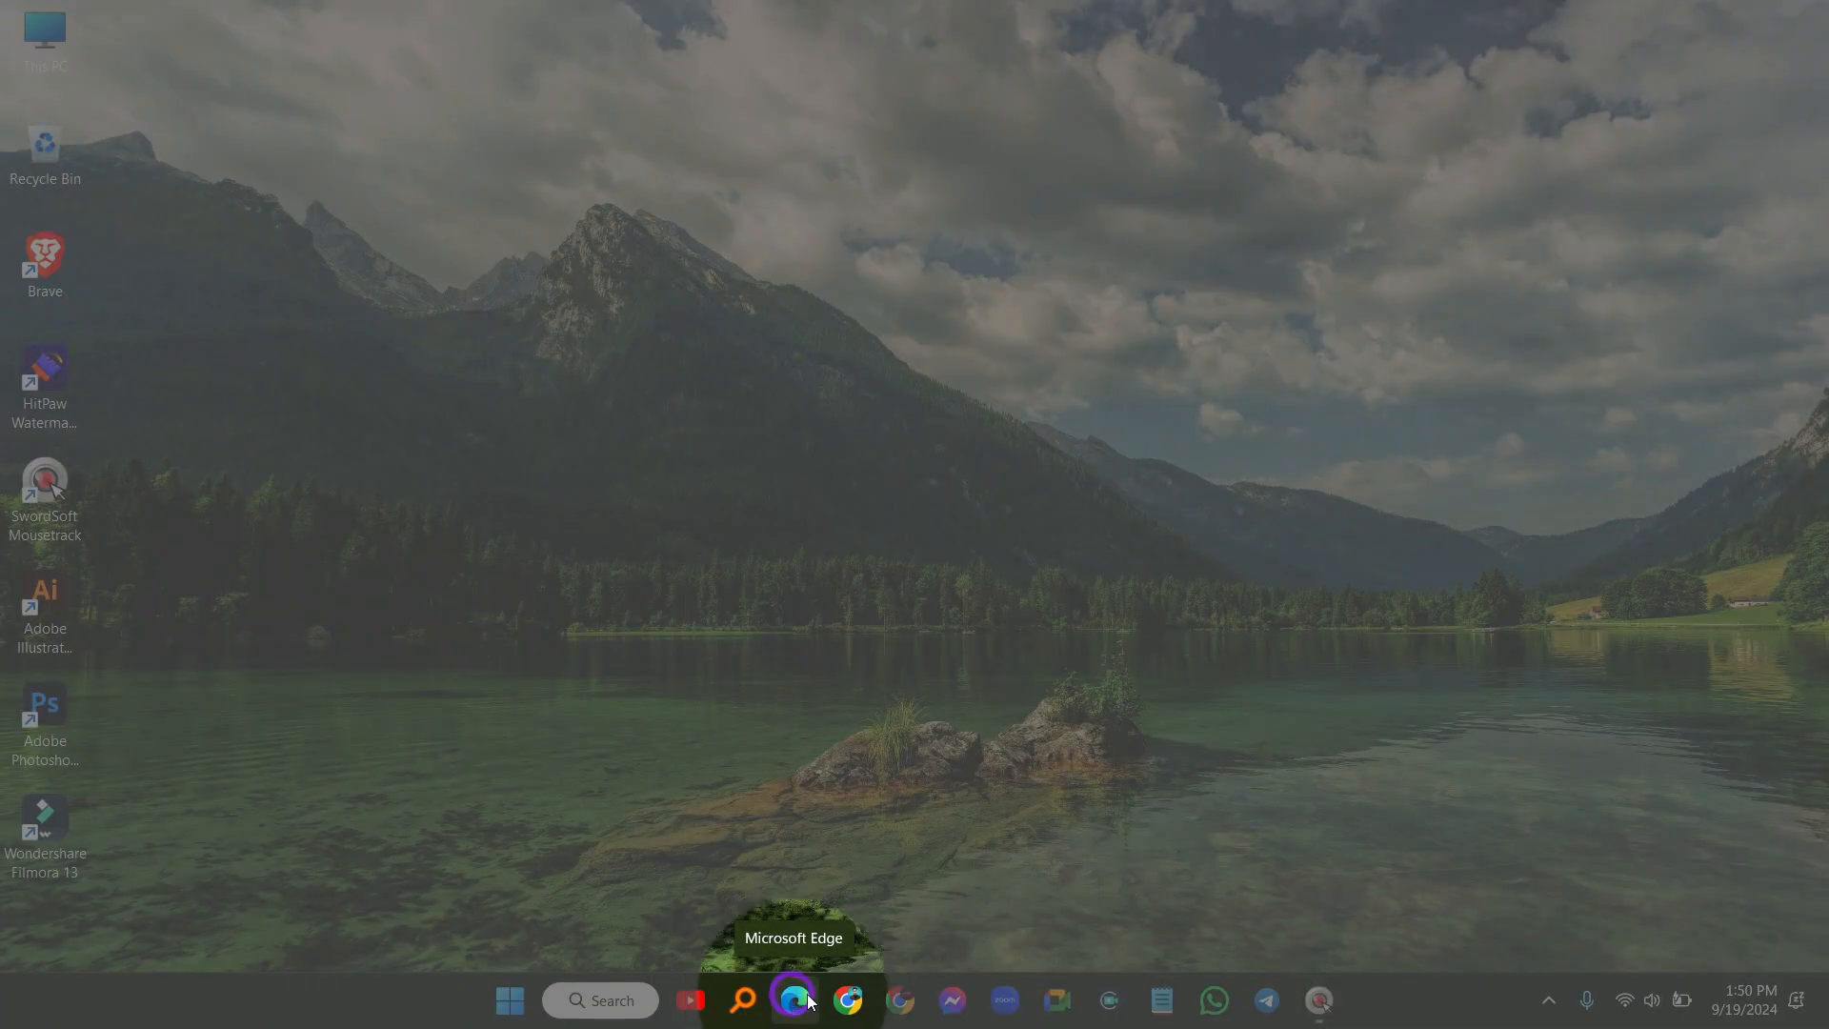
In Microsoft Edge, search the web for "leonardo ai" and open the official leonardo.ai website
click(794, 1003)
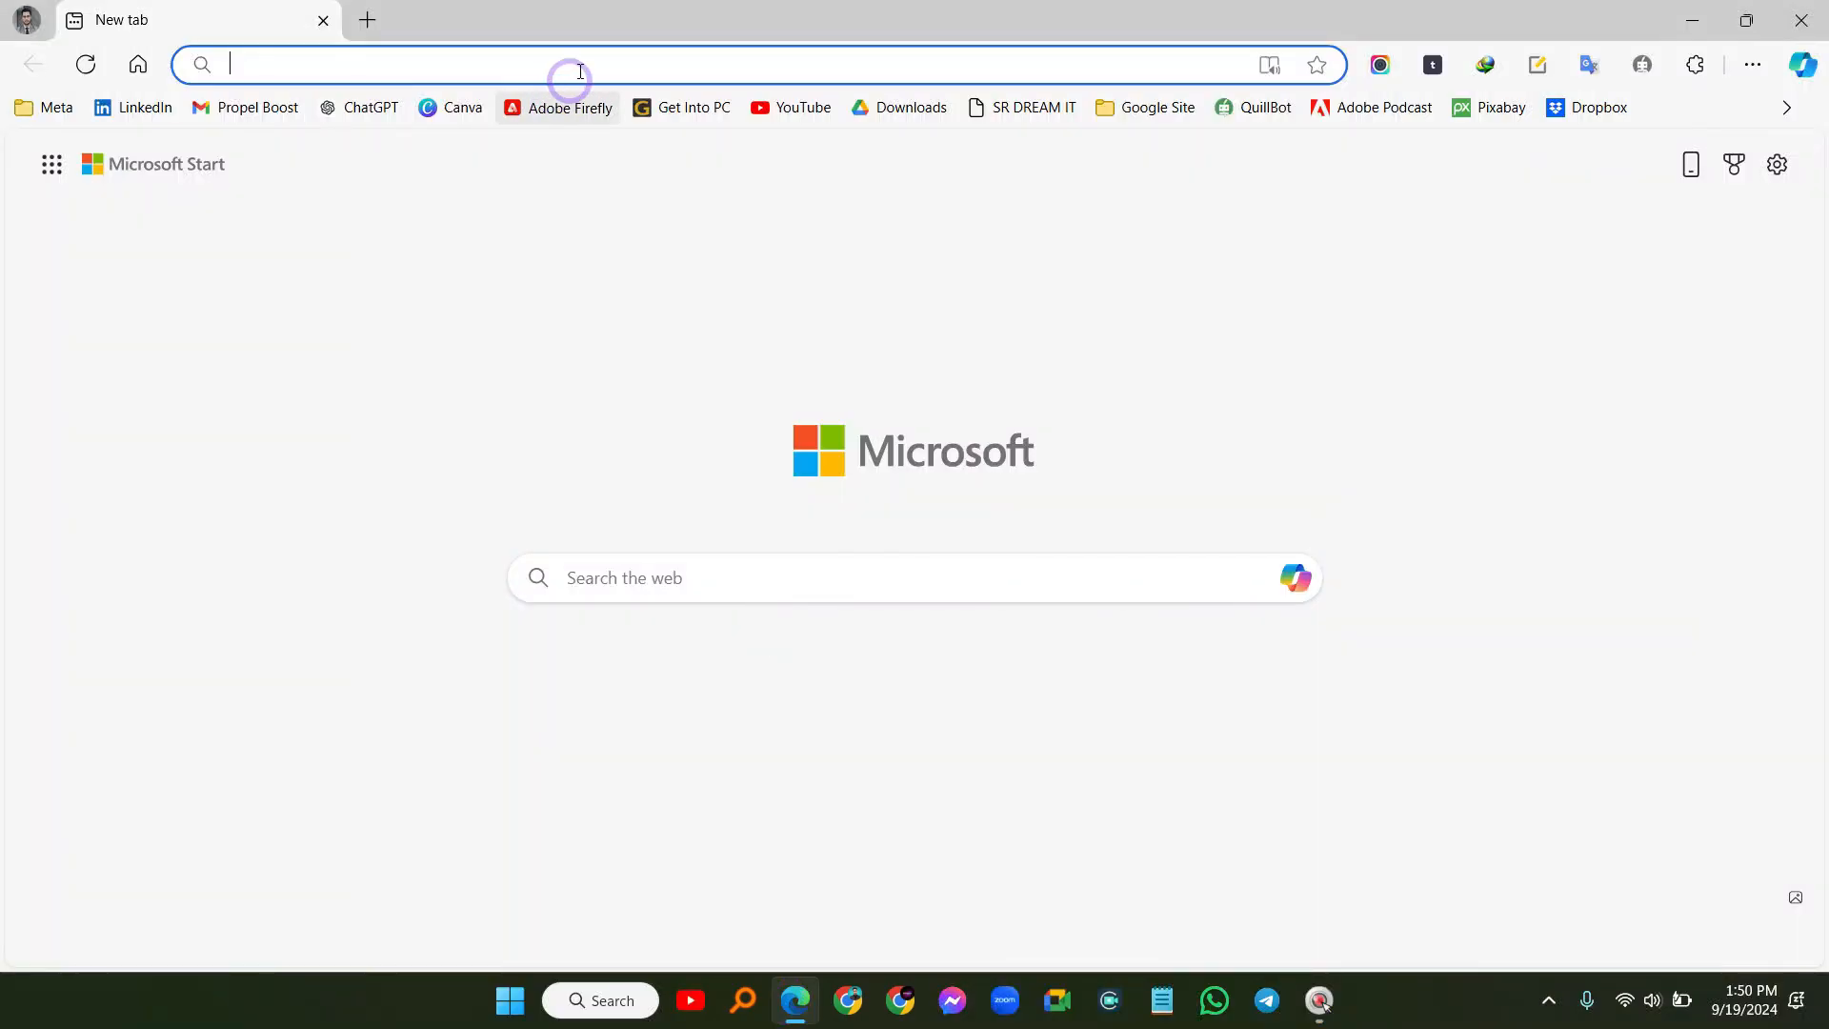
text(leonardo ai)
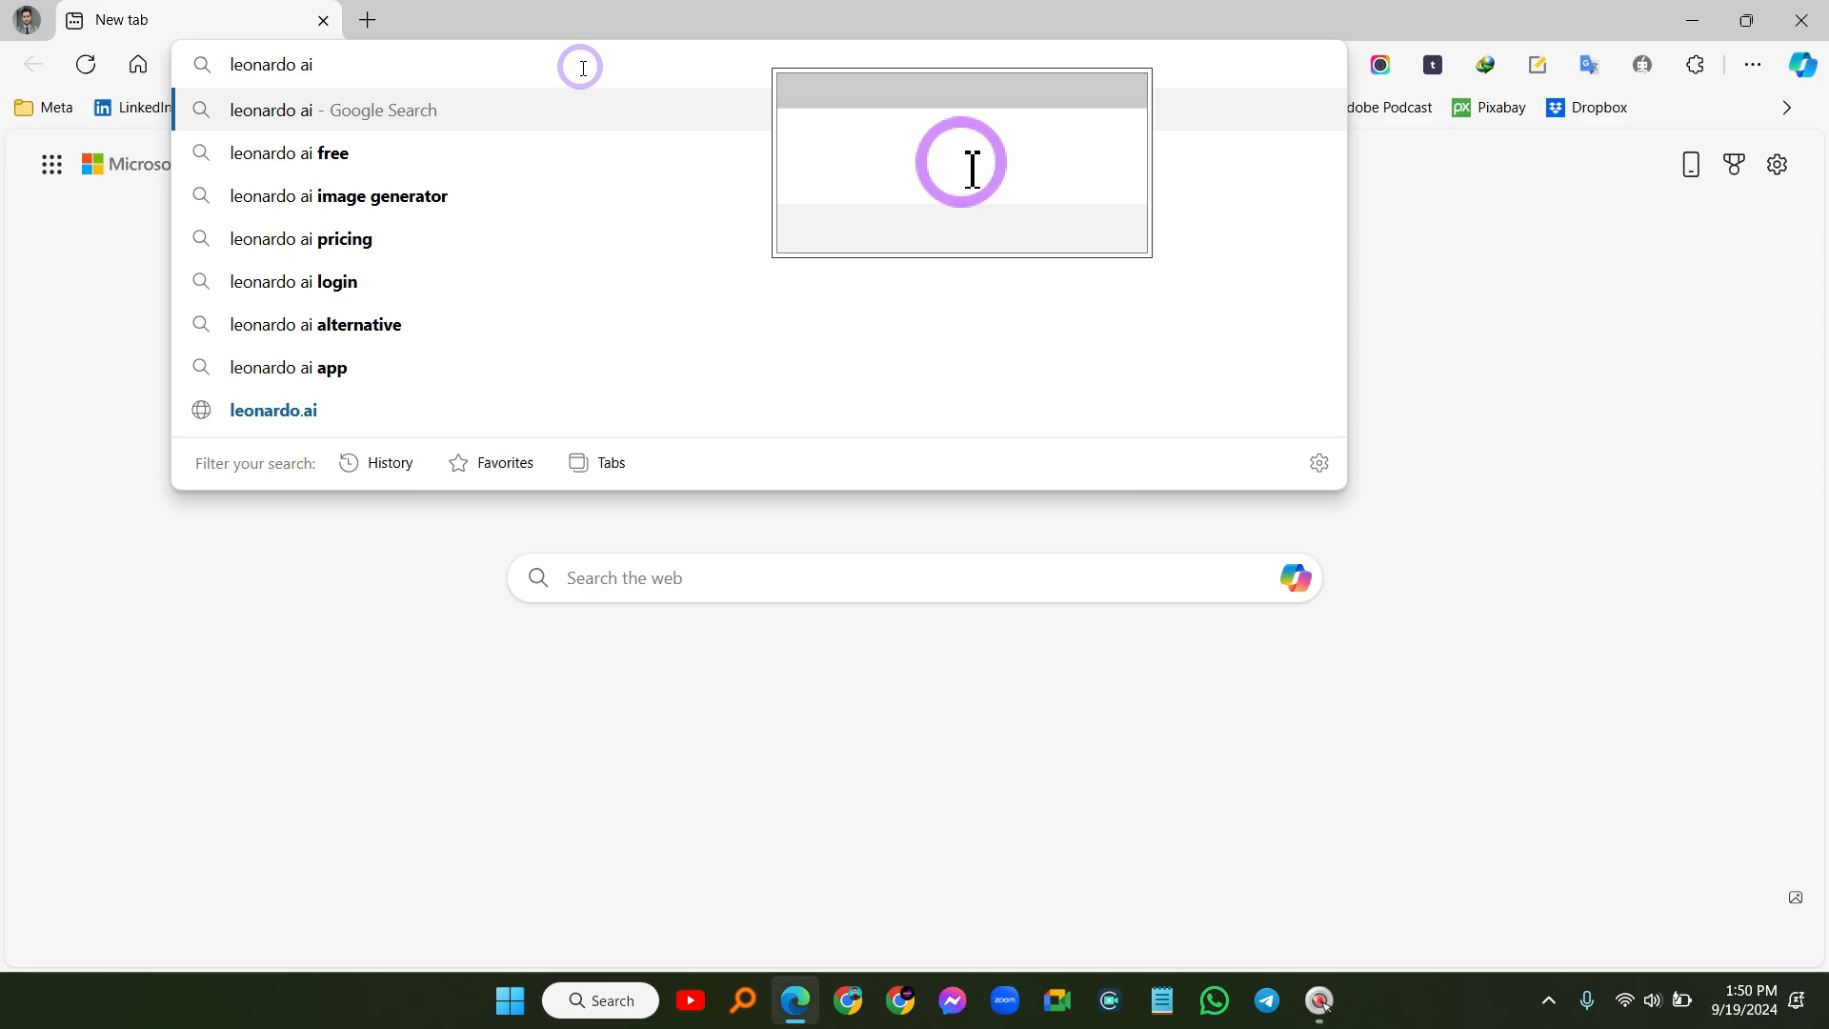
key(Return)
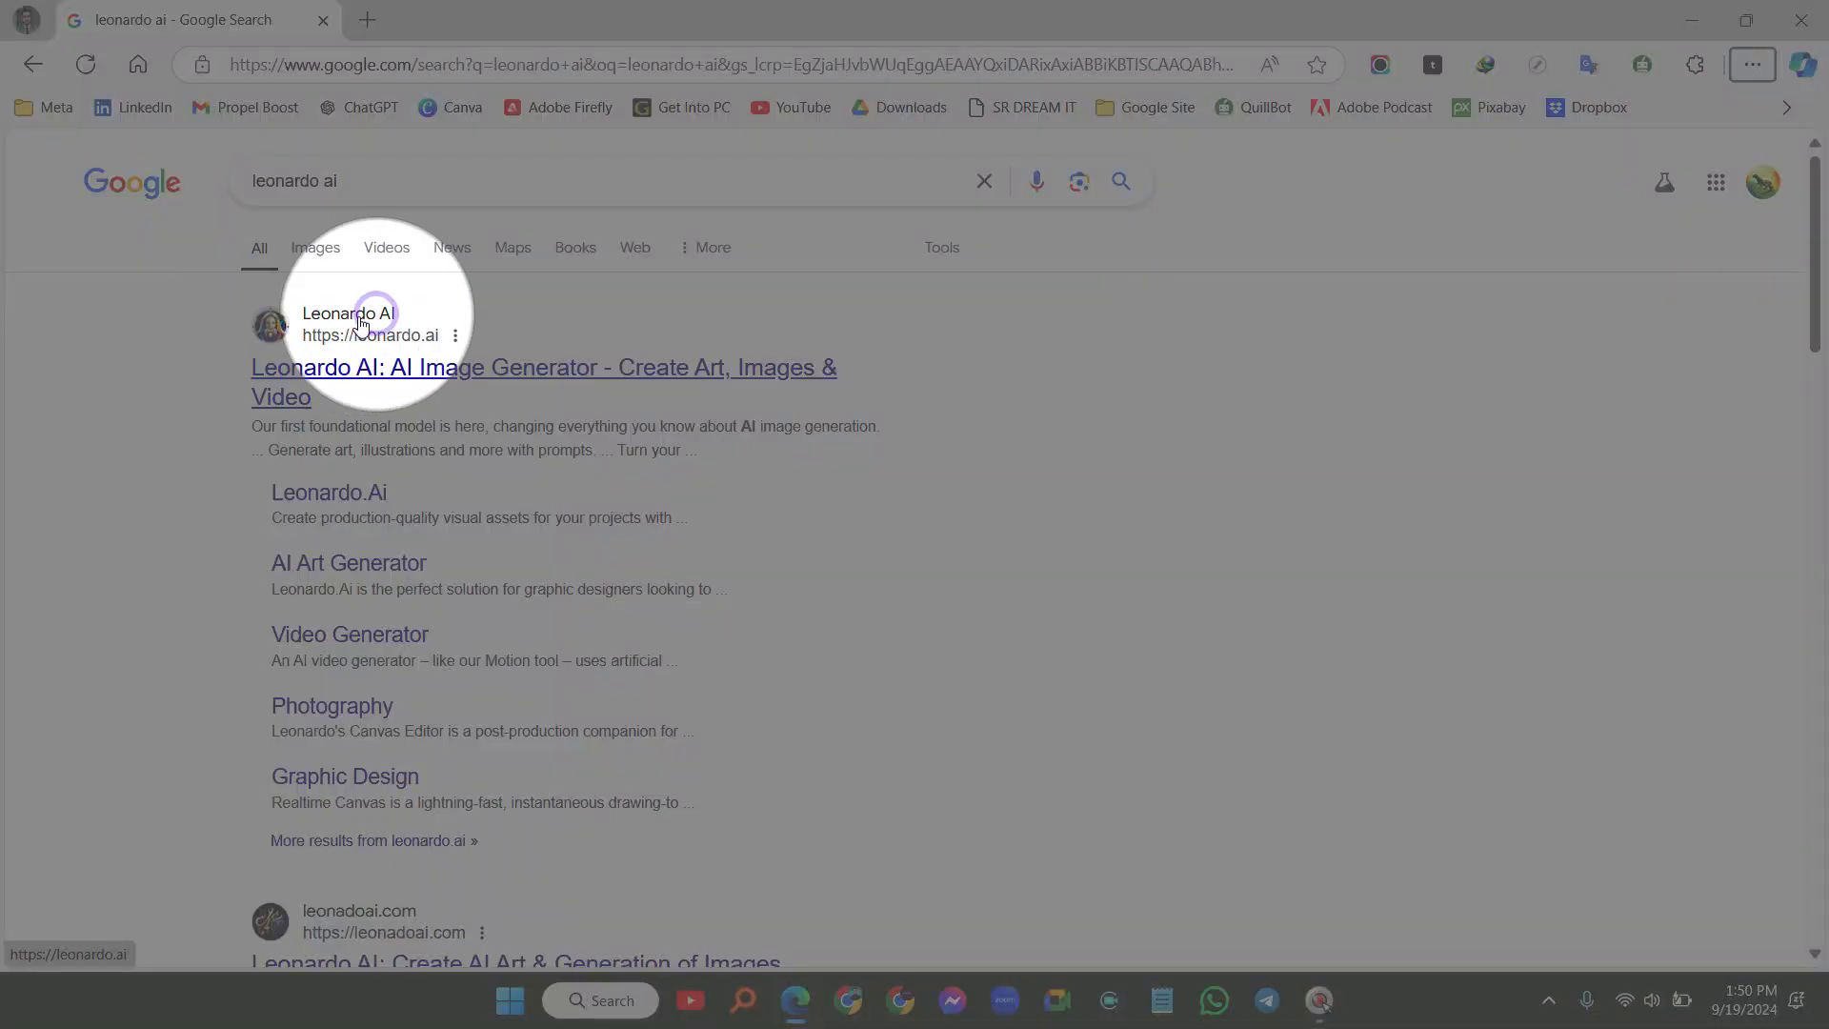
click(291, 374)
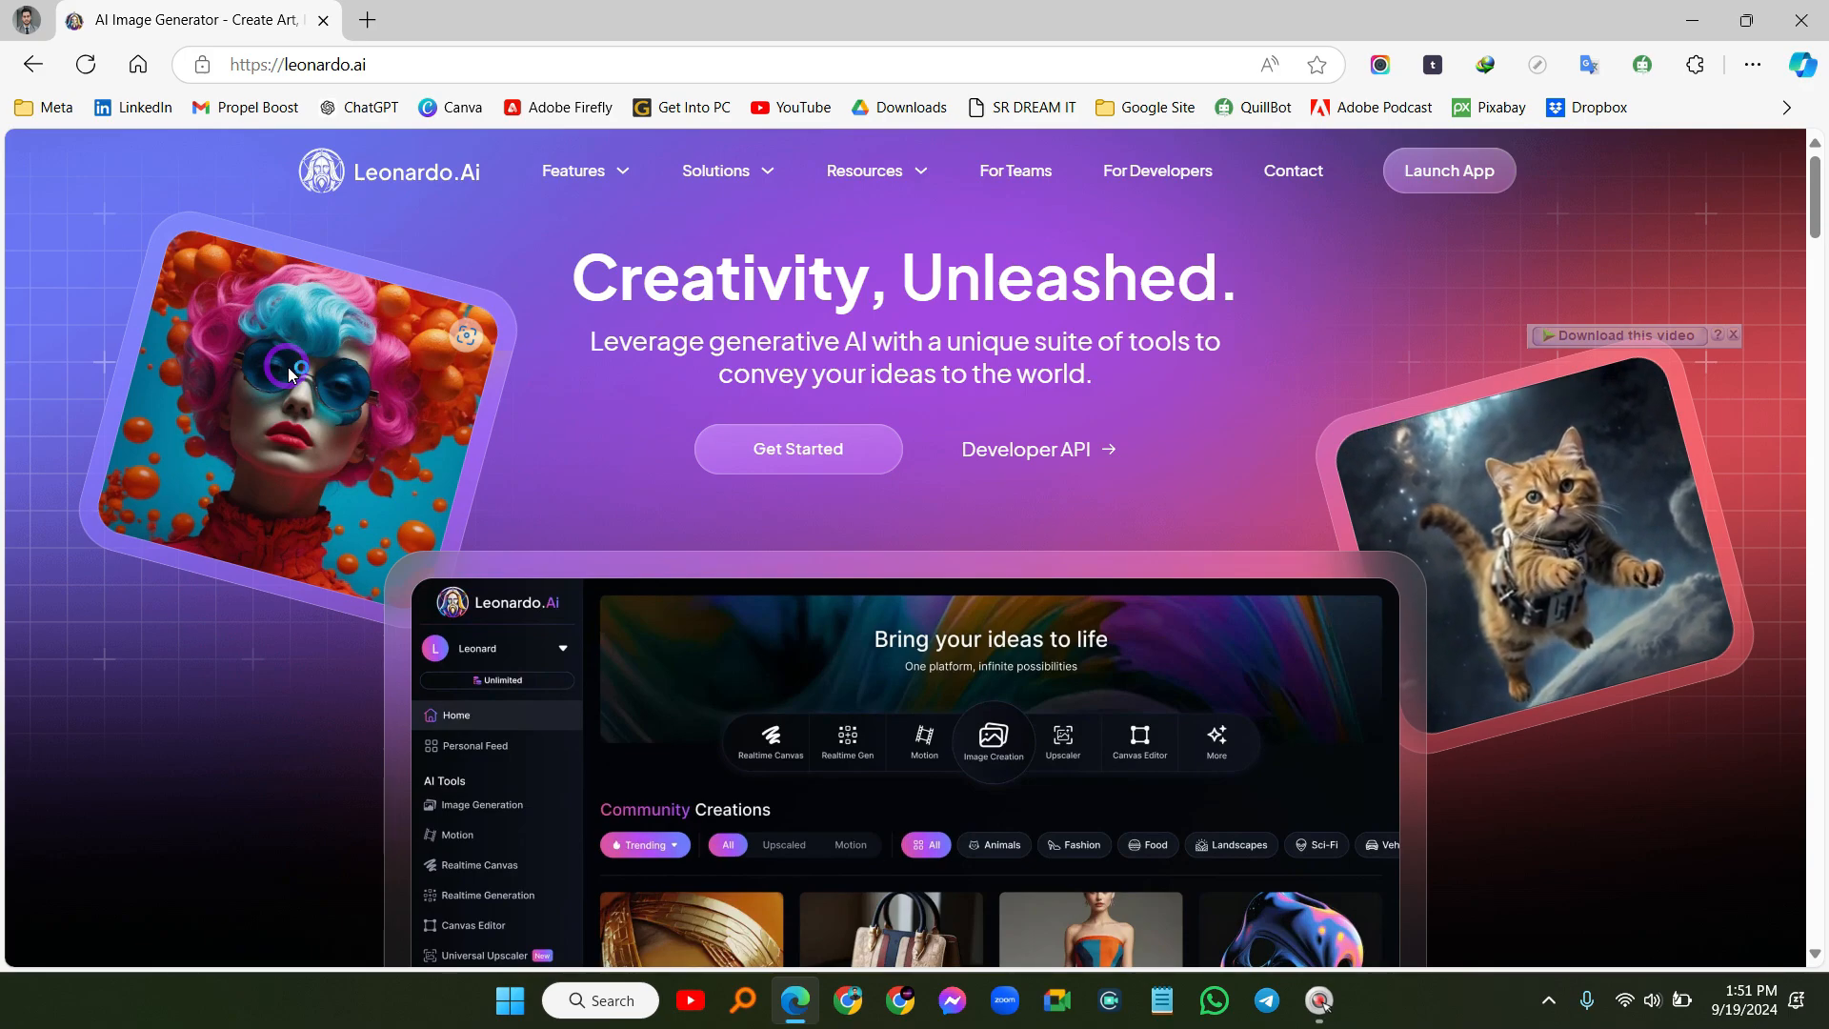
Get started with Leonardo.Ai and open the email sign-up form for a new account
click(797, 458)
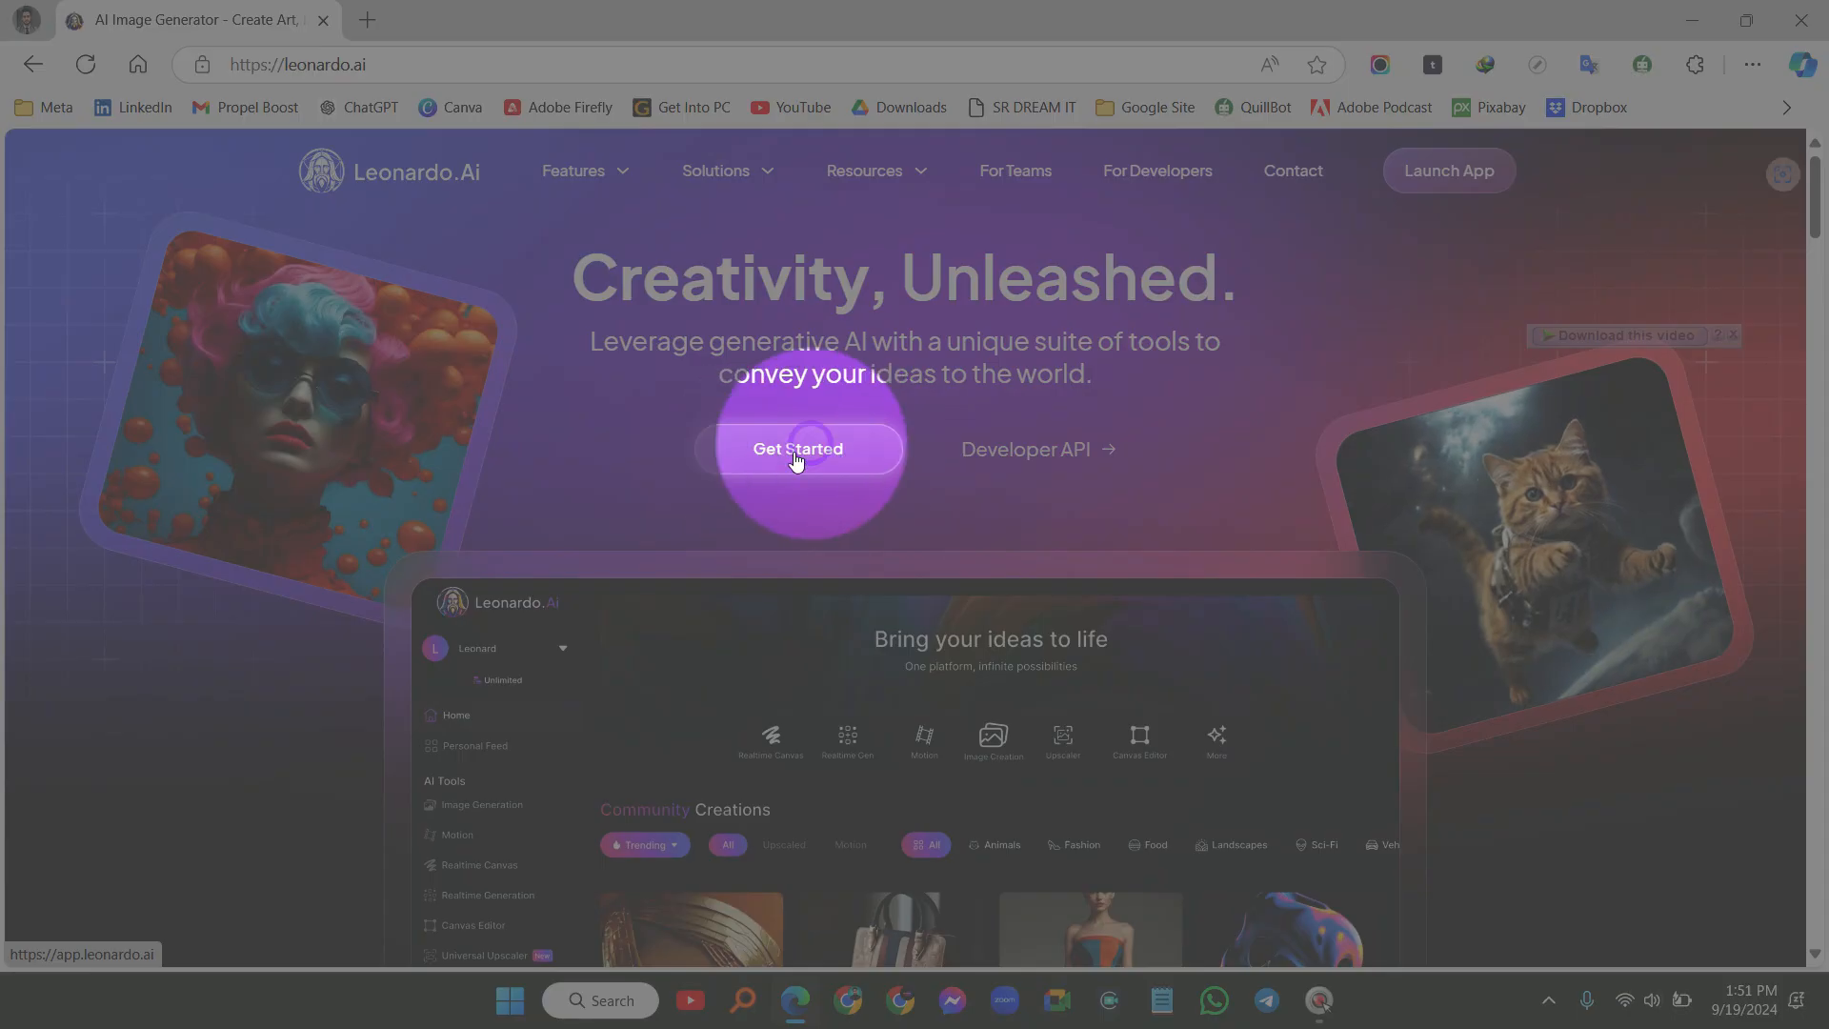
click(797, 457)
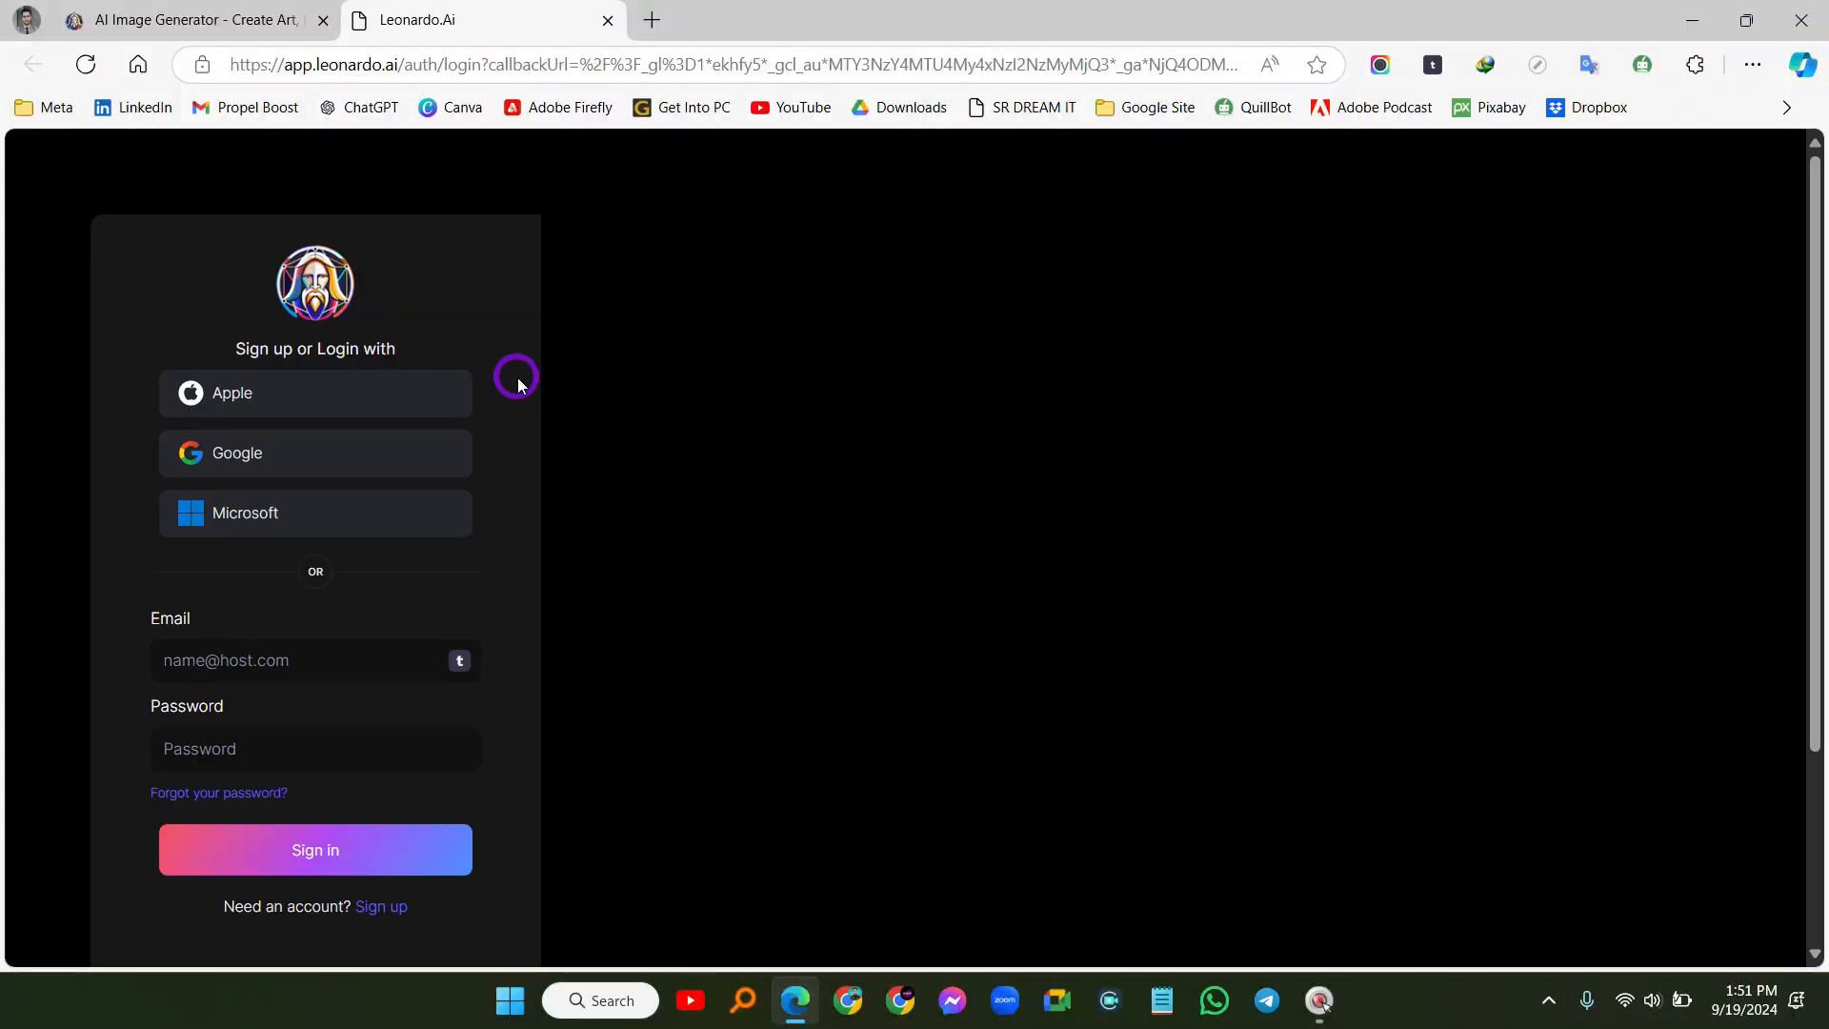
scroll(396, 727, down, 3)
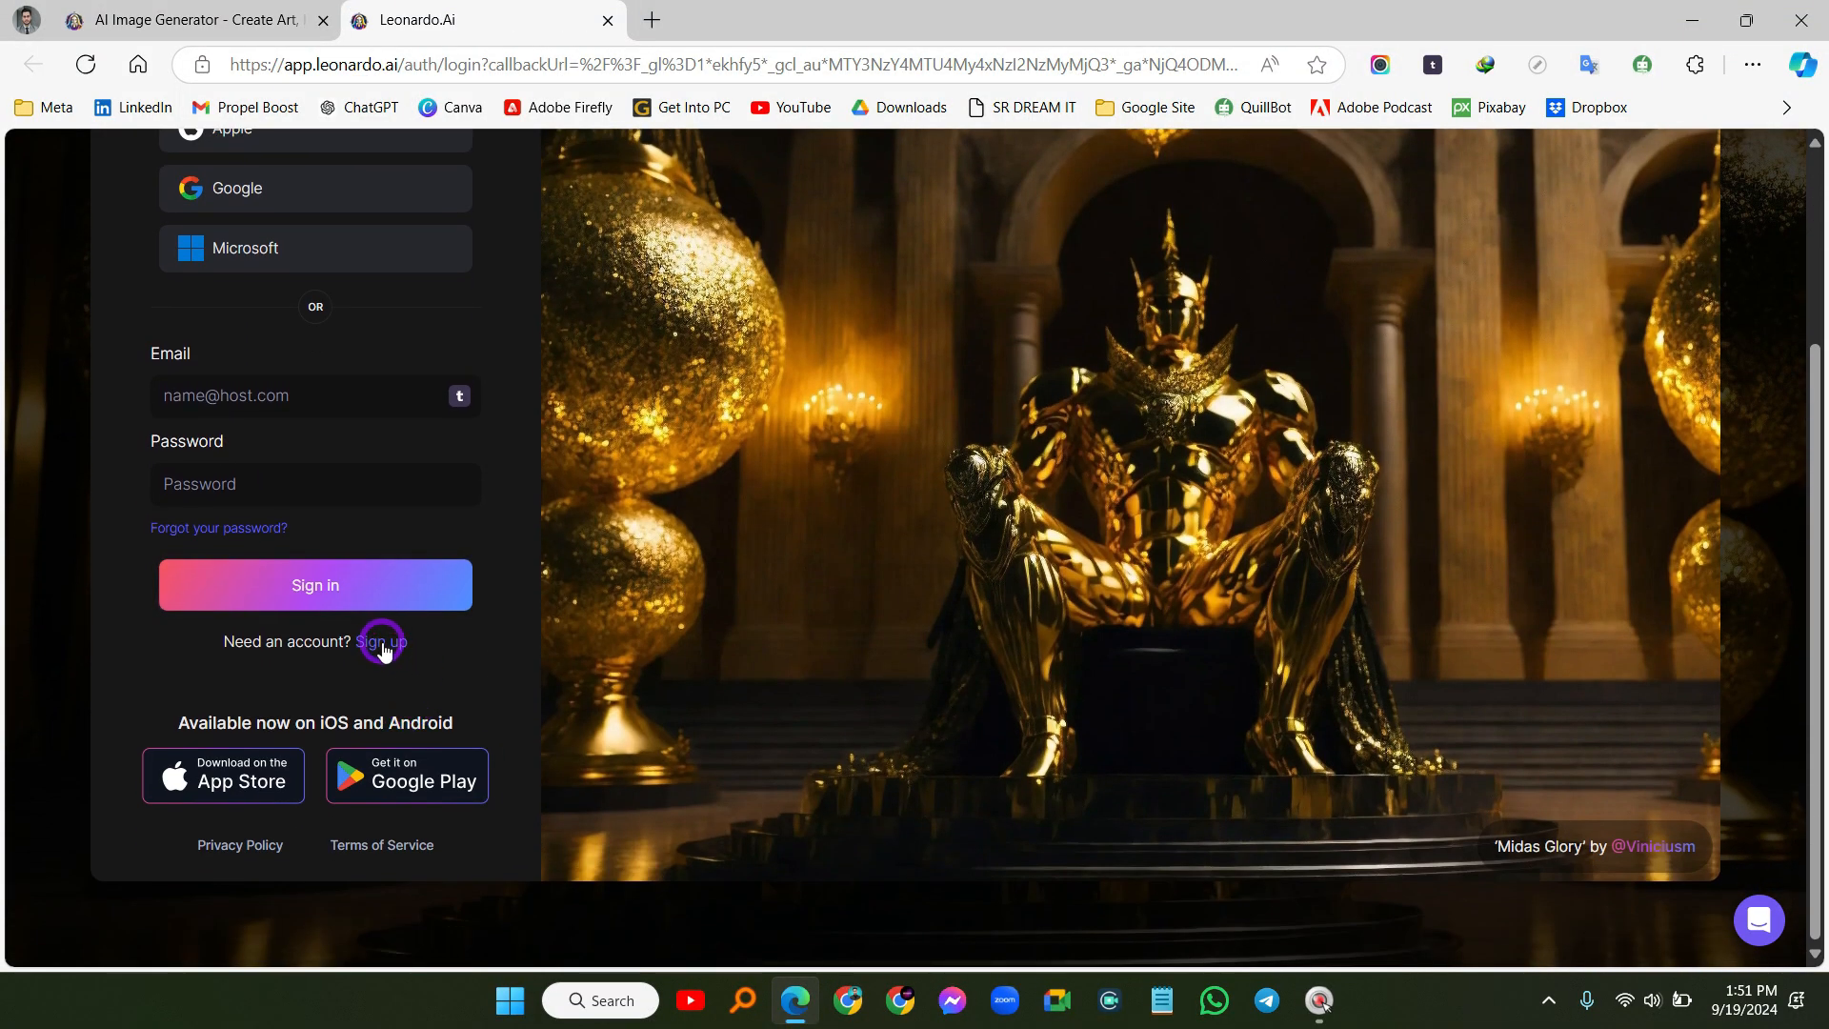
click(384, 644)
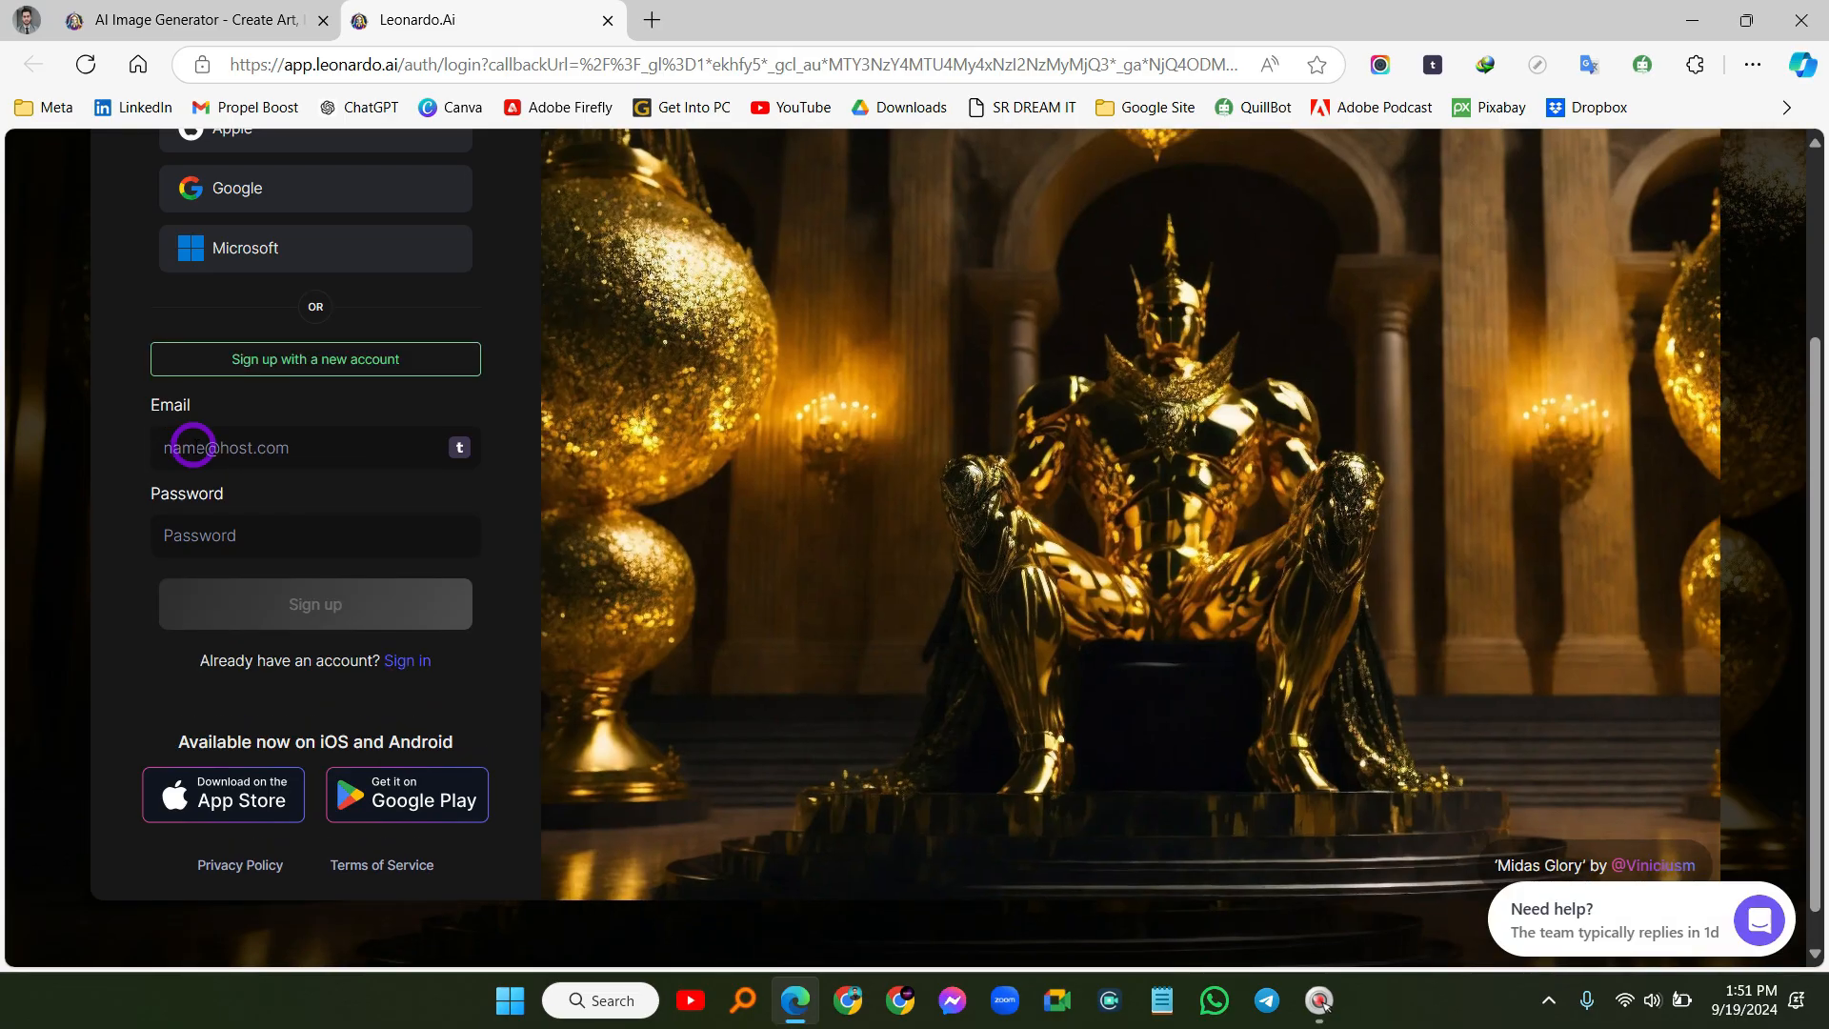
click(208, 450)
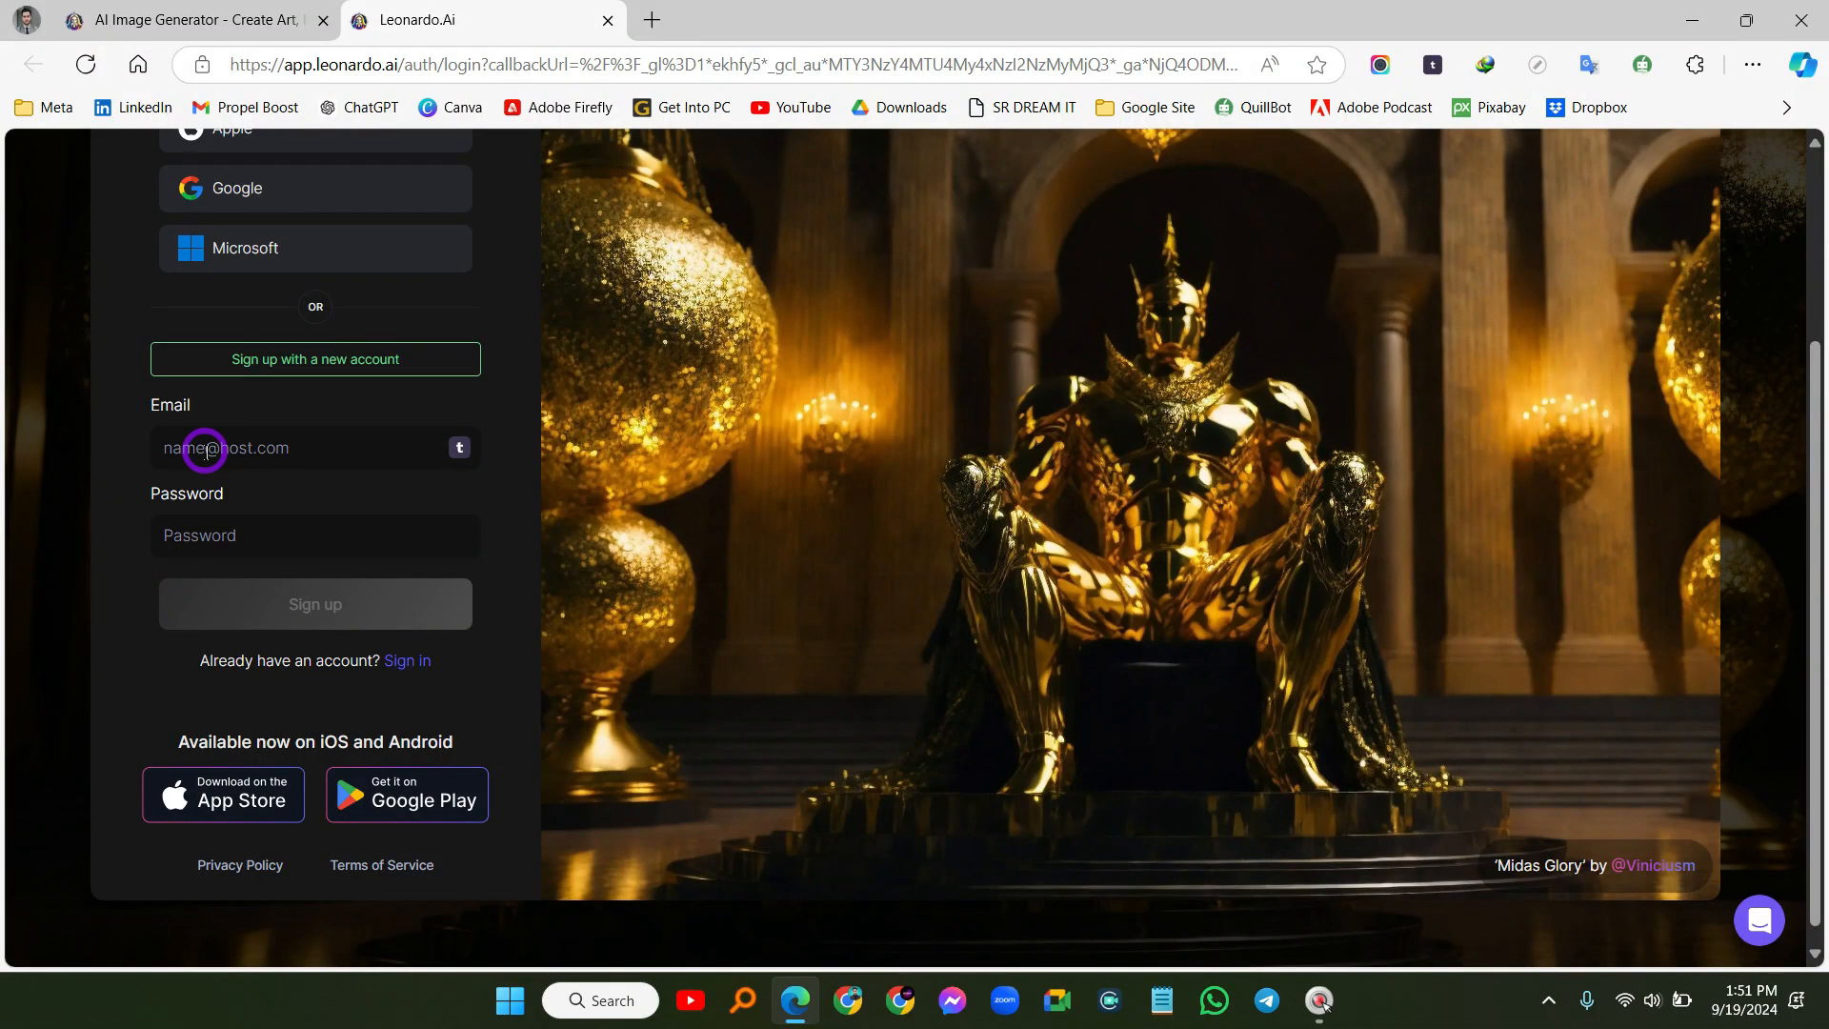
click(208, 449)
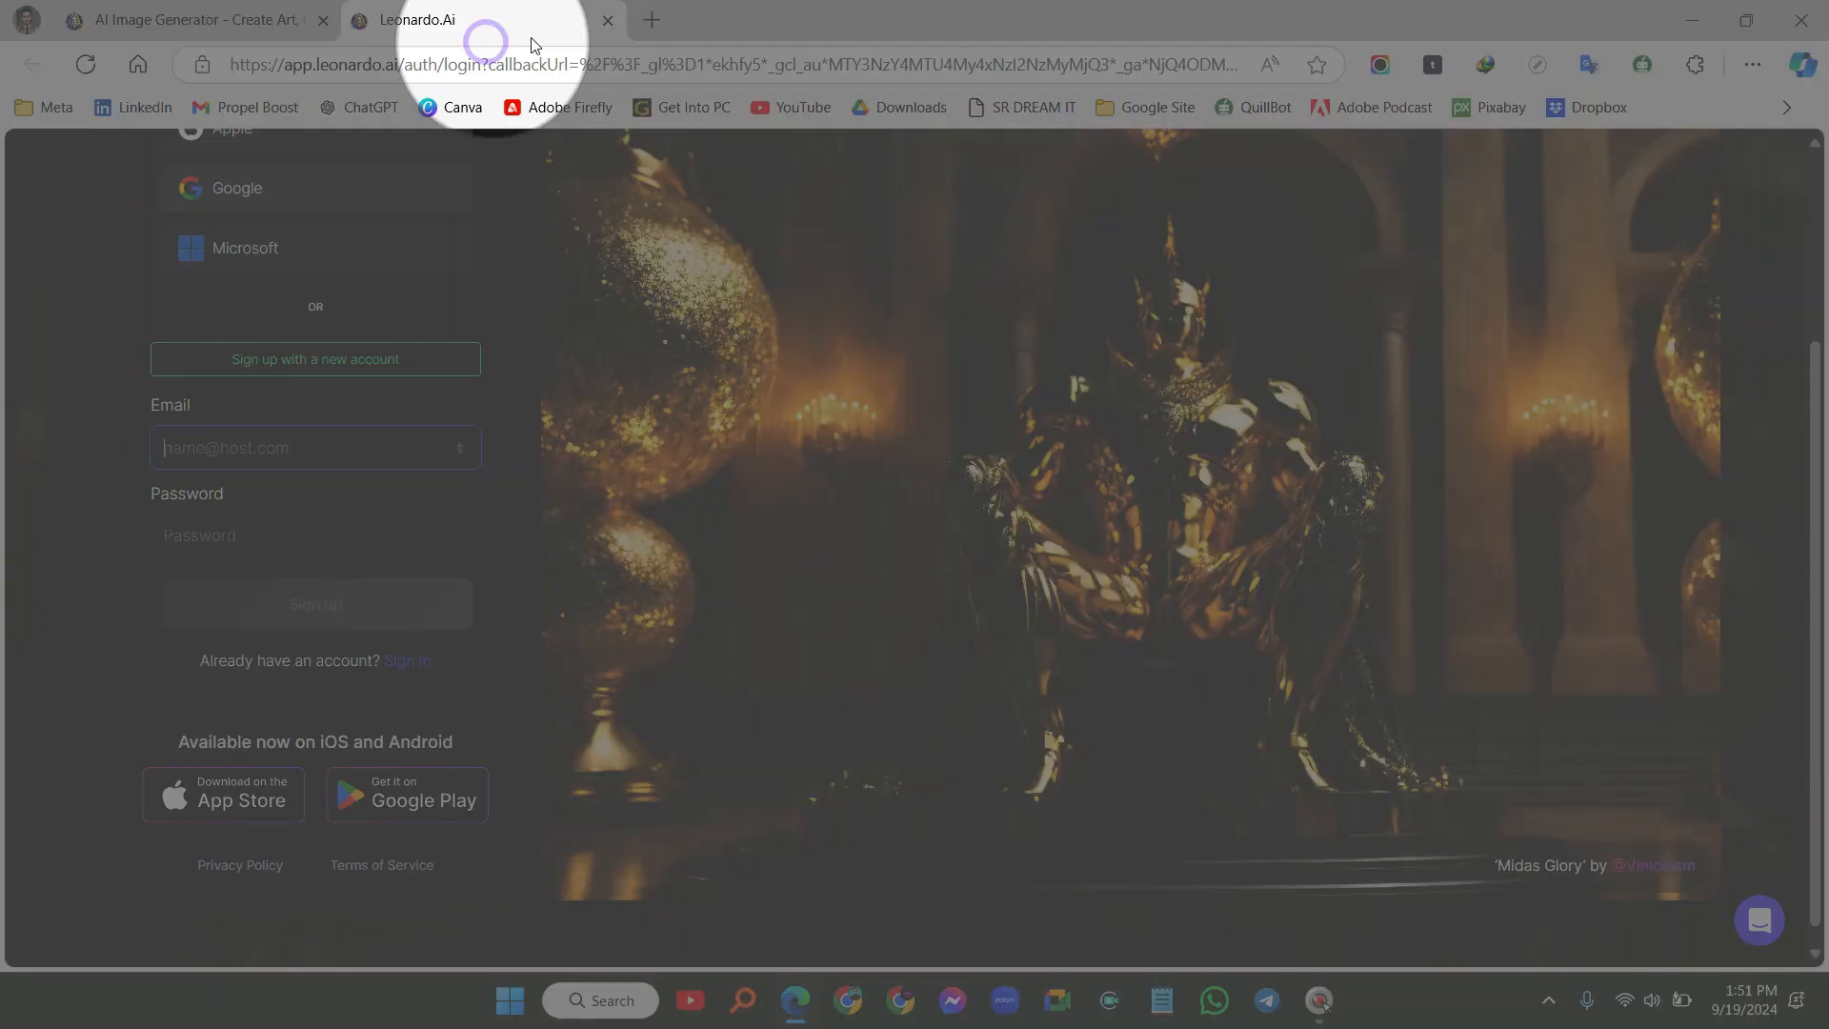
Search for "temp mail" in a new browser tab and open the temp-mail.io disposable email site
click(652, 20)
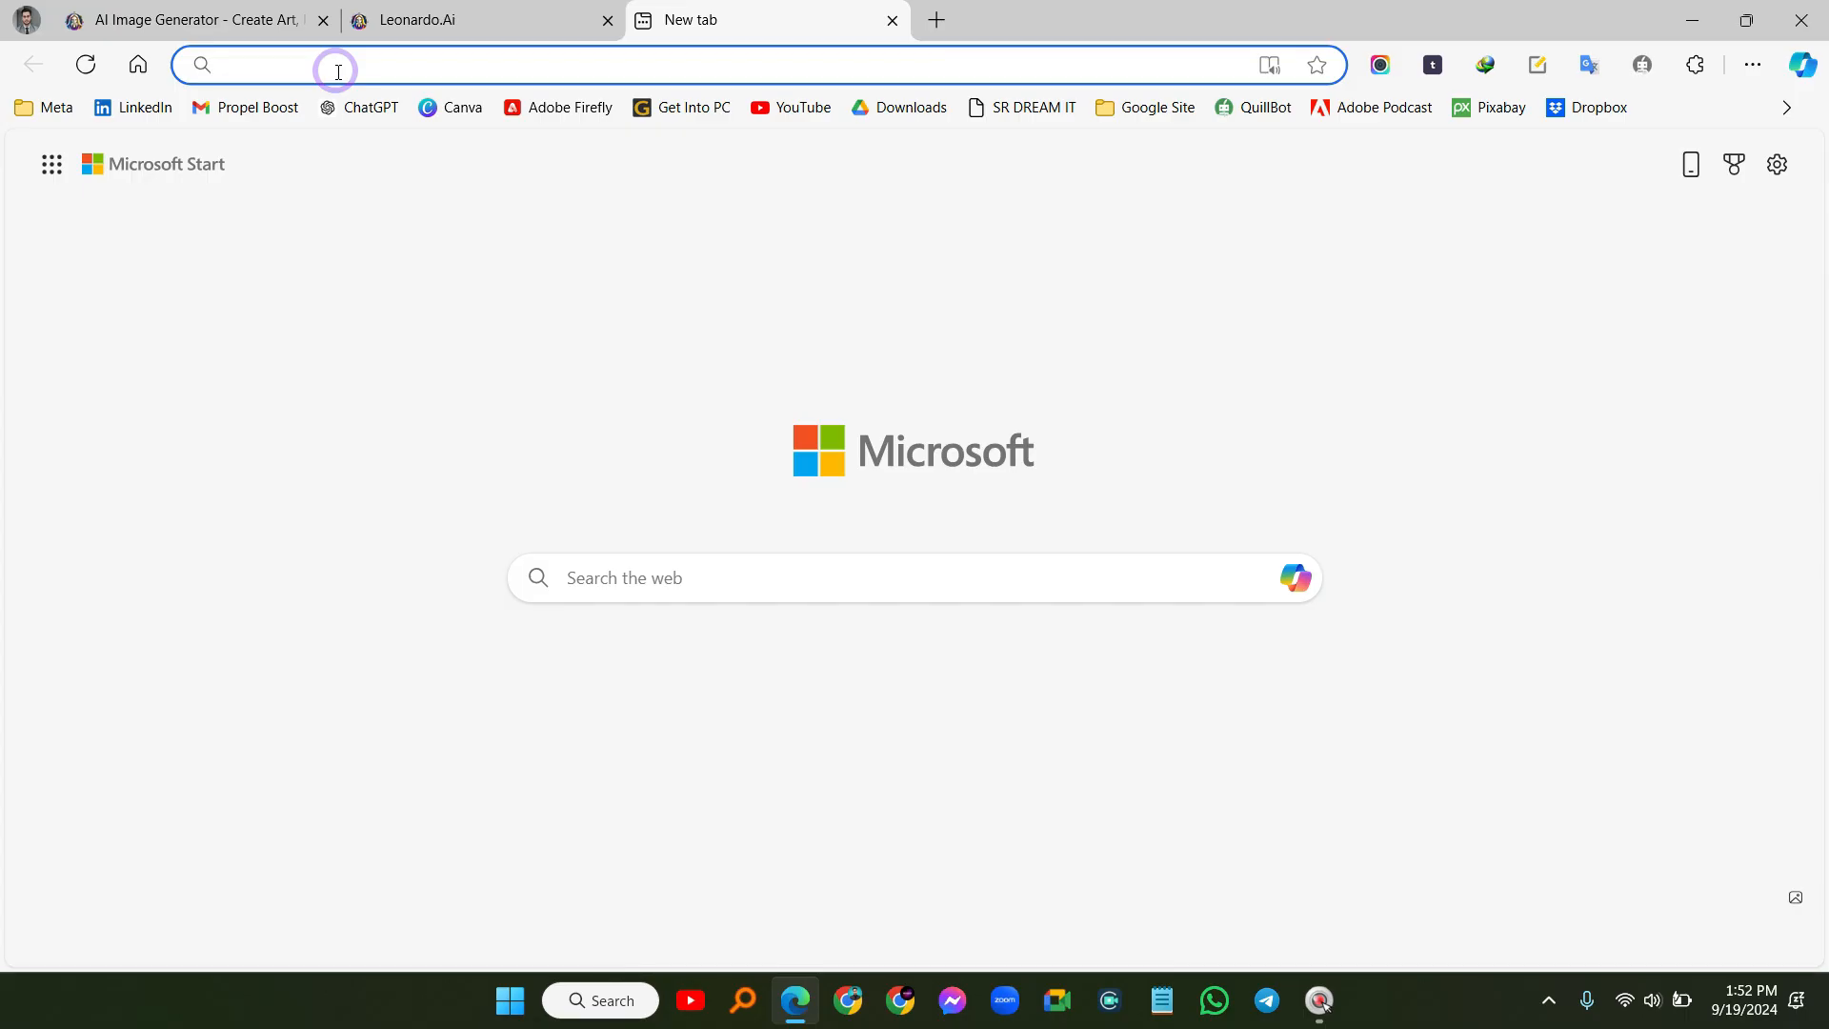
text(temp mail)
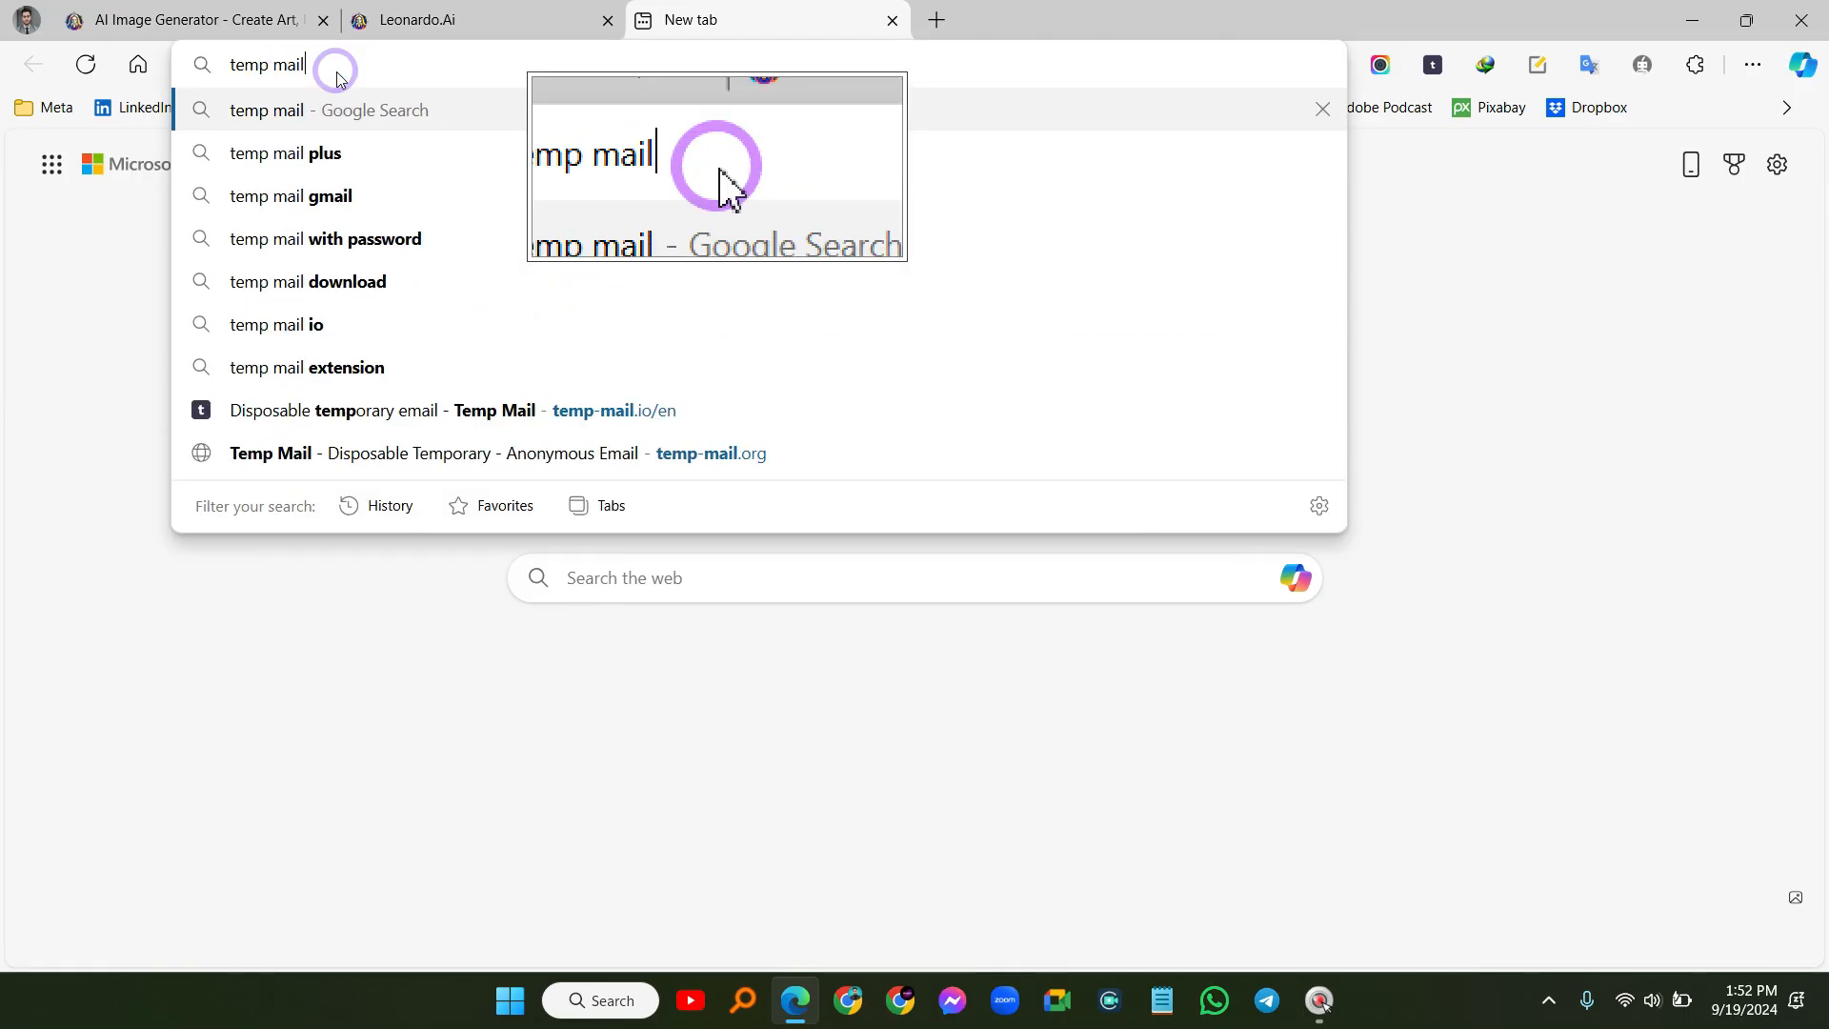
key(Return)
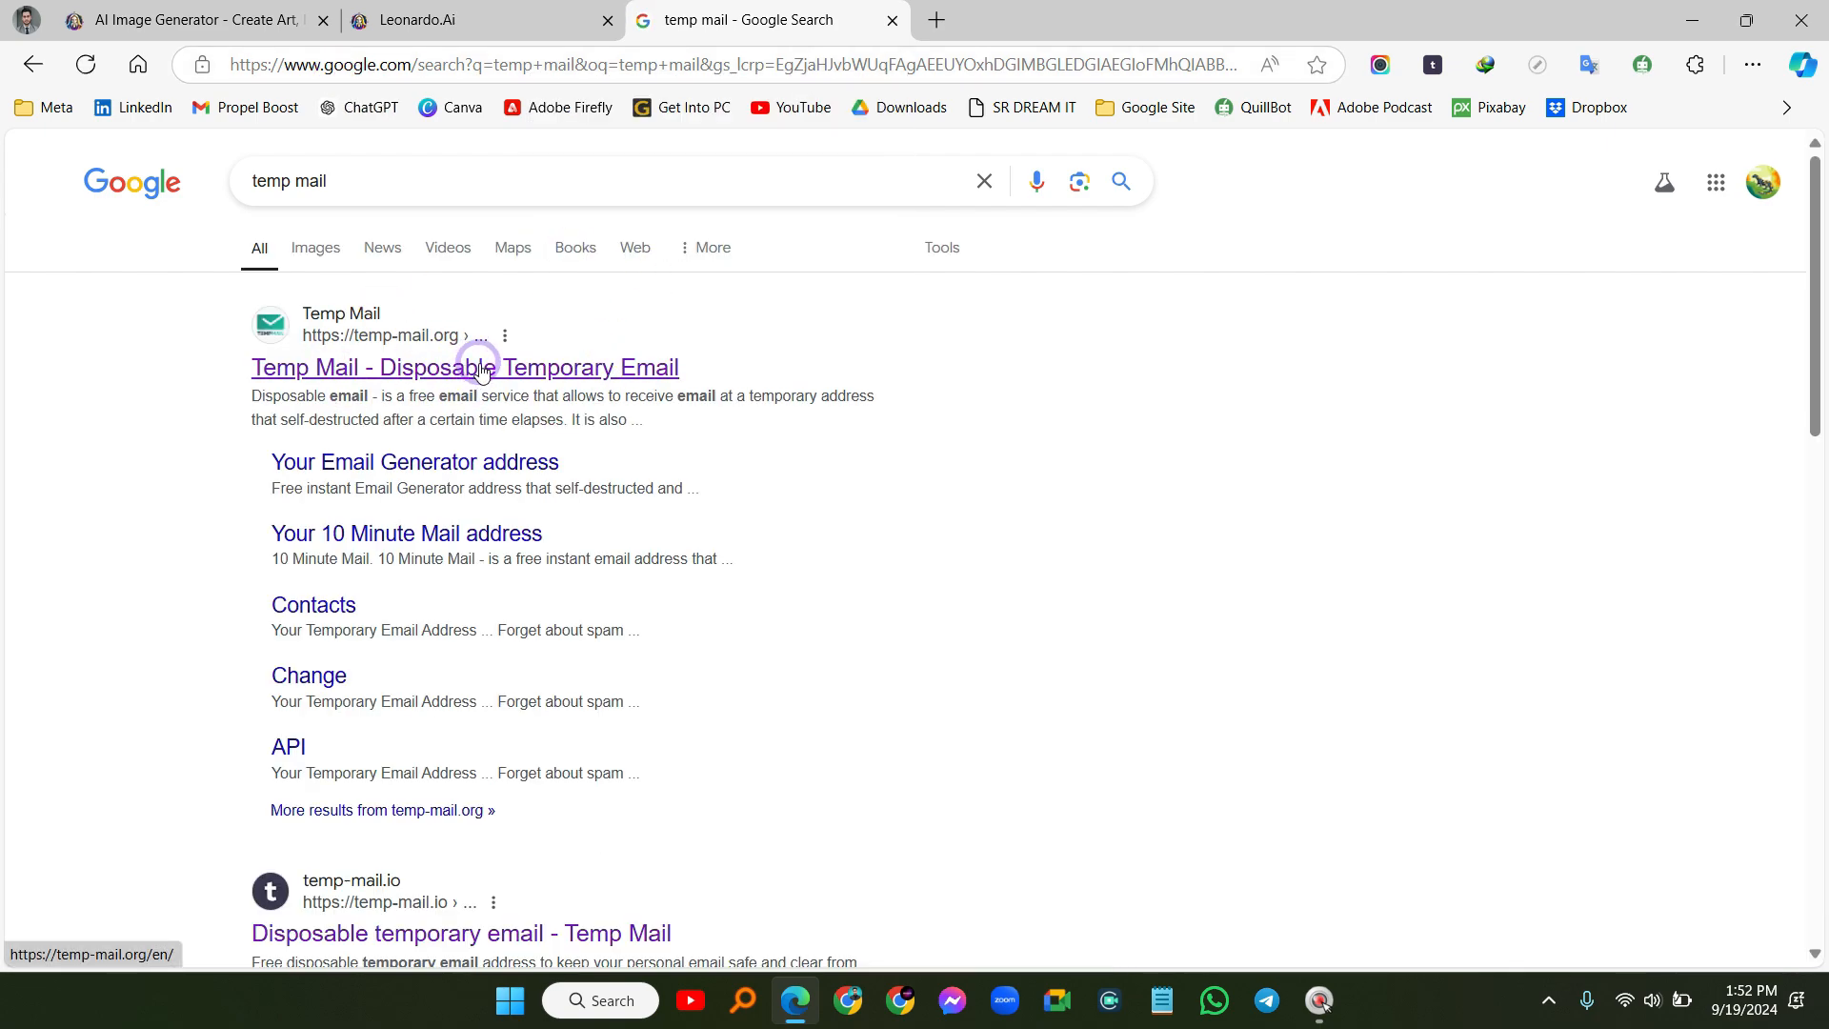
scroll(641, 364, down, 4)
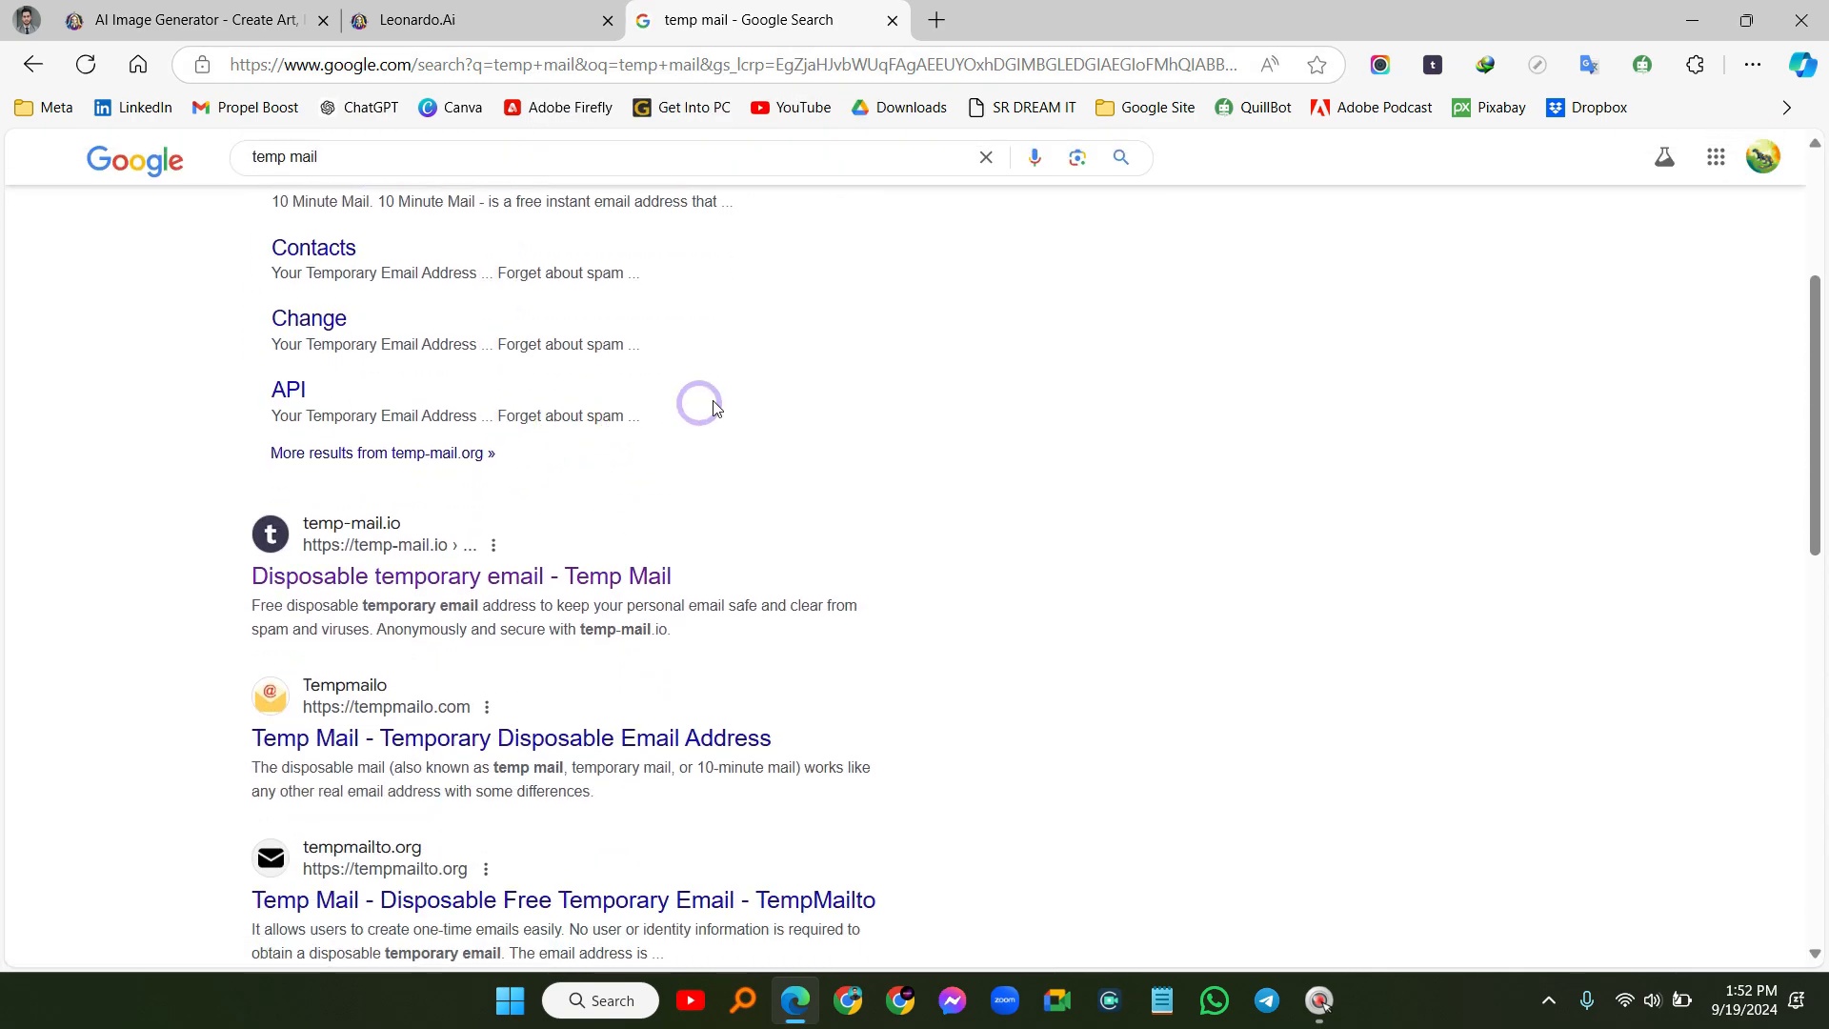
scroll(743, 400, down, 1)
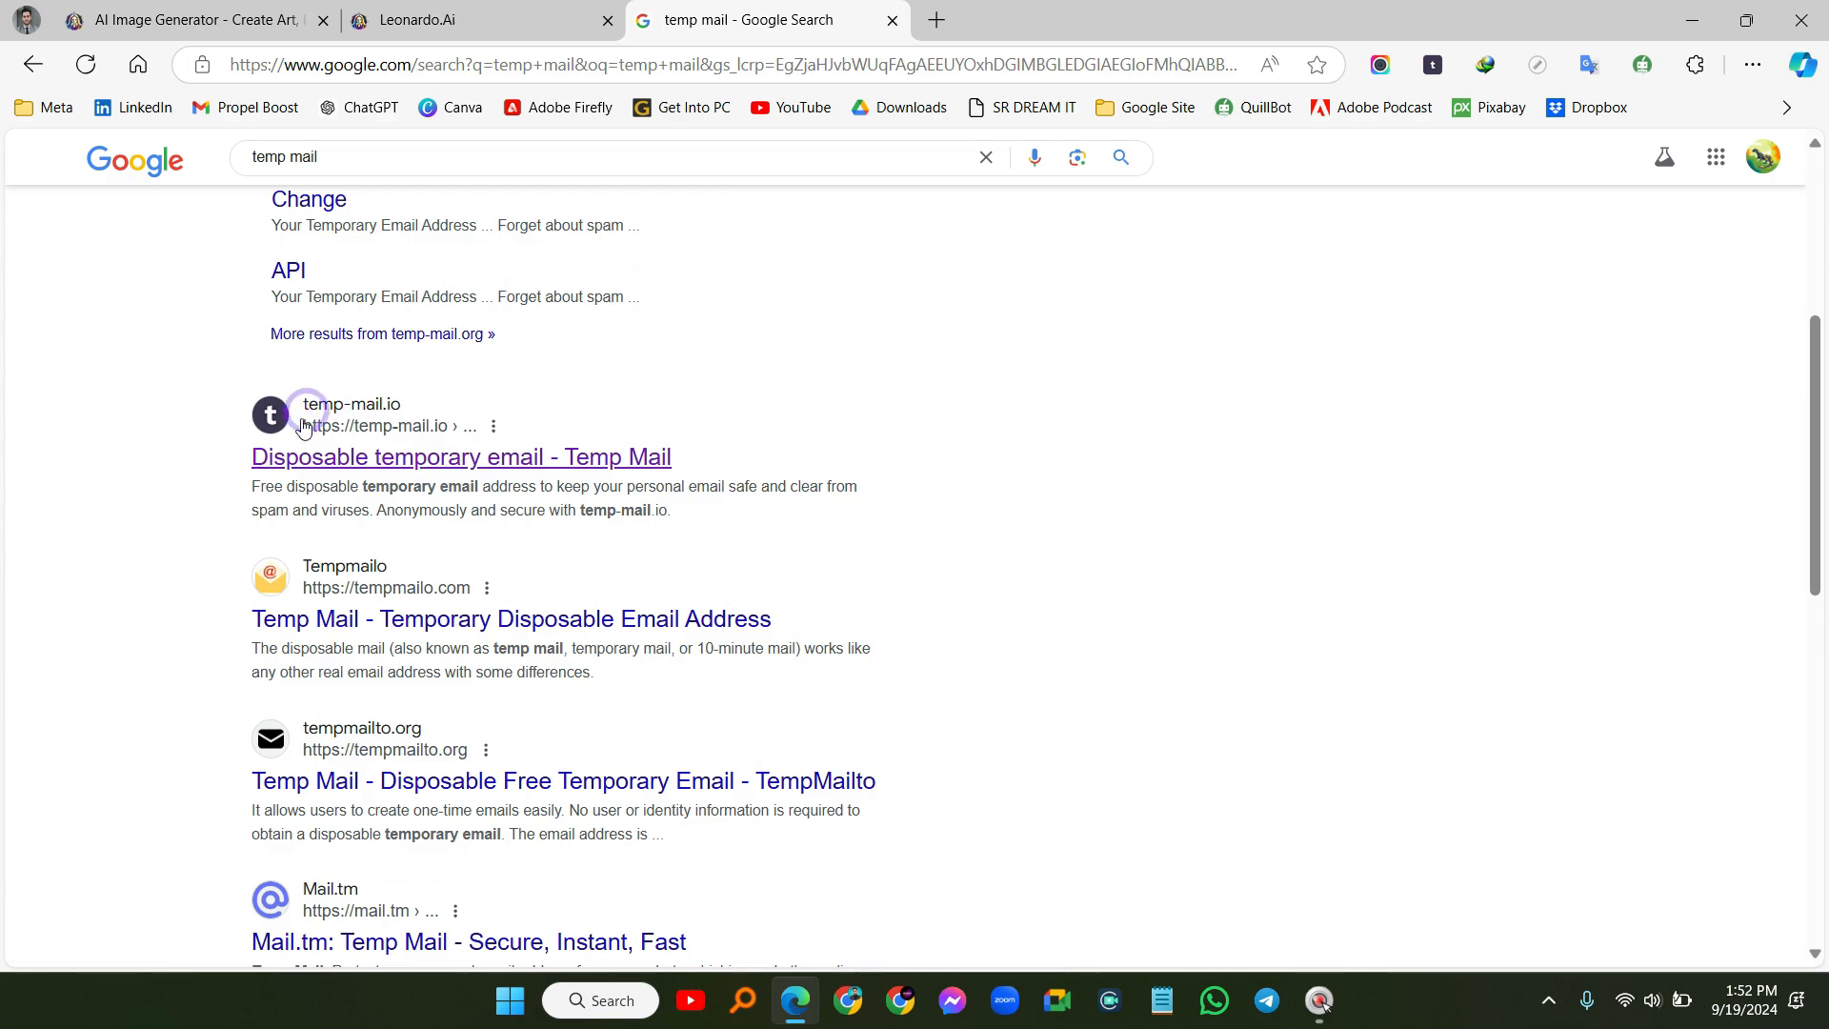
click(328, 463)
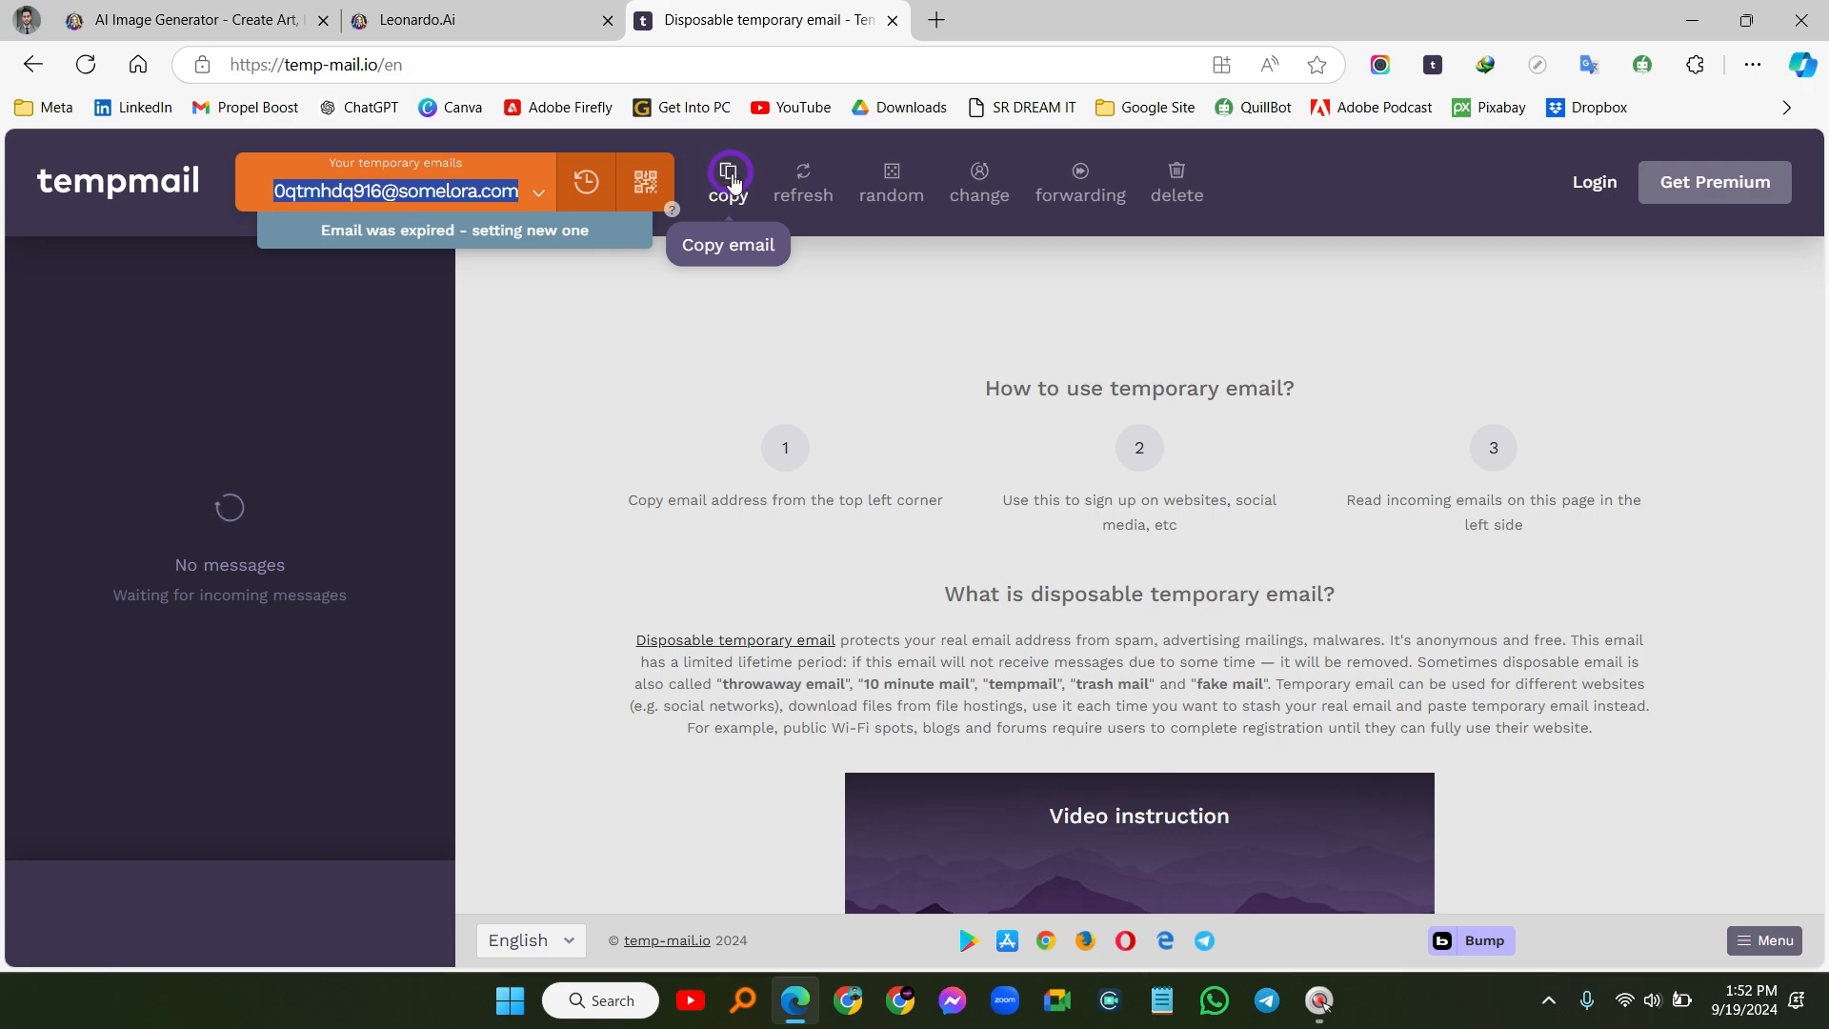
Copy the generated temporary email address and paste it into the email field of the Leonardo.Ai sign-up form
click(400, 193)
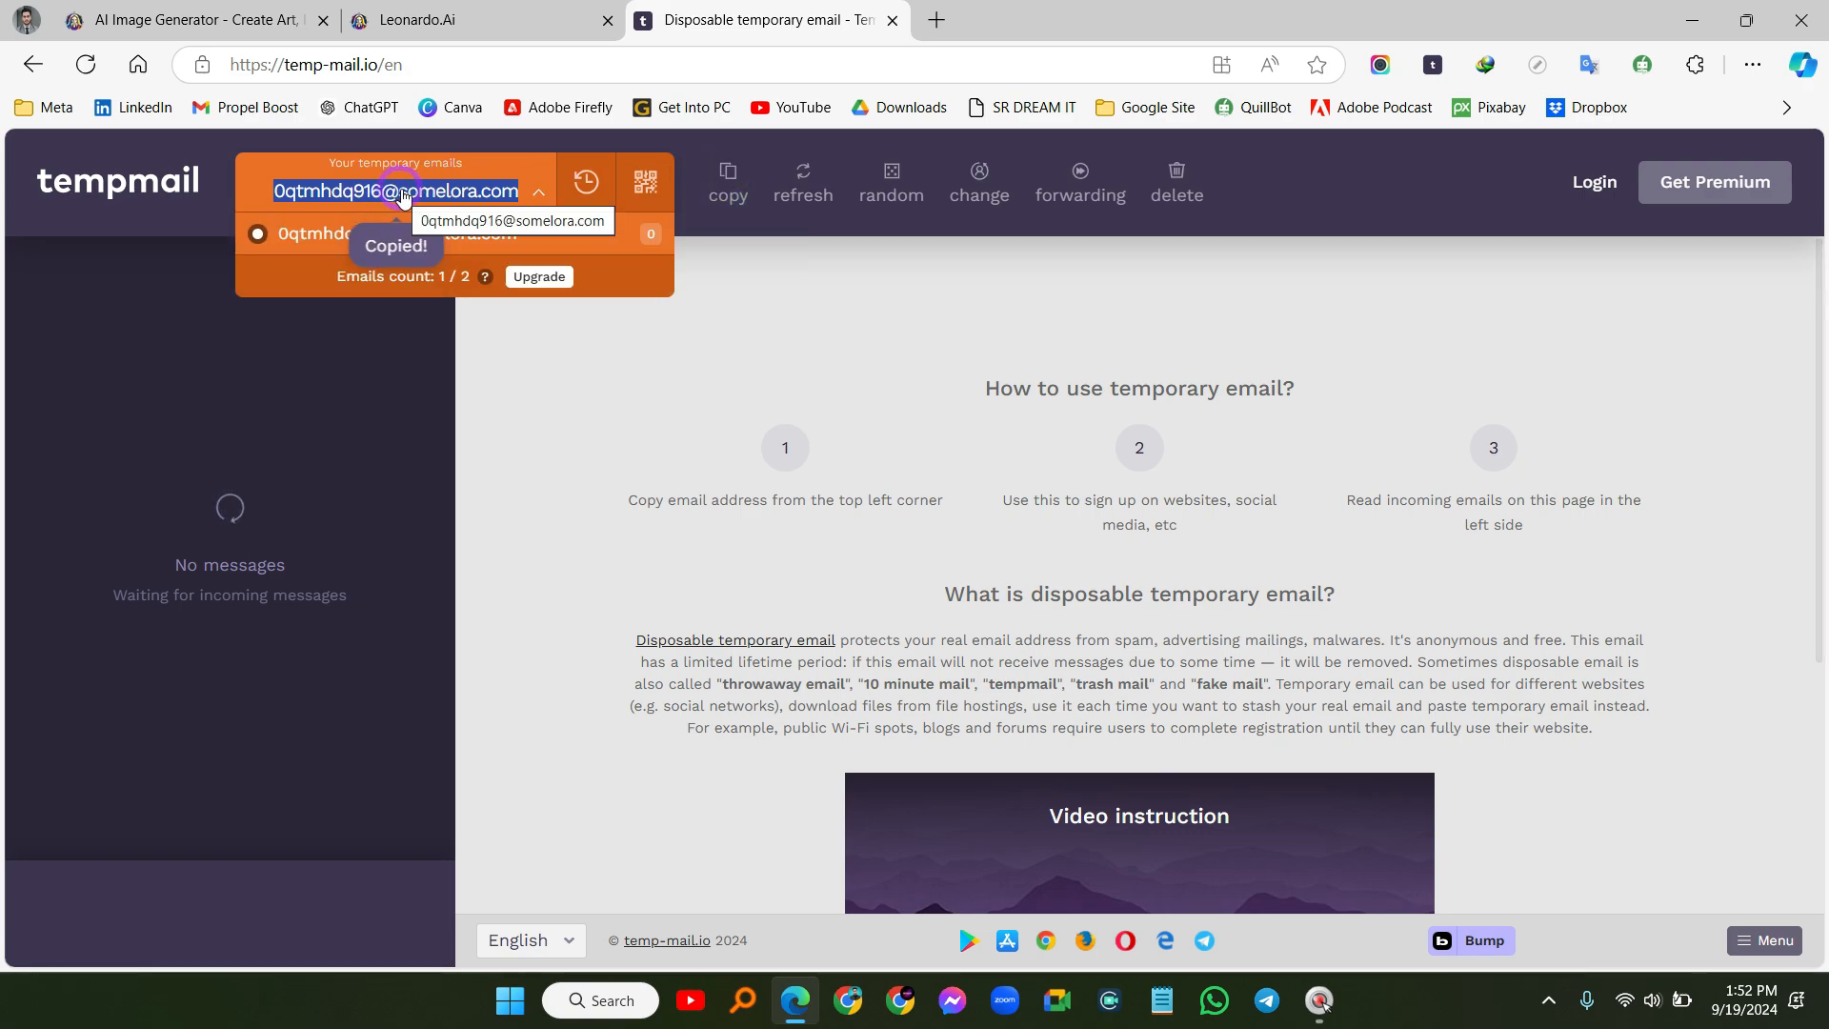
click(444, 26)
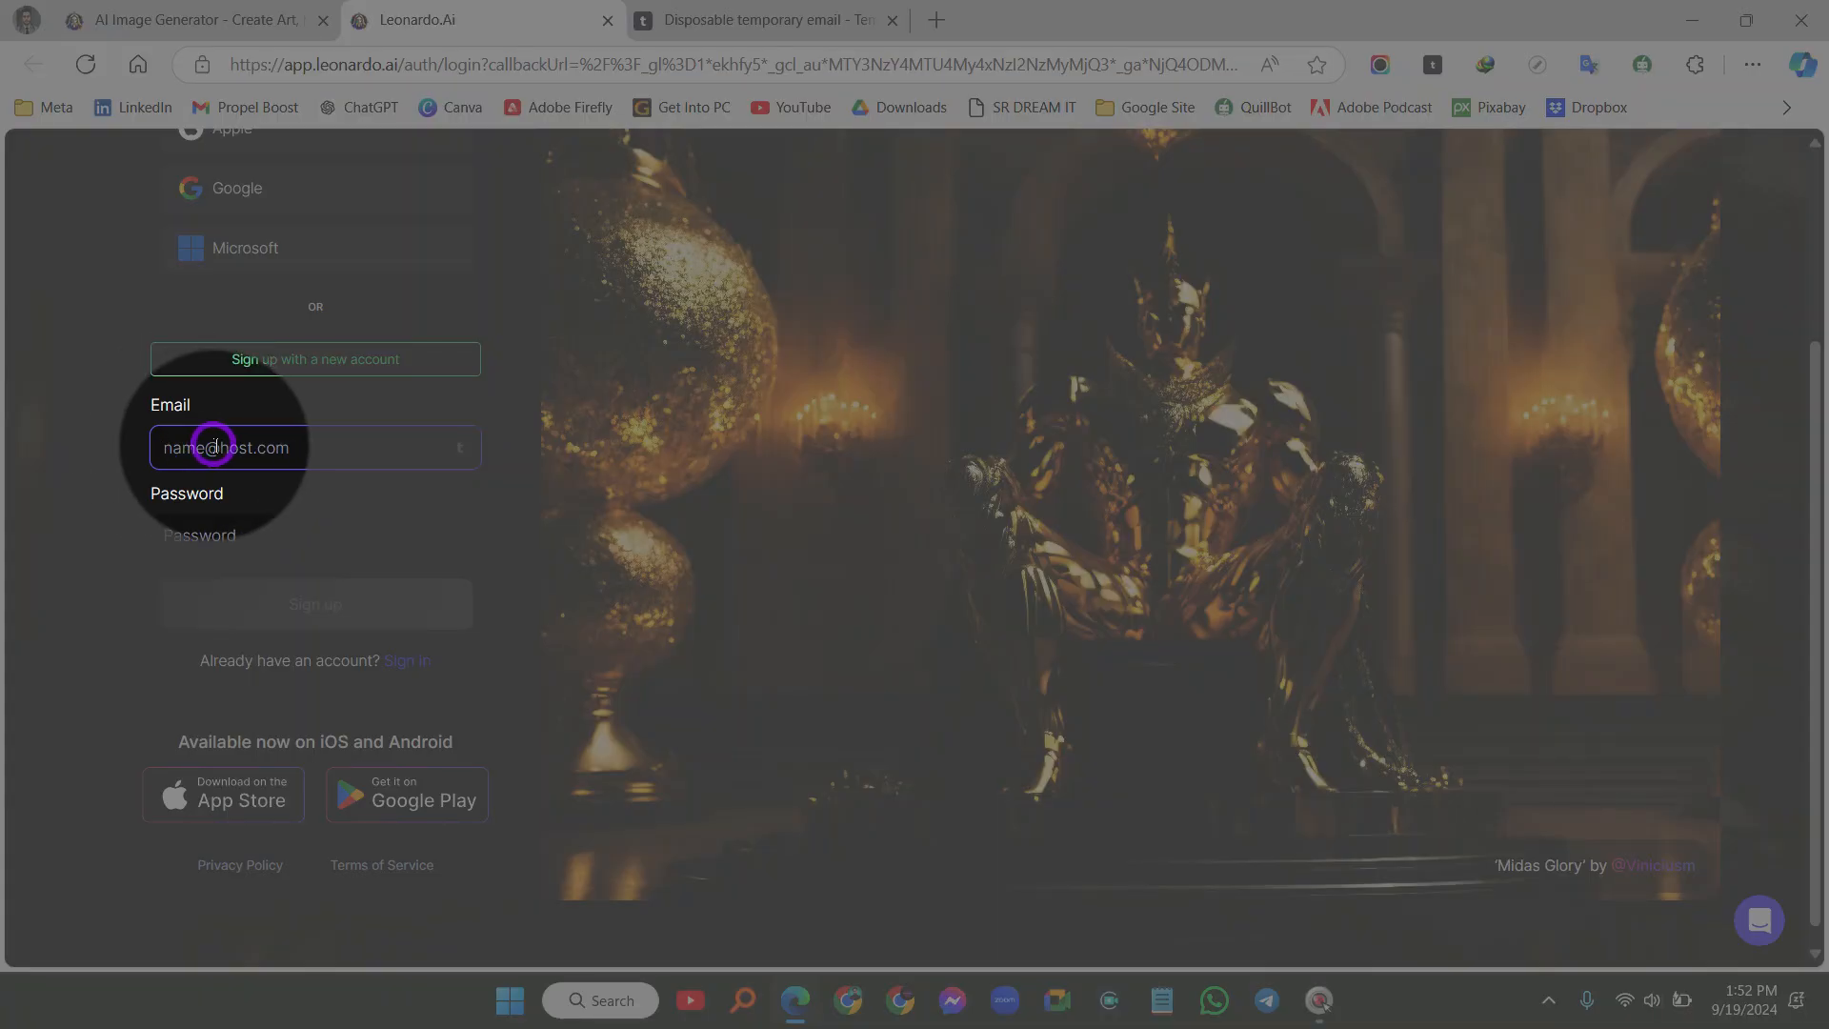
key(ctrl+v)
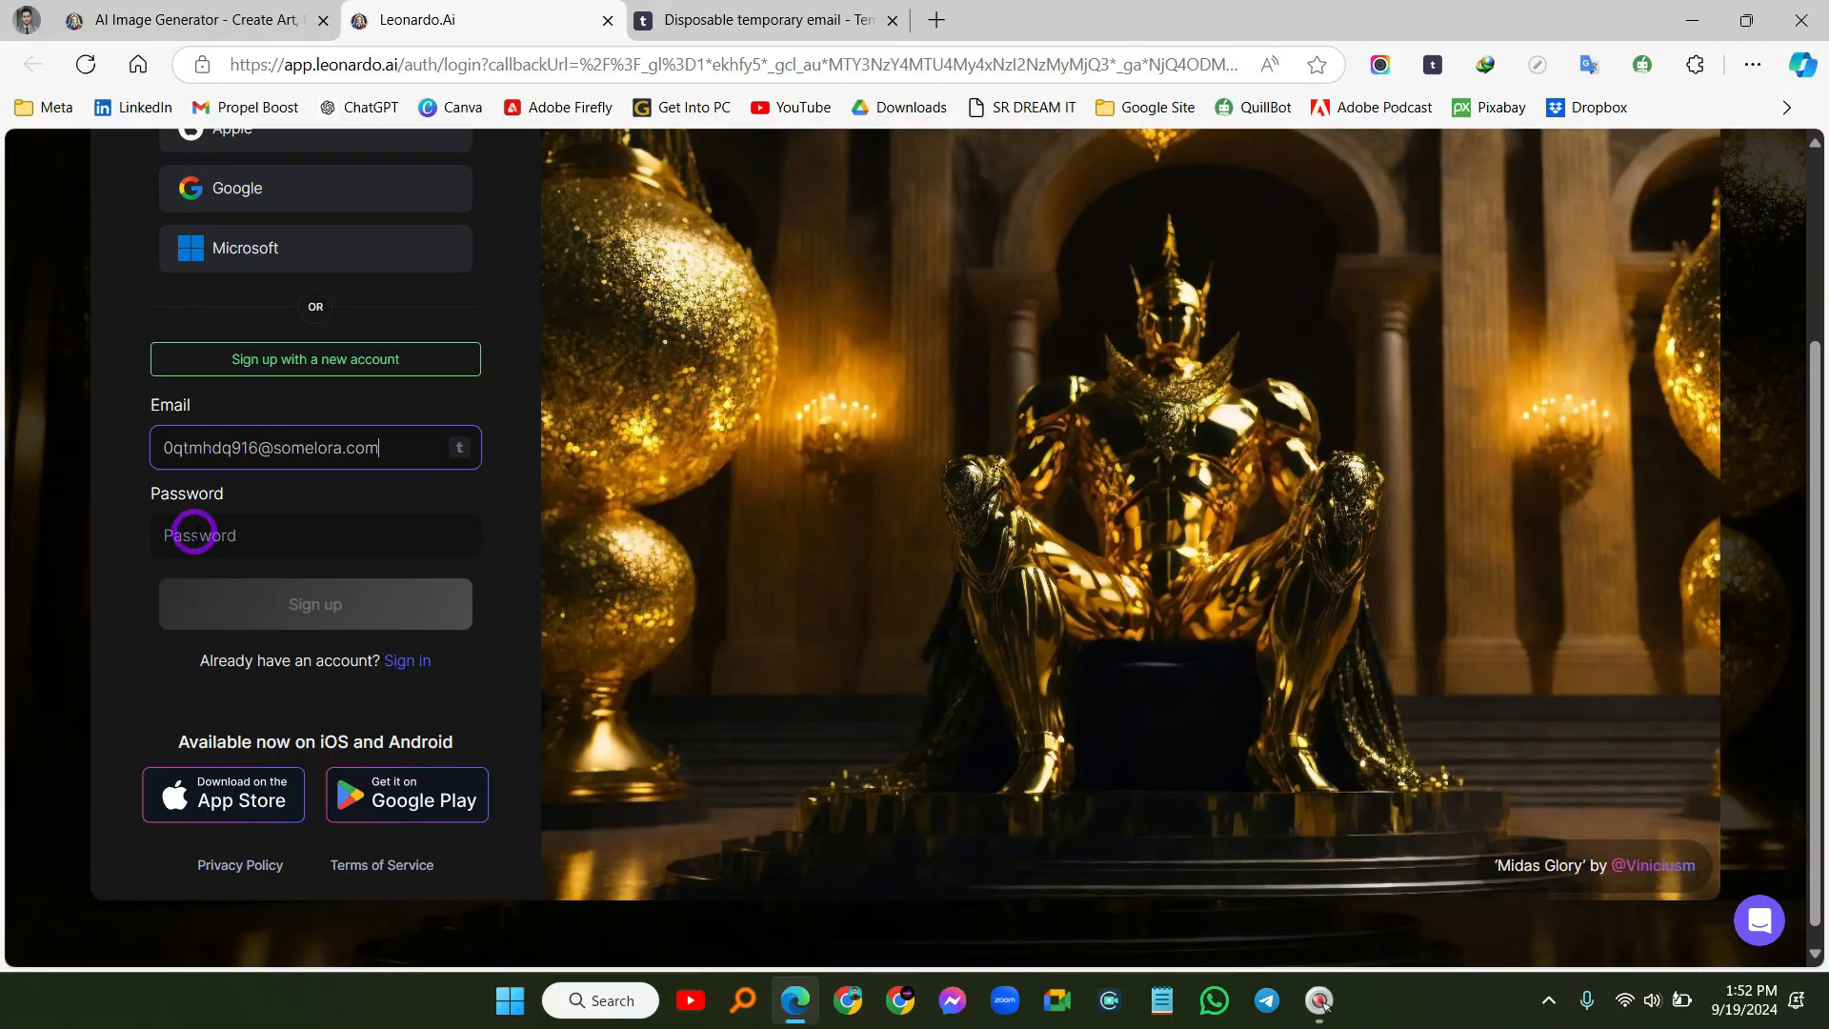
Enter an account password that meets the listed requirements and submit the Leonardo.Ai sign-up
click(195, 533)
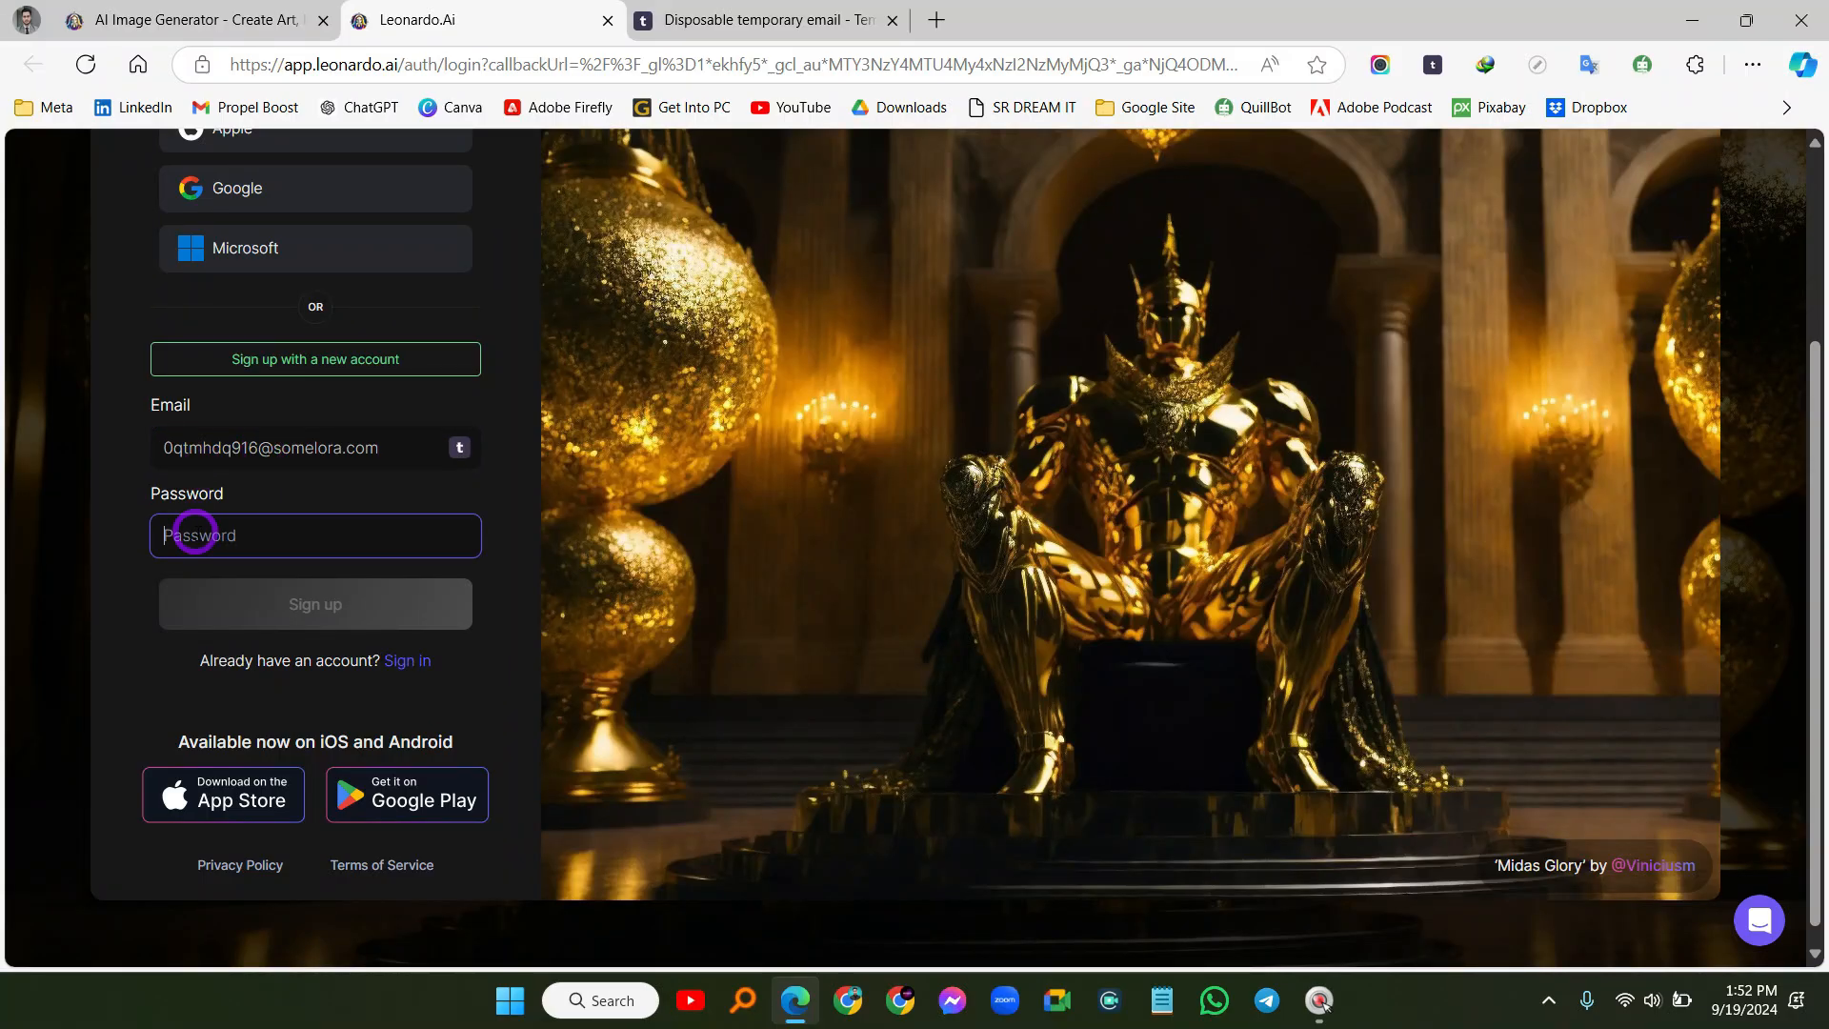
text(•••••••••••)
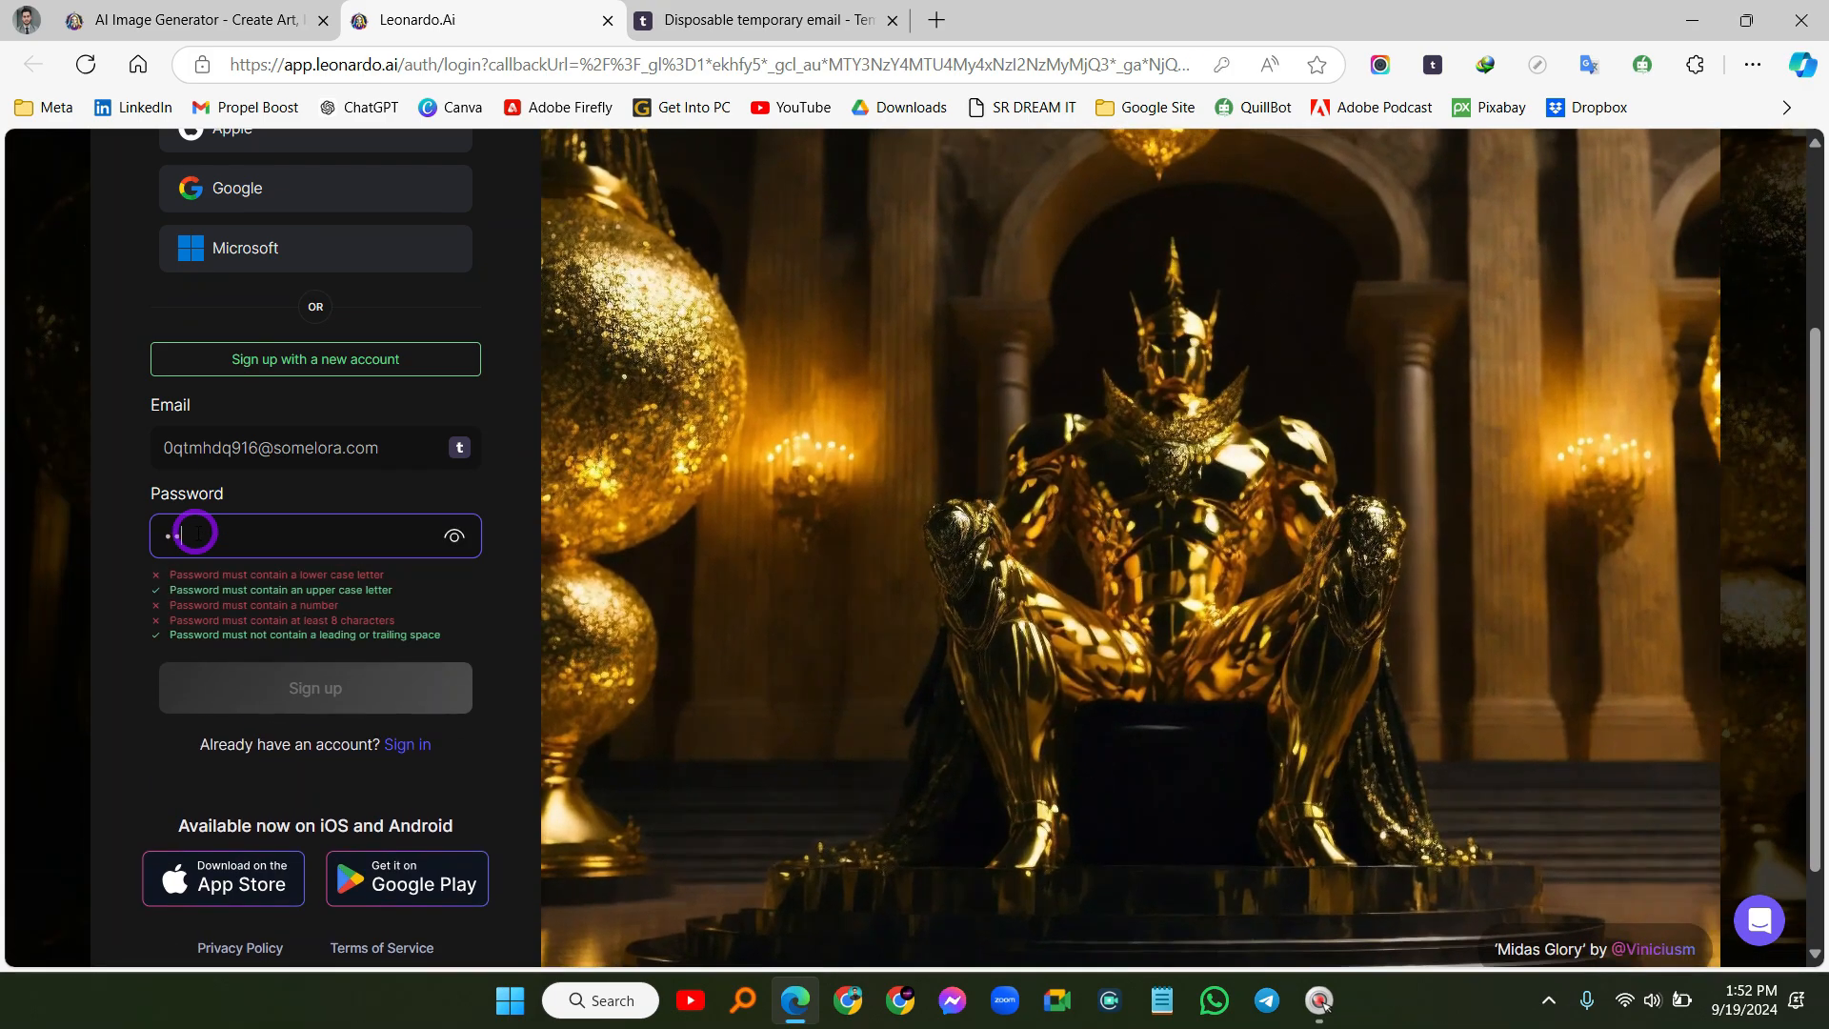
text(•)
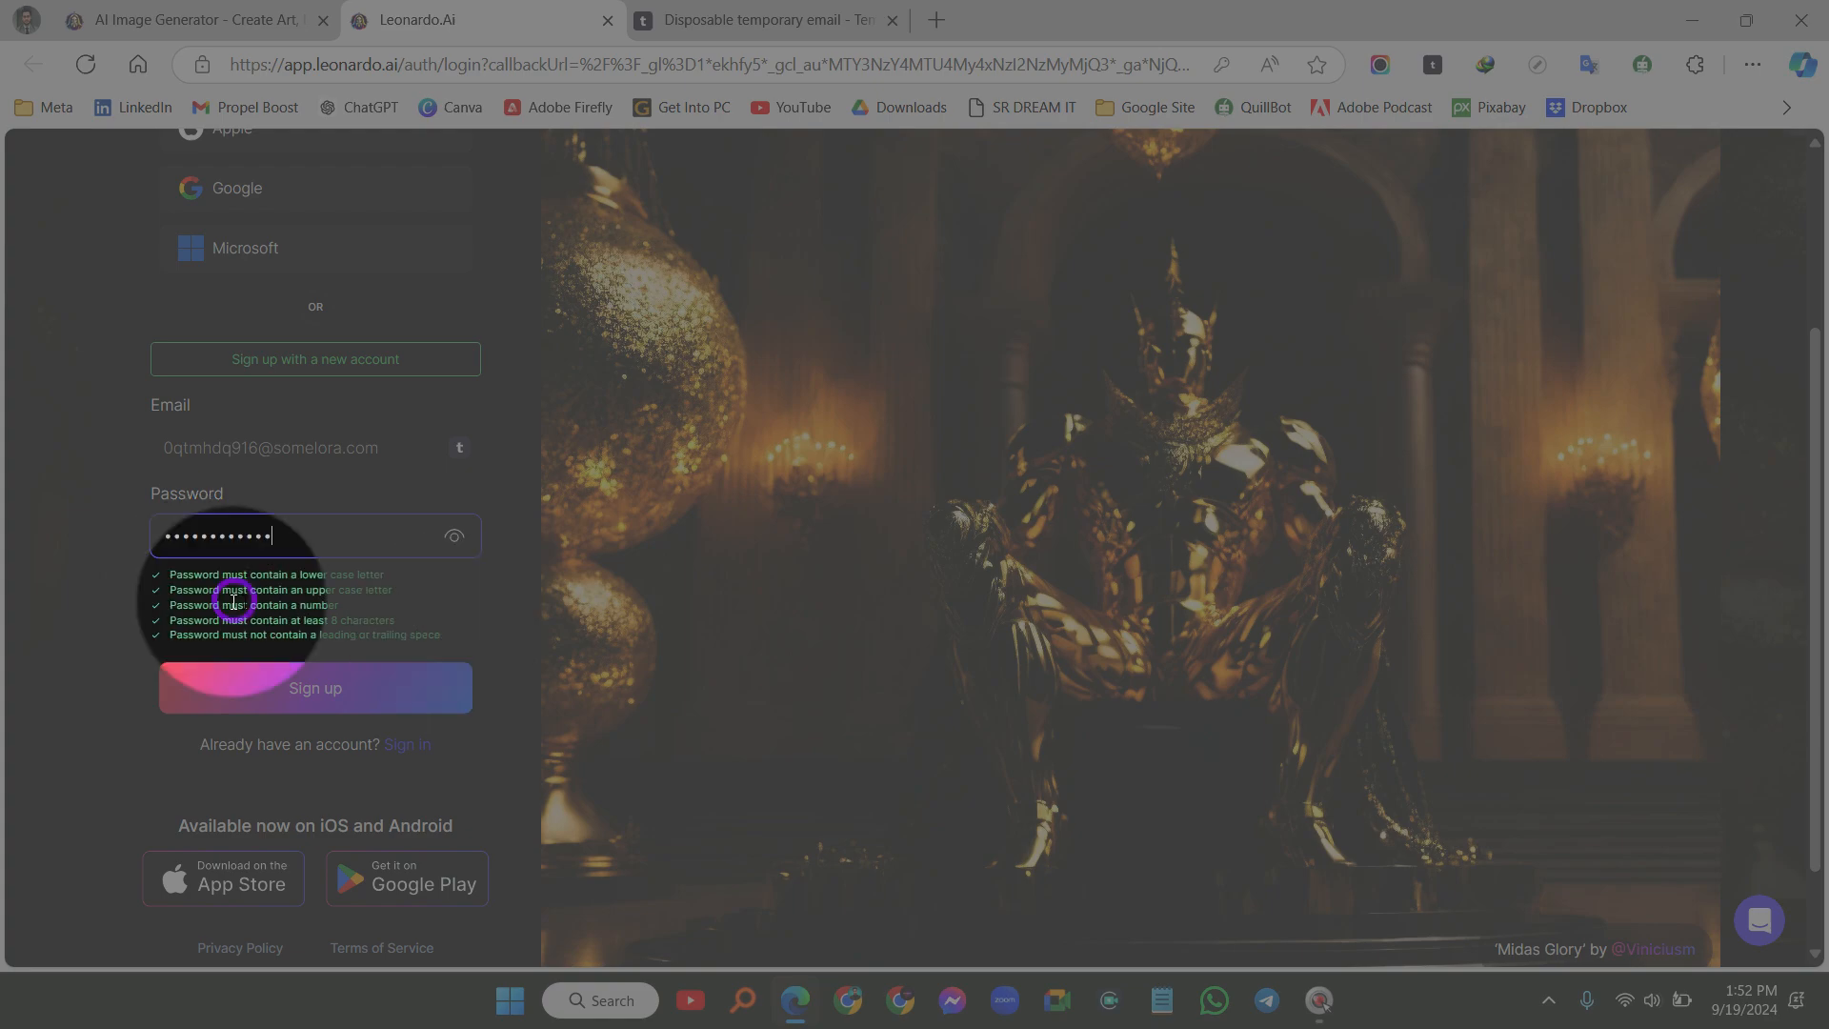
triple_click(213, 579)
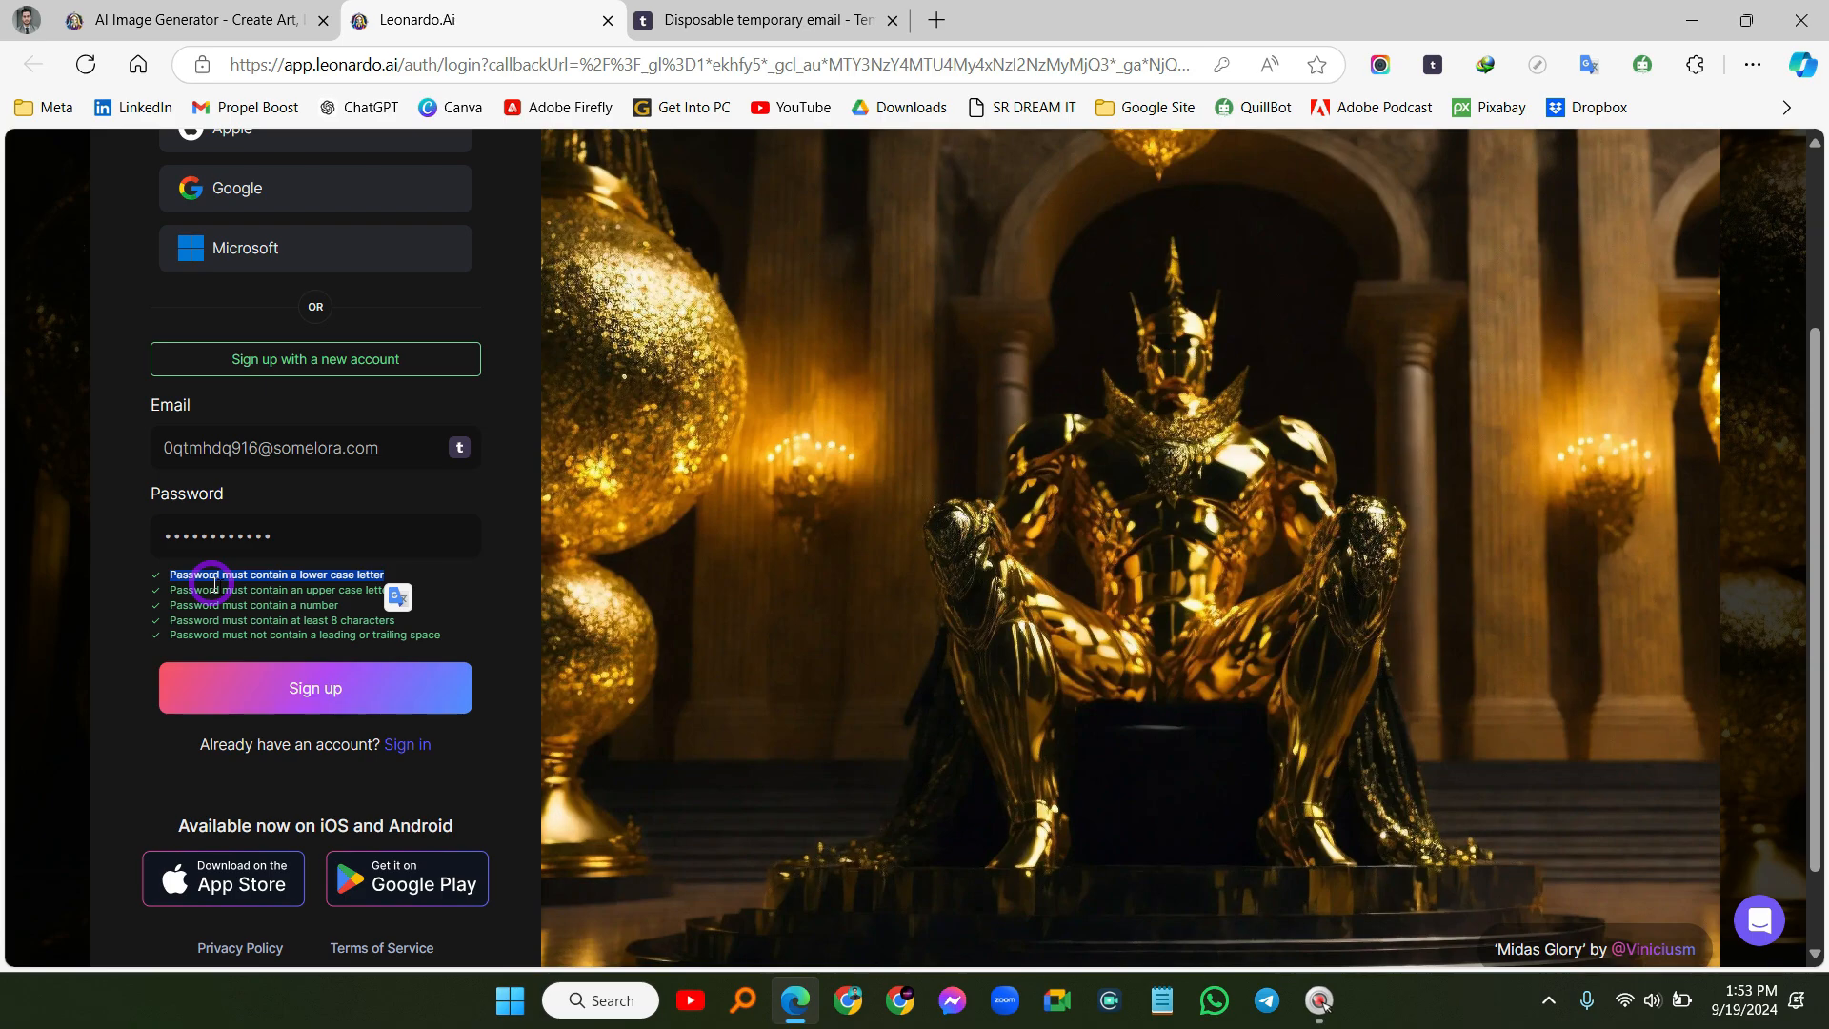
click(305, 695)
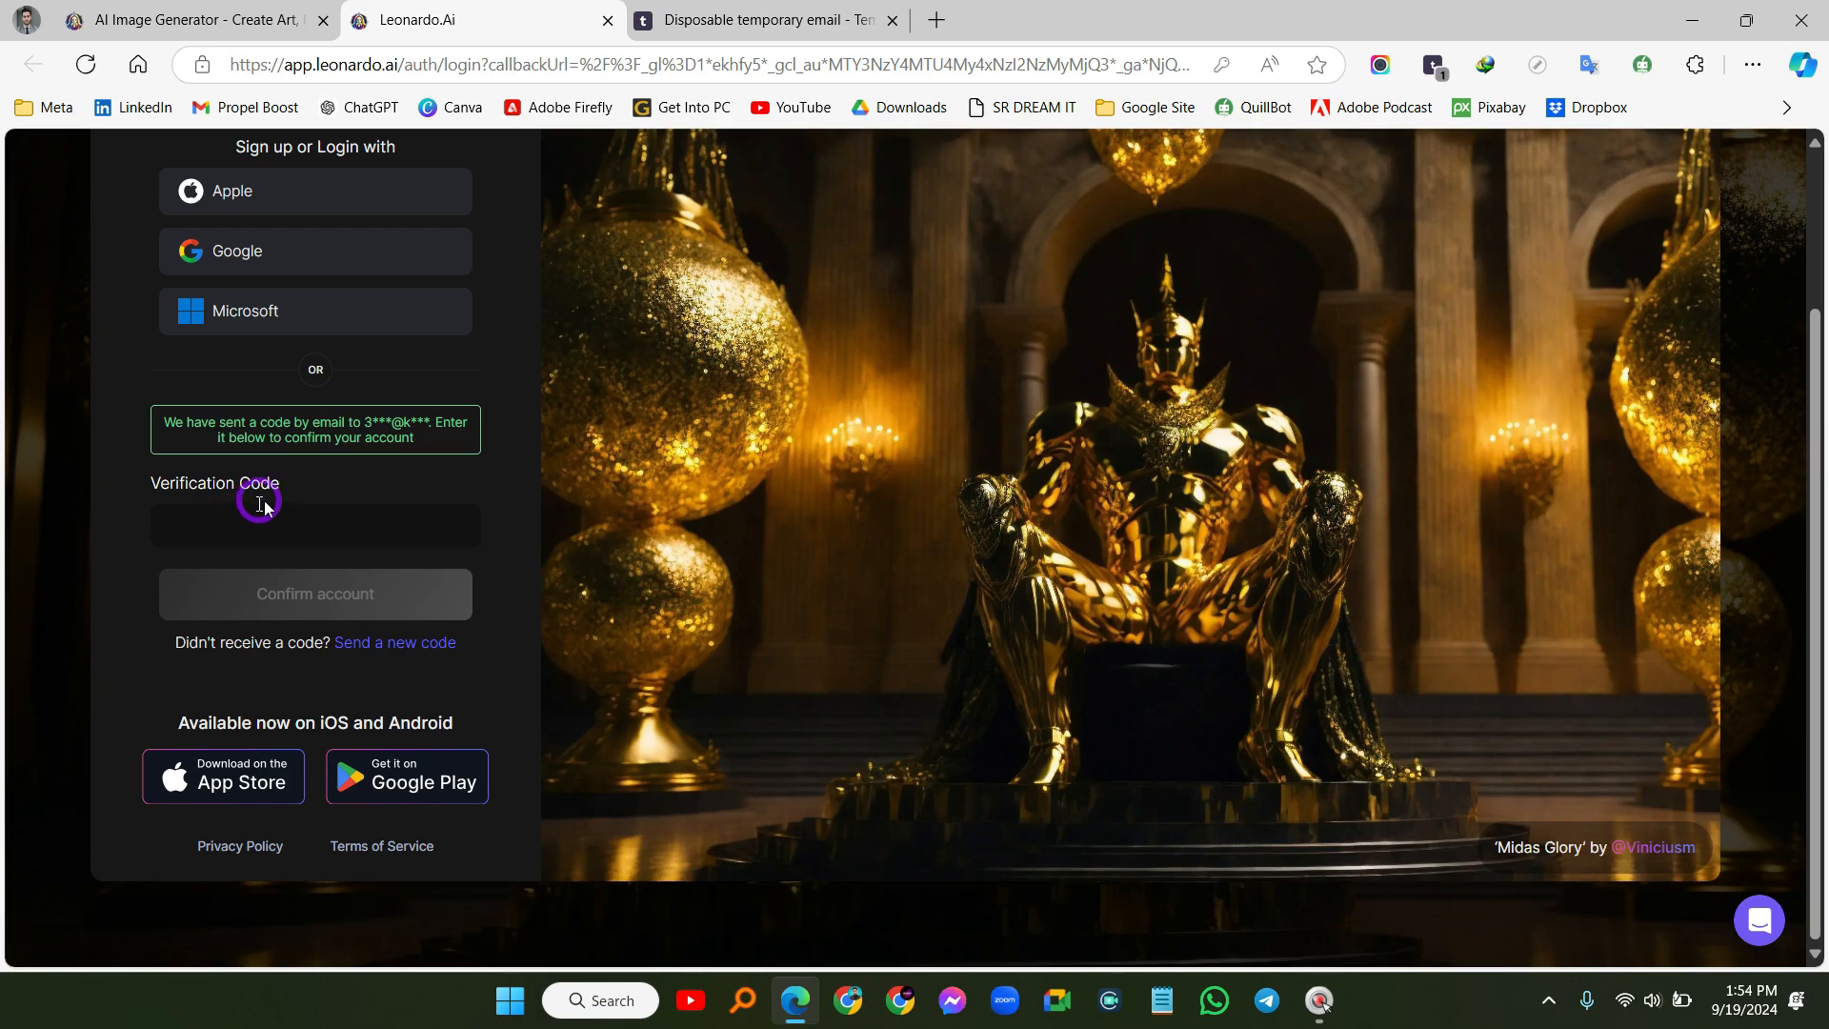
Open the Leonardo.Ai verification email in the temporary mailbox and copy the confirmation code
drag(283, 483, 145, 484)
click(330, 494)
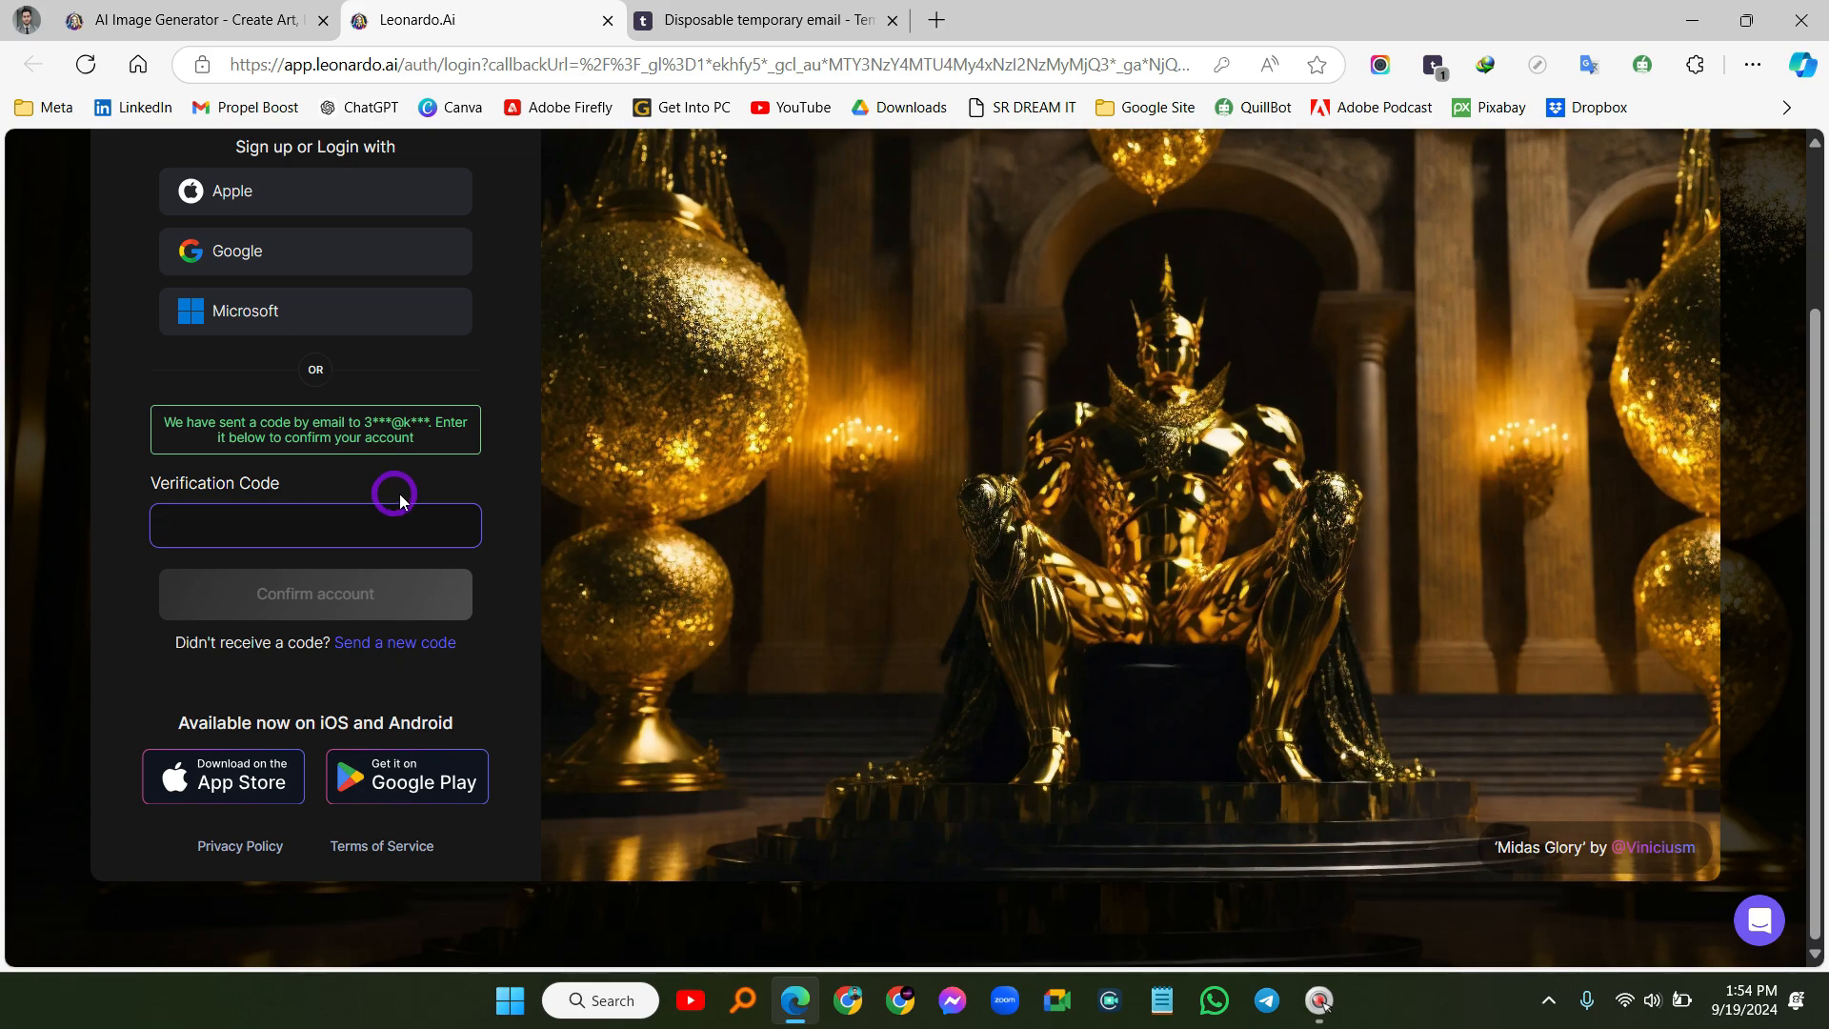
click(1432, 63)
key(ctrl+f)
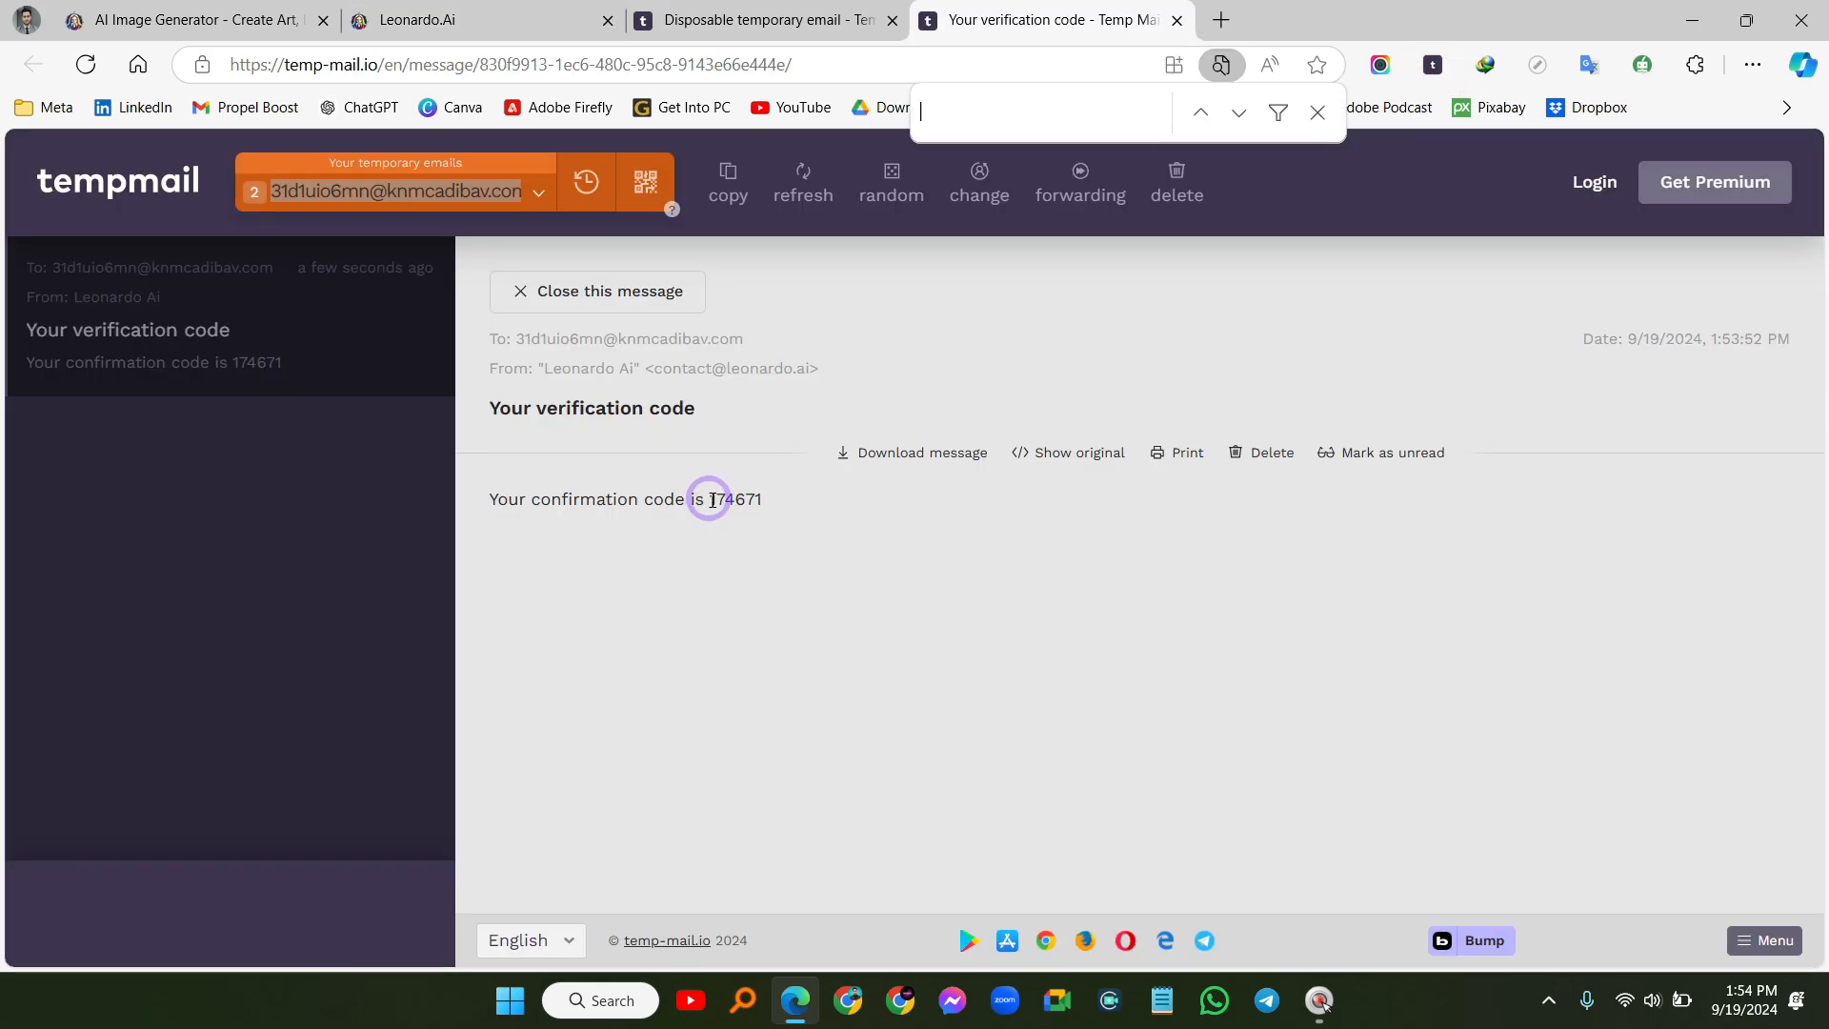
double_click(715, 500)
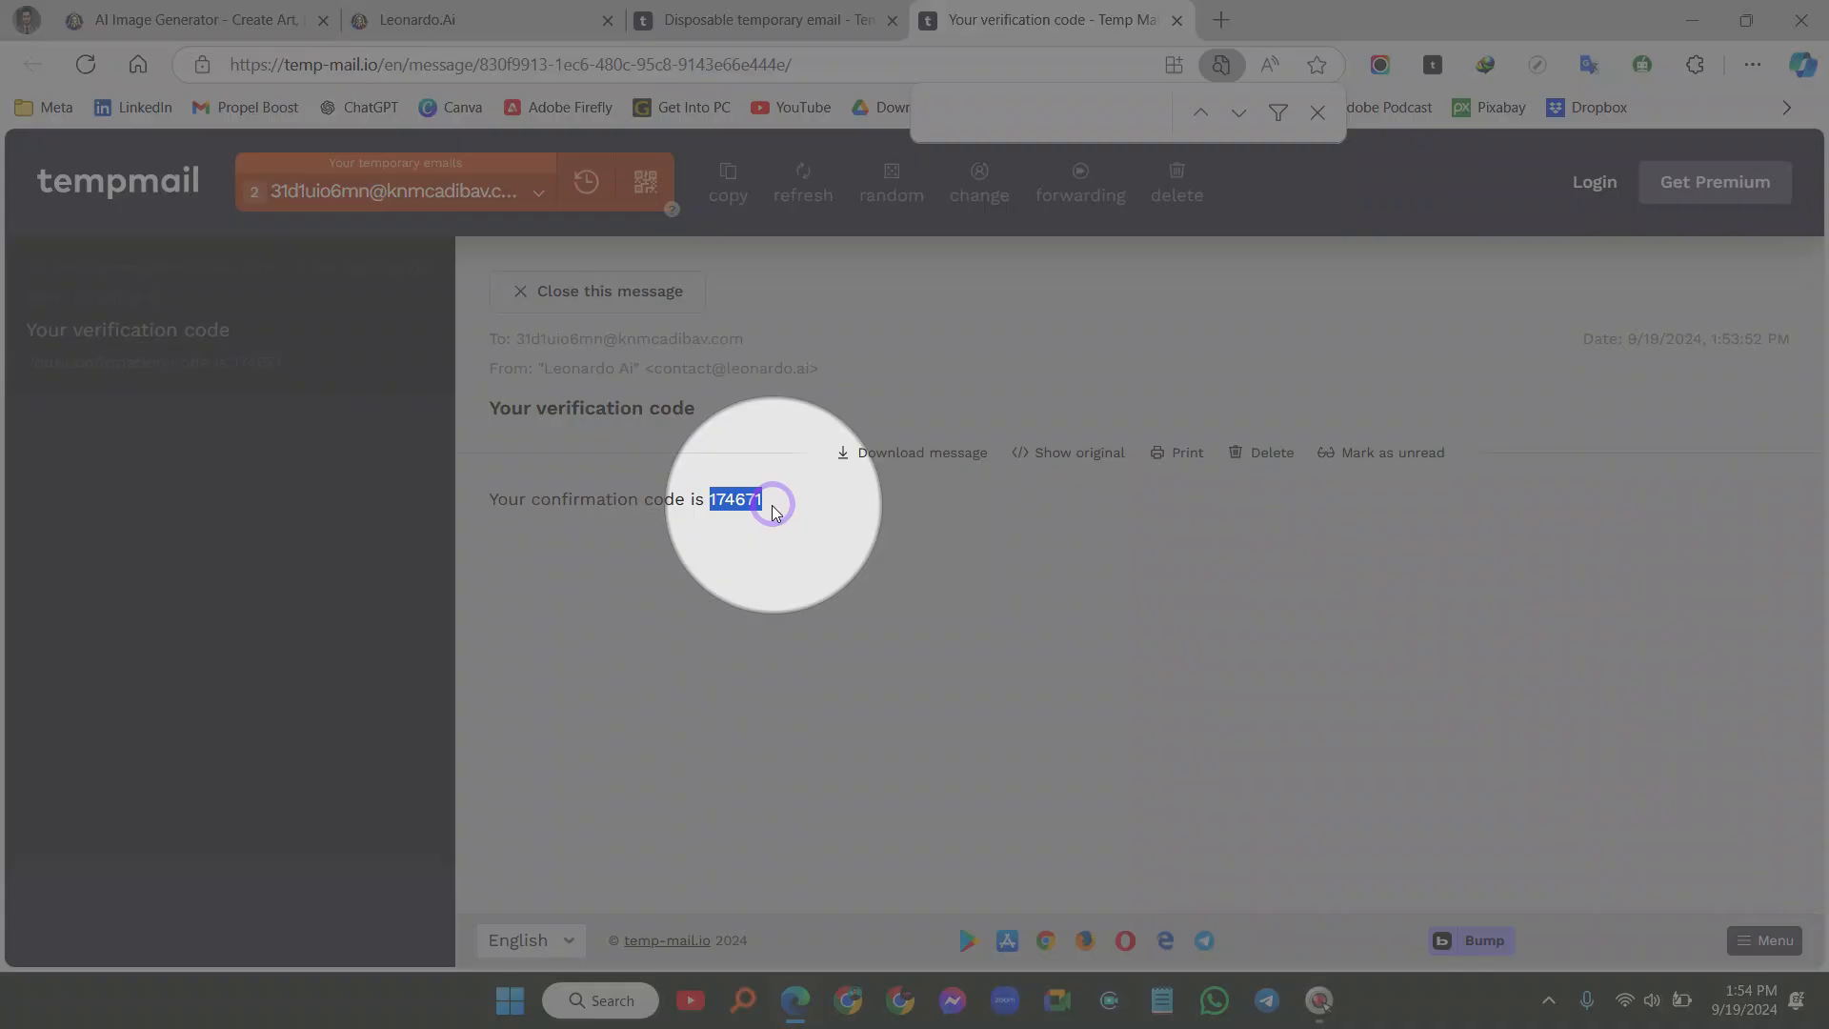
right_click(730, 504)
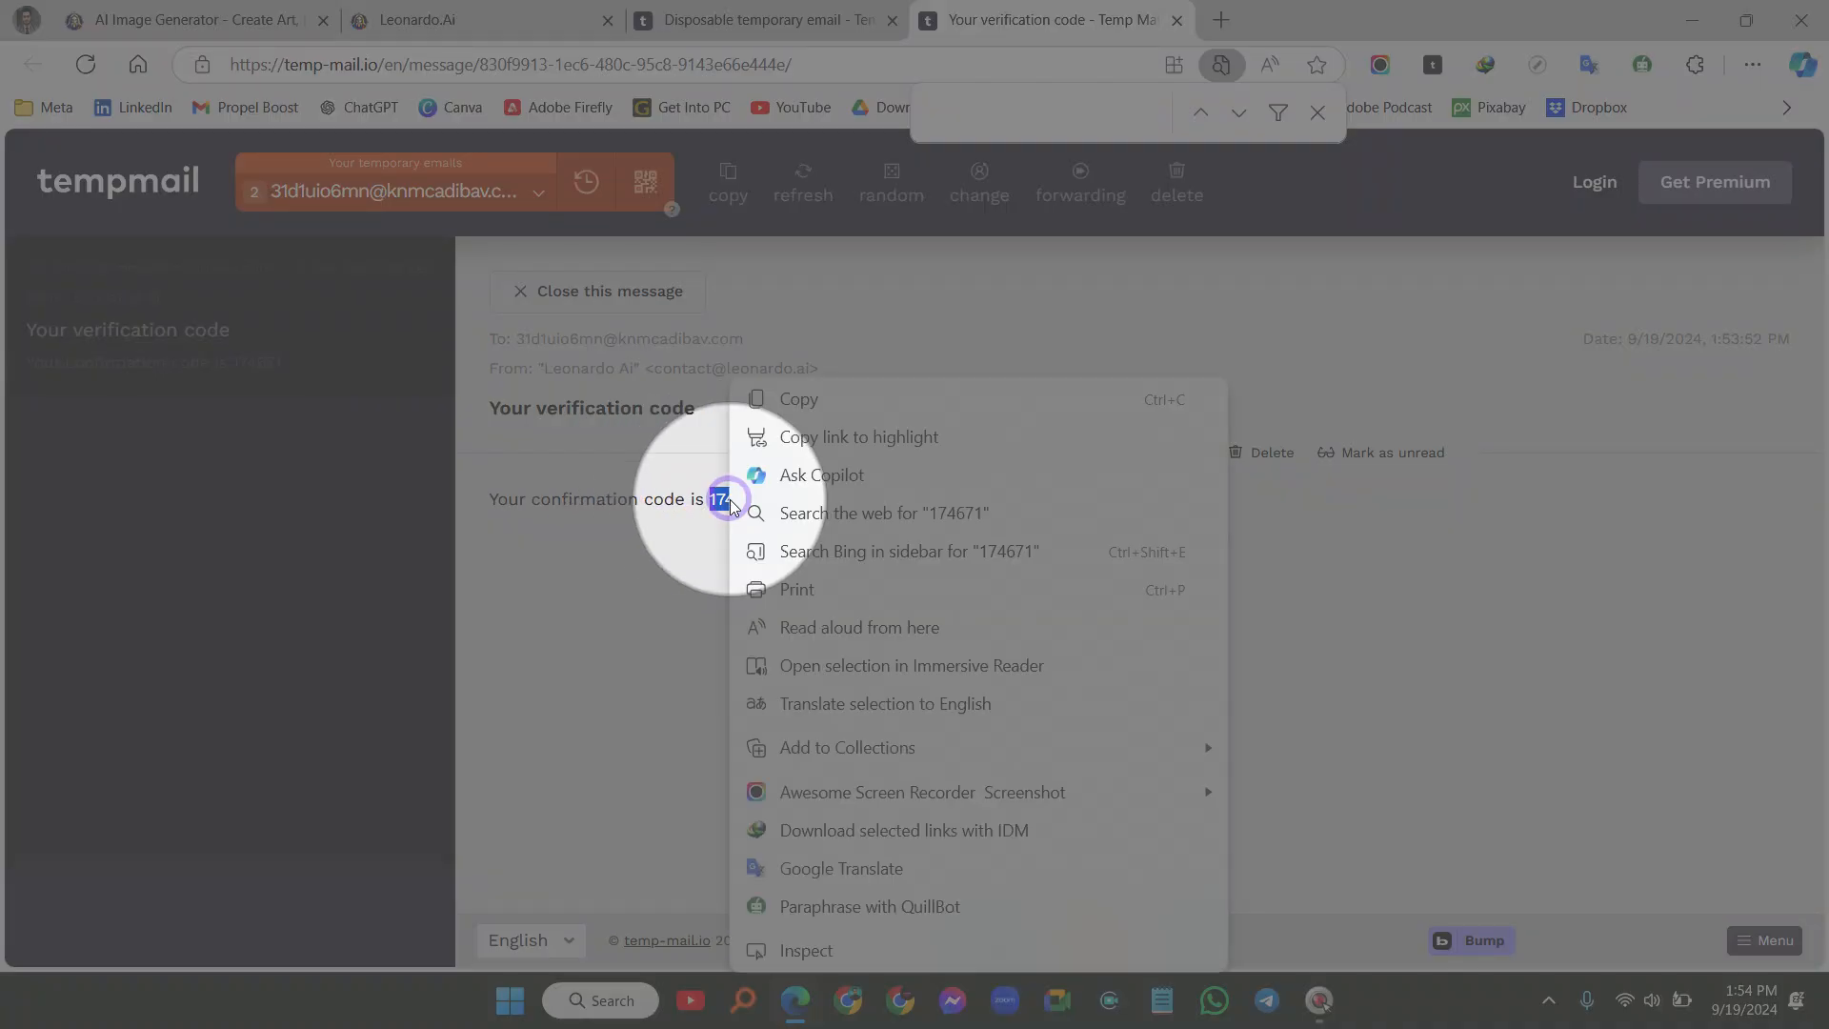
click(798, 399)
Confirm the Leonardo.Ai account with the copied verification code and decline saving the password in the browser
click(491, 24)
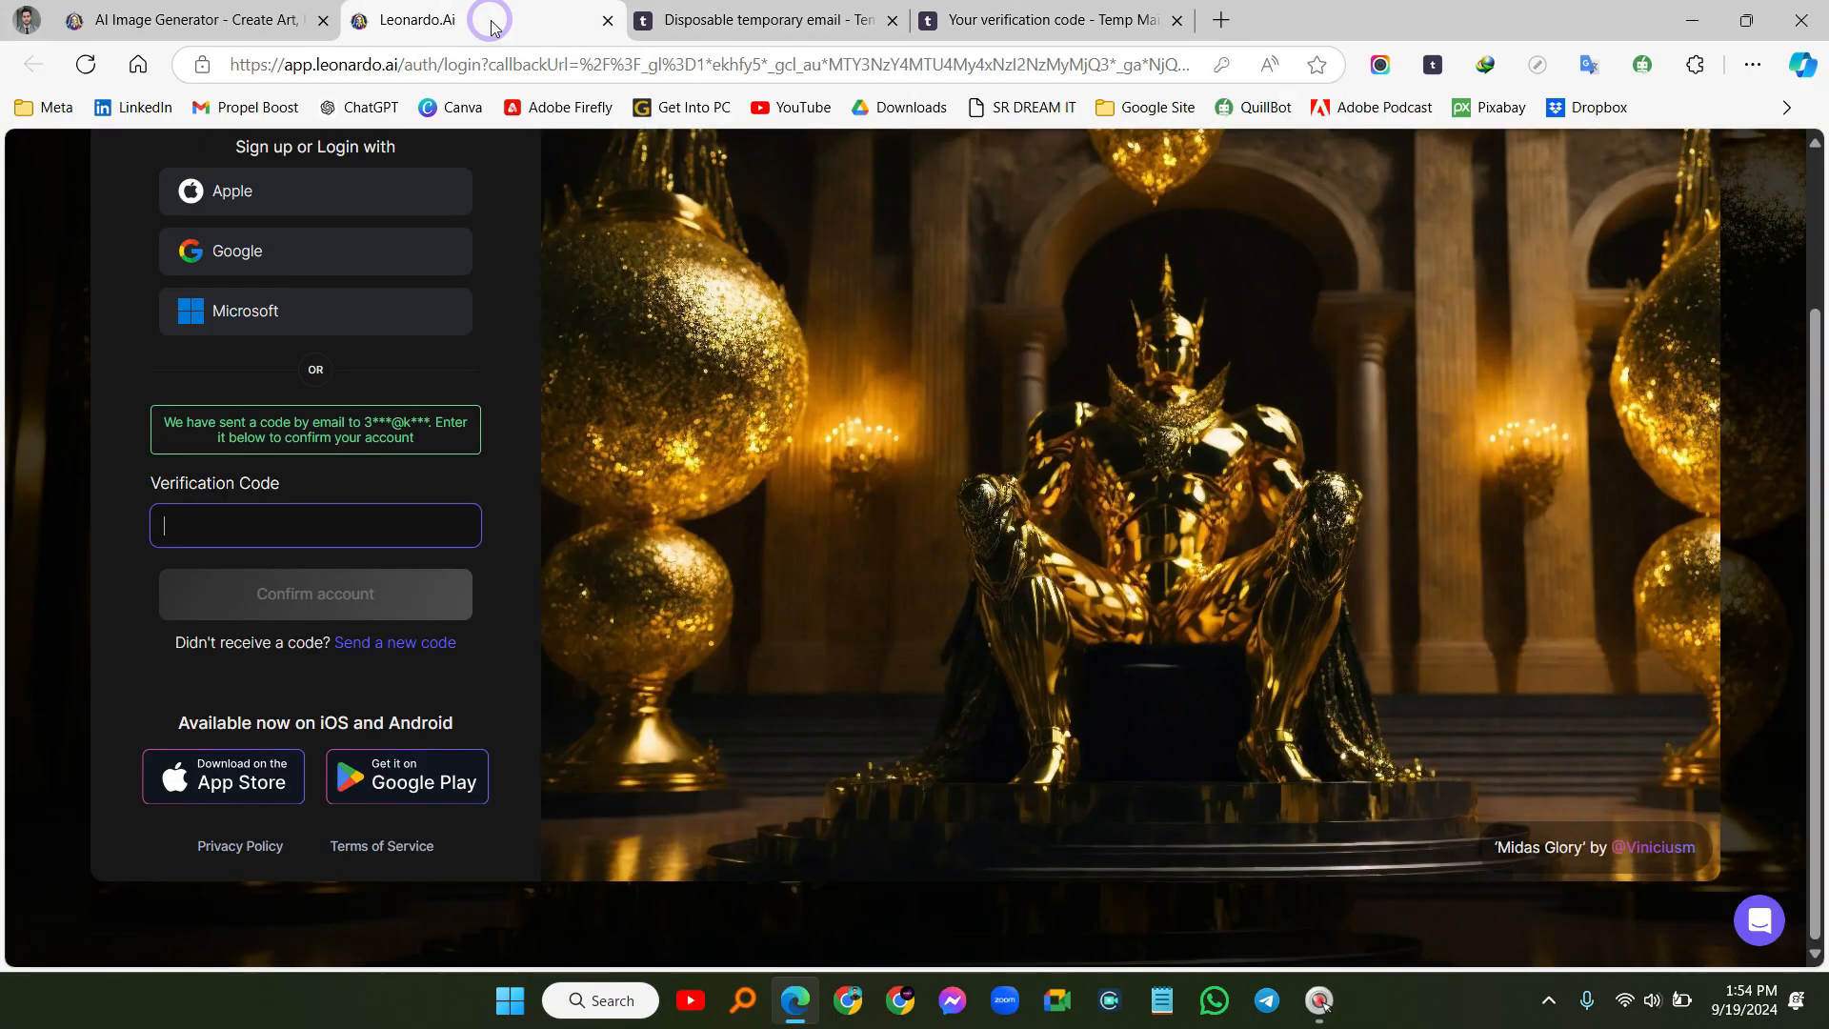
click(214, 523)
key(ctrl+v)
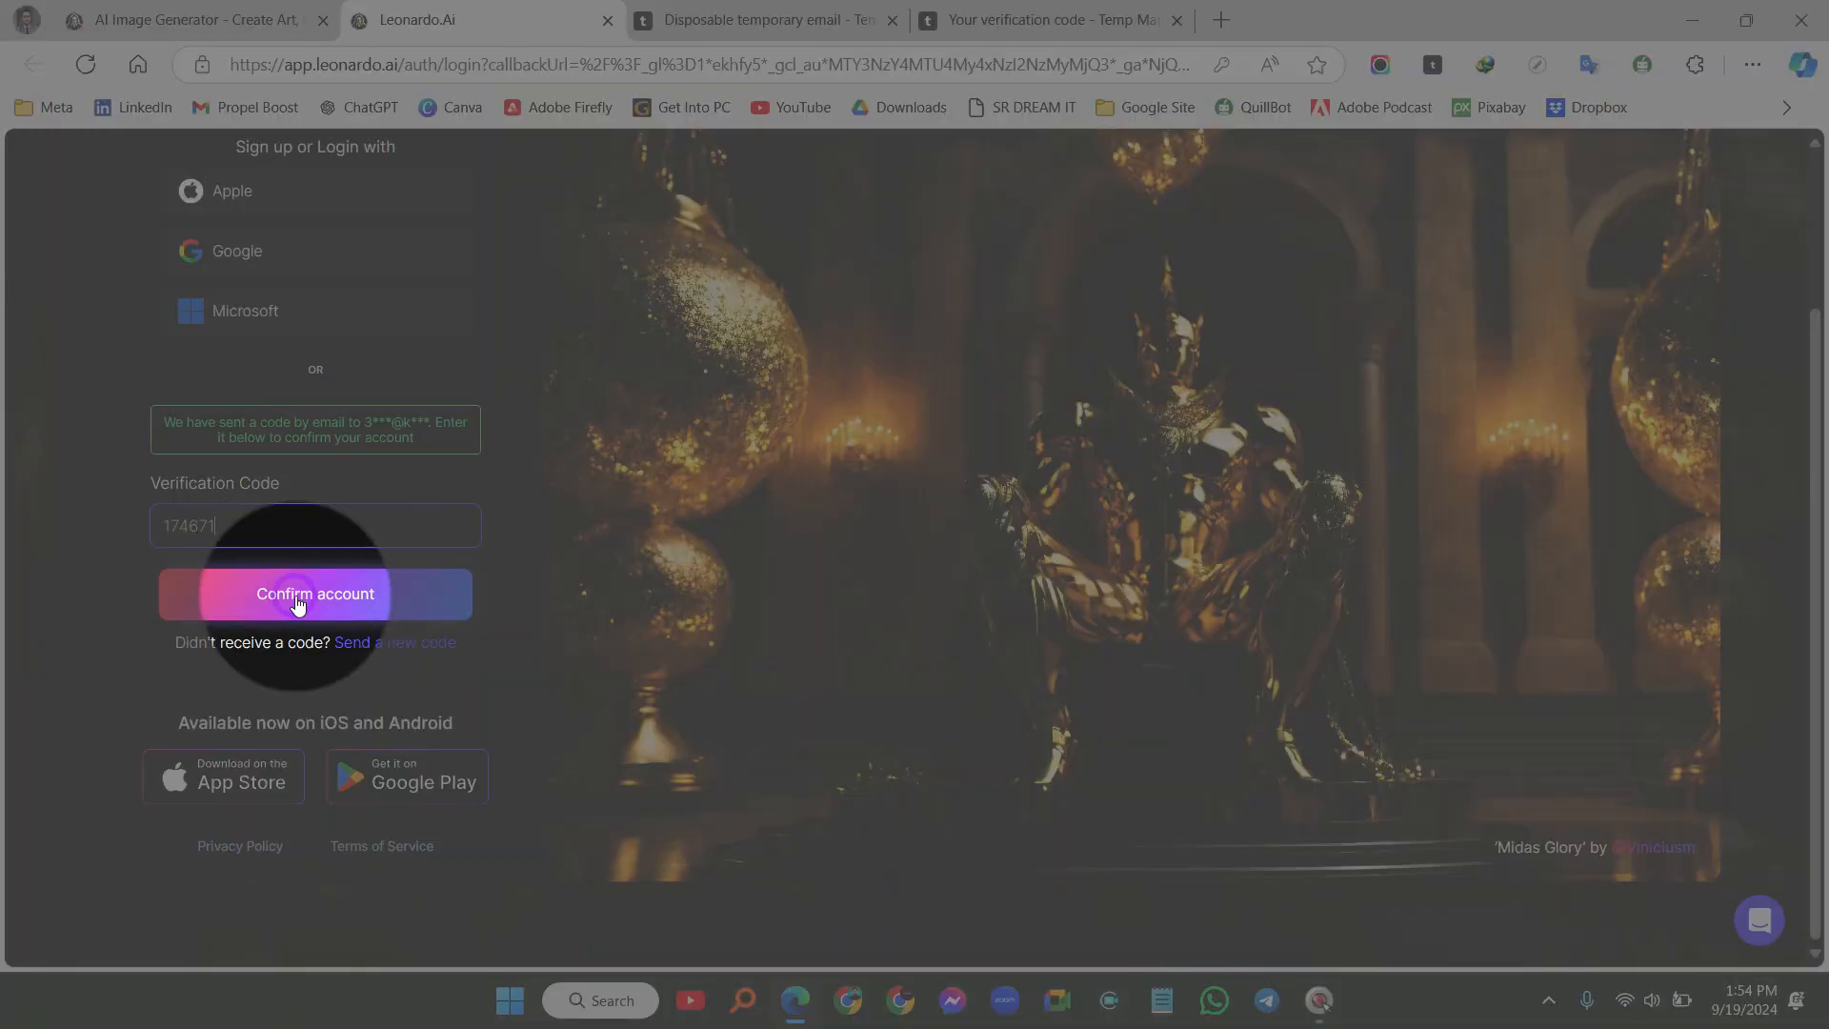
click(303, 594)
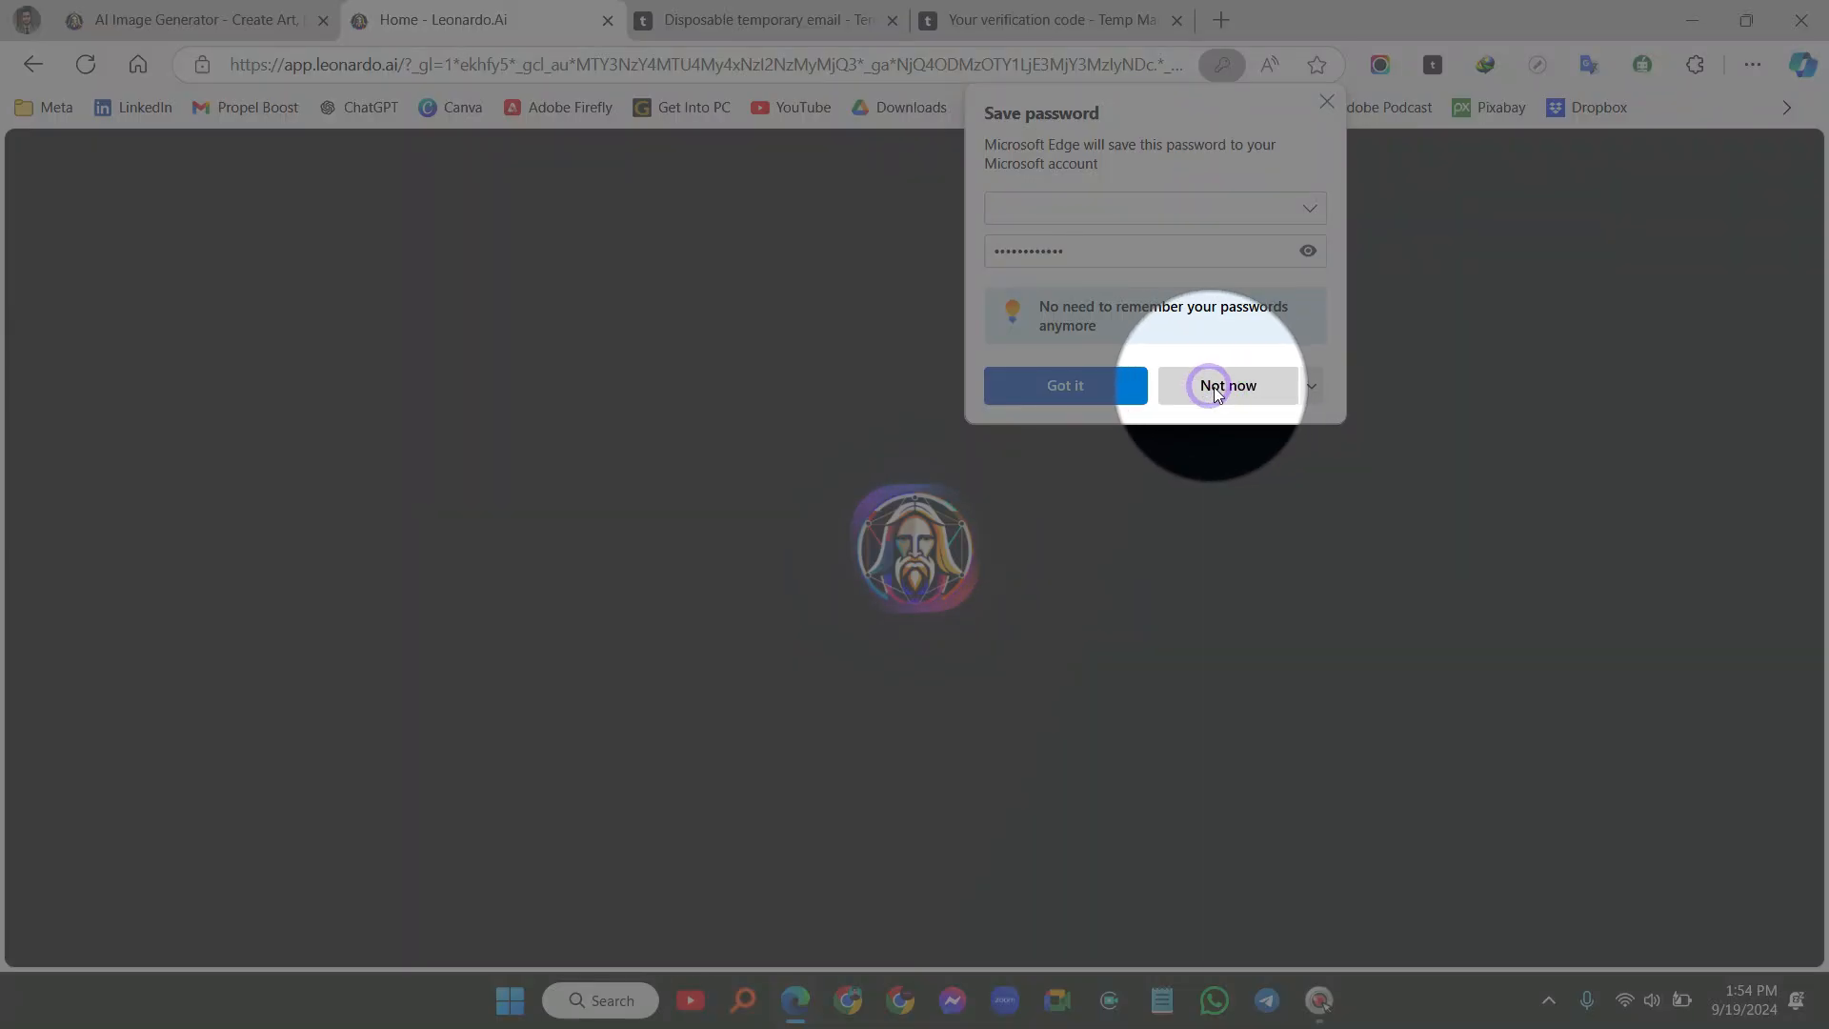
click(1212, 386)
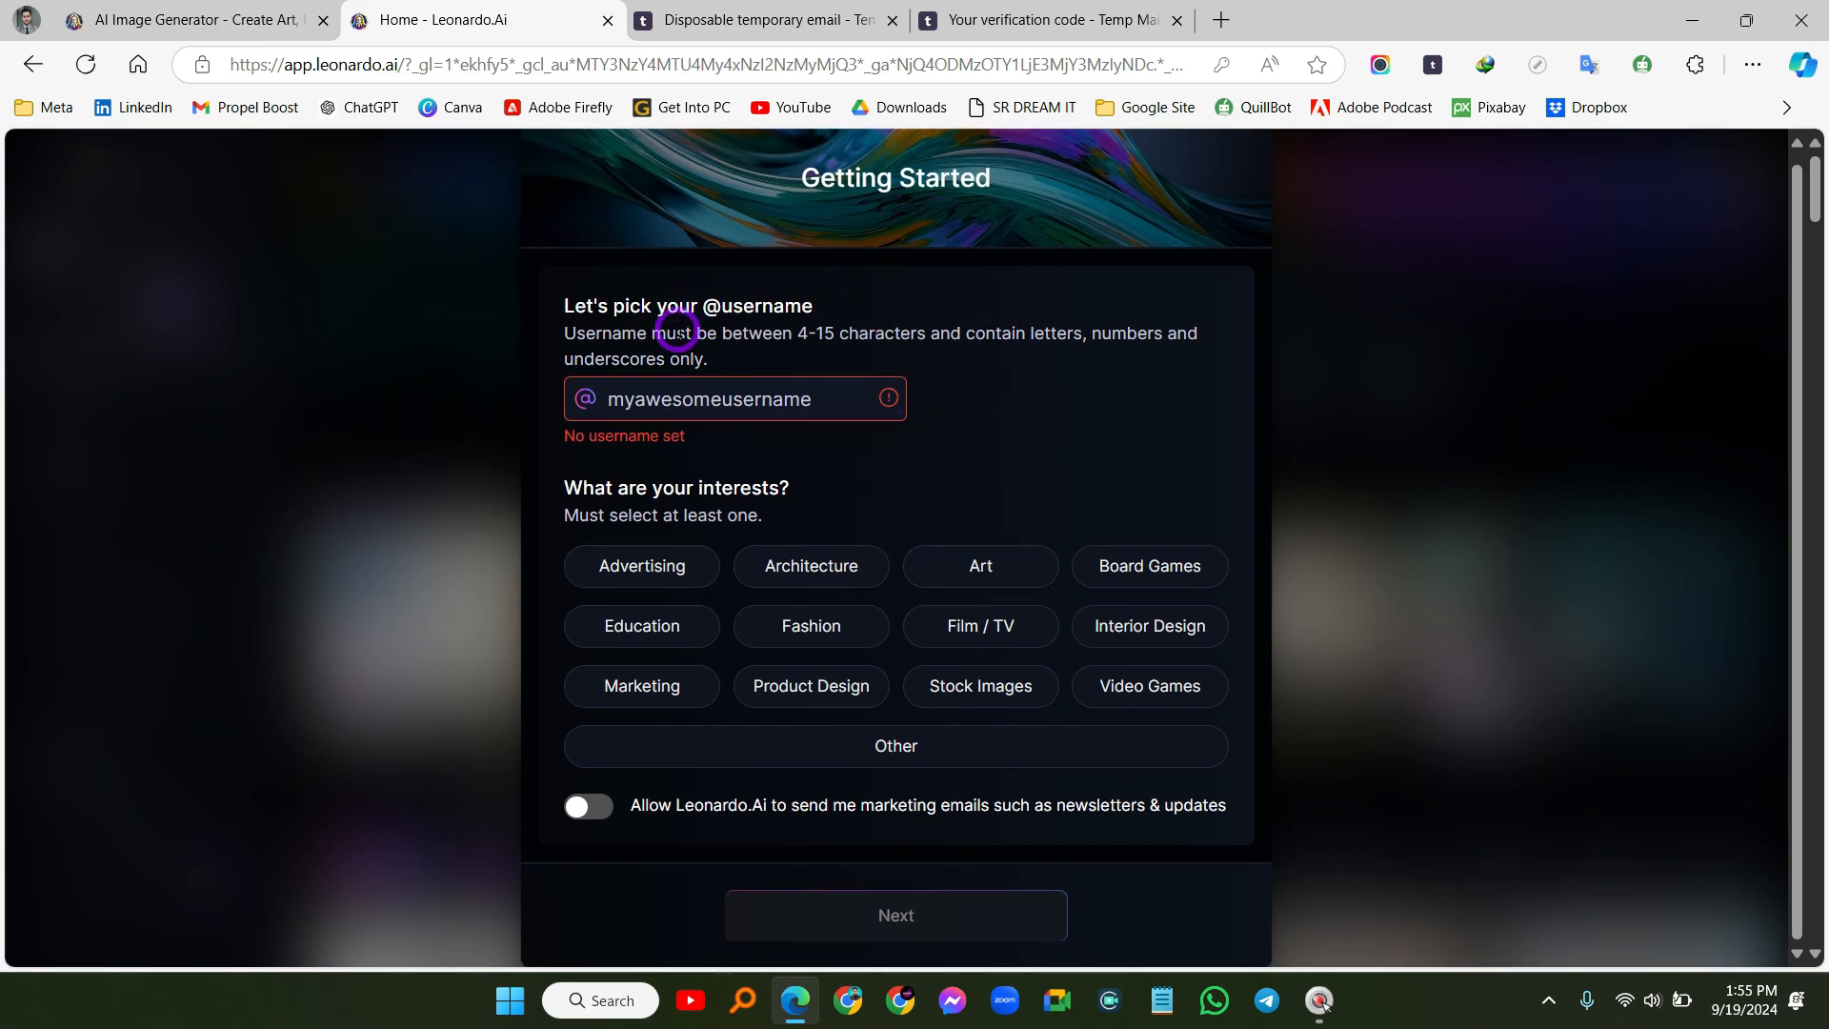
Enter a username for the new account in the Getting Started form
click(610, 398)
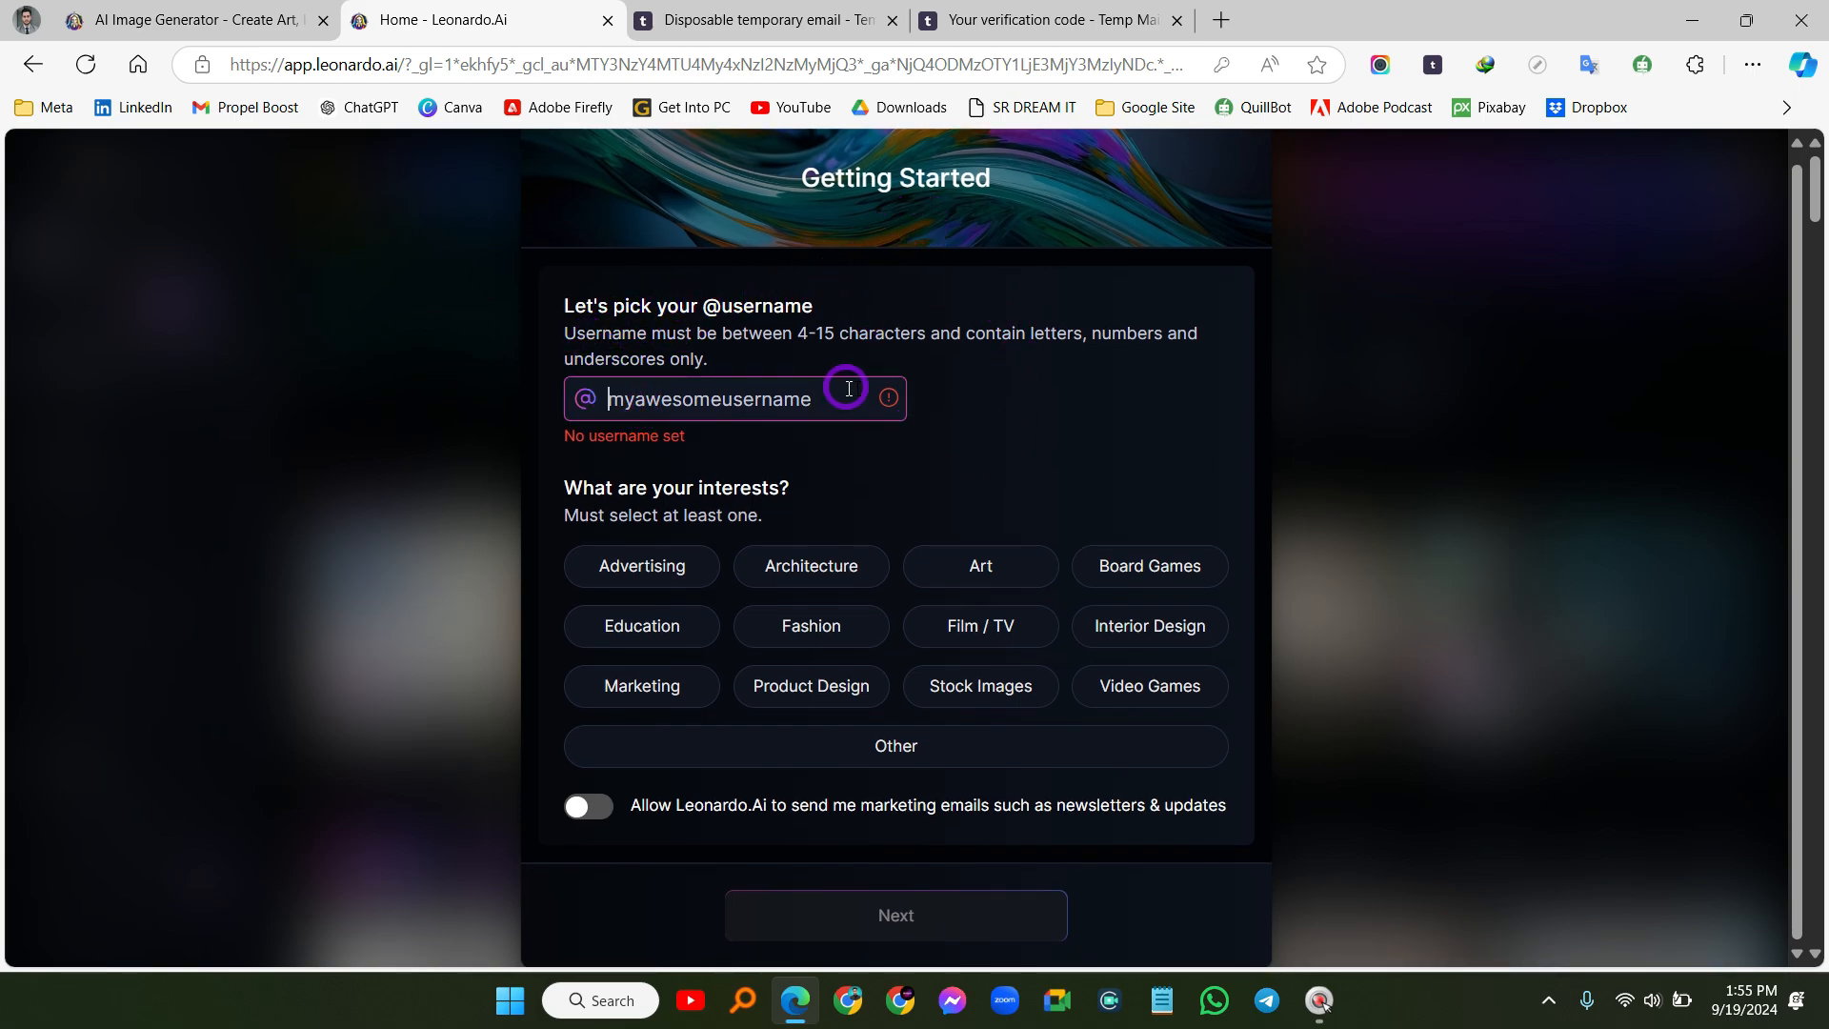
click(838, 391)
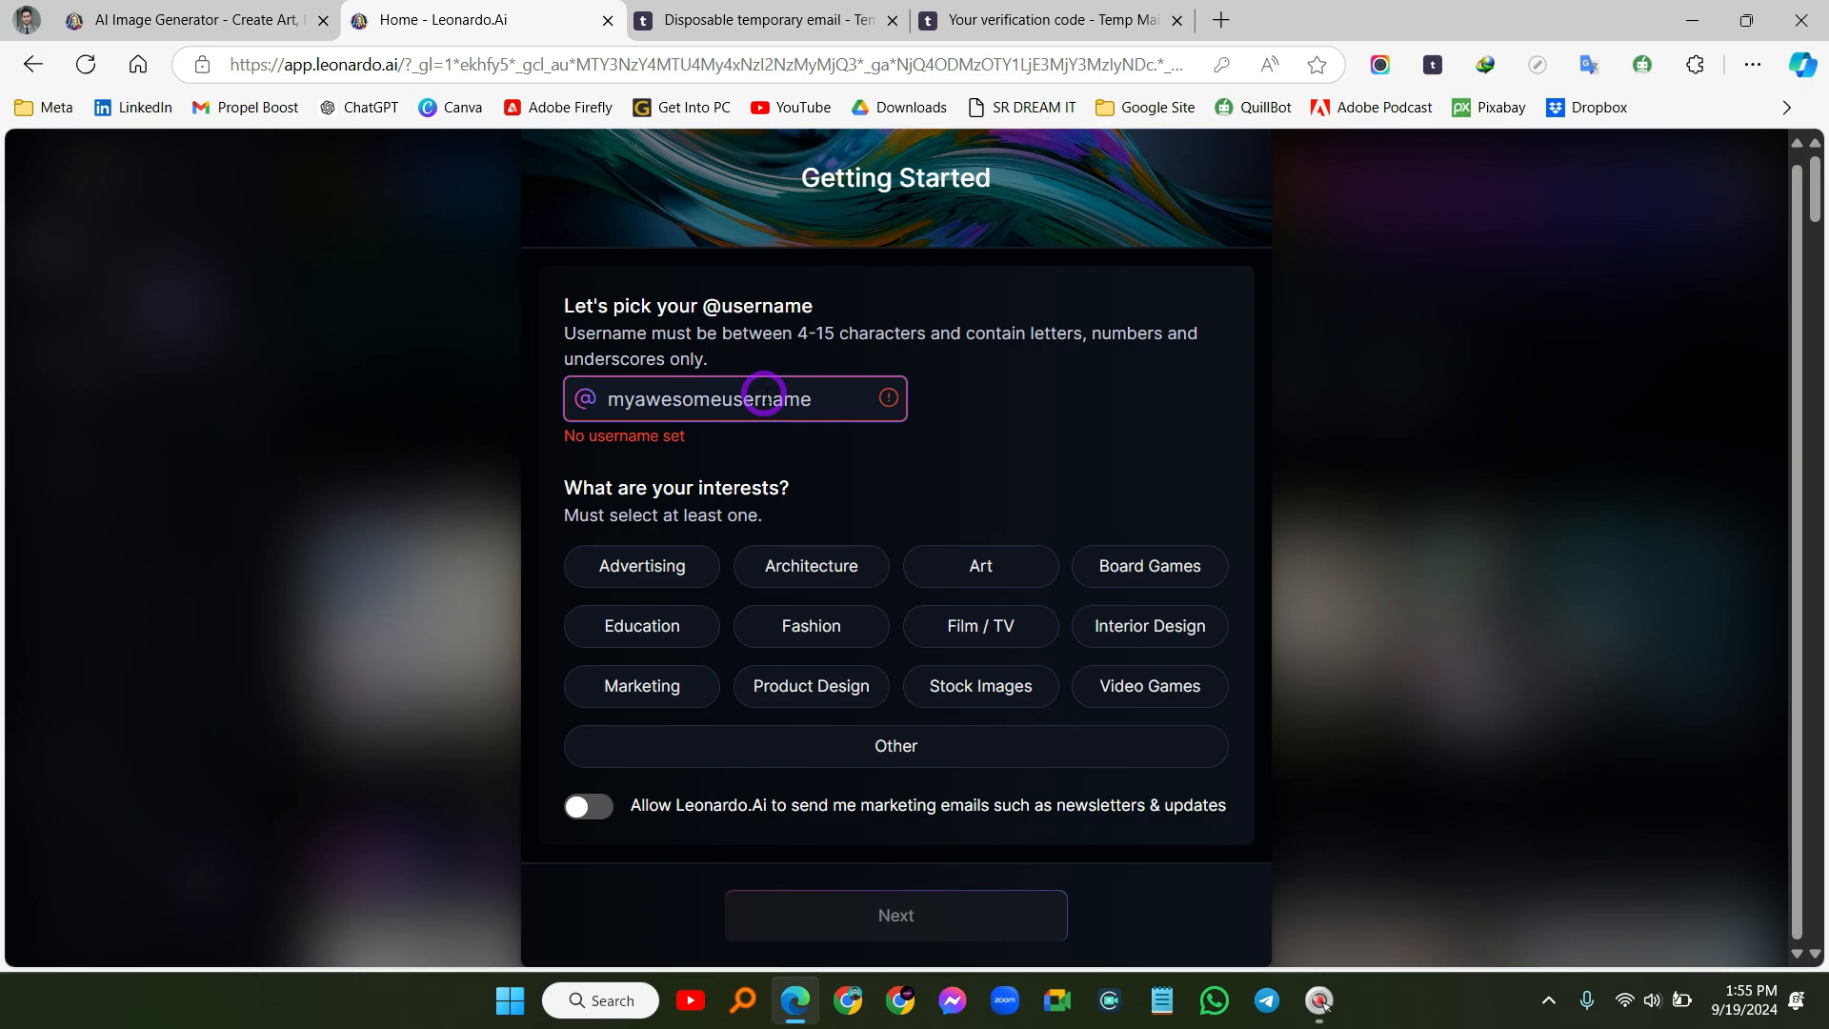
text(davidalex49087)
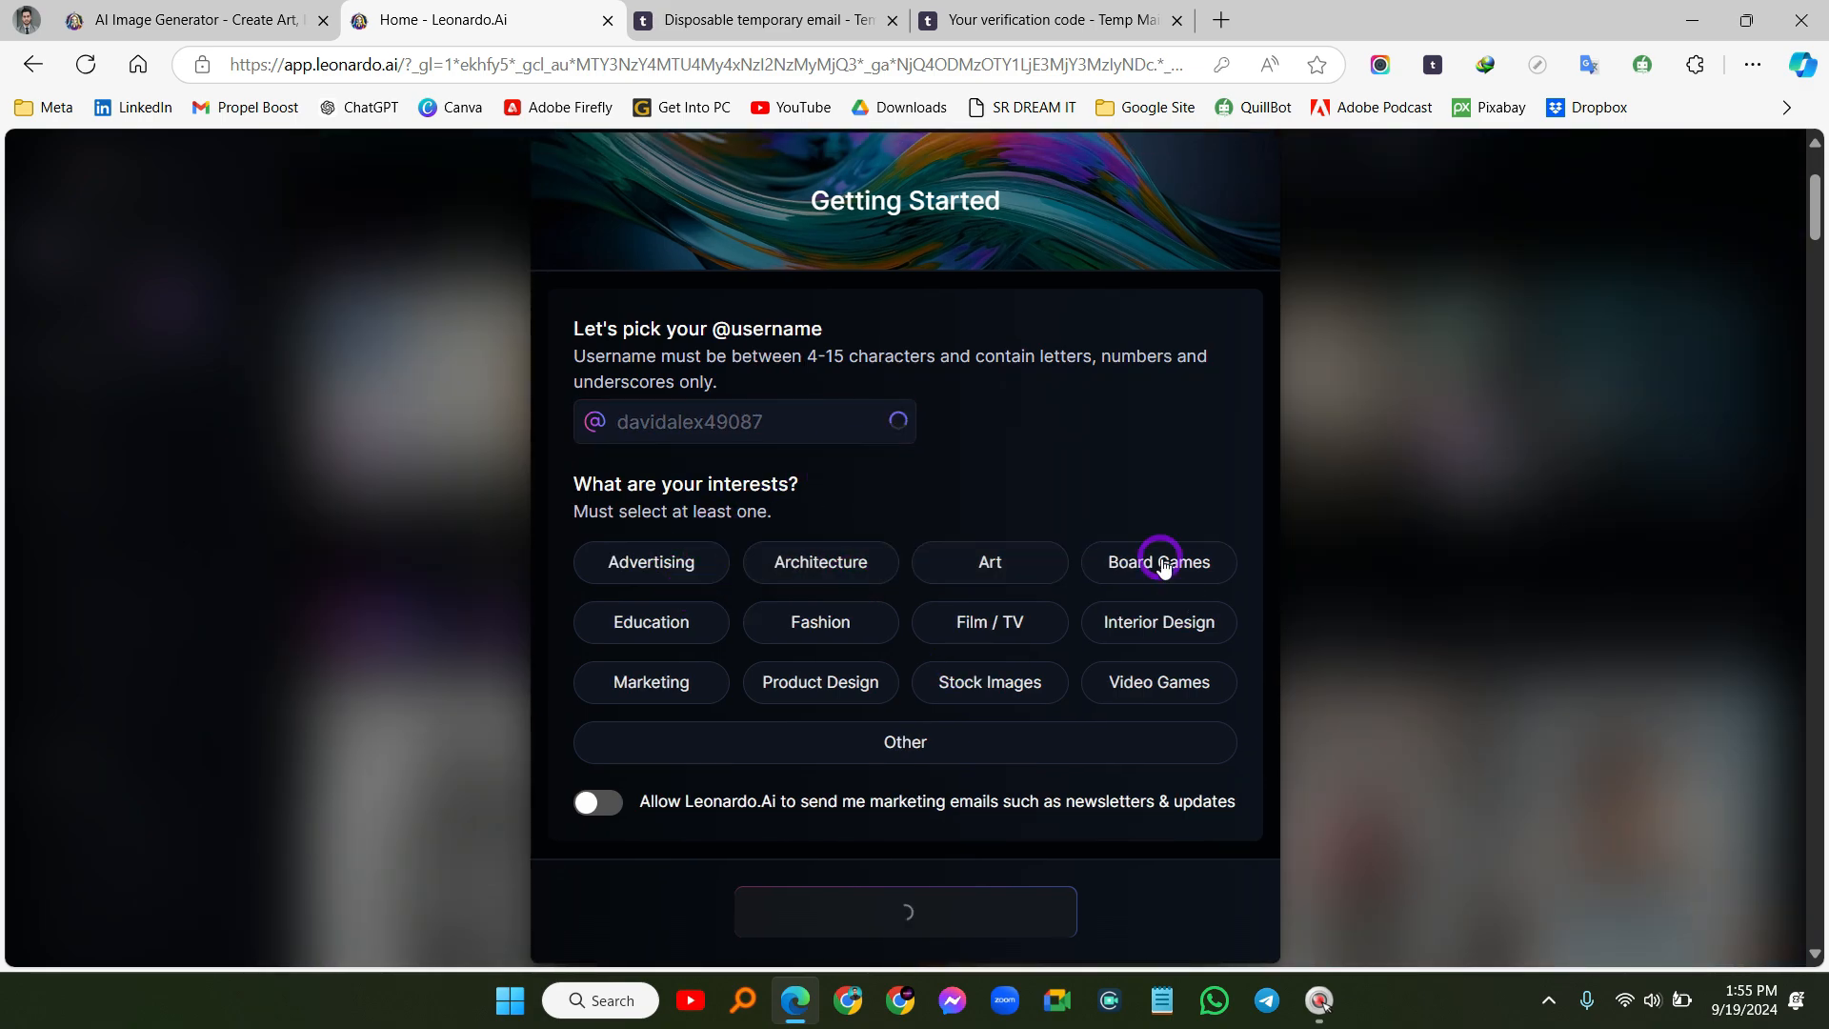
Finish the profile setup with Art as the interest and Professional as the role, and accept the Terms of Service
click(986, 575)
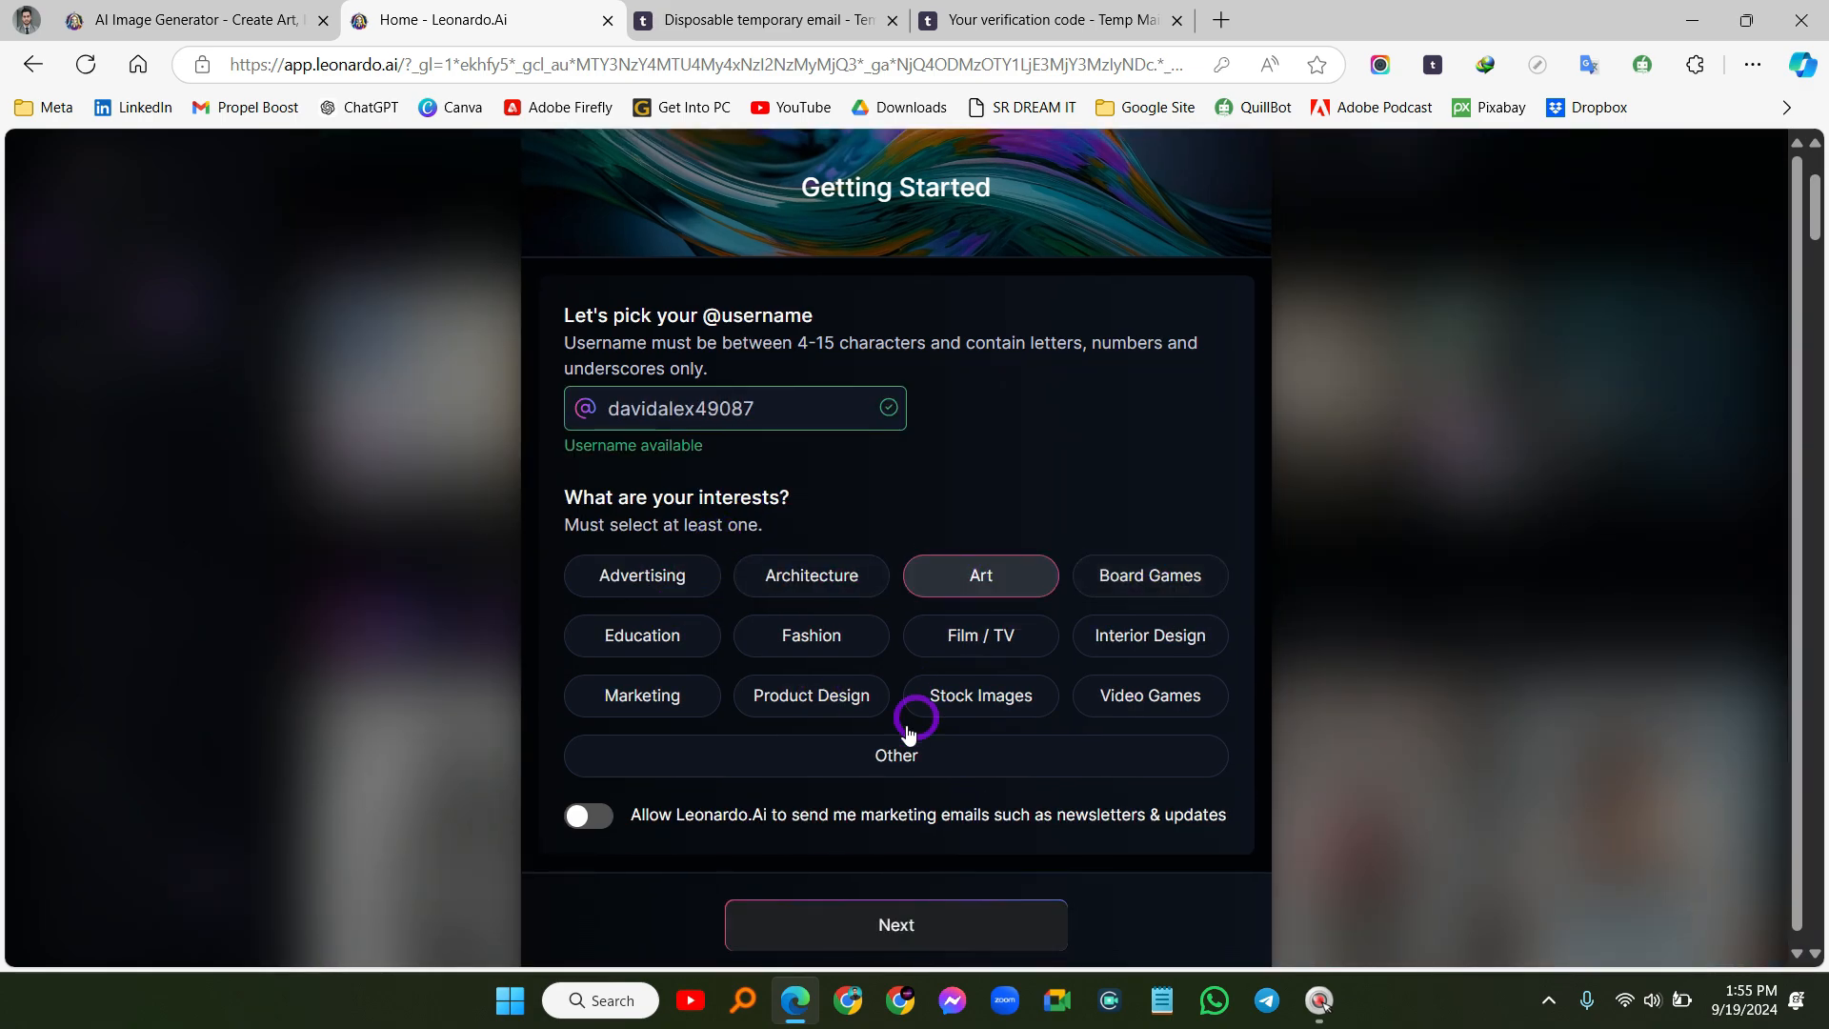
click(890, 918)
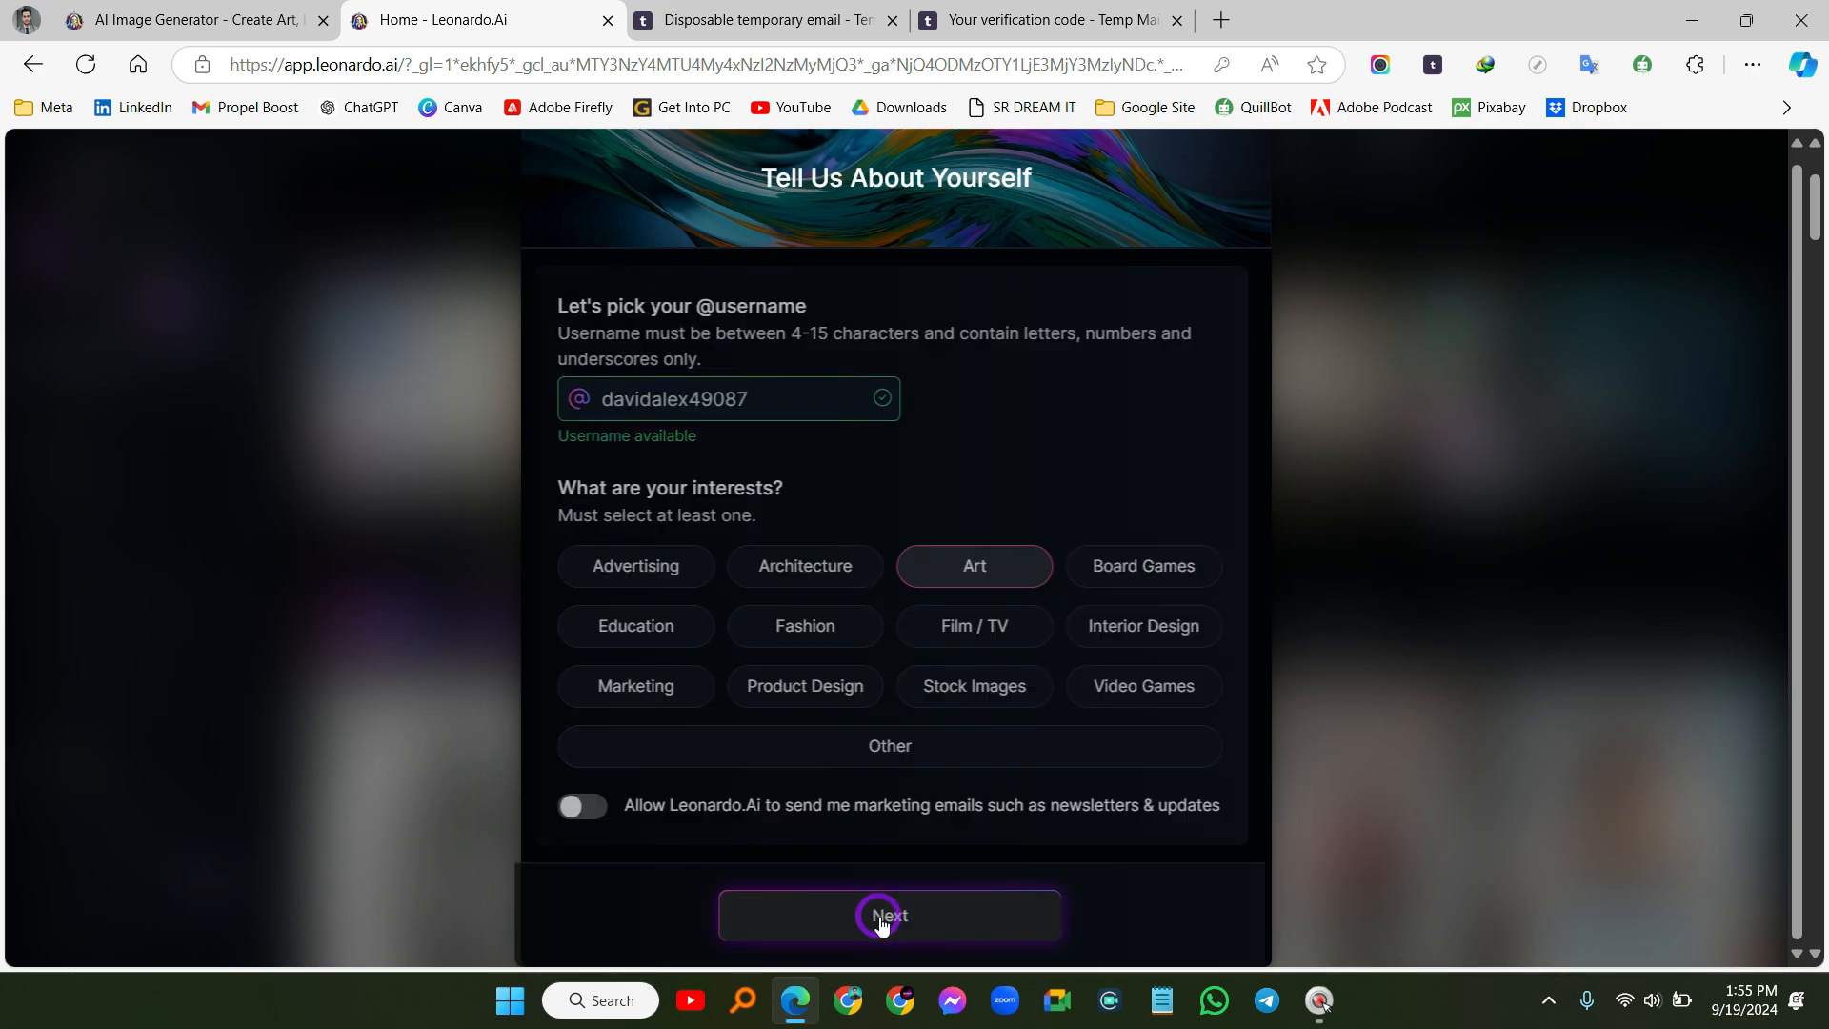
click(1076, 496)
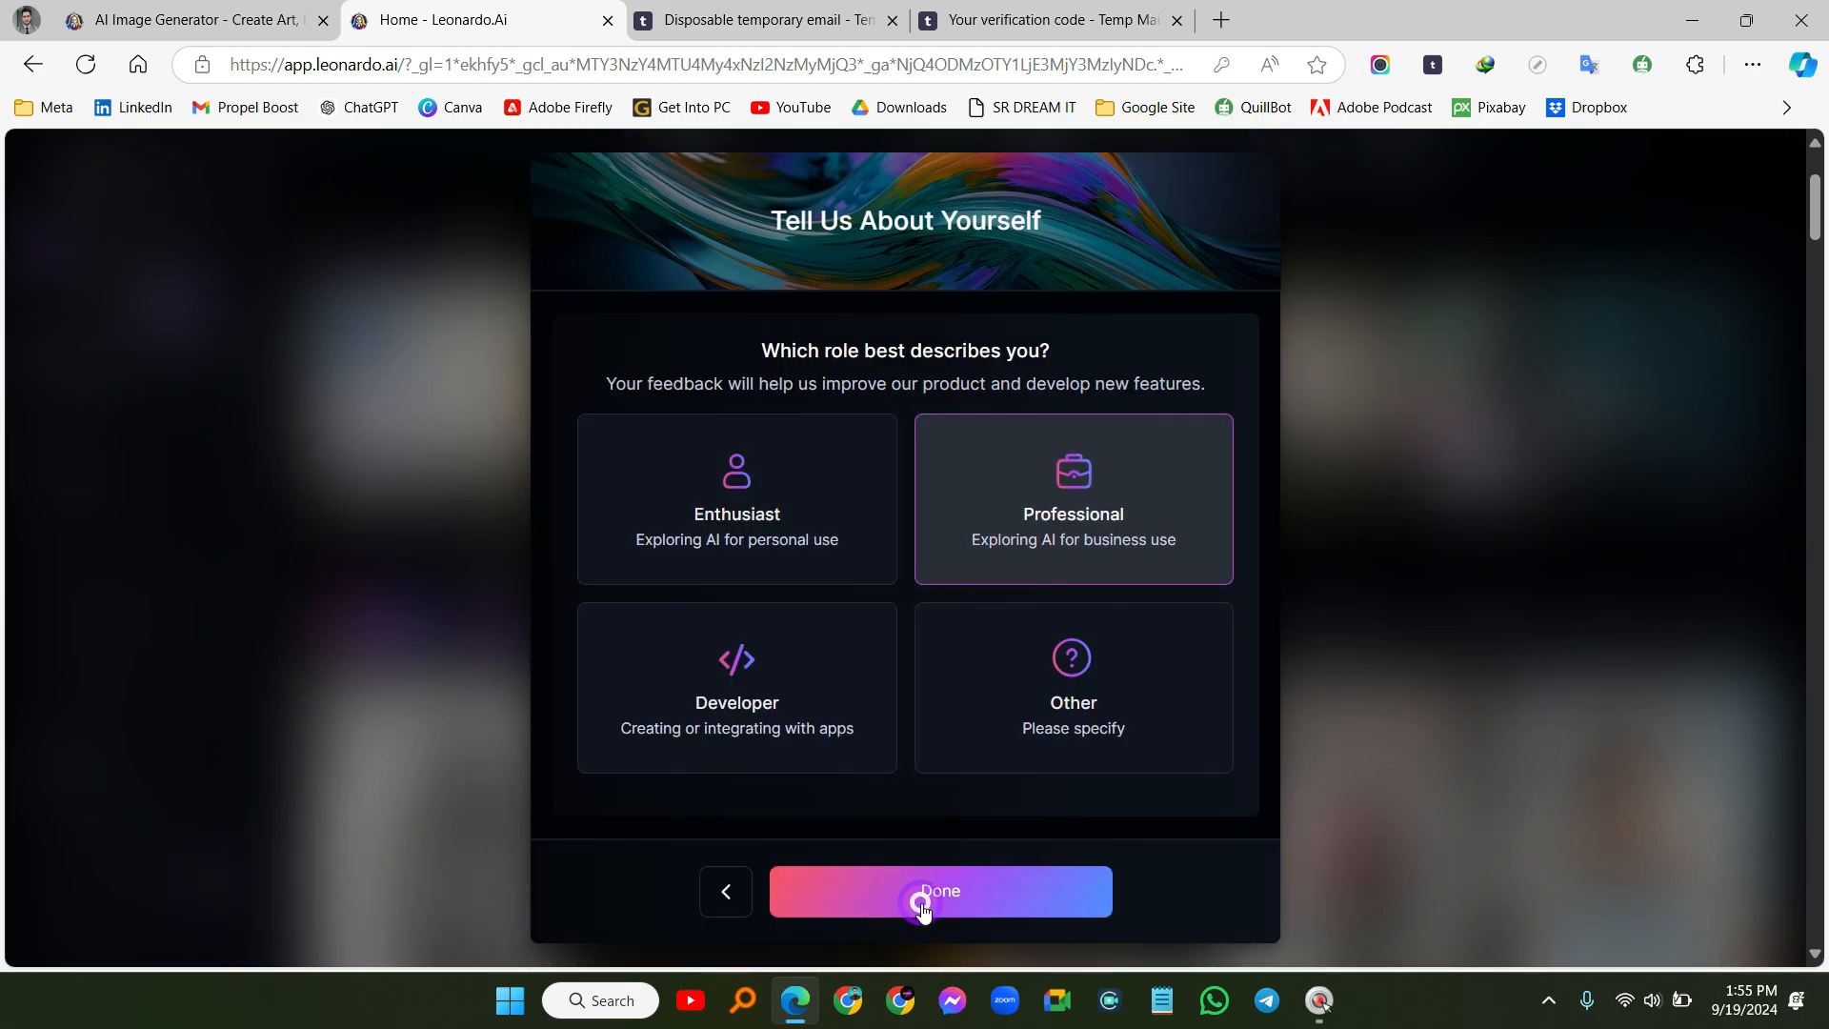
click(924, 900)
click(1061, 571)
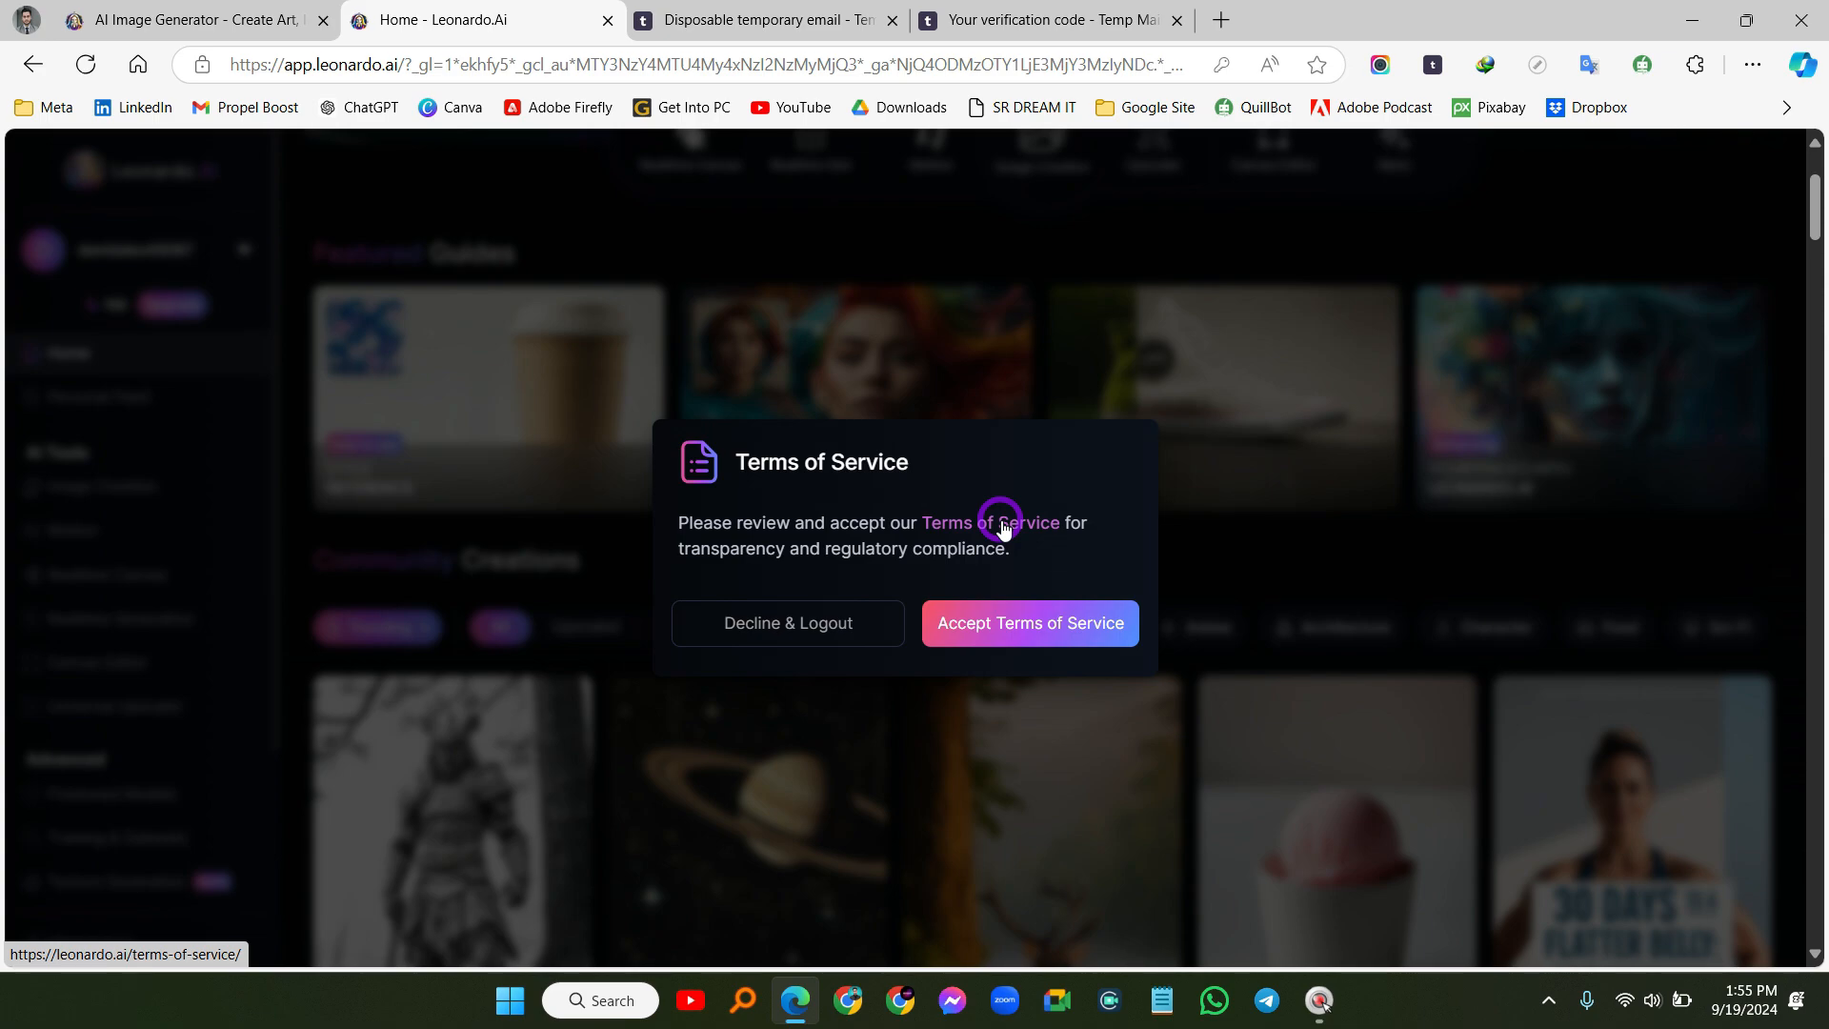
click(1029, 631)
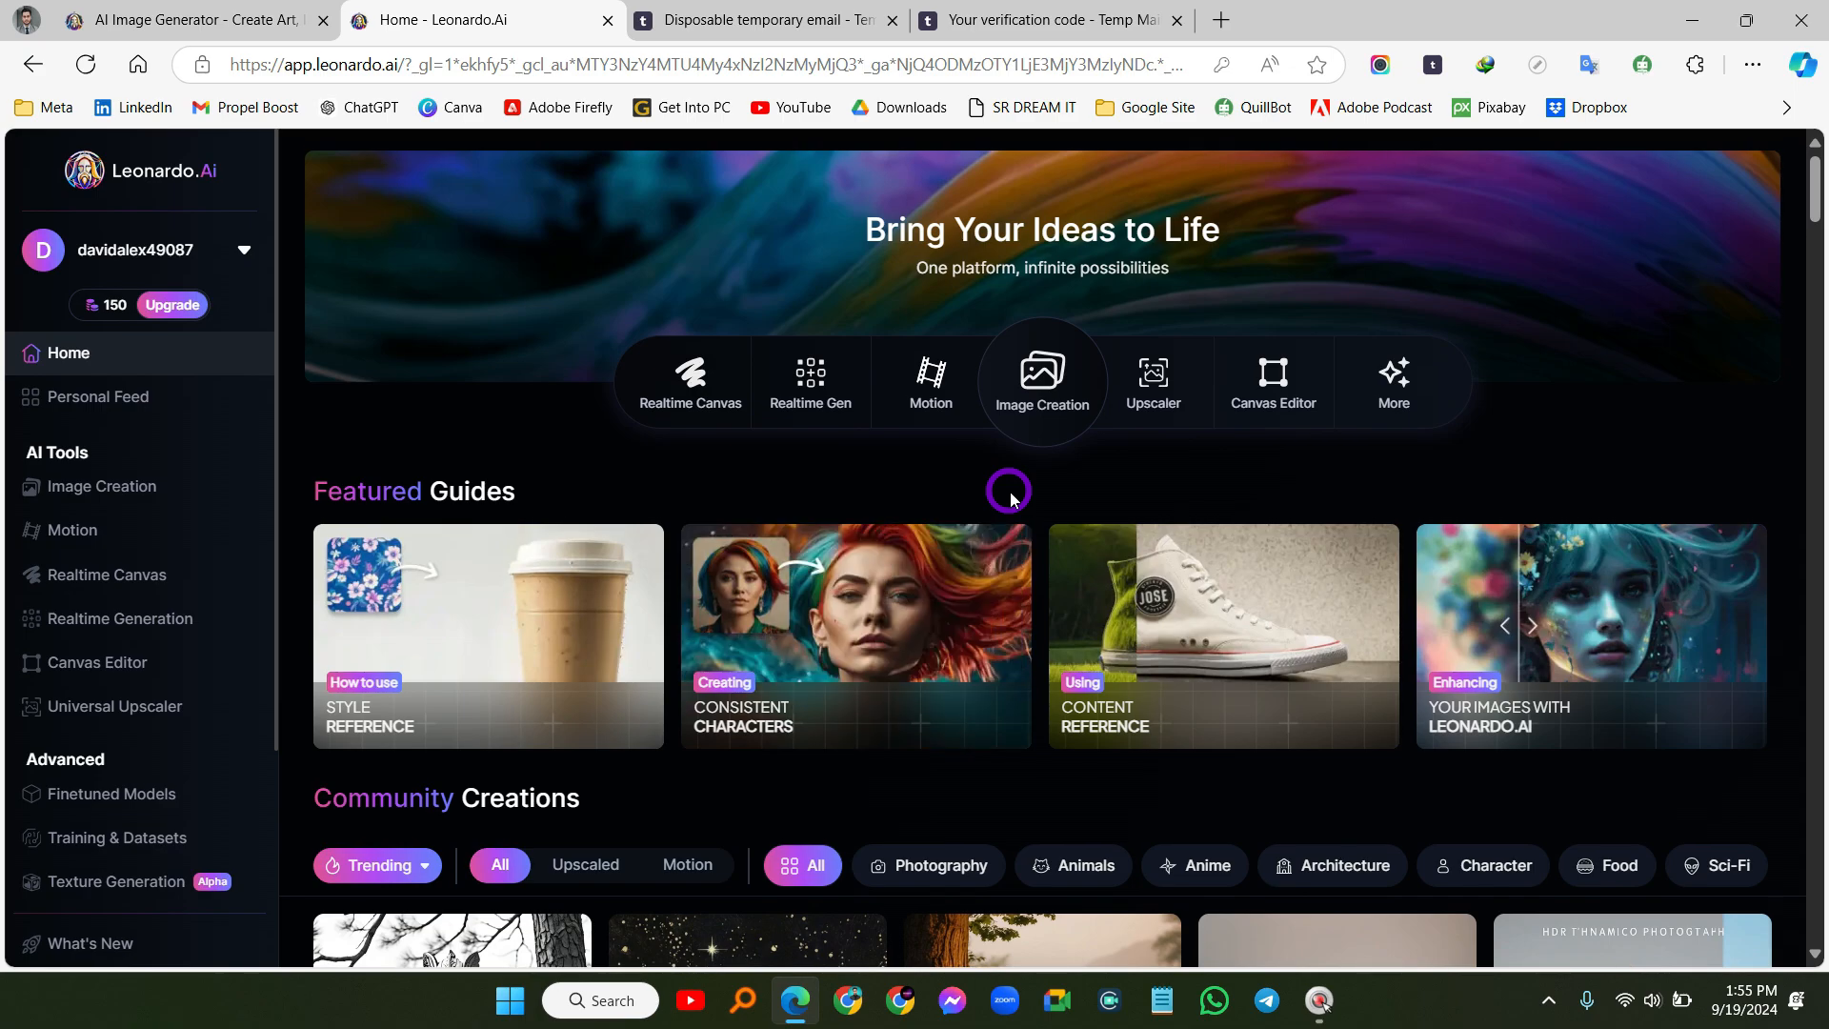
Open the Realtime Gen tool and look through its image style presets, keeping Dynamic
mouse_move(113, 303)
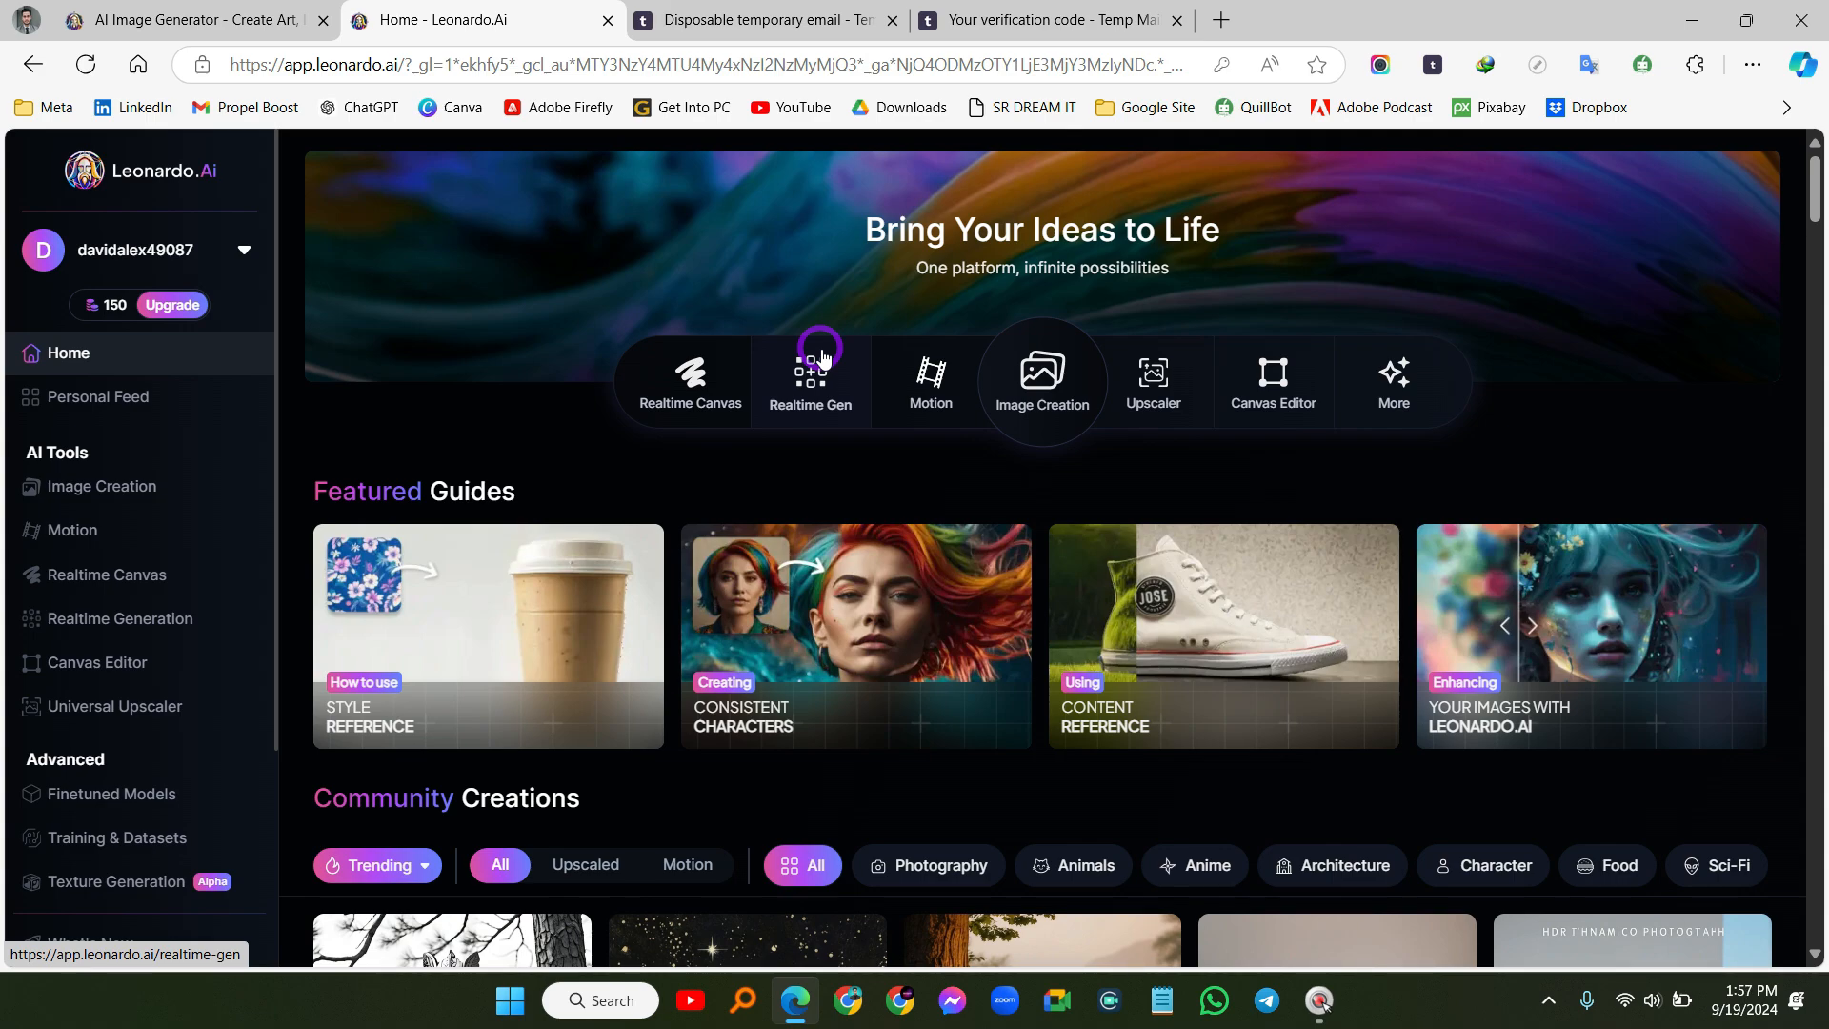
click(811, 389)
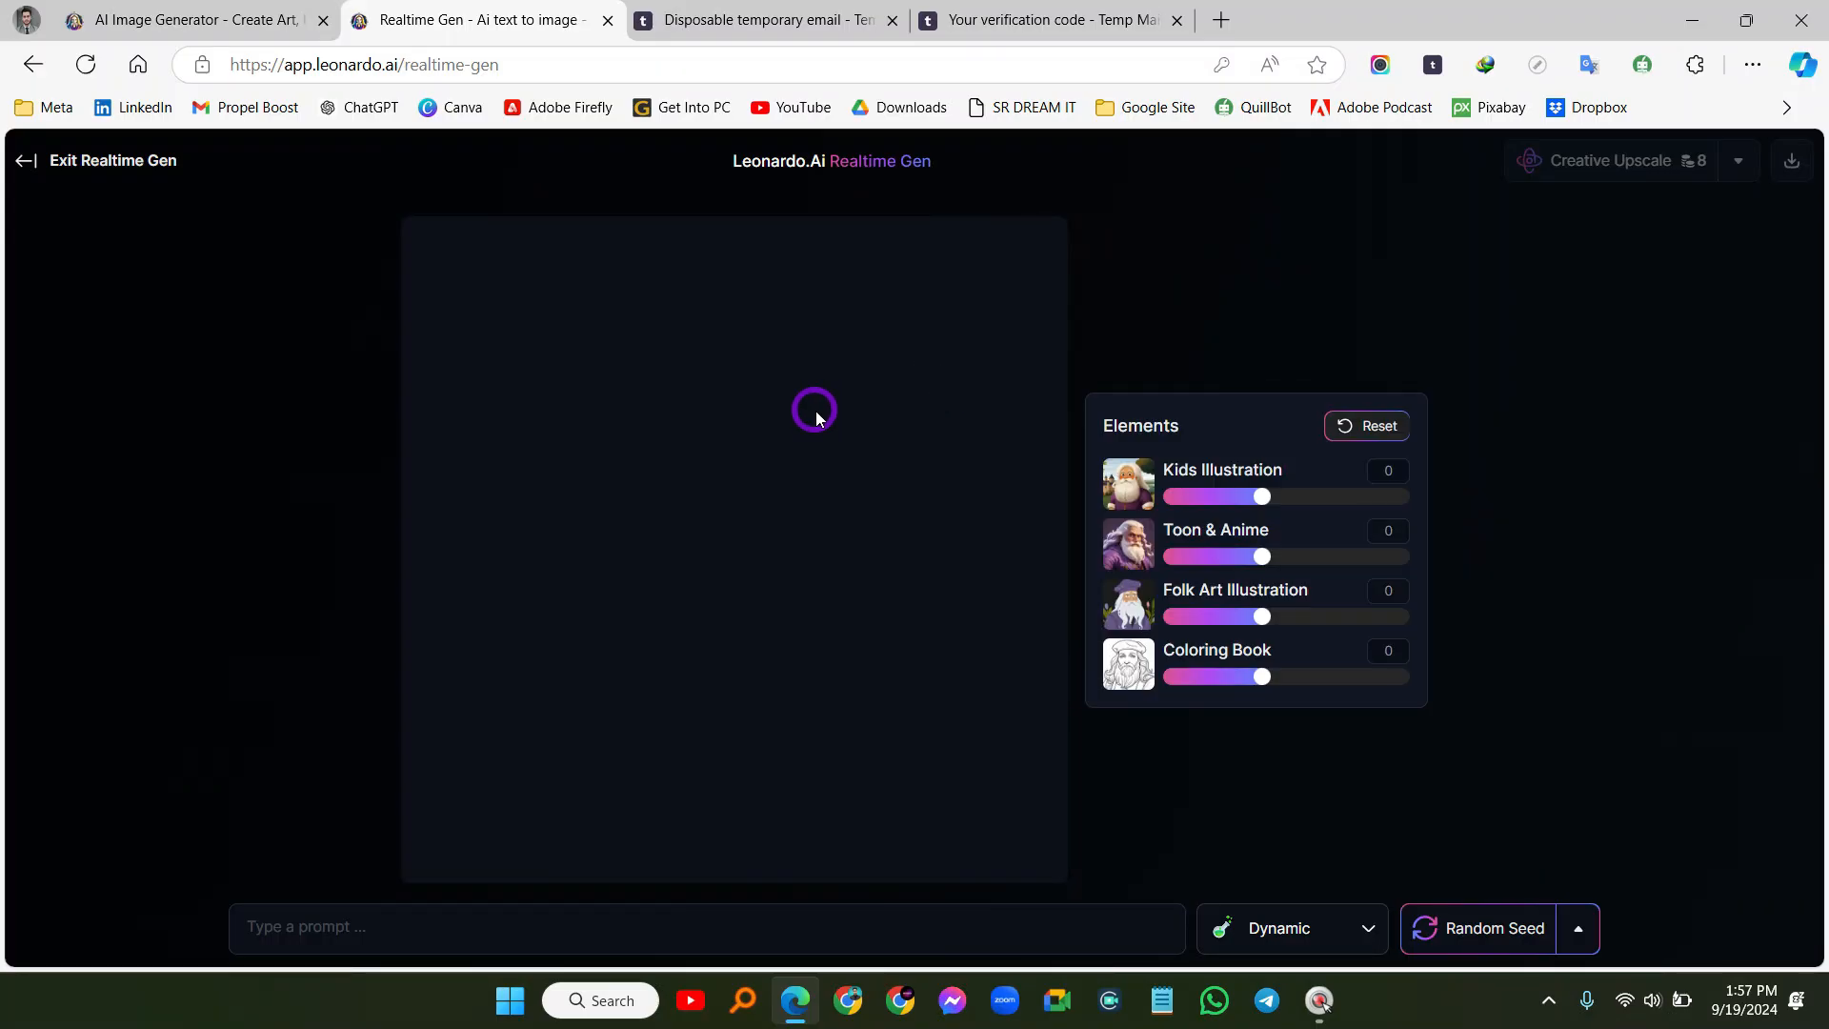
click(250, 927)
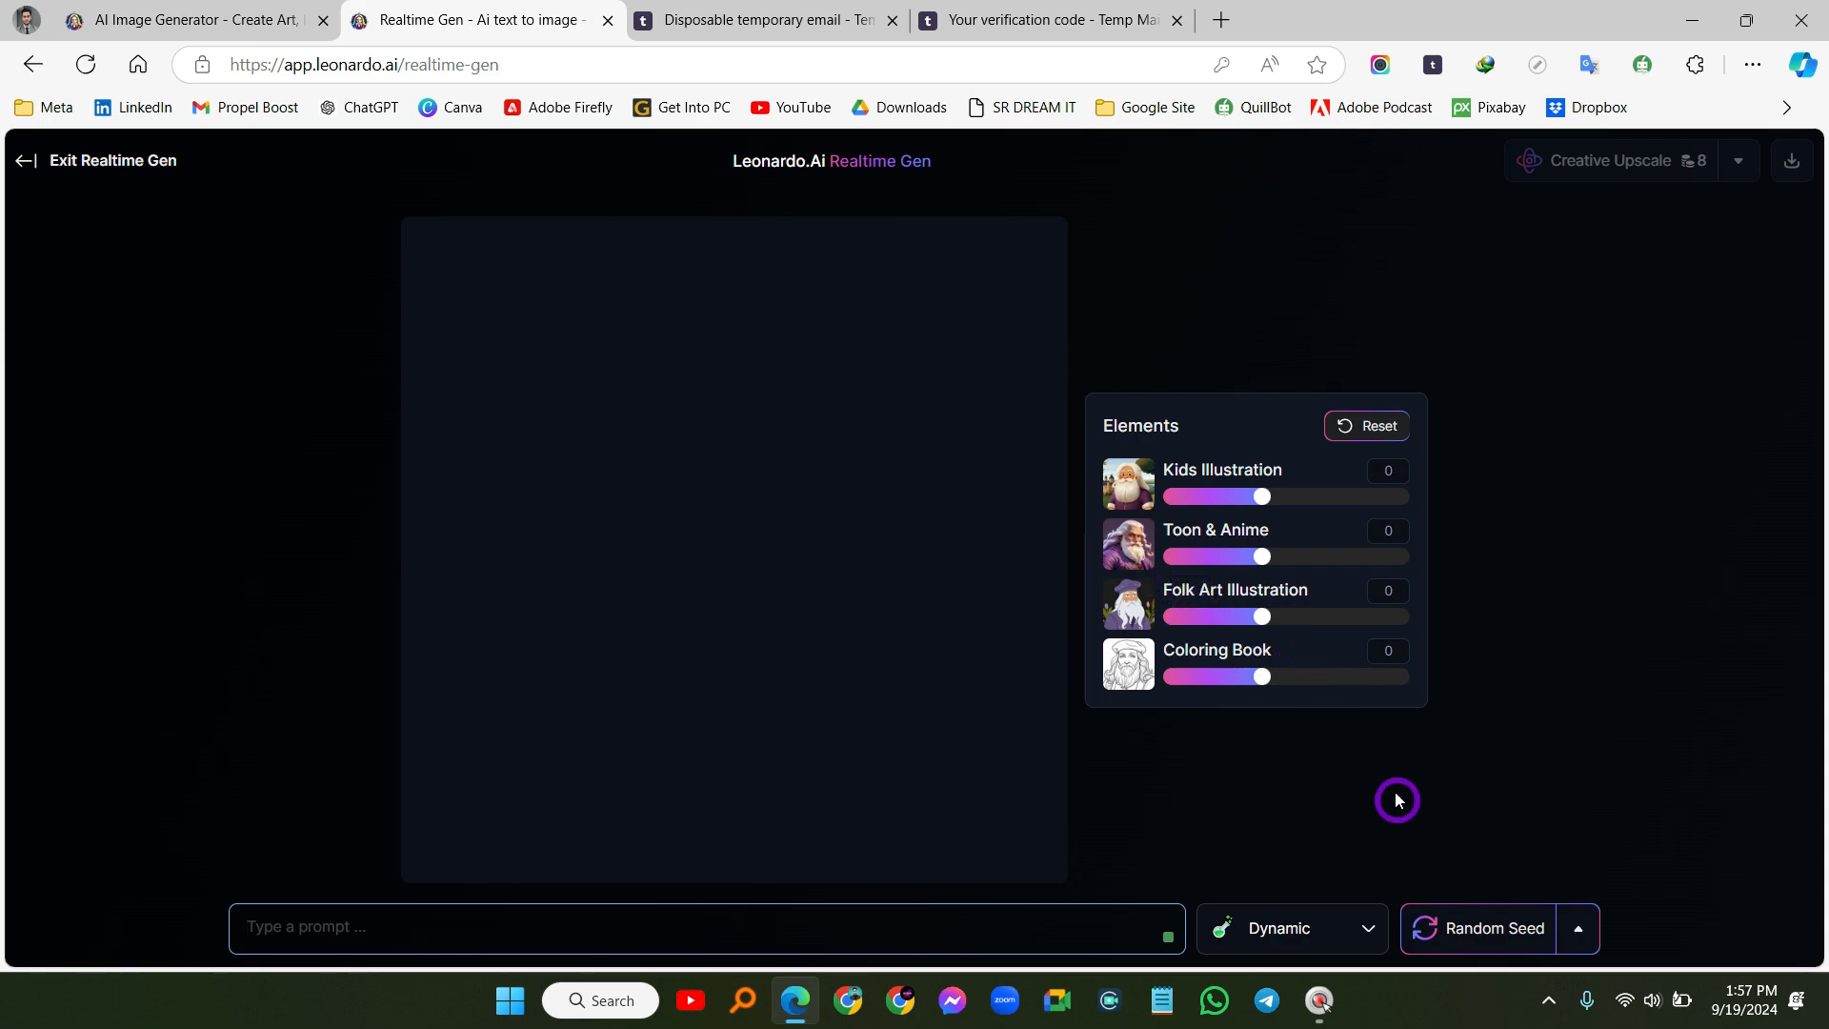
click(1368, 927)
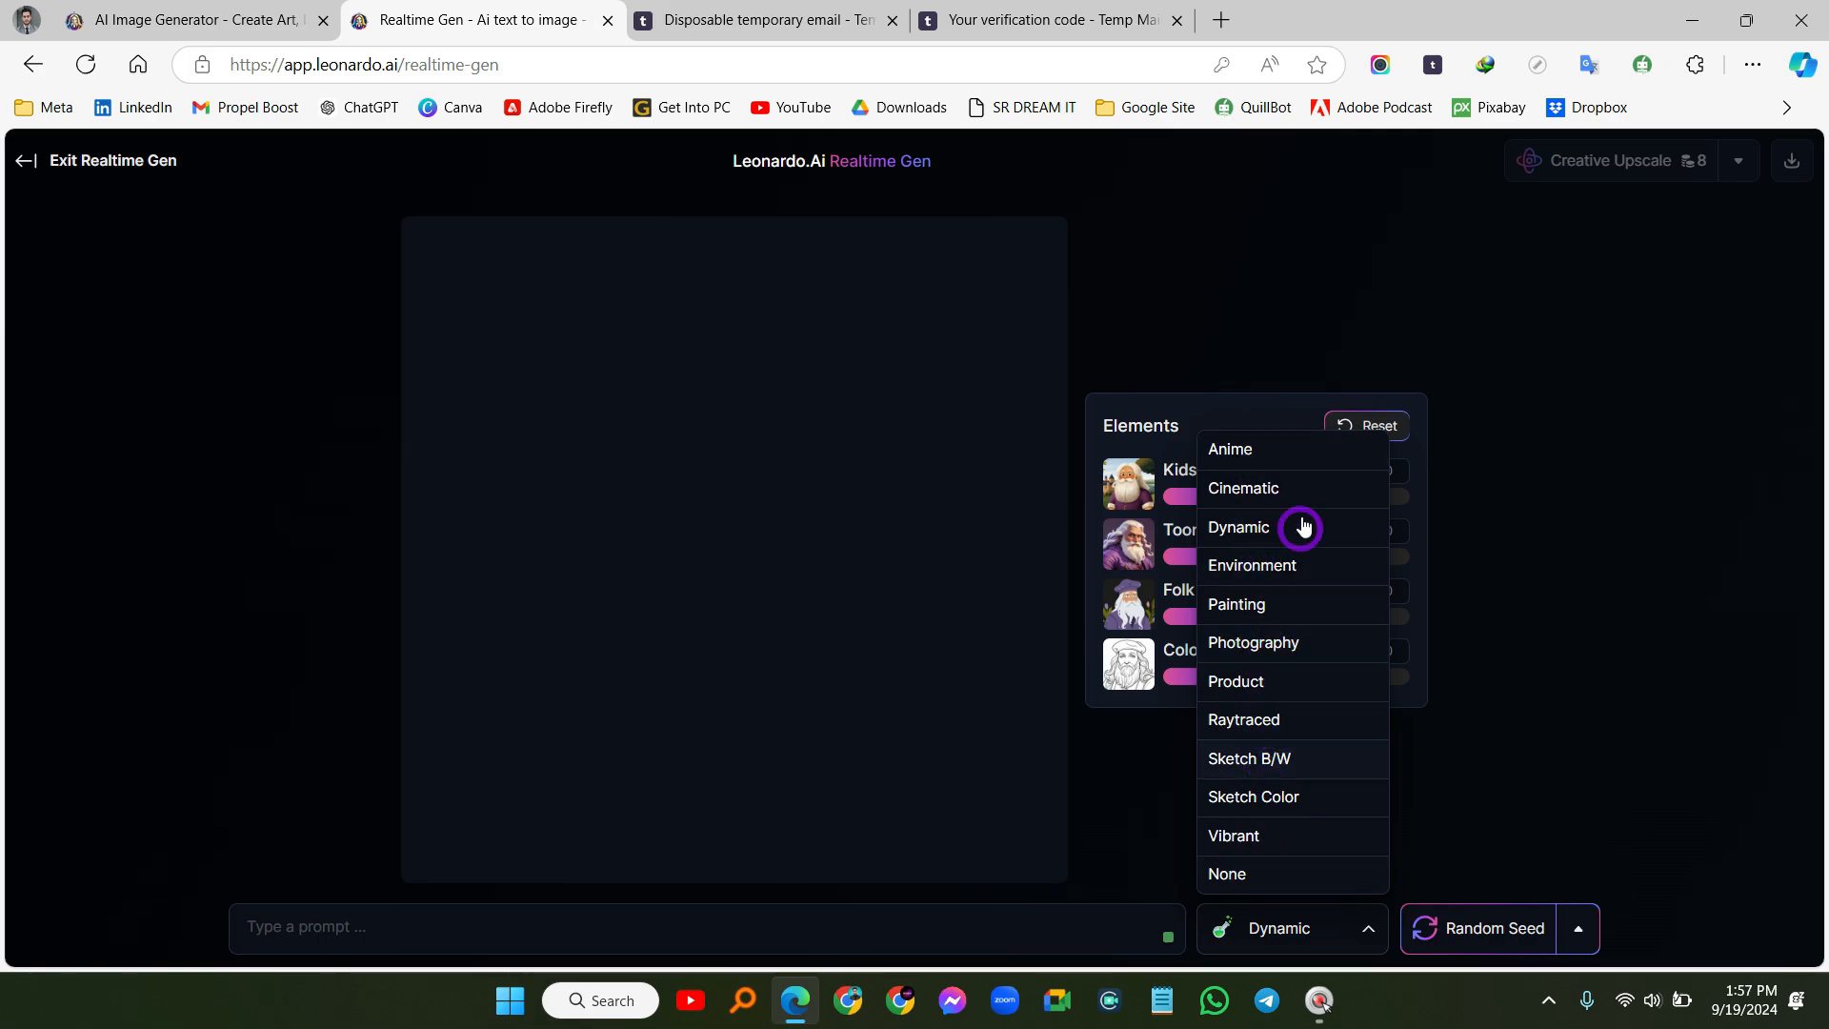
click(1372, 930)
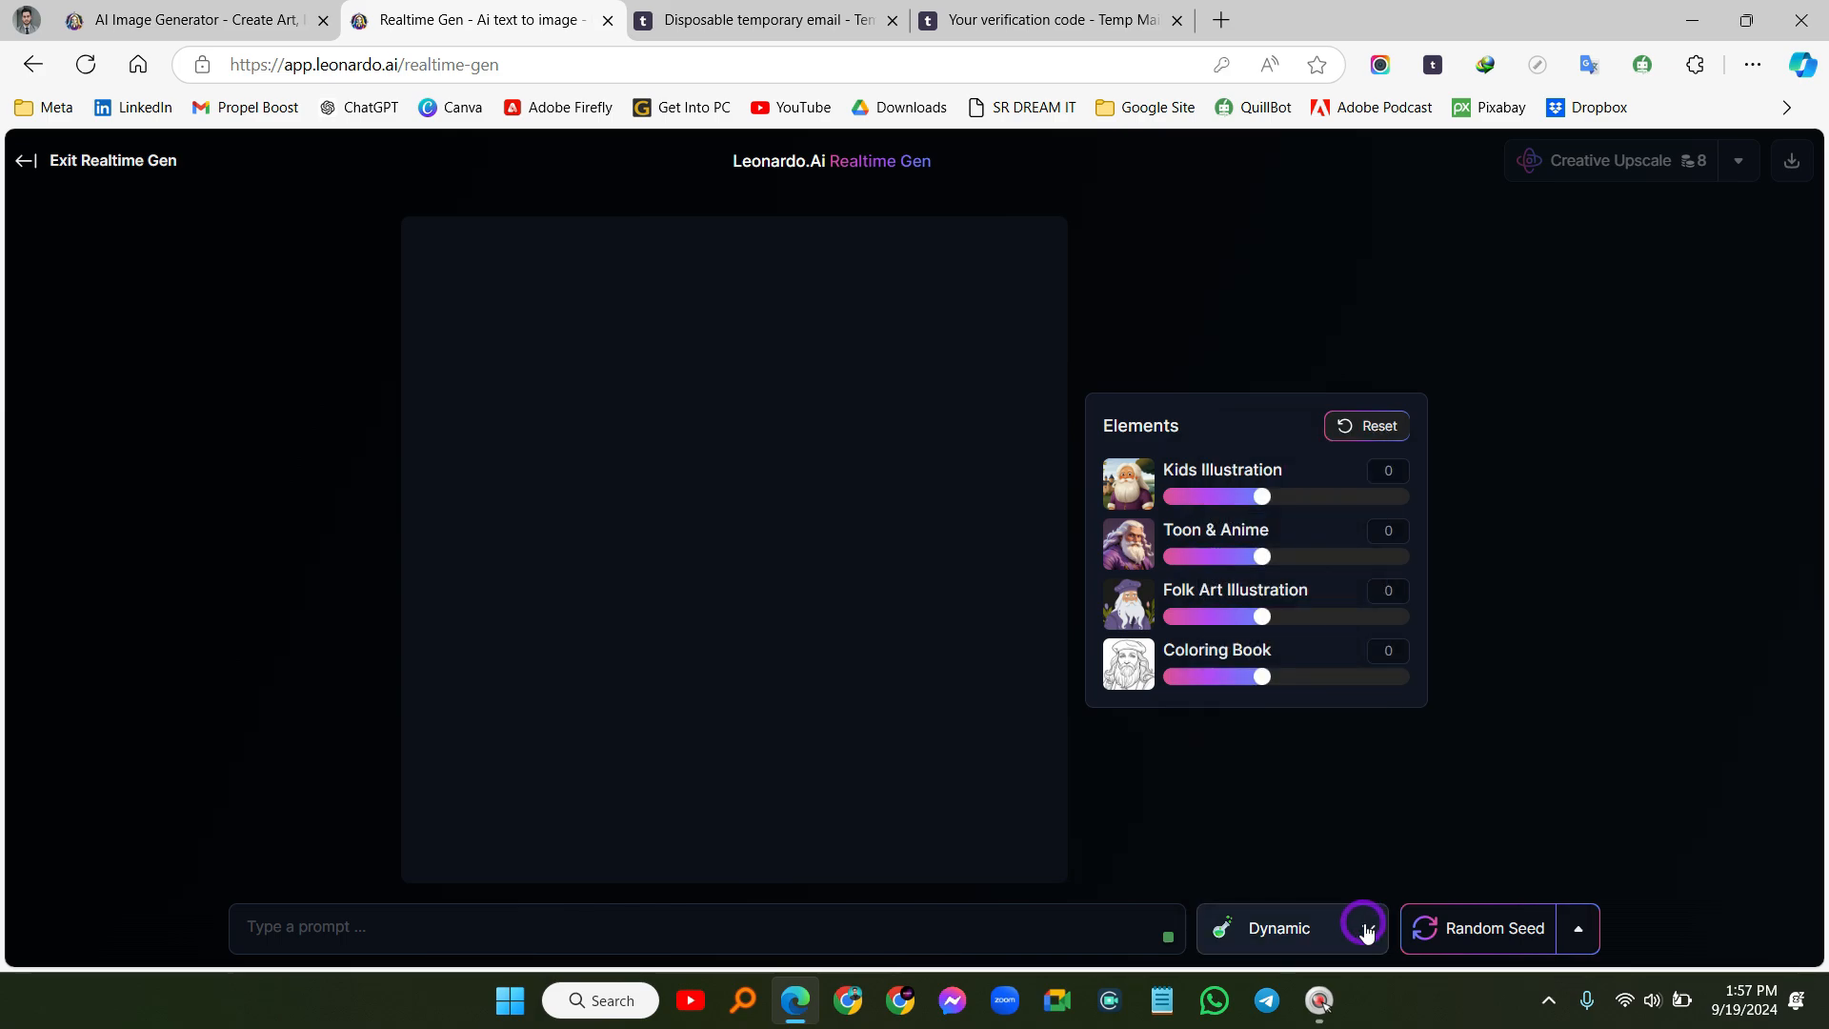
Generate a Dynamic-style image from the prompt "a red car is flying in the sky"
click(517, 919)
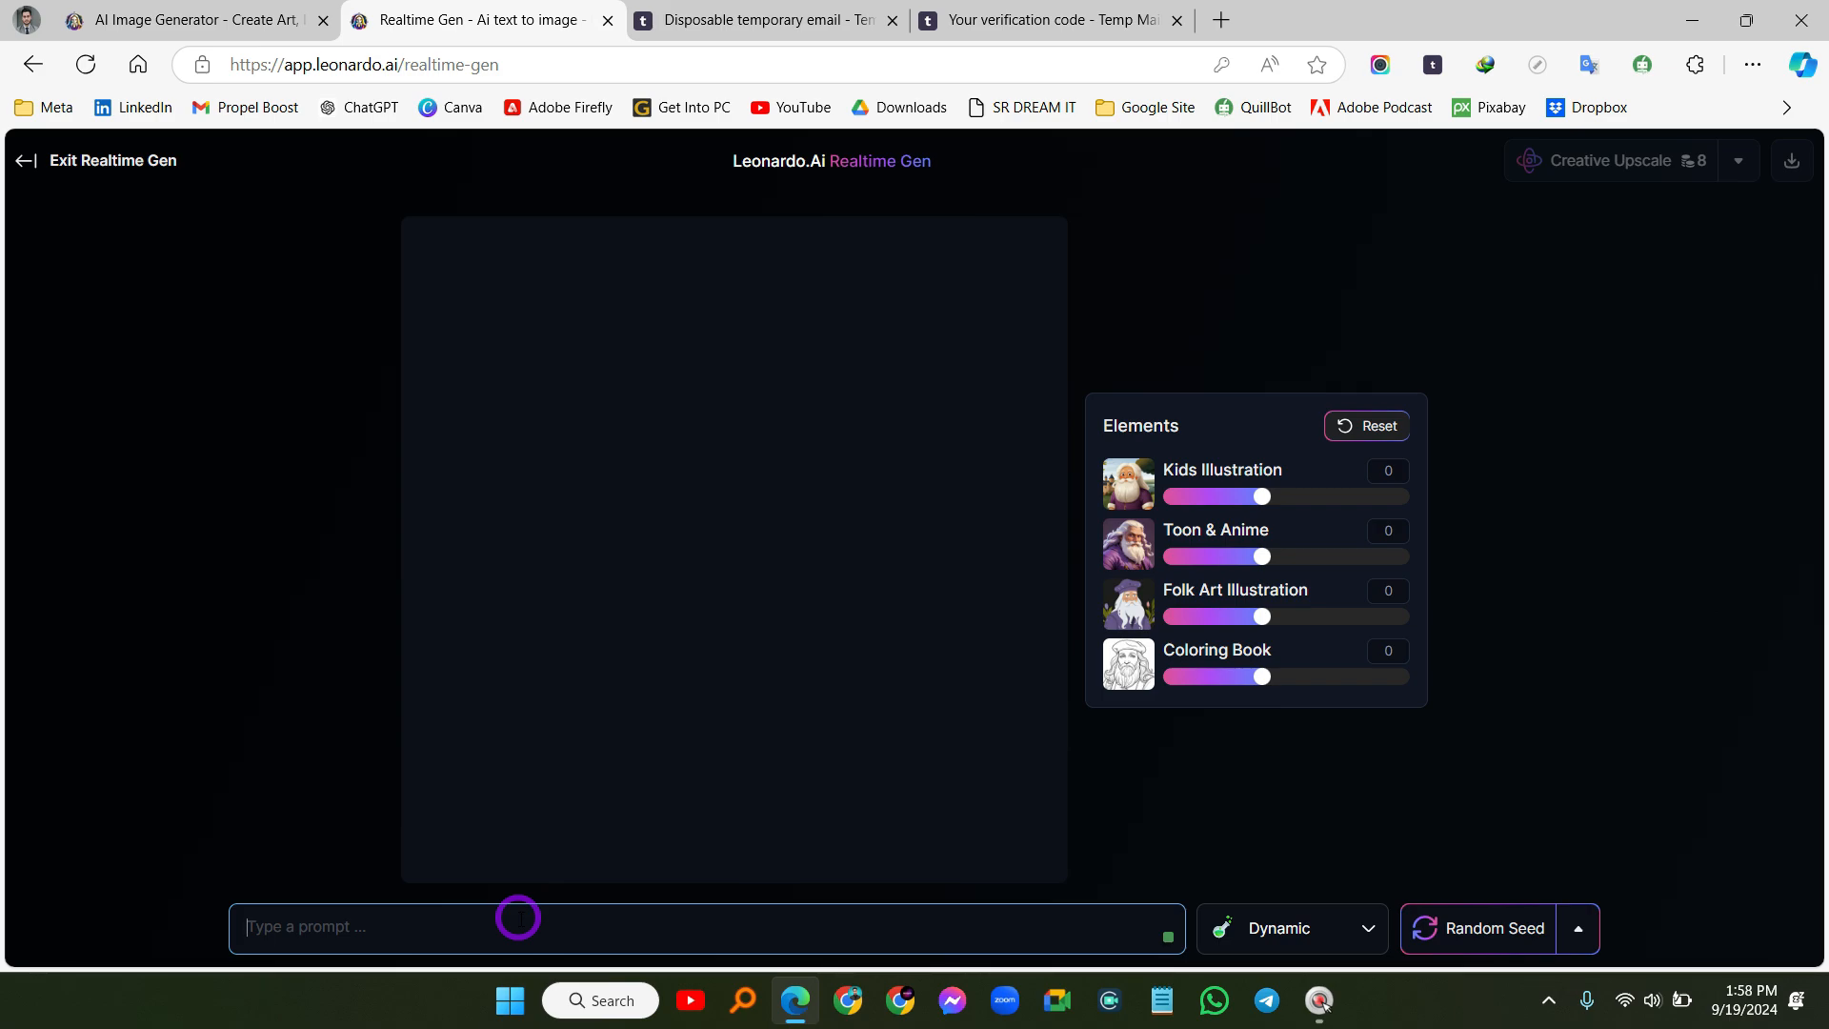
text(a red)
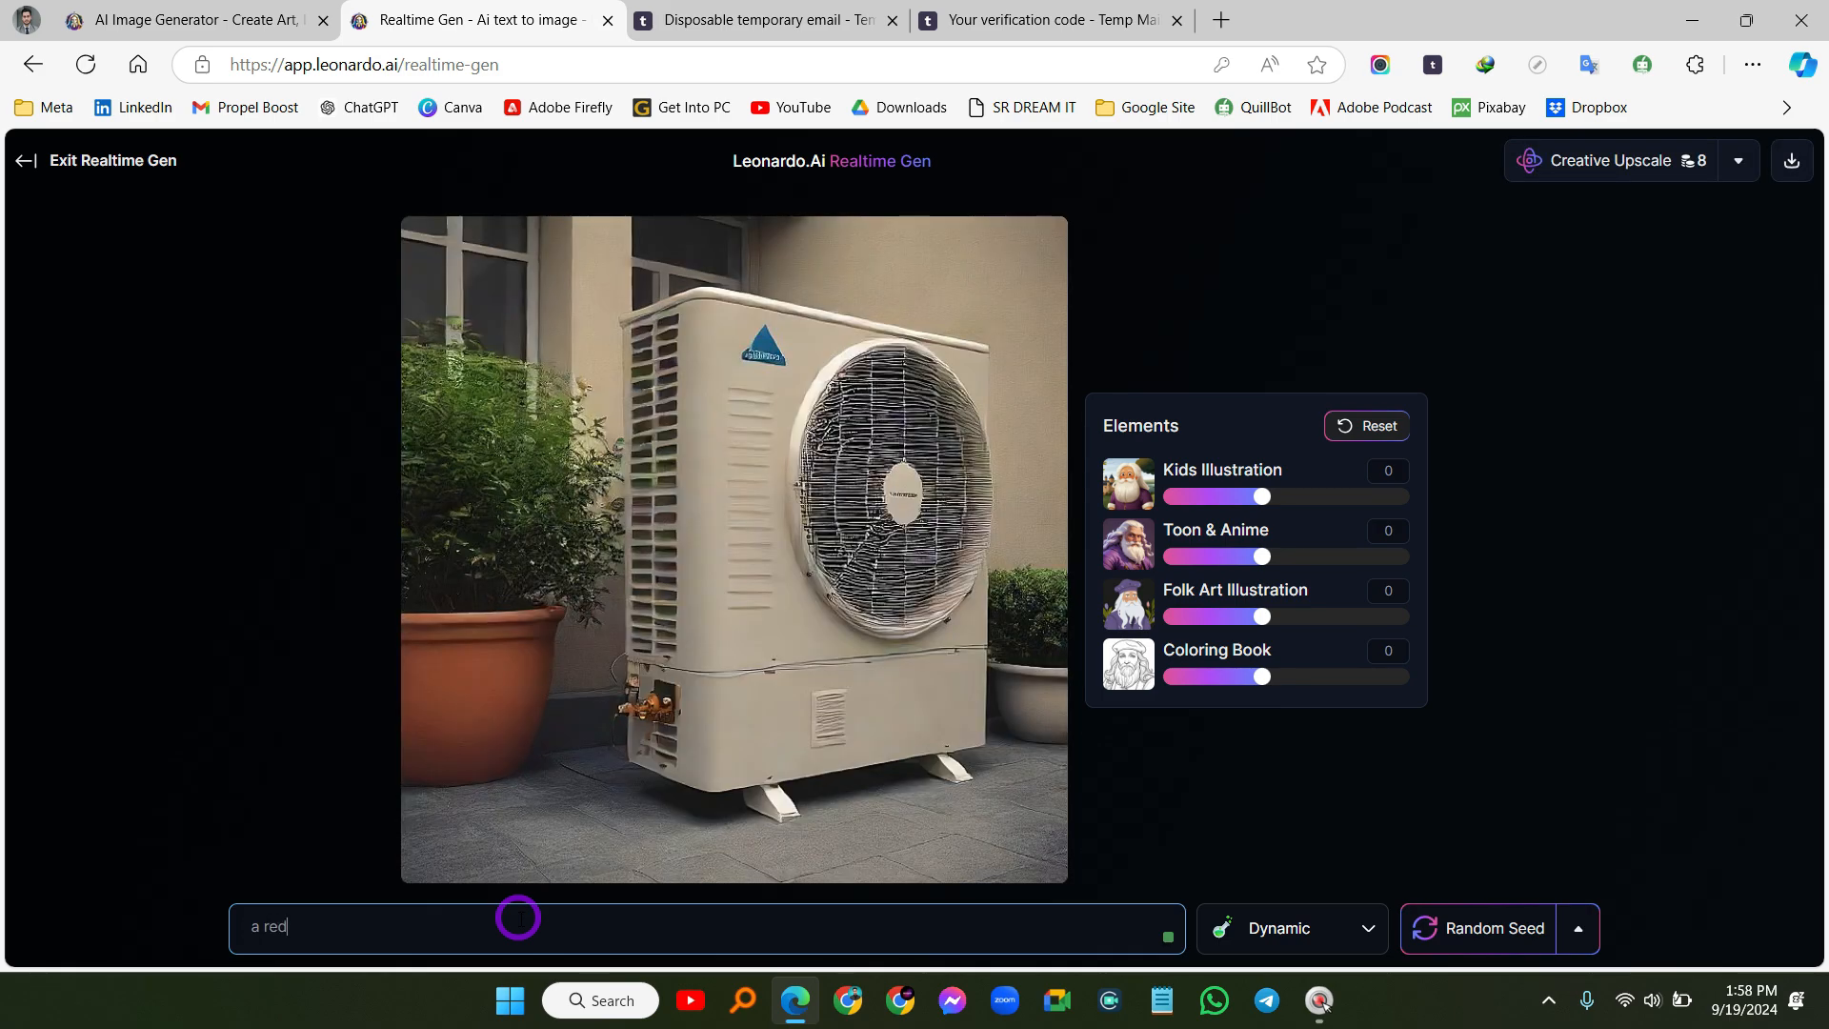
text( car is)
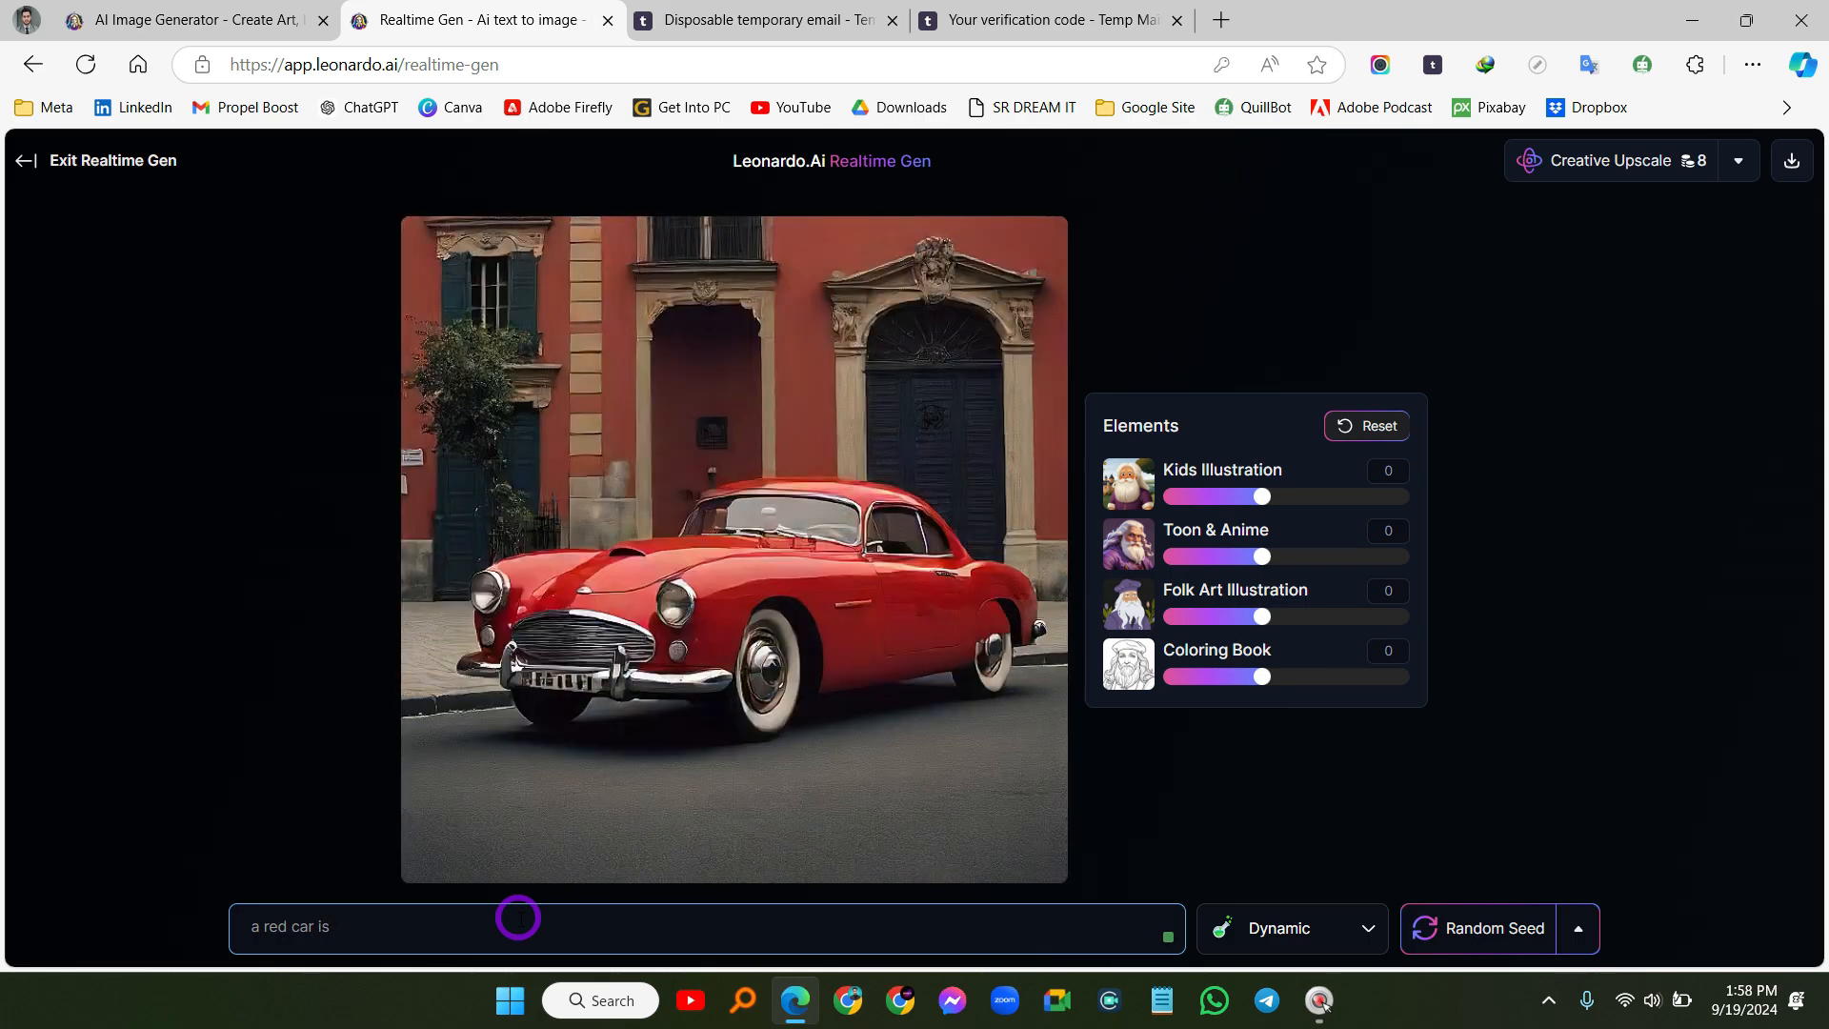
text( flying in the sky)
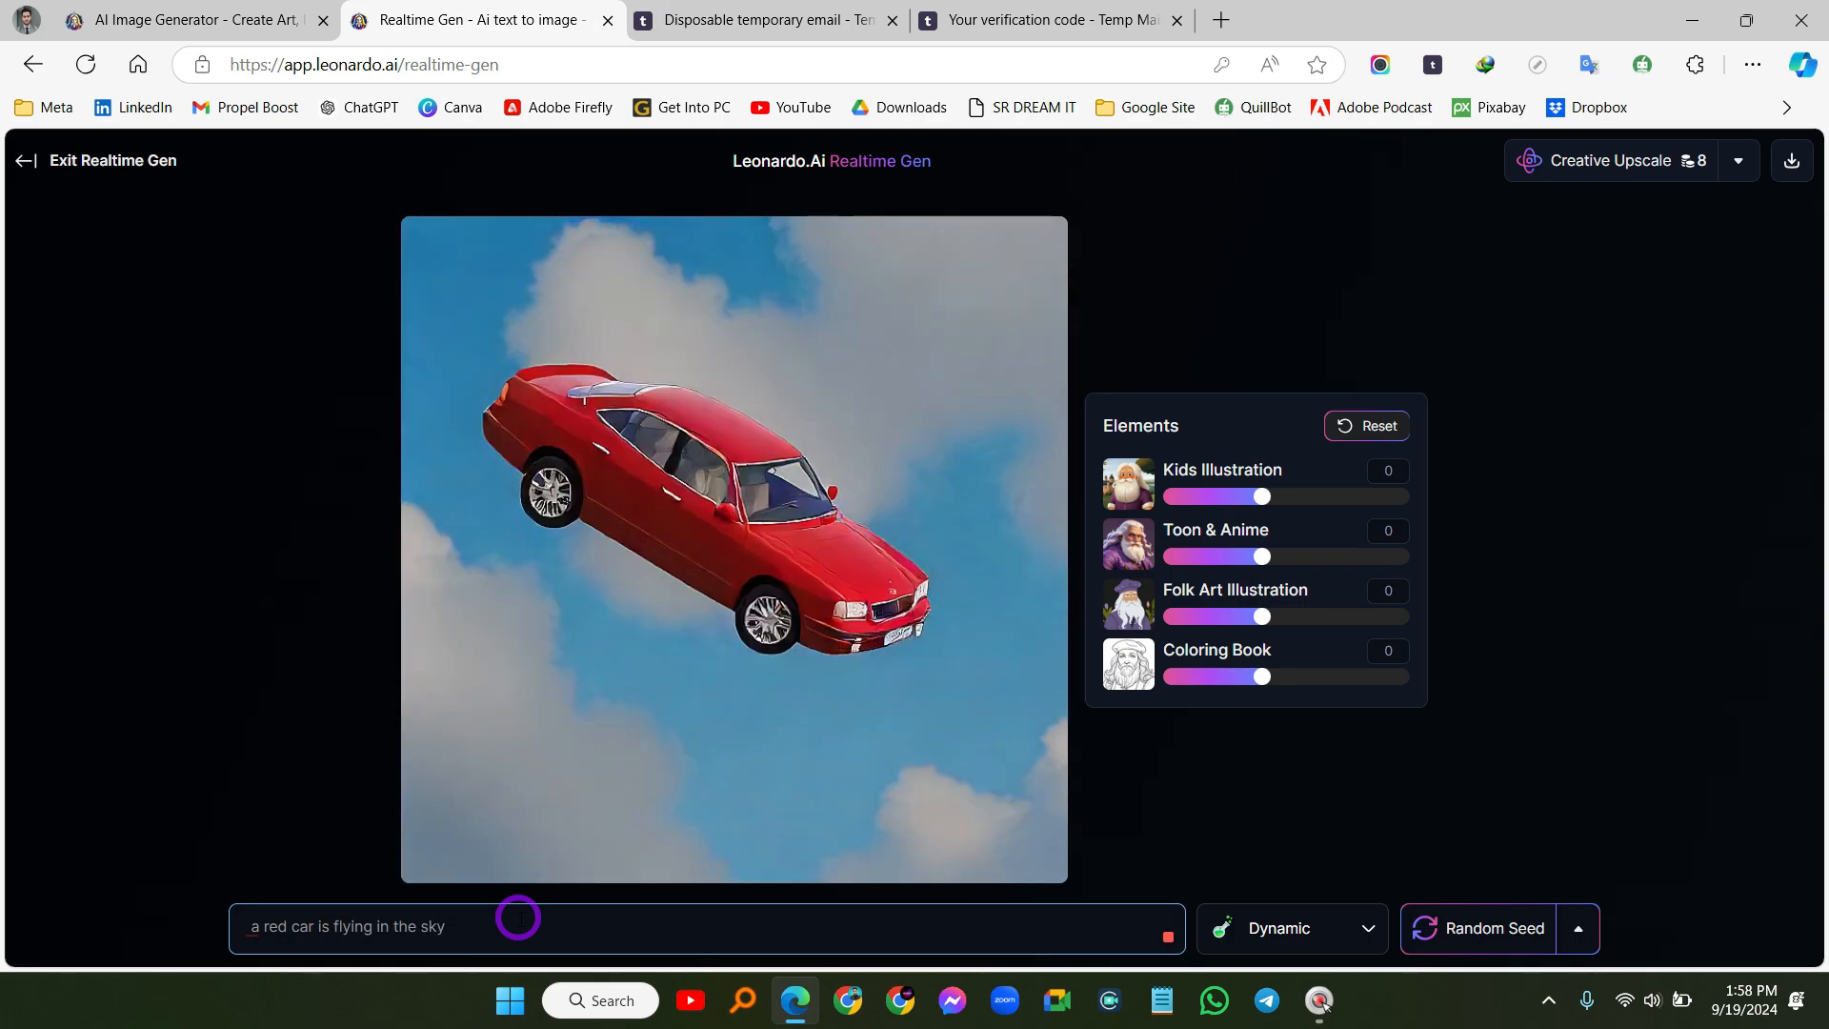
Replace the prompt with "a monster is eating a frog" to generate a new image
key(ctrl+a)
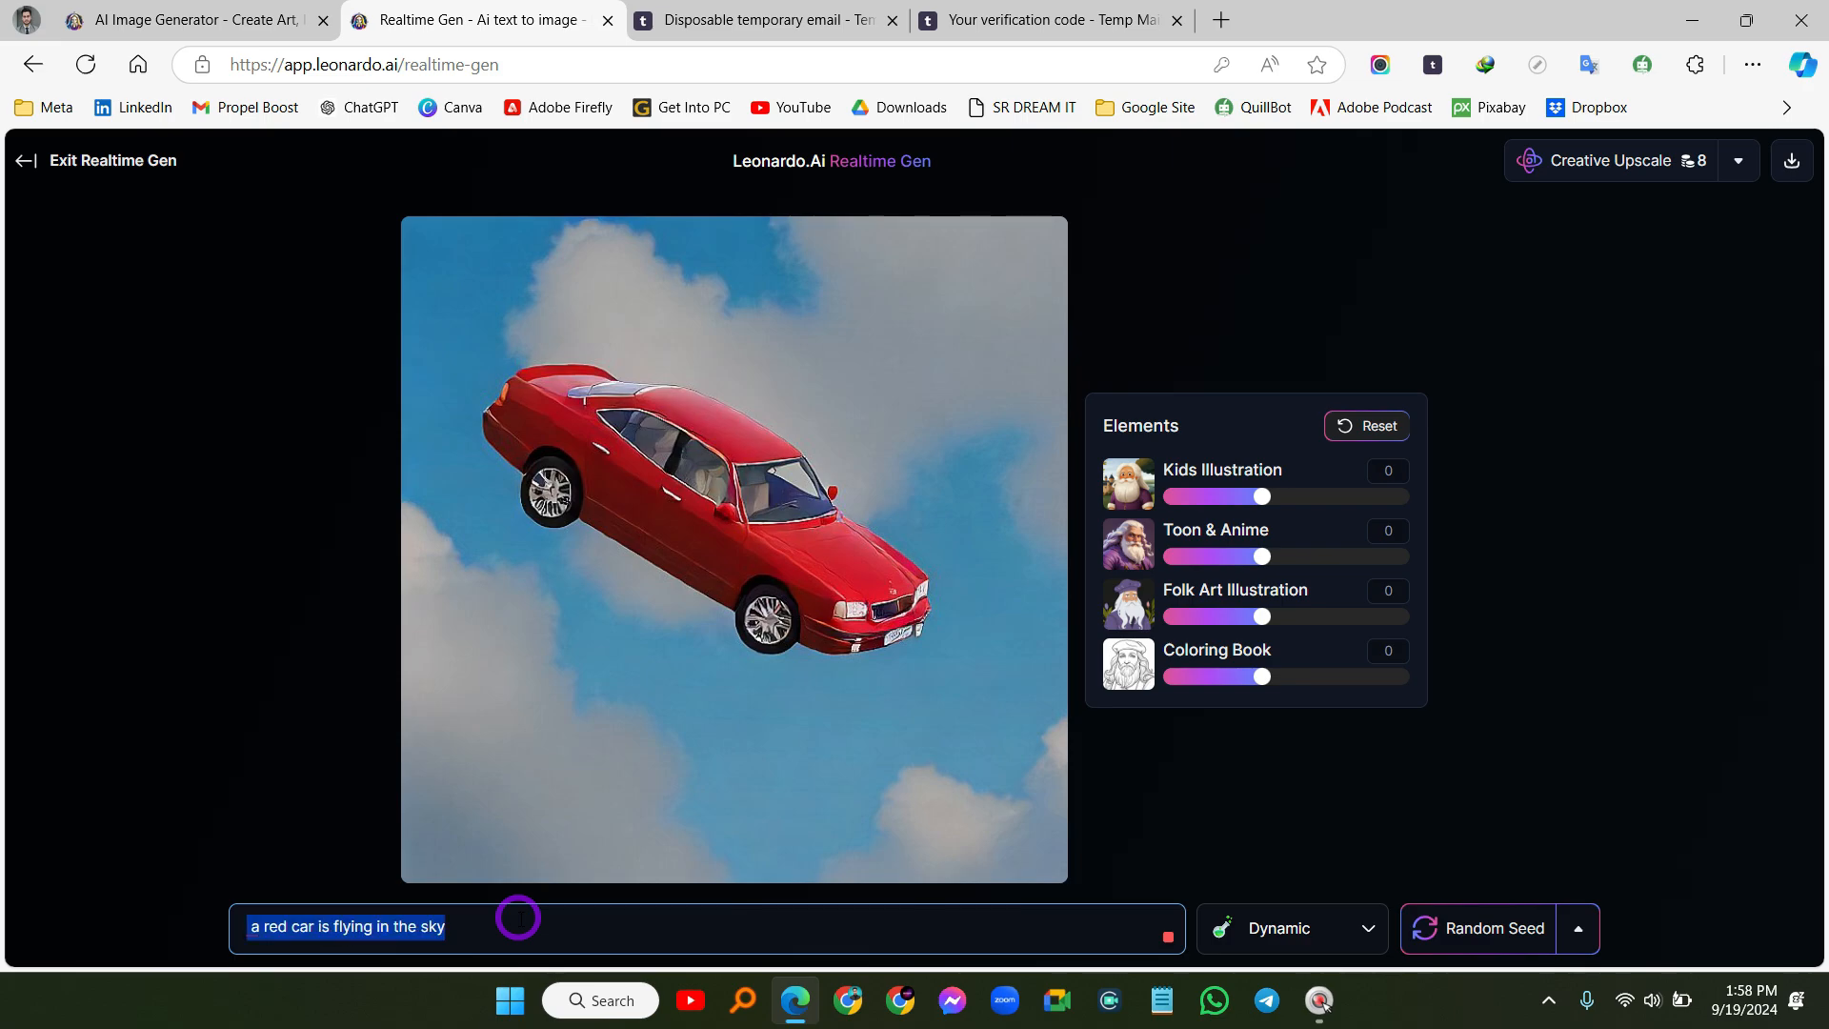
key(BackSpace)
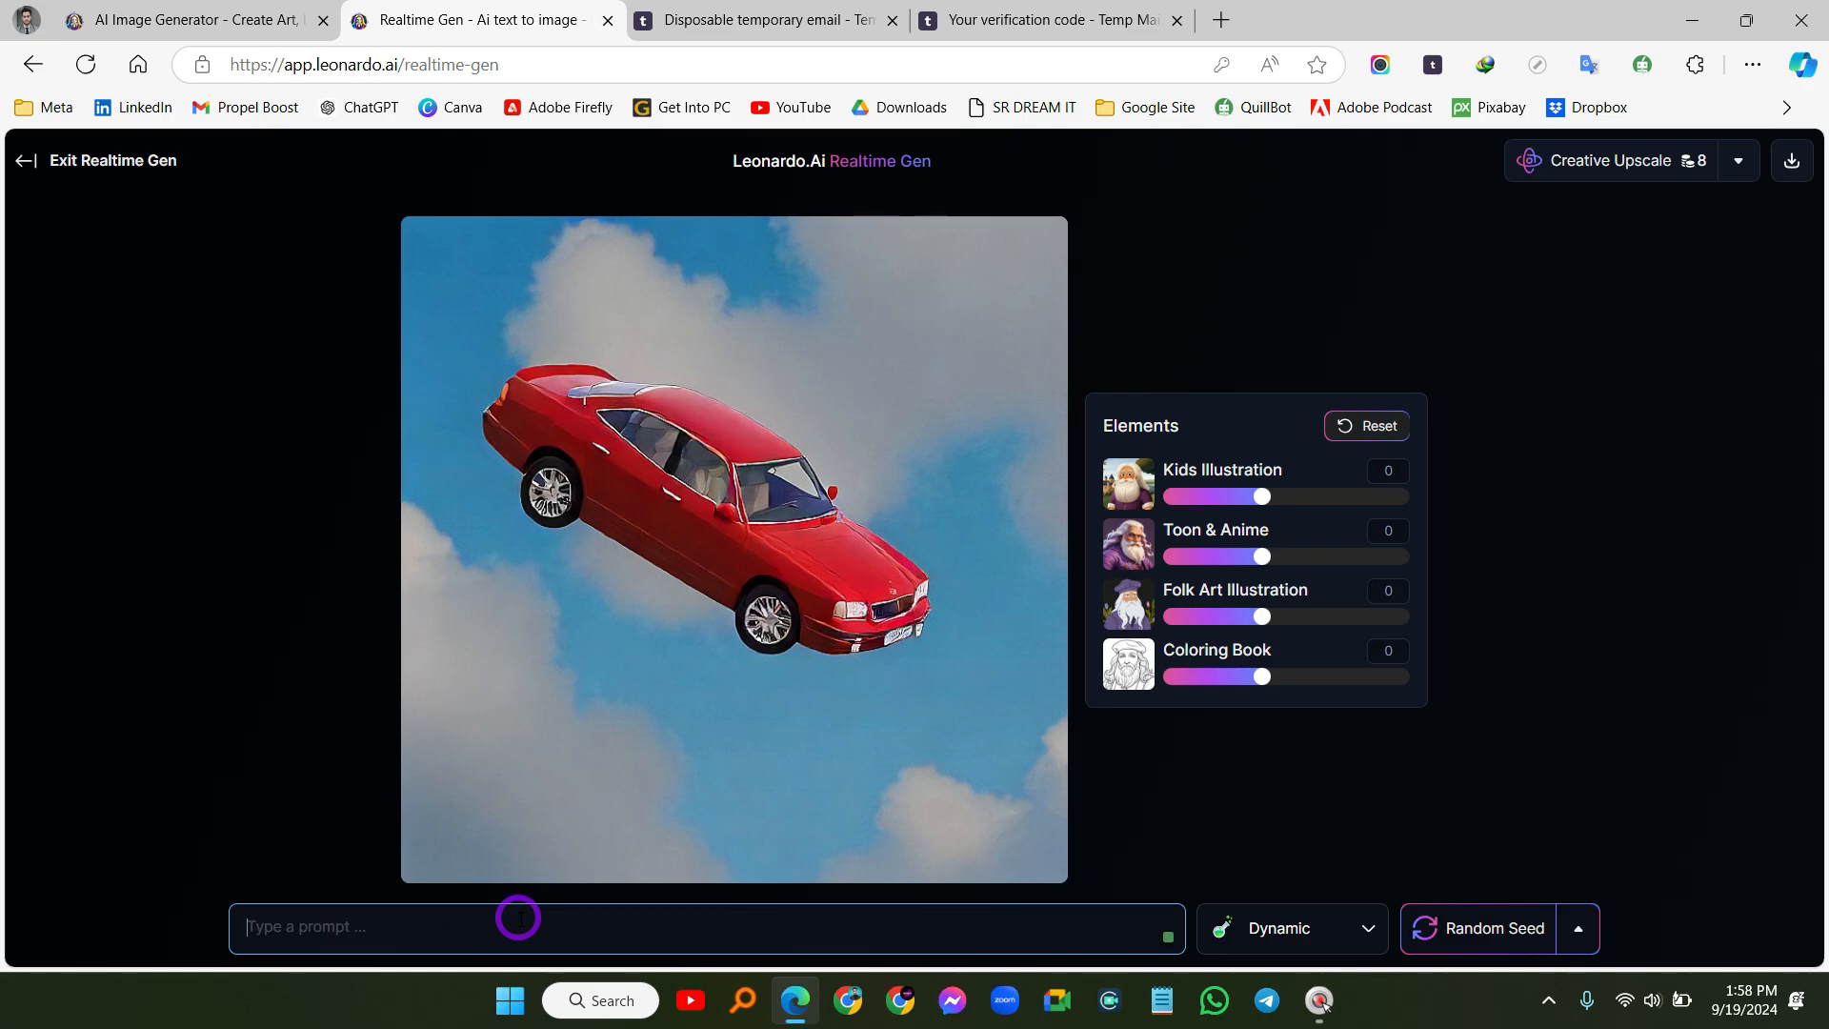
text(a monster is)
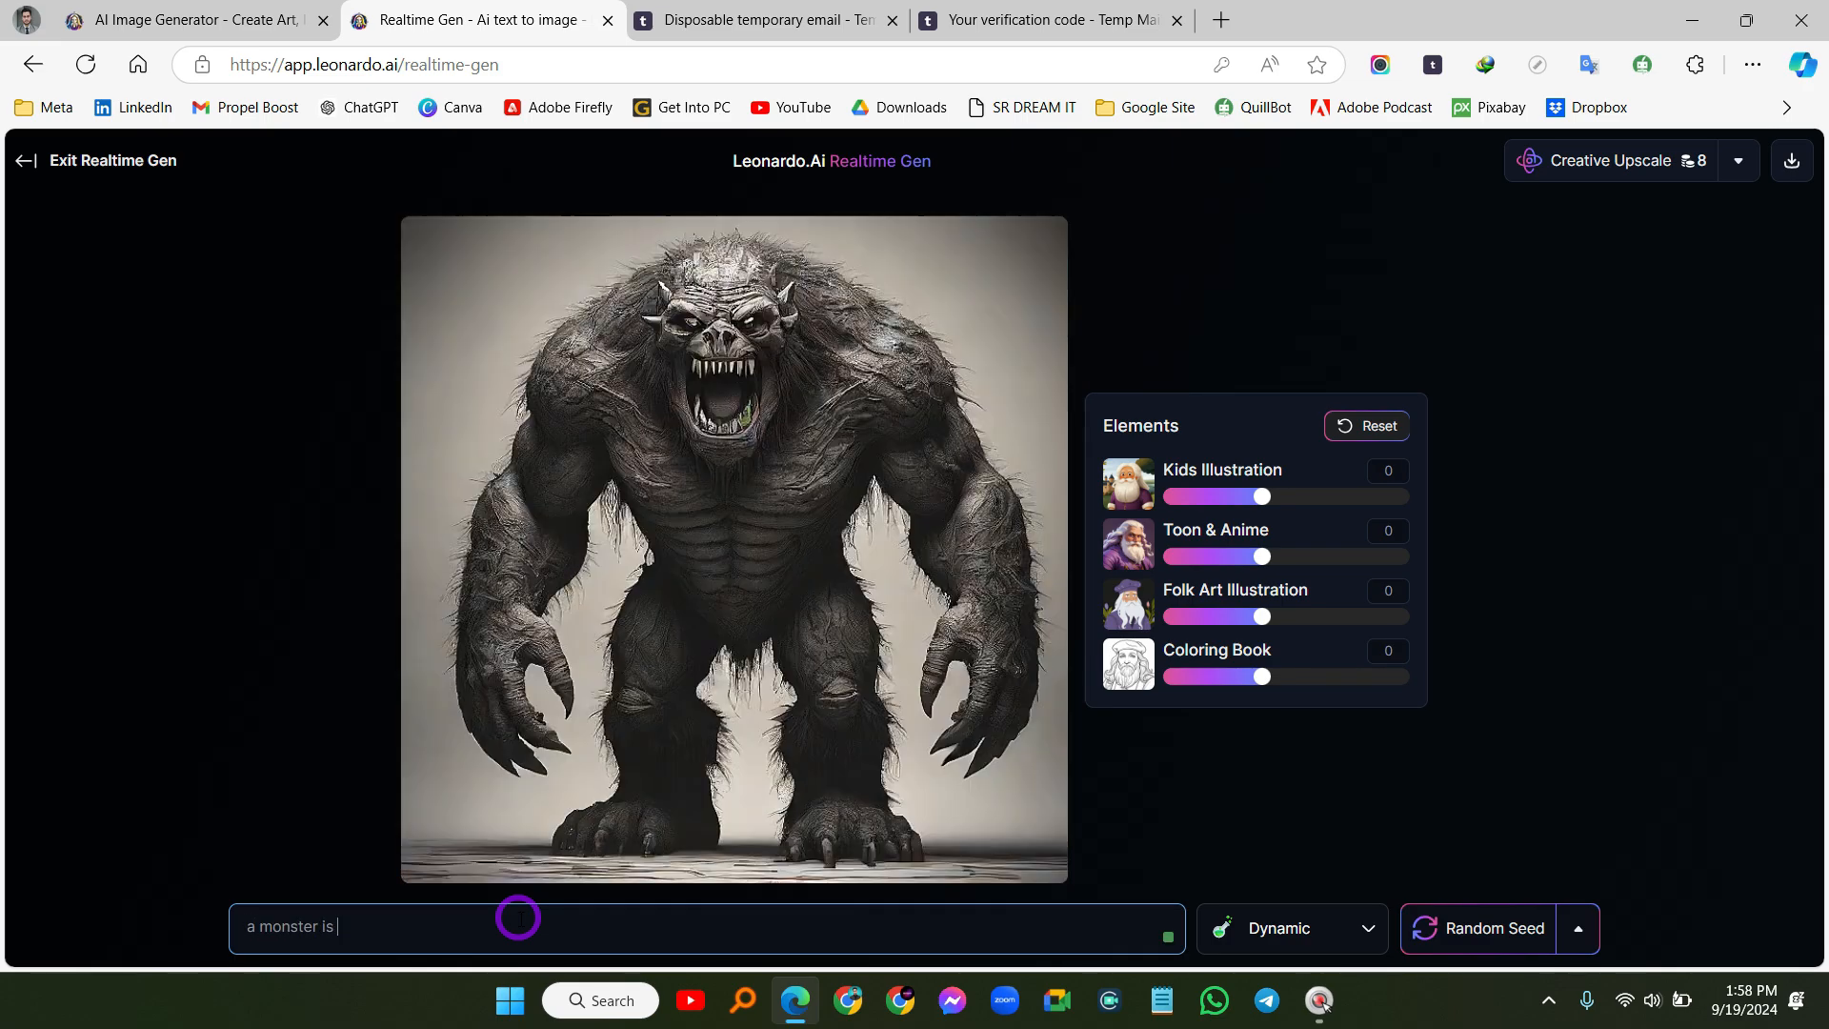
text( eating a frong)
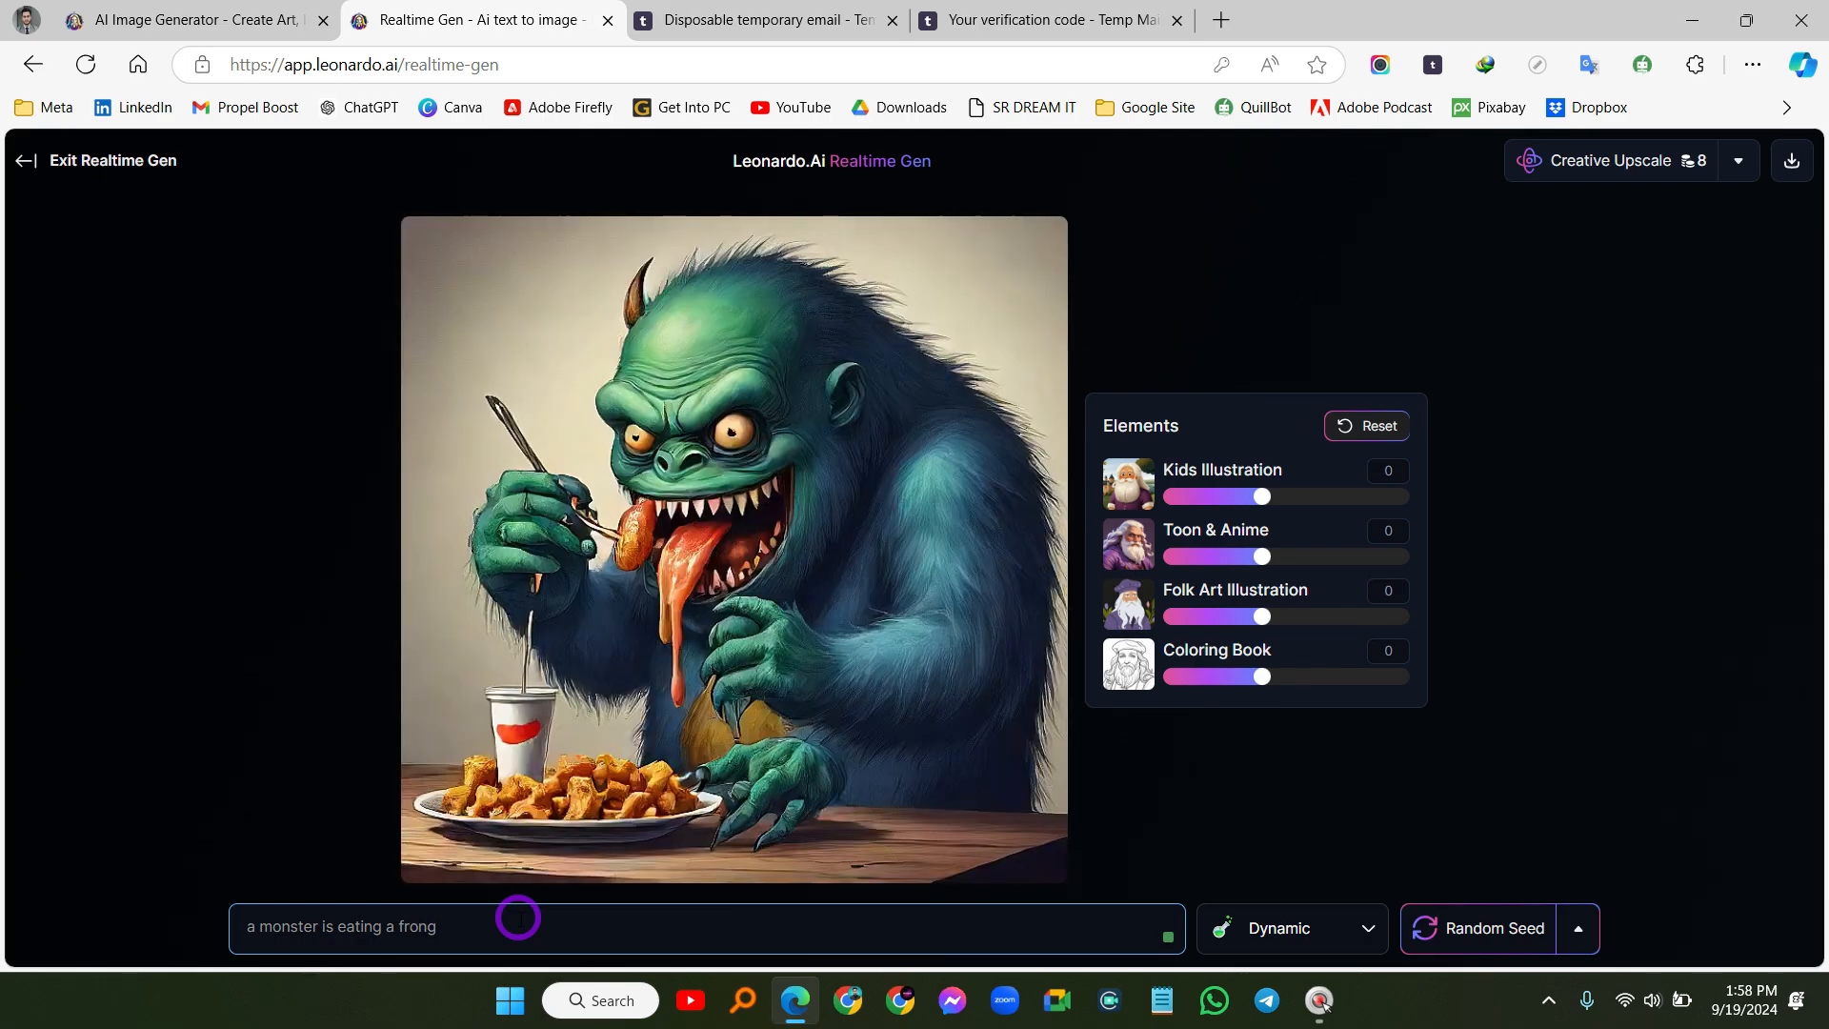
key(BackSpace)
key(BackSpace)
text(g)
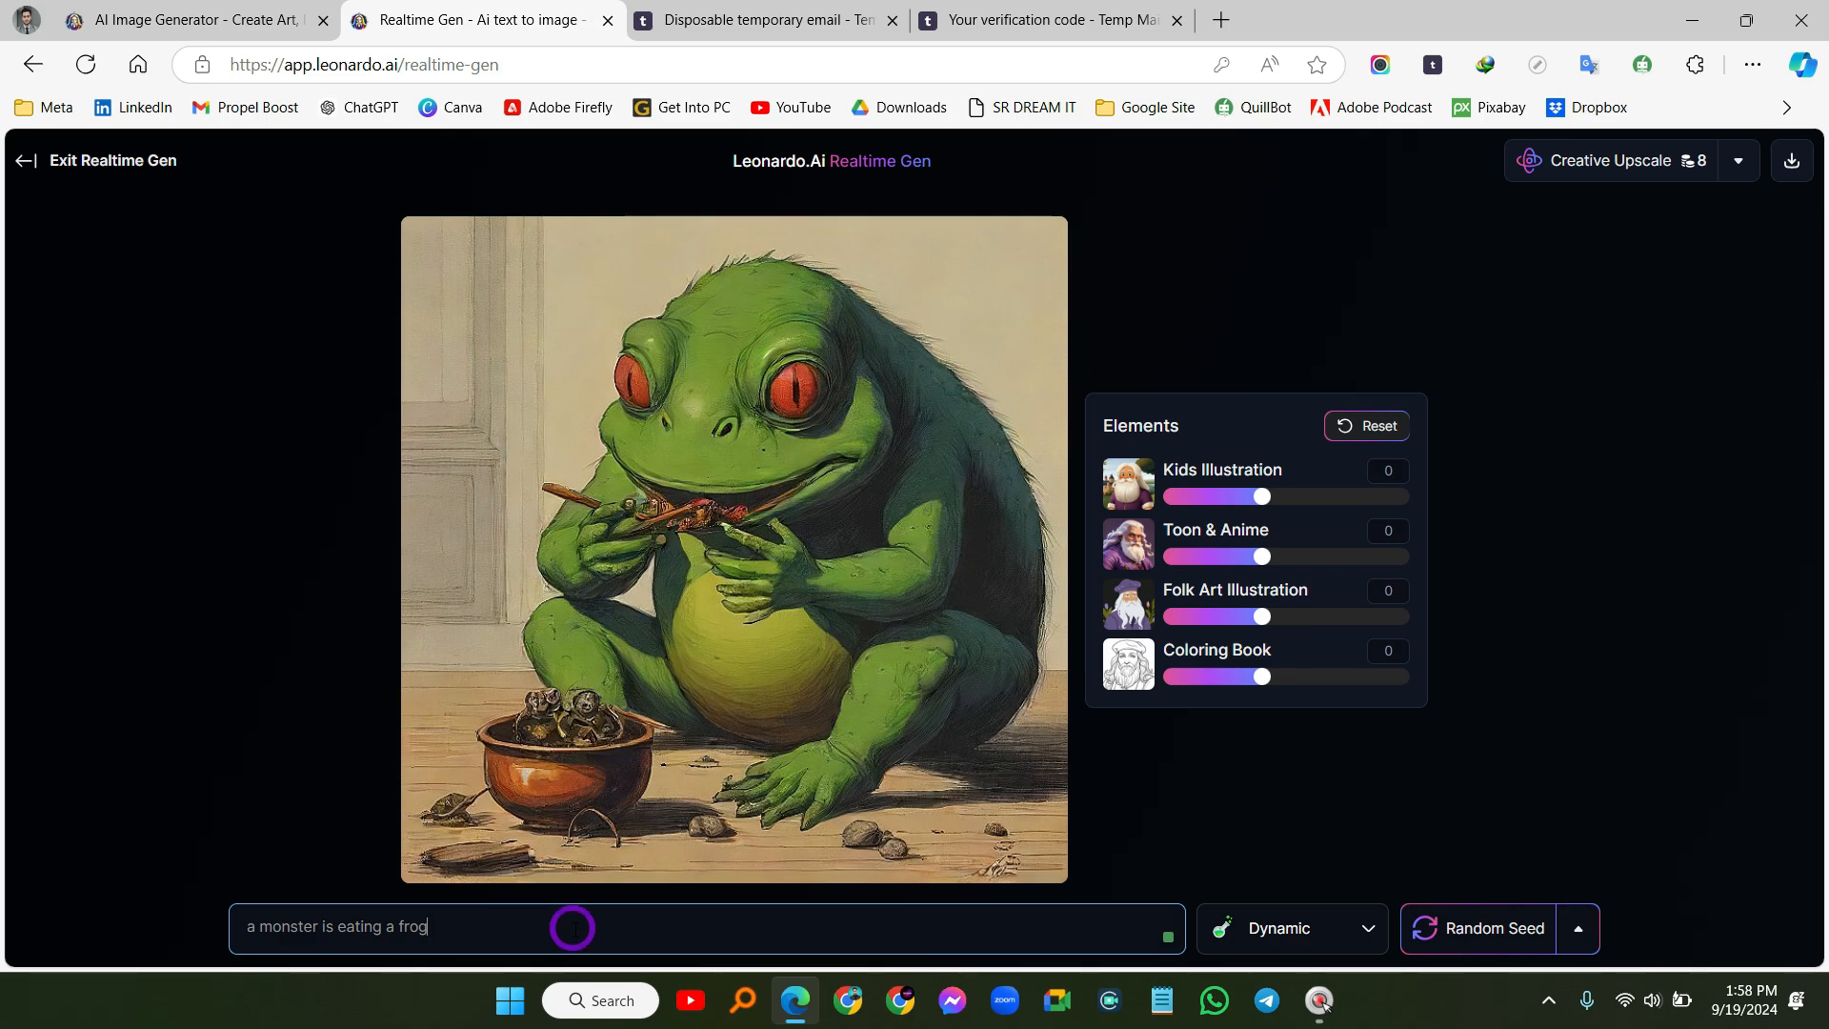
Clear the monster prompt and set the image style to Photography
drag(571, 923, 254, 923)
key(BackSpace)
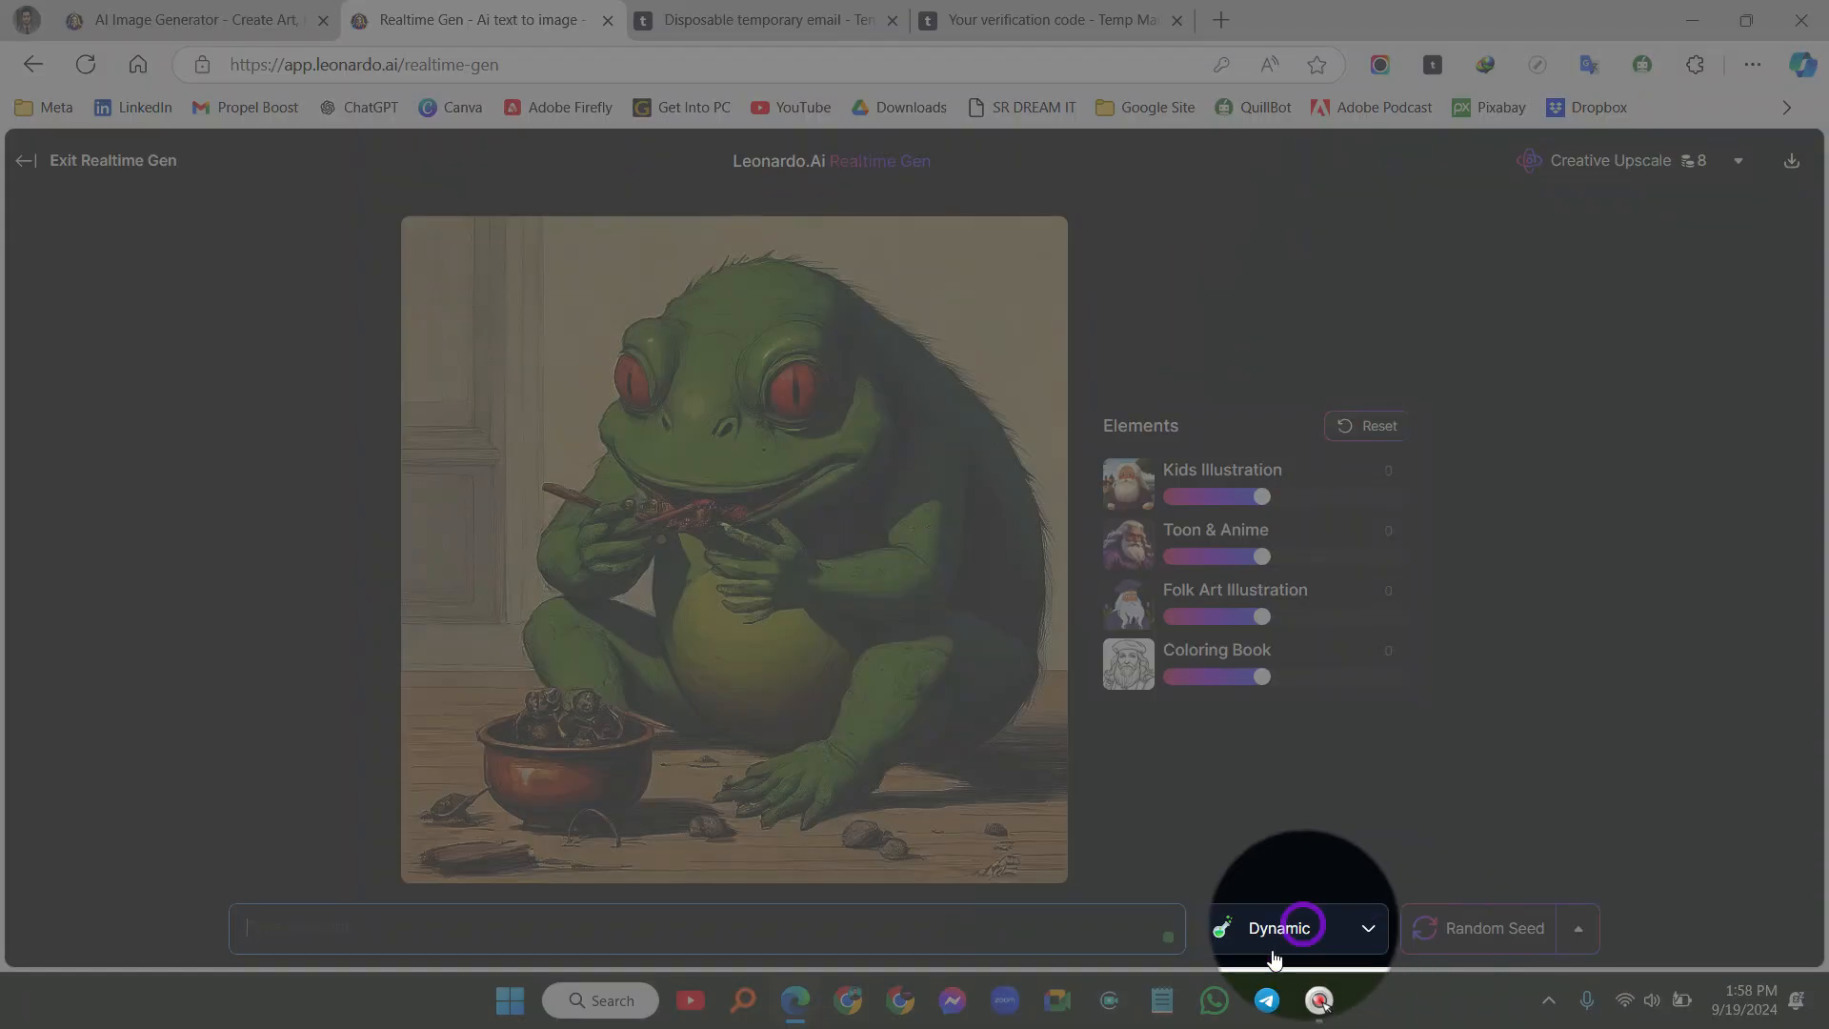
click(1362, 929)
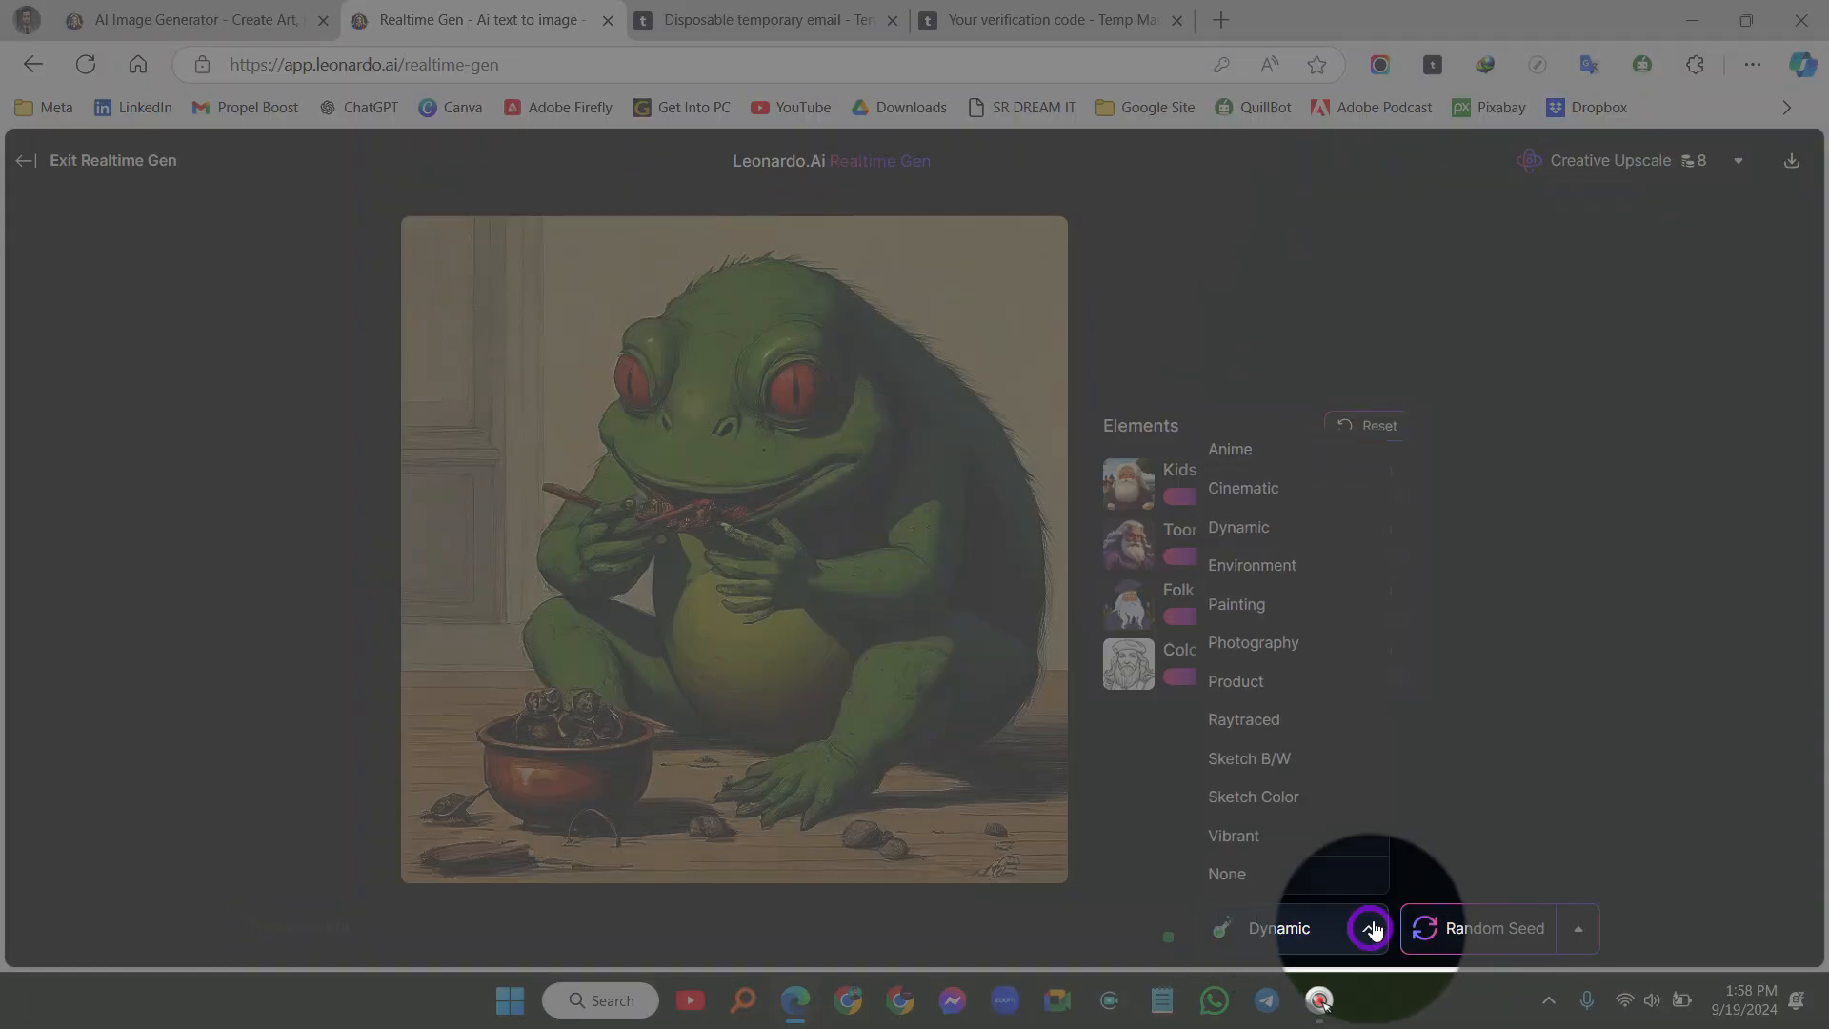
click(1251, 644)
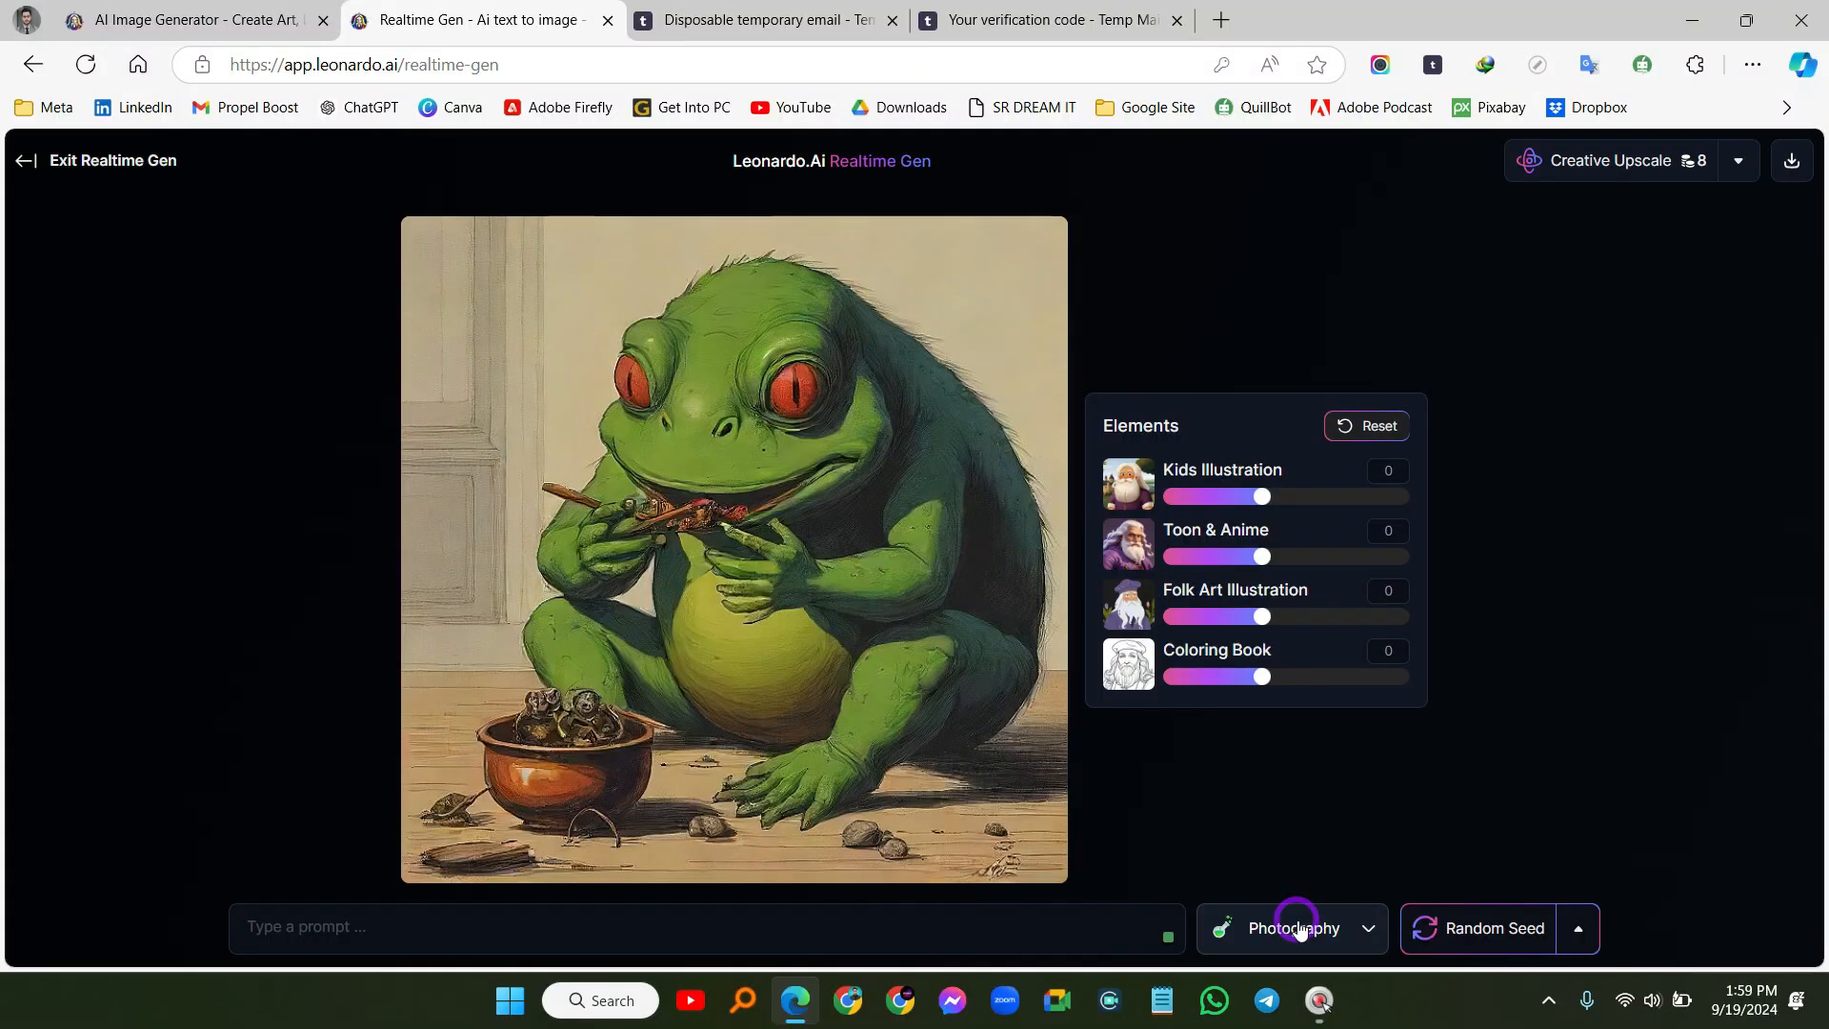
Generate a Photography-style image from the prompt "a girl is reading books at lake"
click(635, 930)
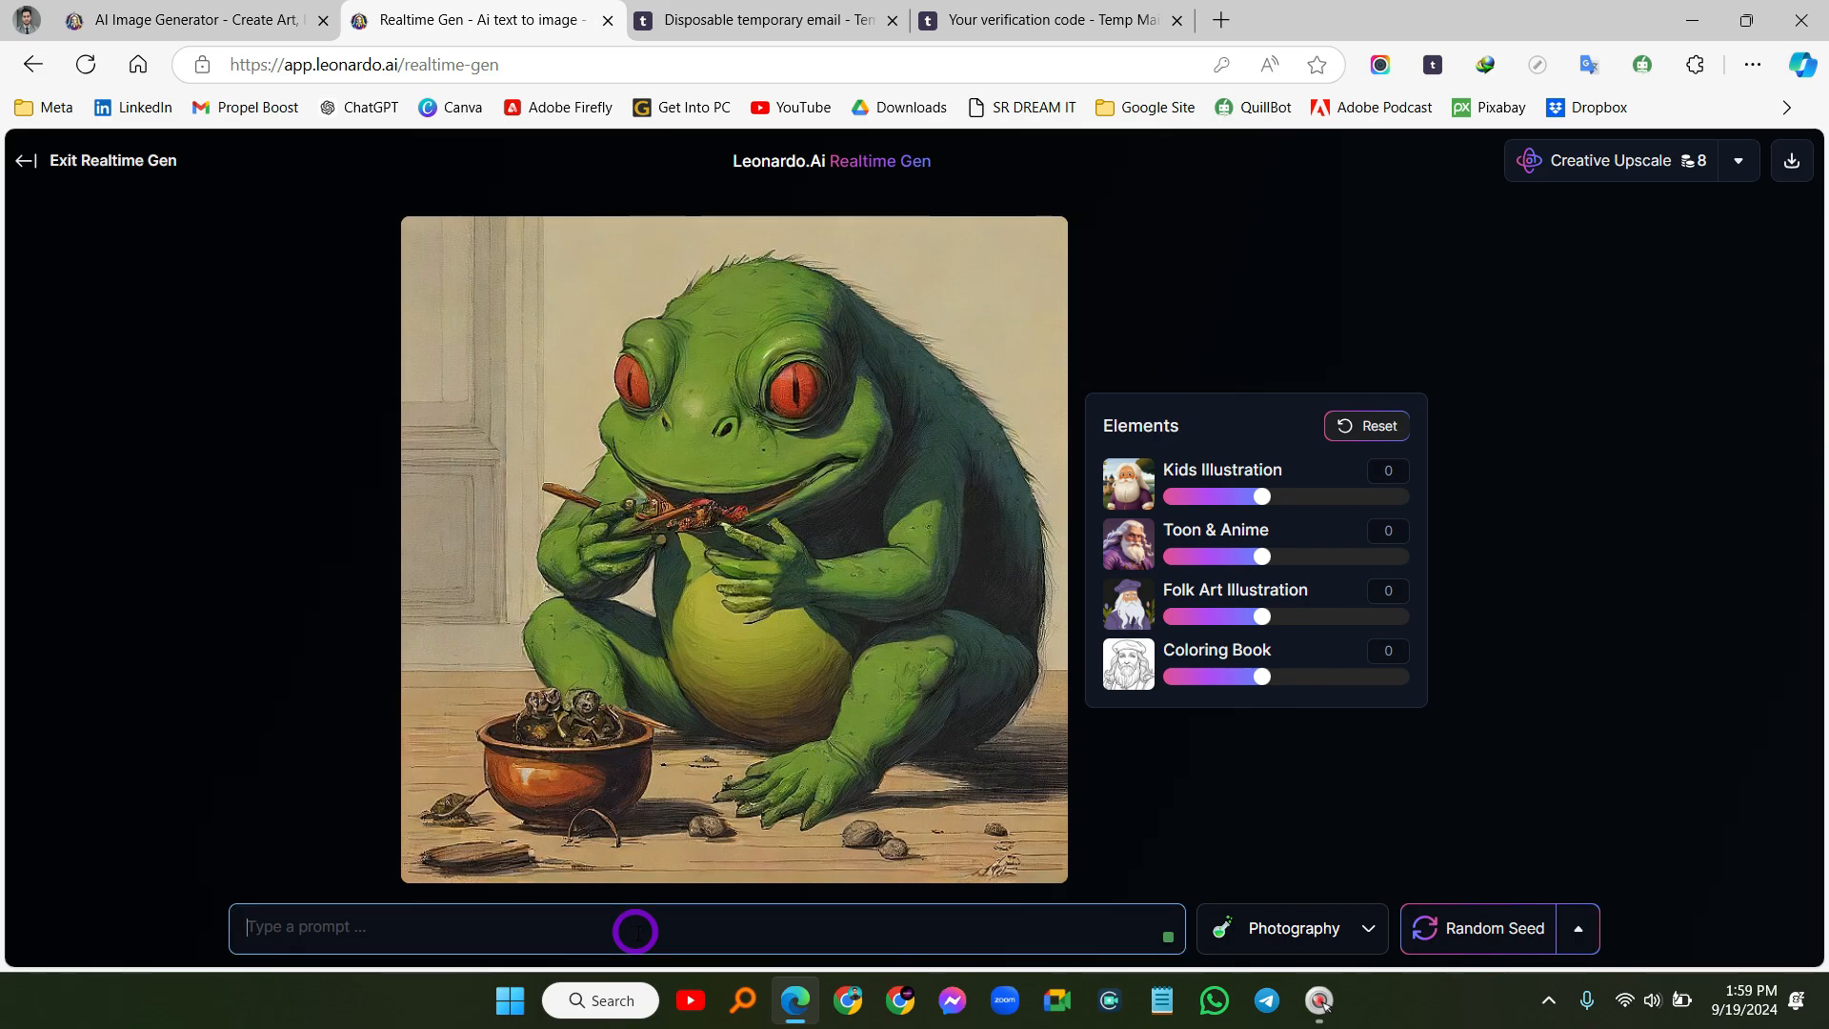
text(a girl is rea)
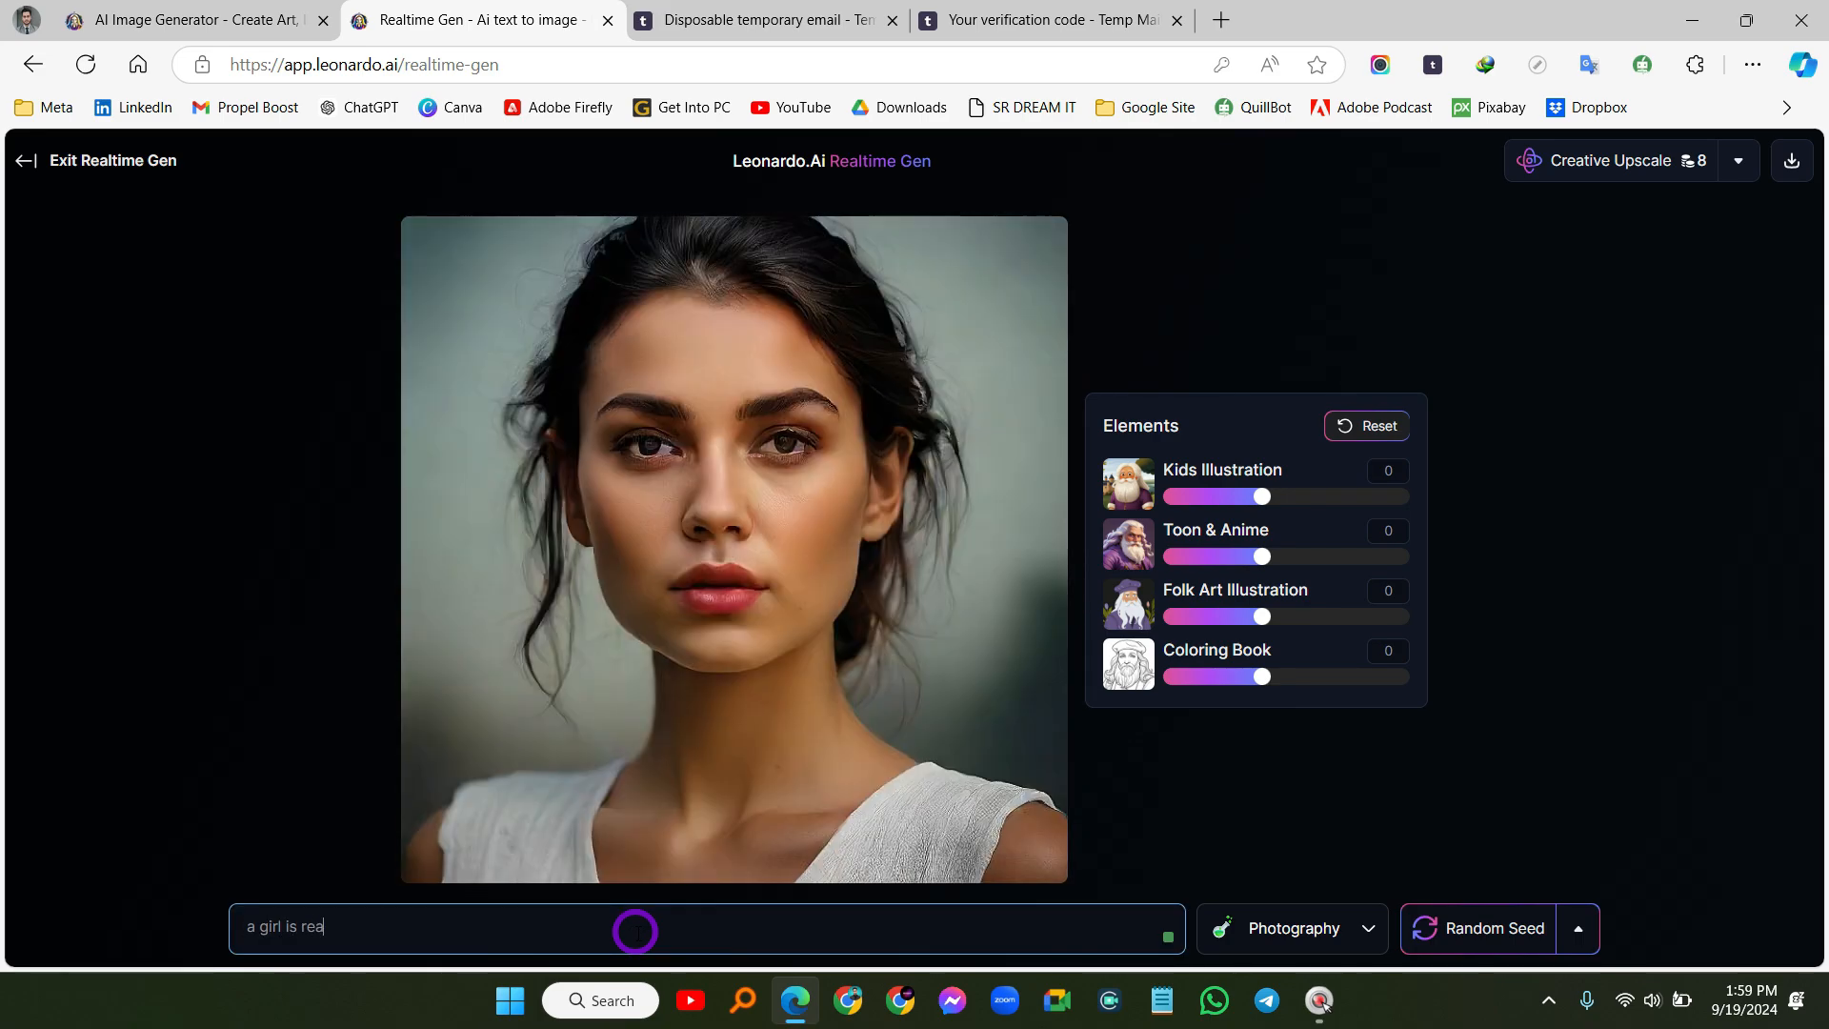
text(ding b)
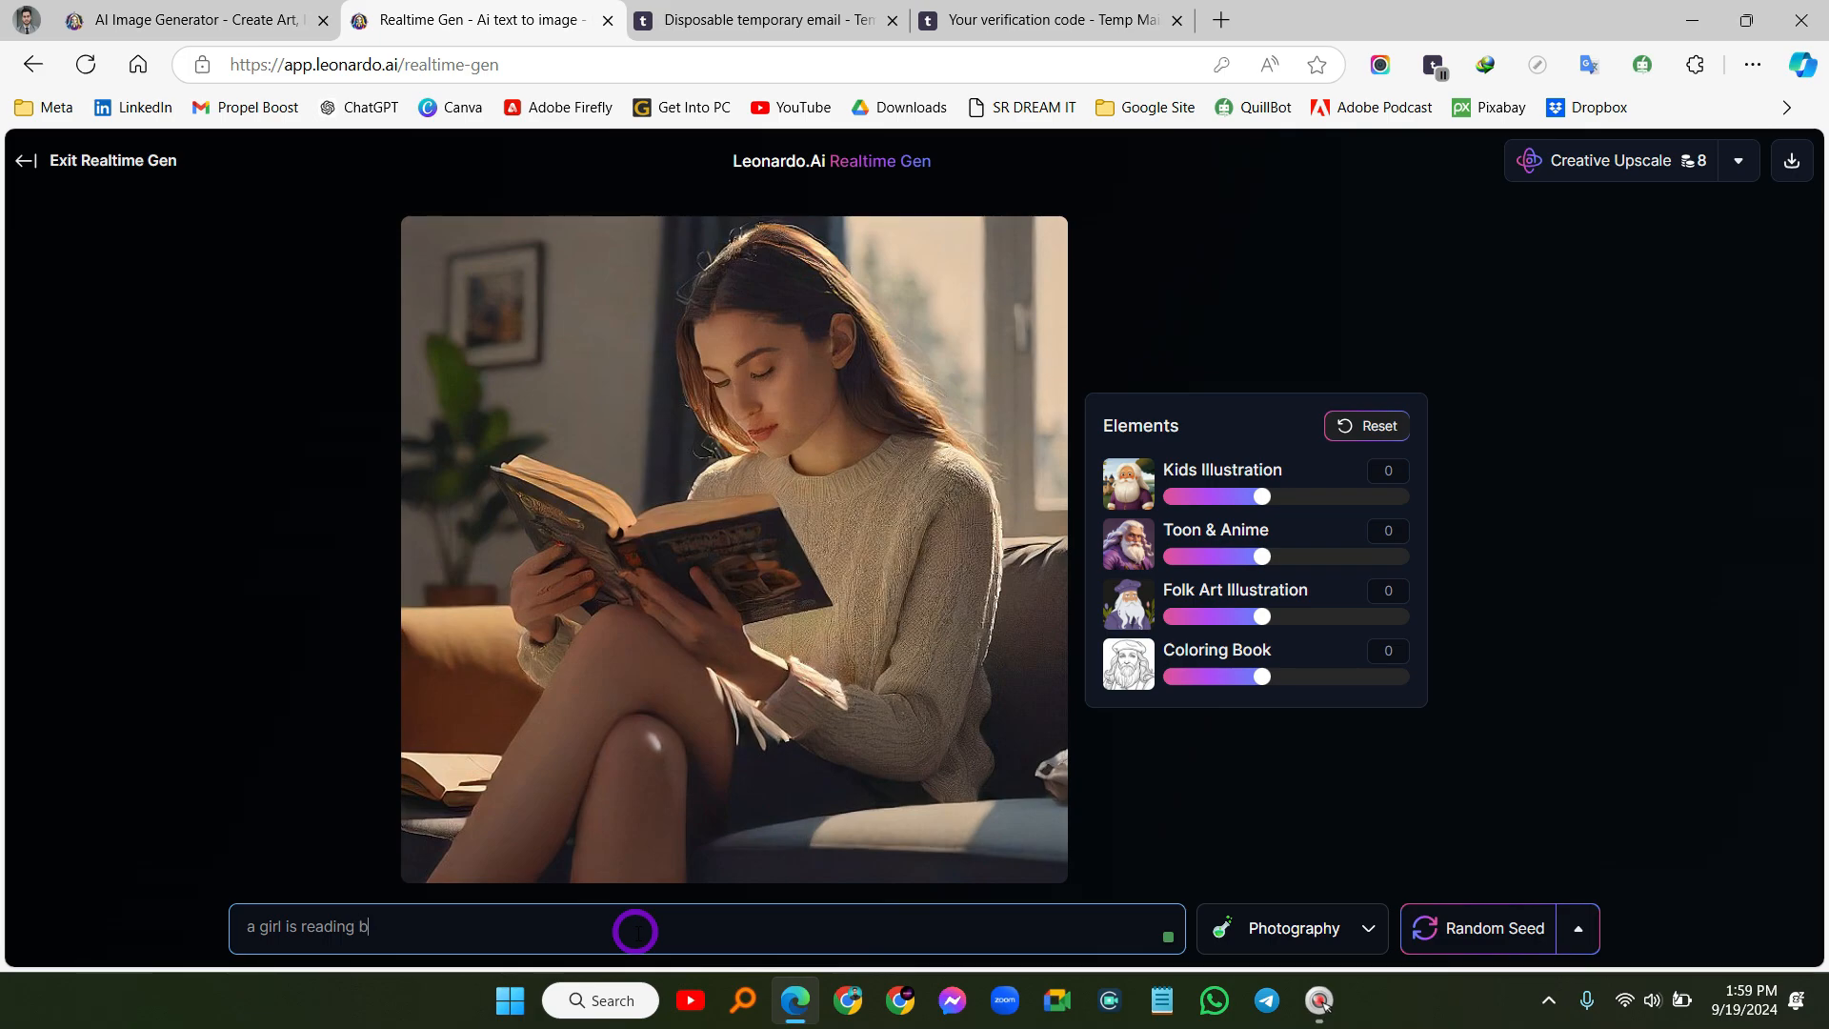
text(ooks at lake)
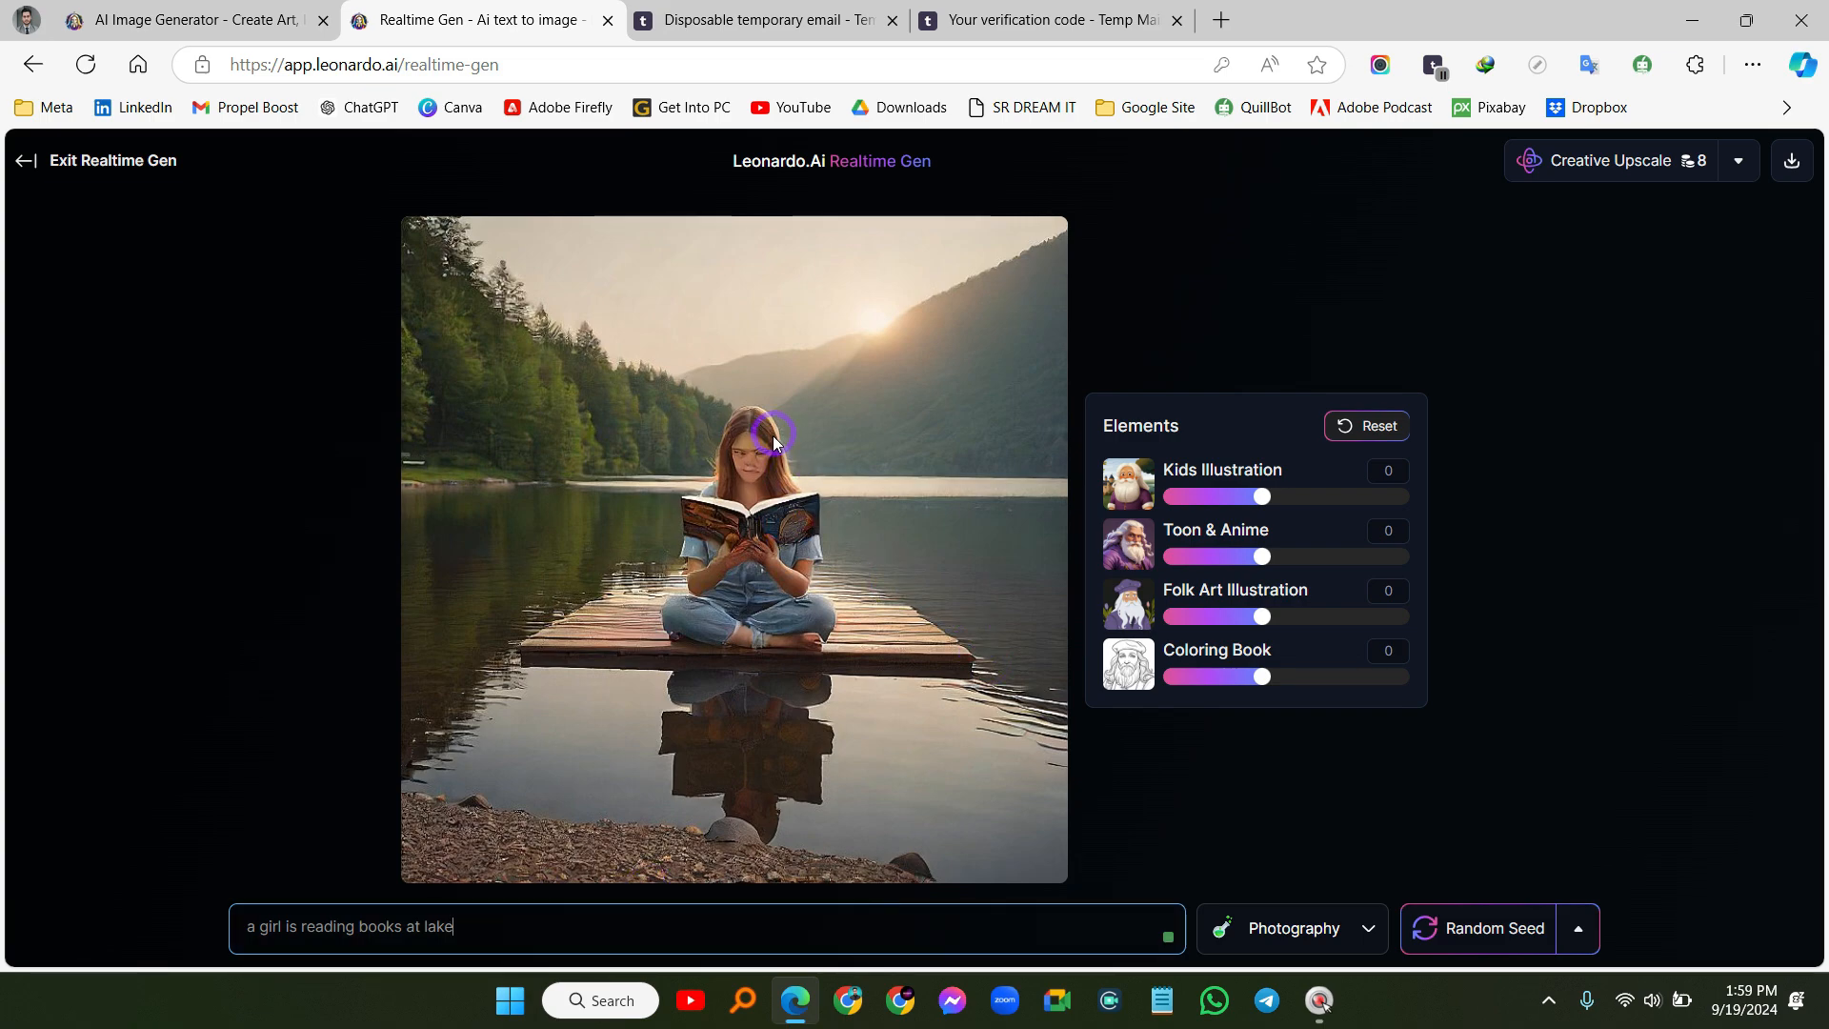
Replace the prompt with "19's car" to generate a photographic car image
drag(477, 935, 233, 927)
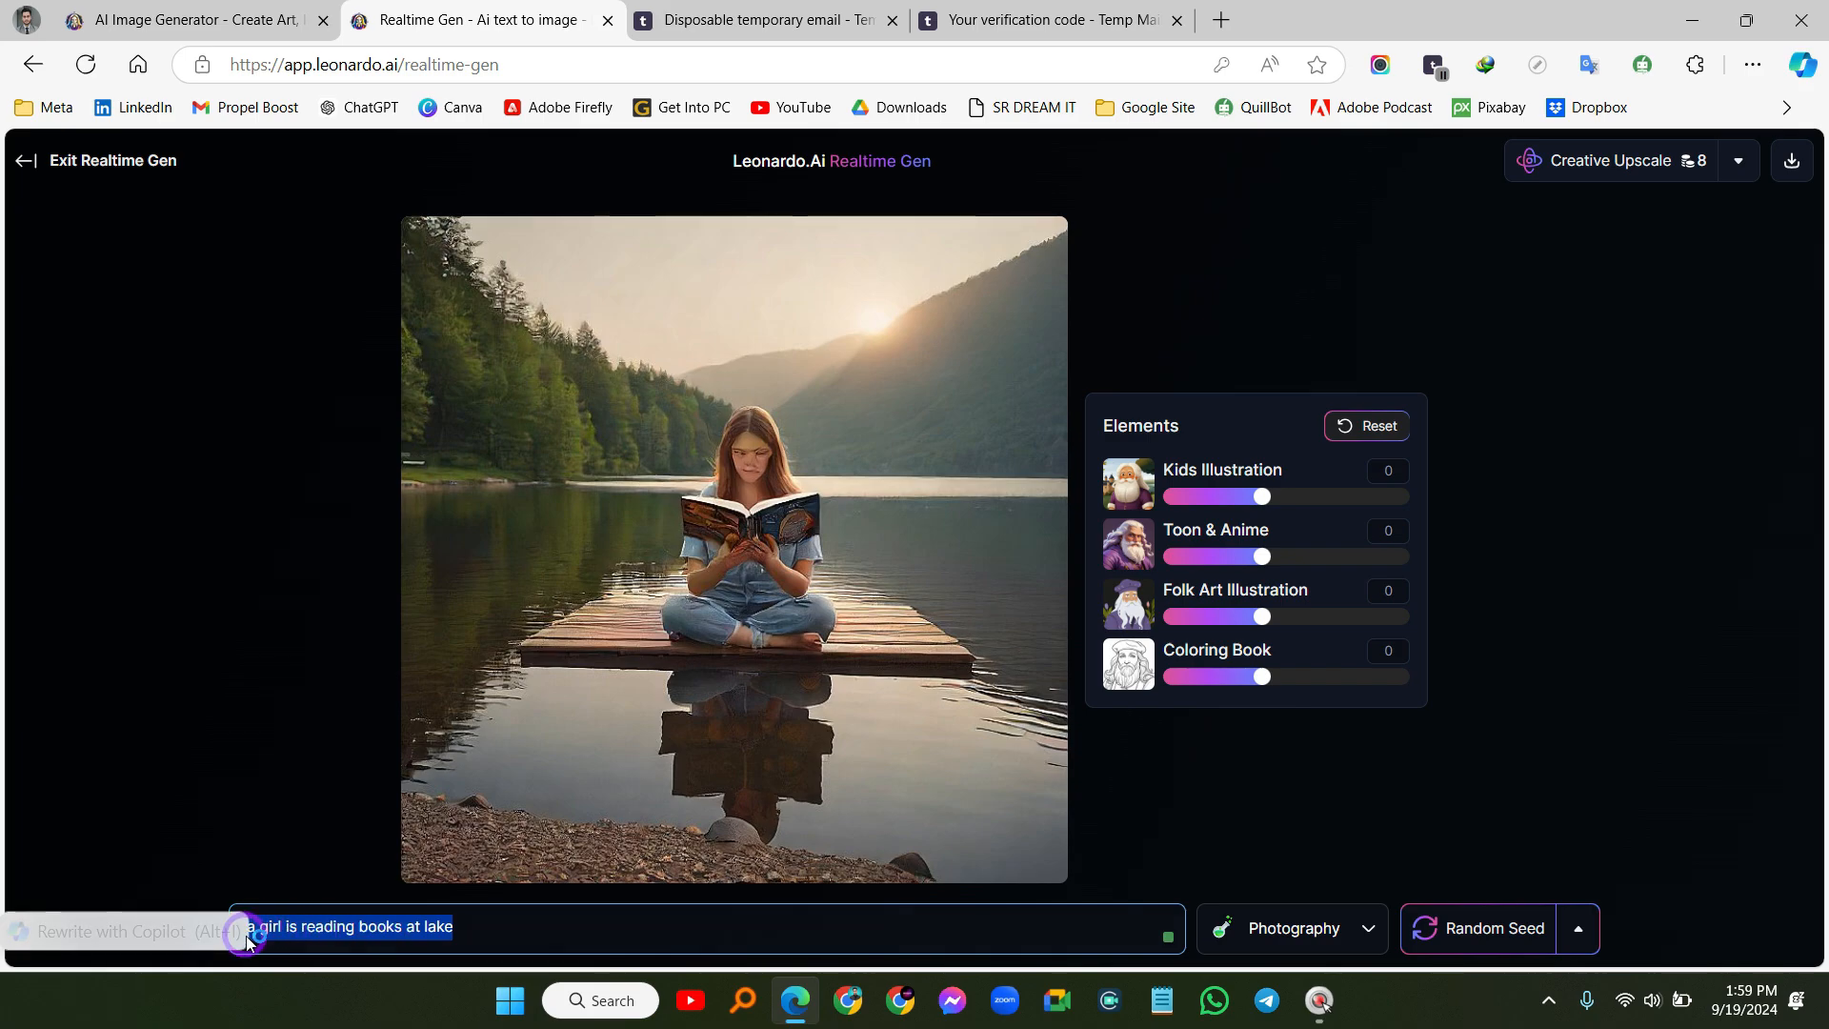
key(BackSpace)
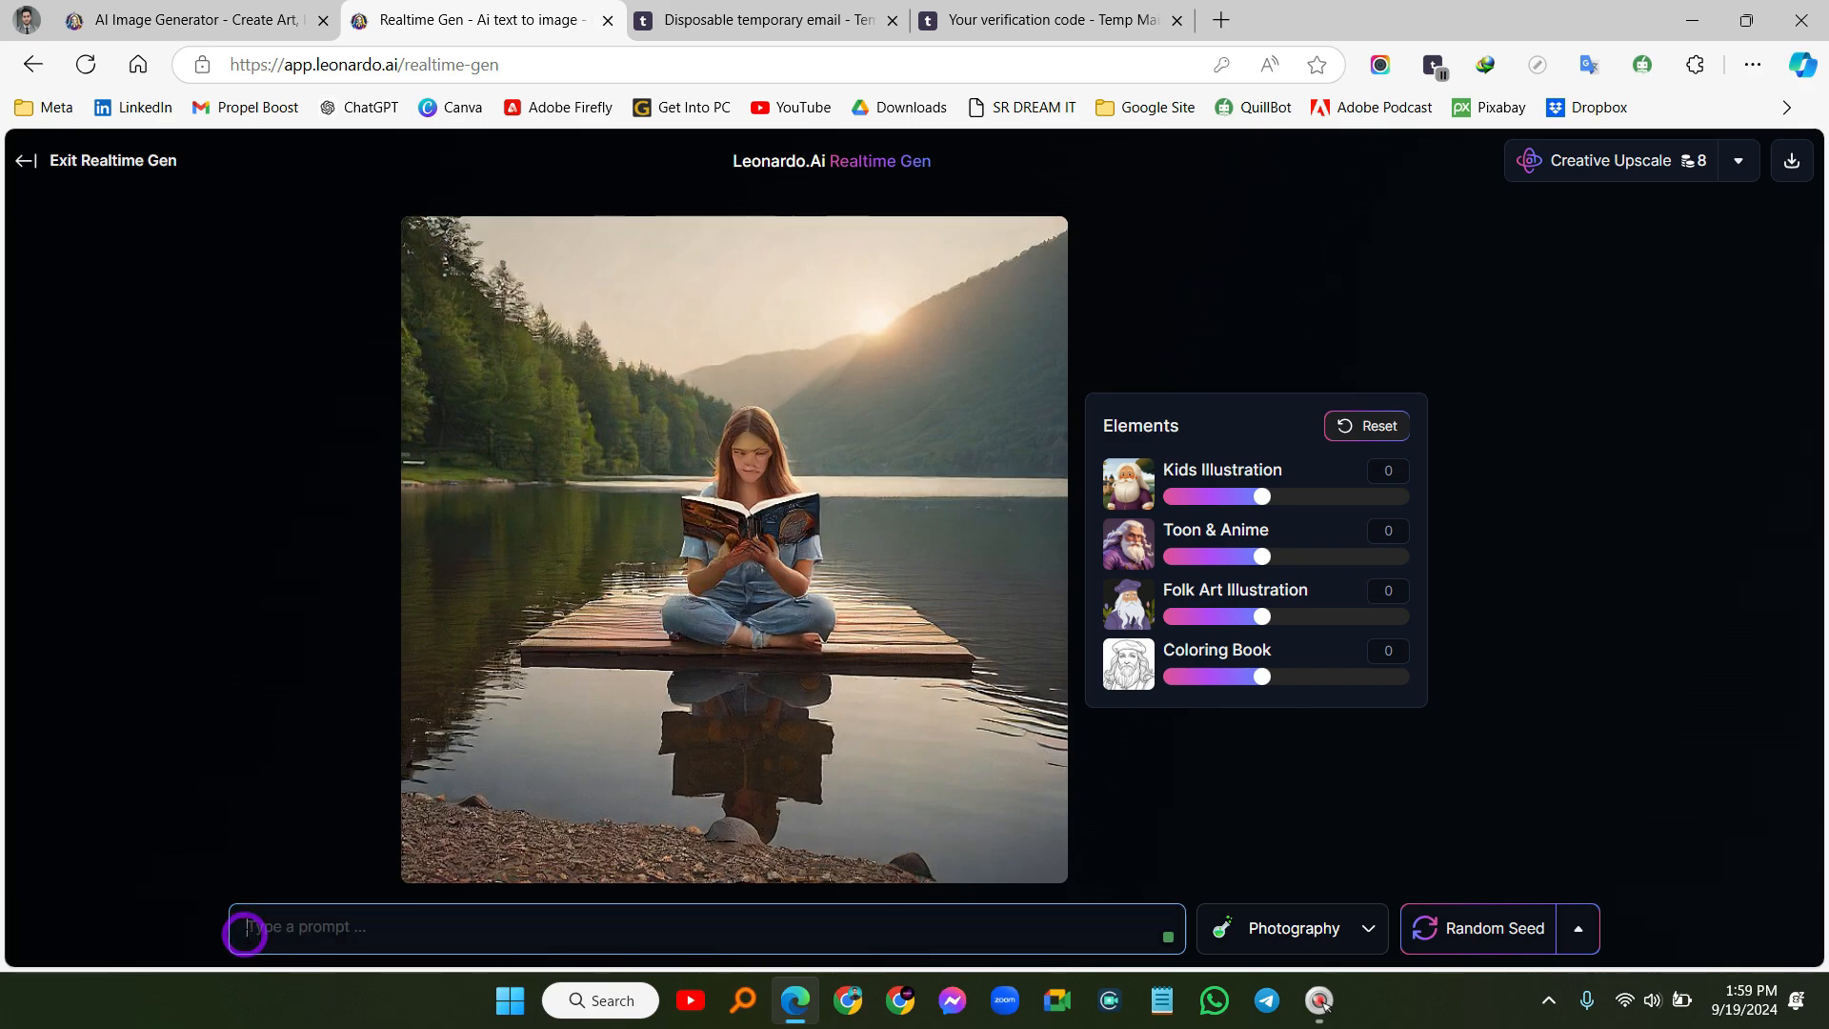
text(19"s)
text( car)
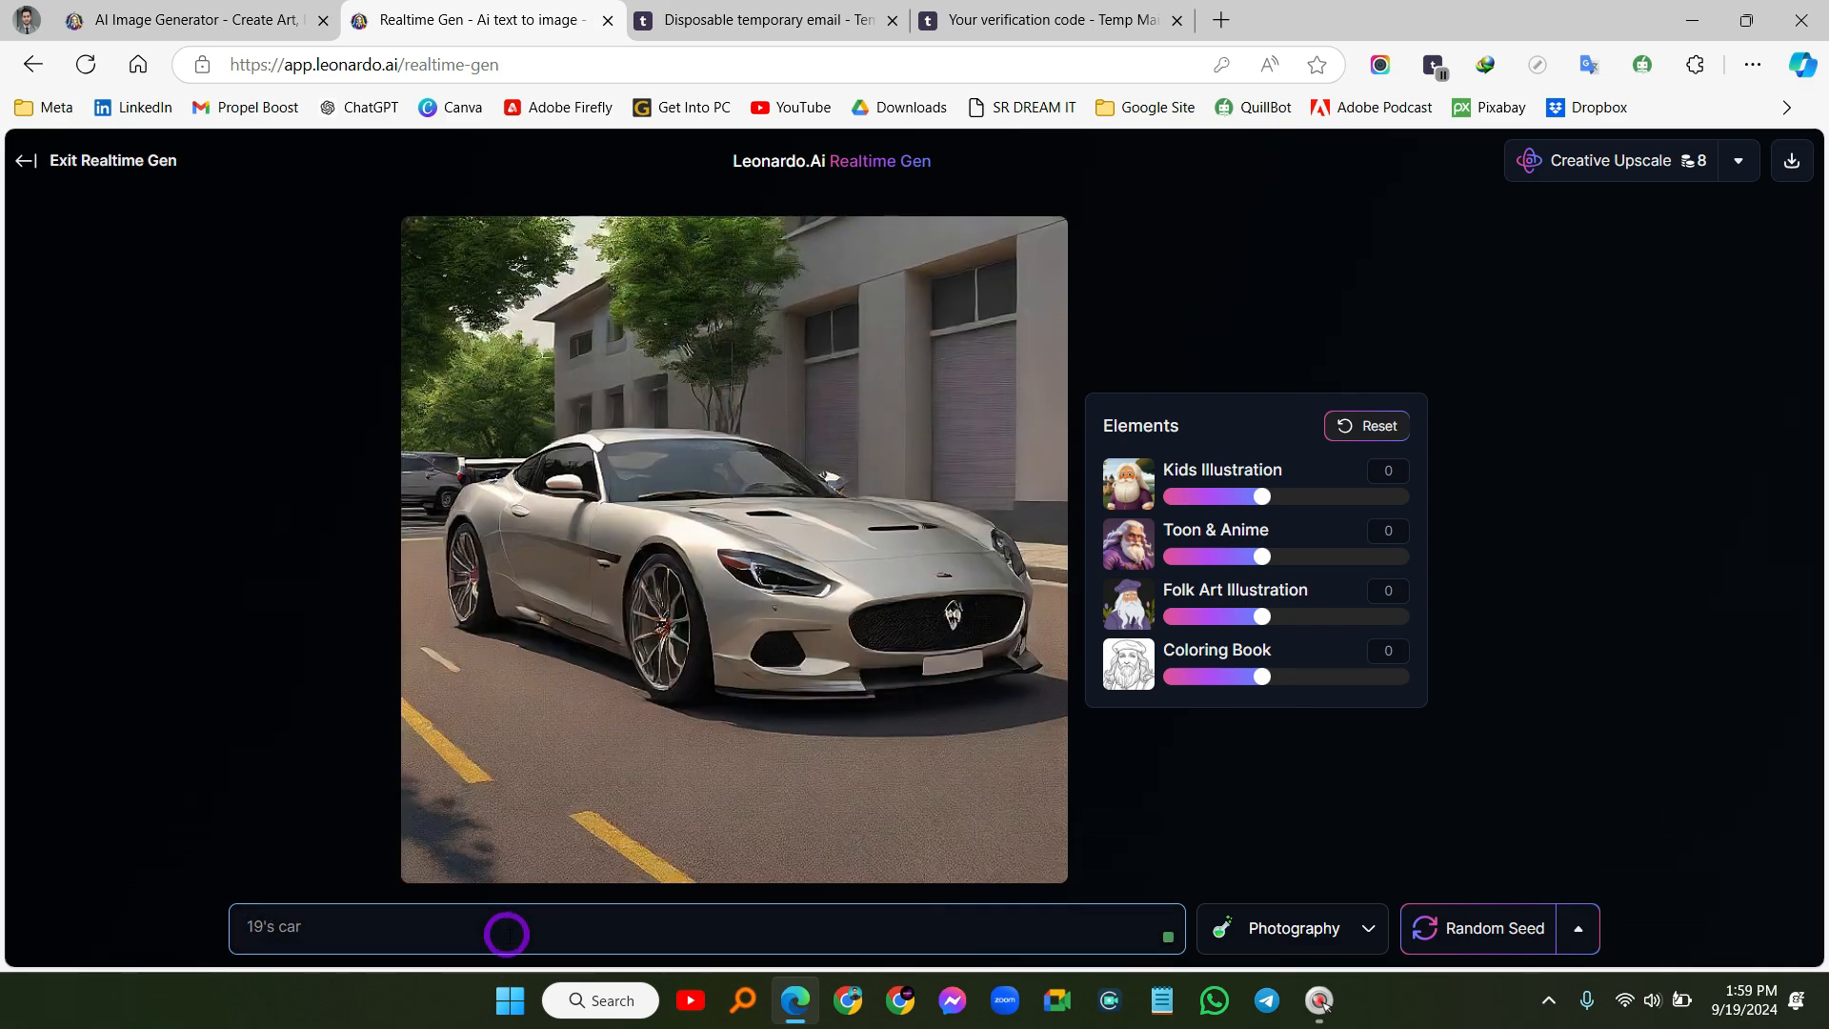
Clear the car prompt and set the image style to Product
key(ctrl+a)
key(BackSpace)
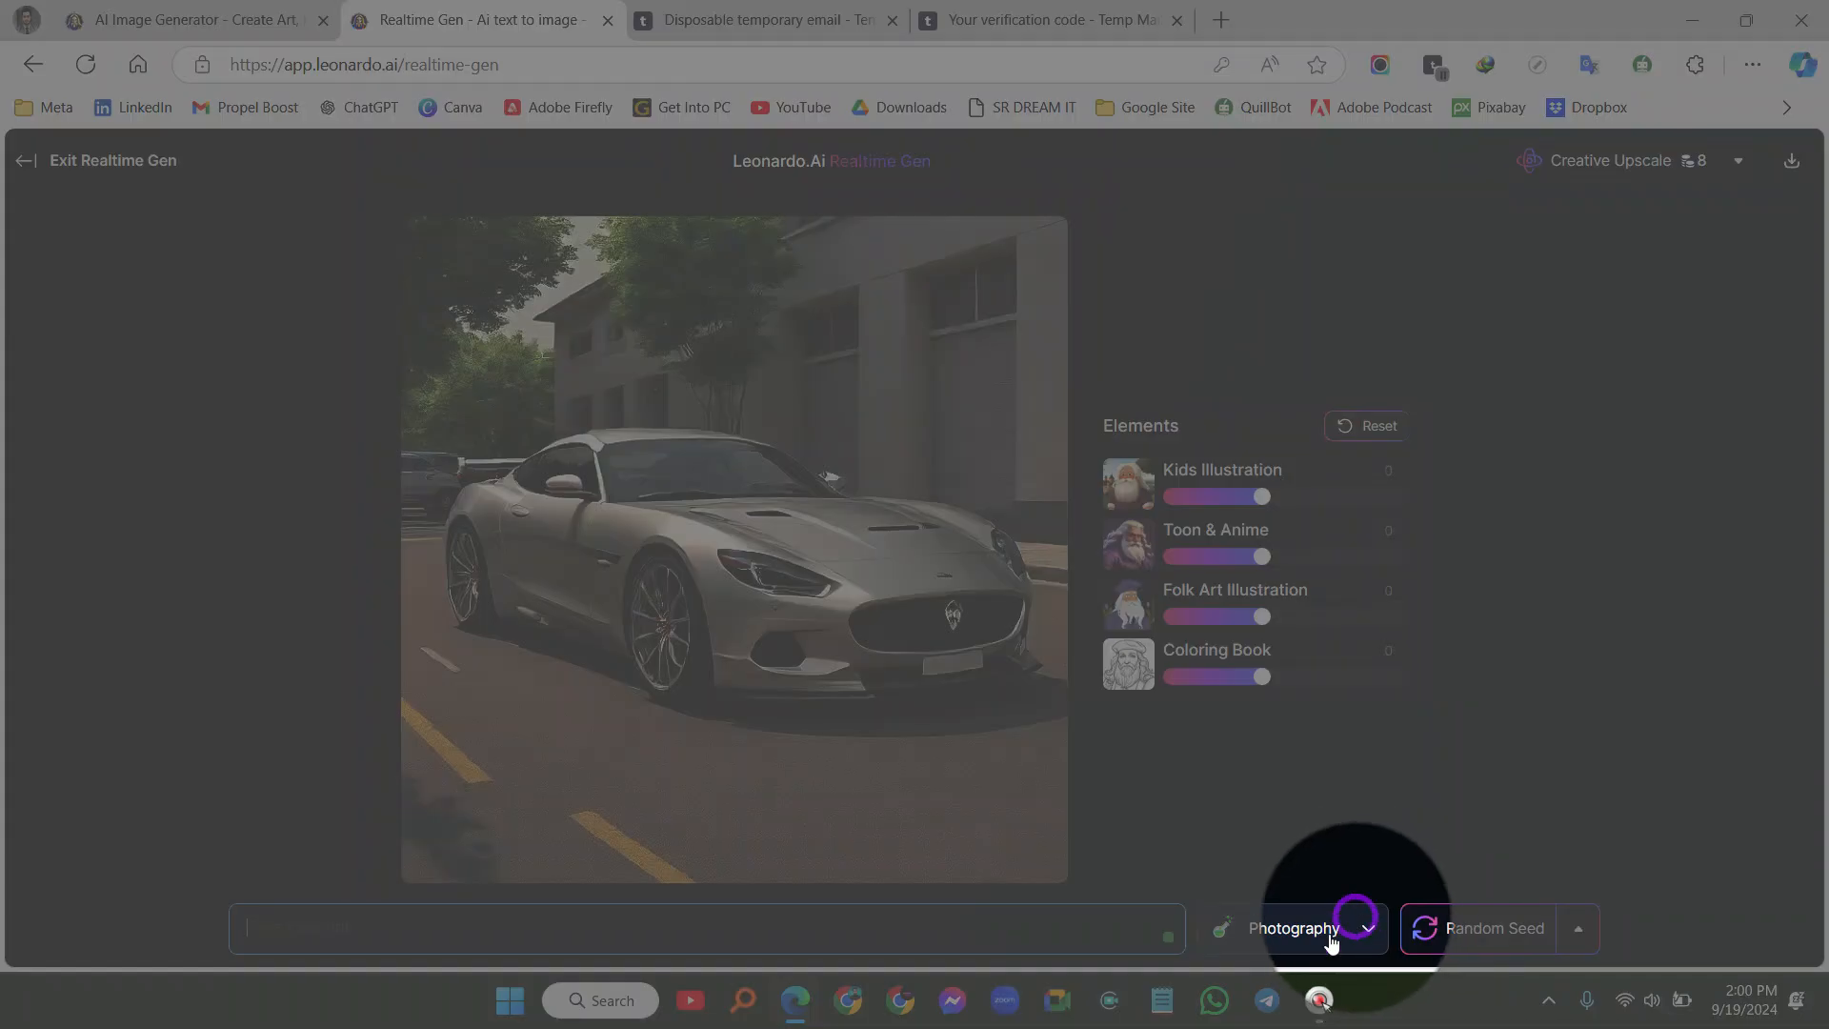
click(1362, 928)
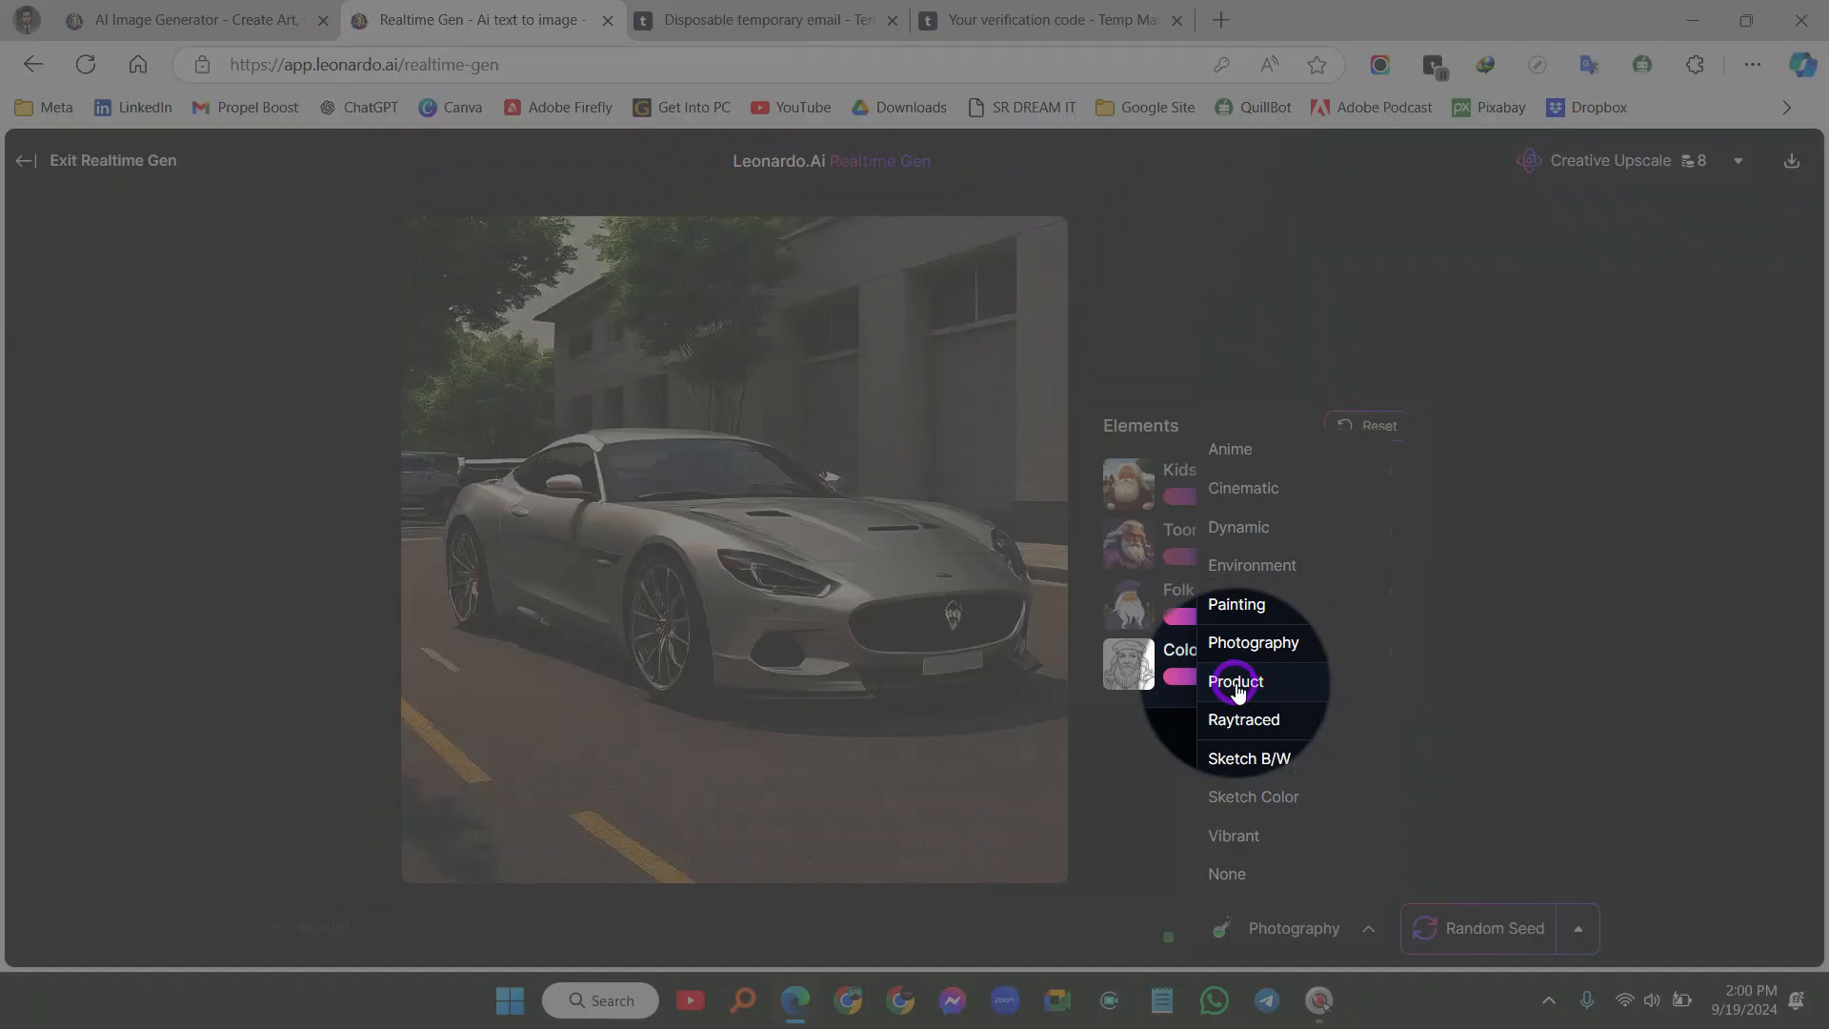
click(1237, 684)
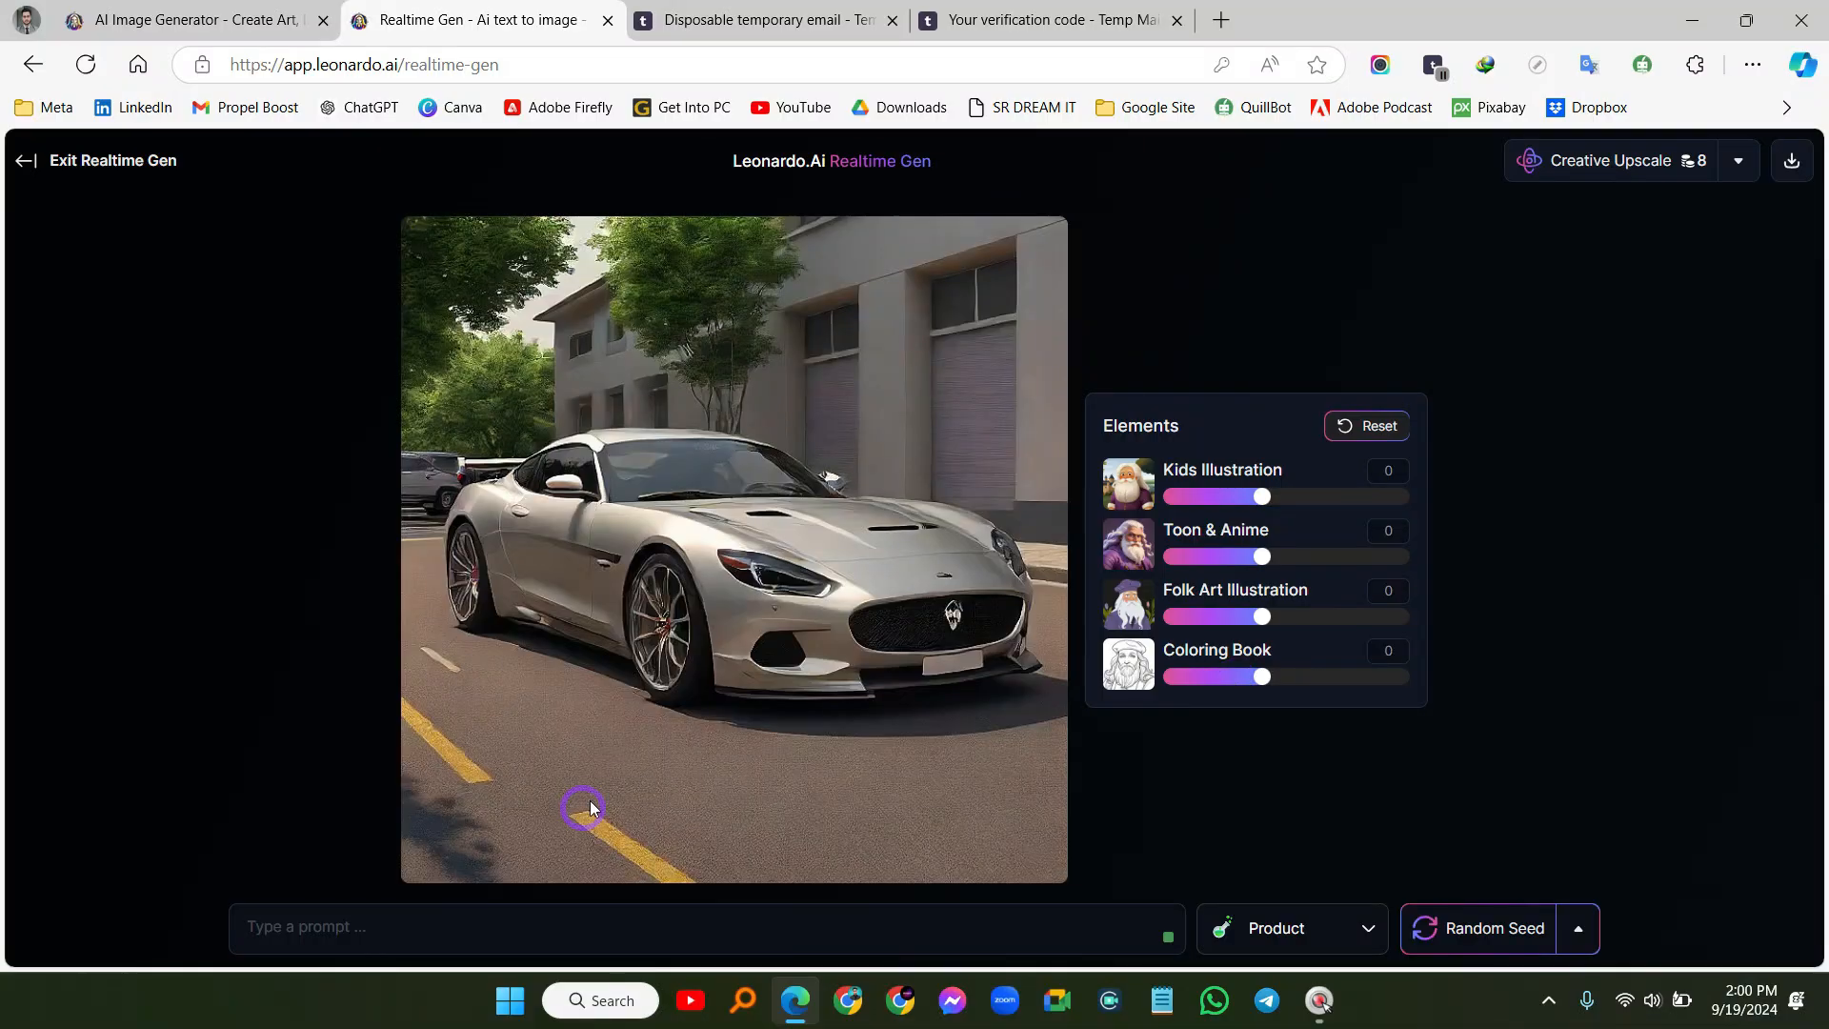
Generate a Product-style image from the prompt "an electric fan is charging"
click(304, 929)
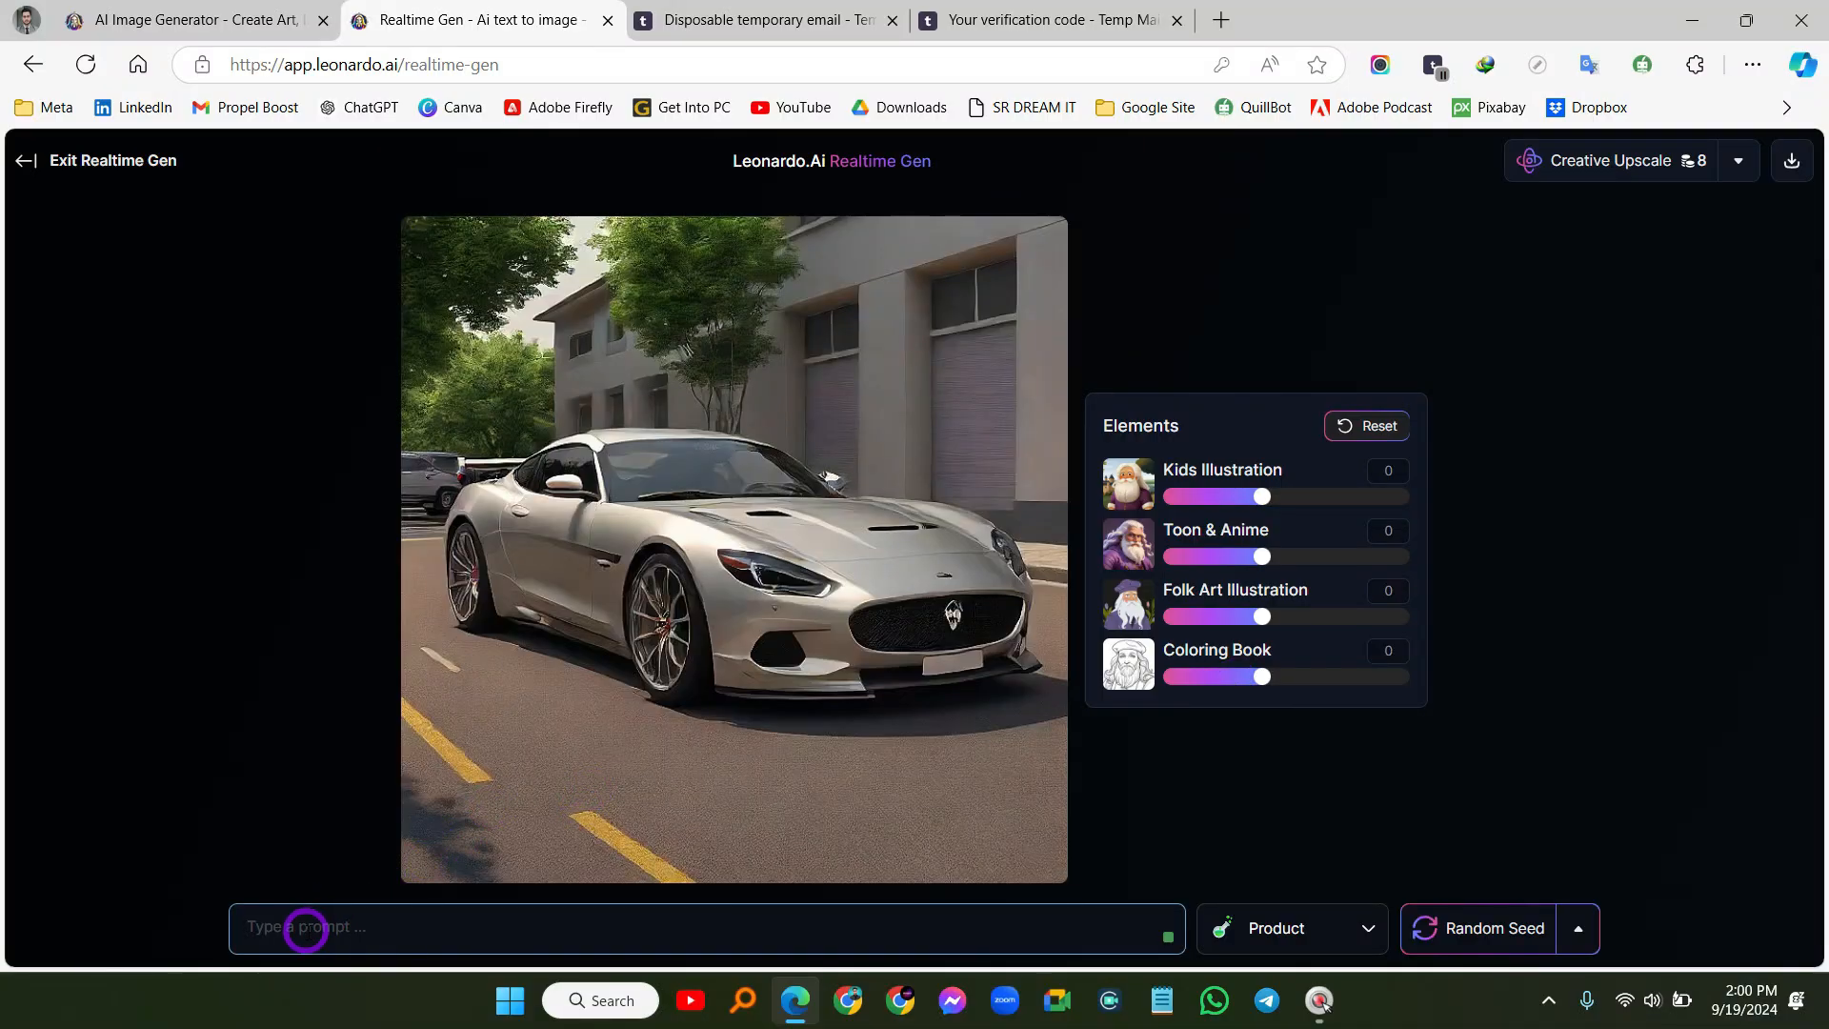
text(a electrick fan)
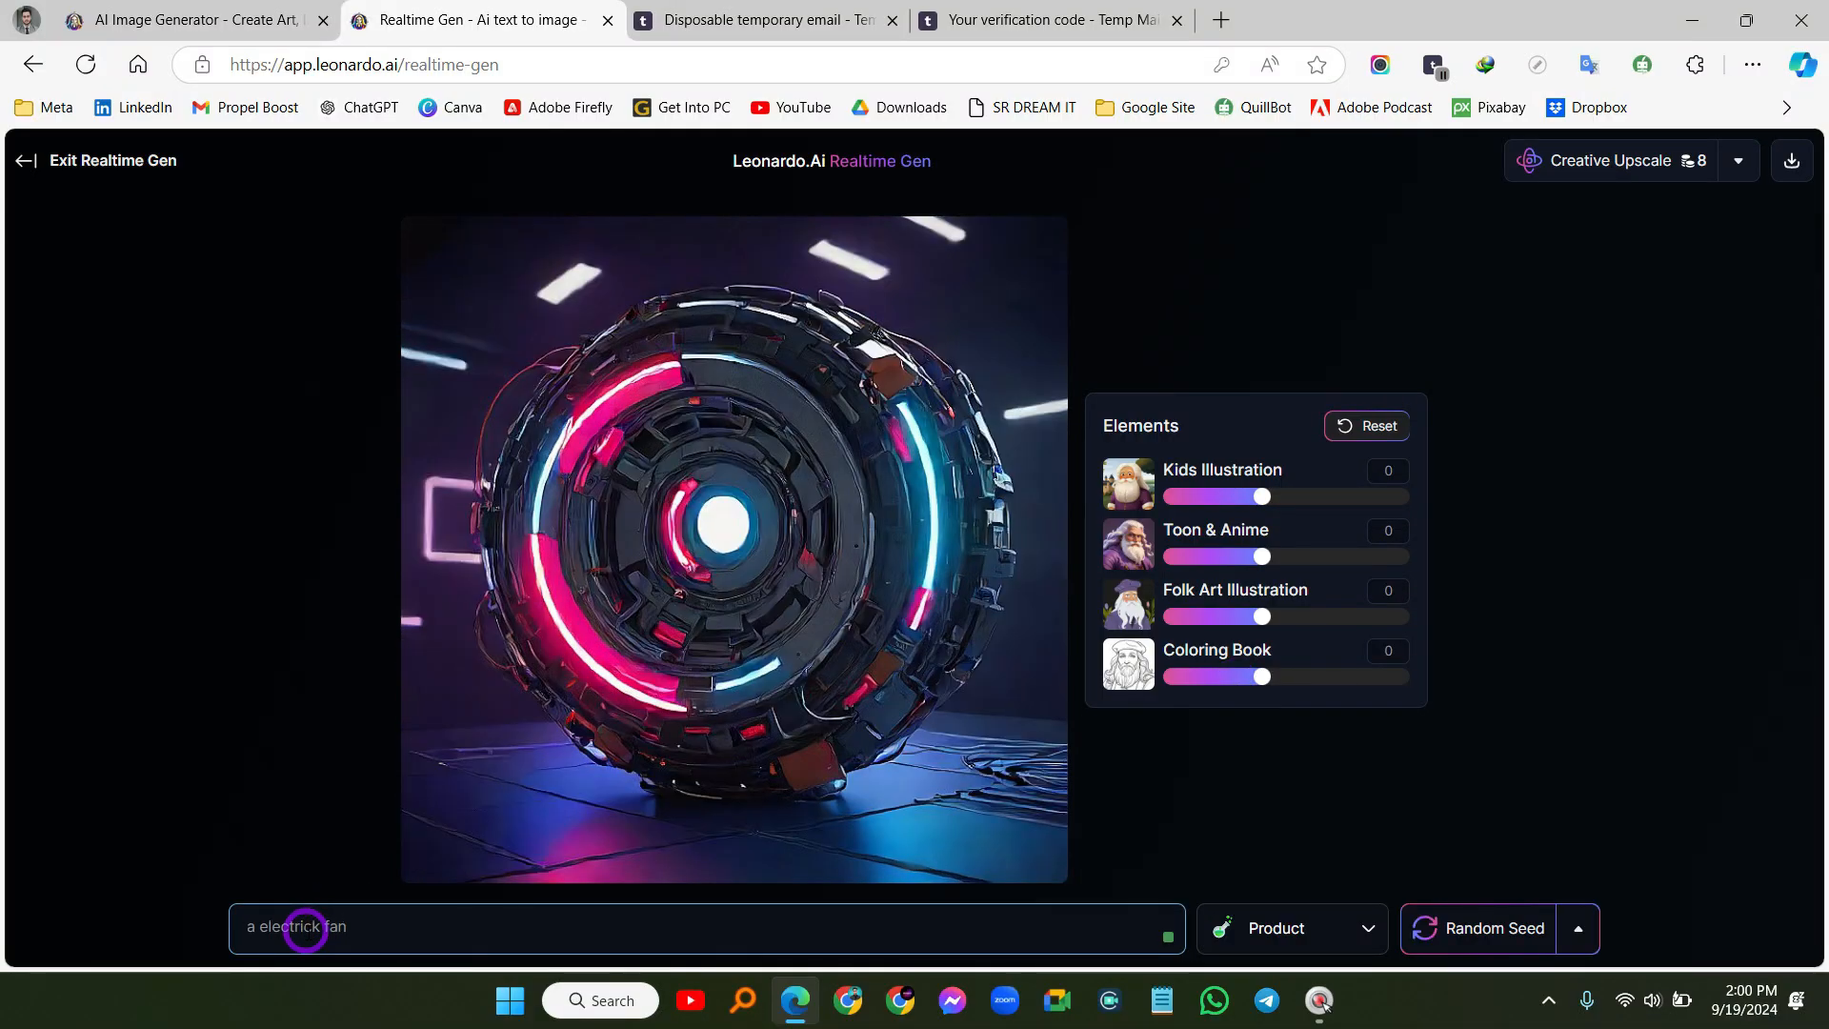
key(BackSpace)
click(274, 926)
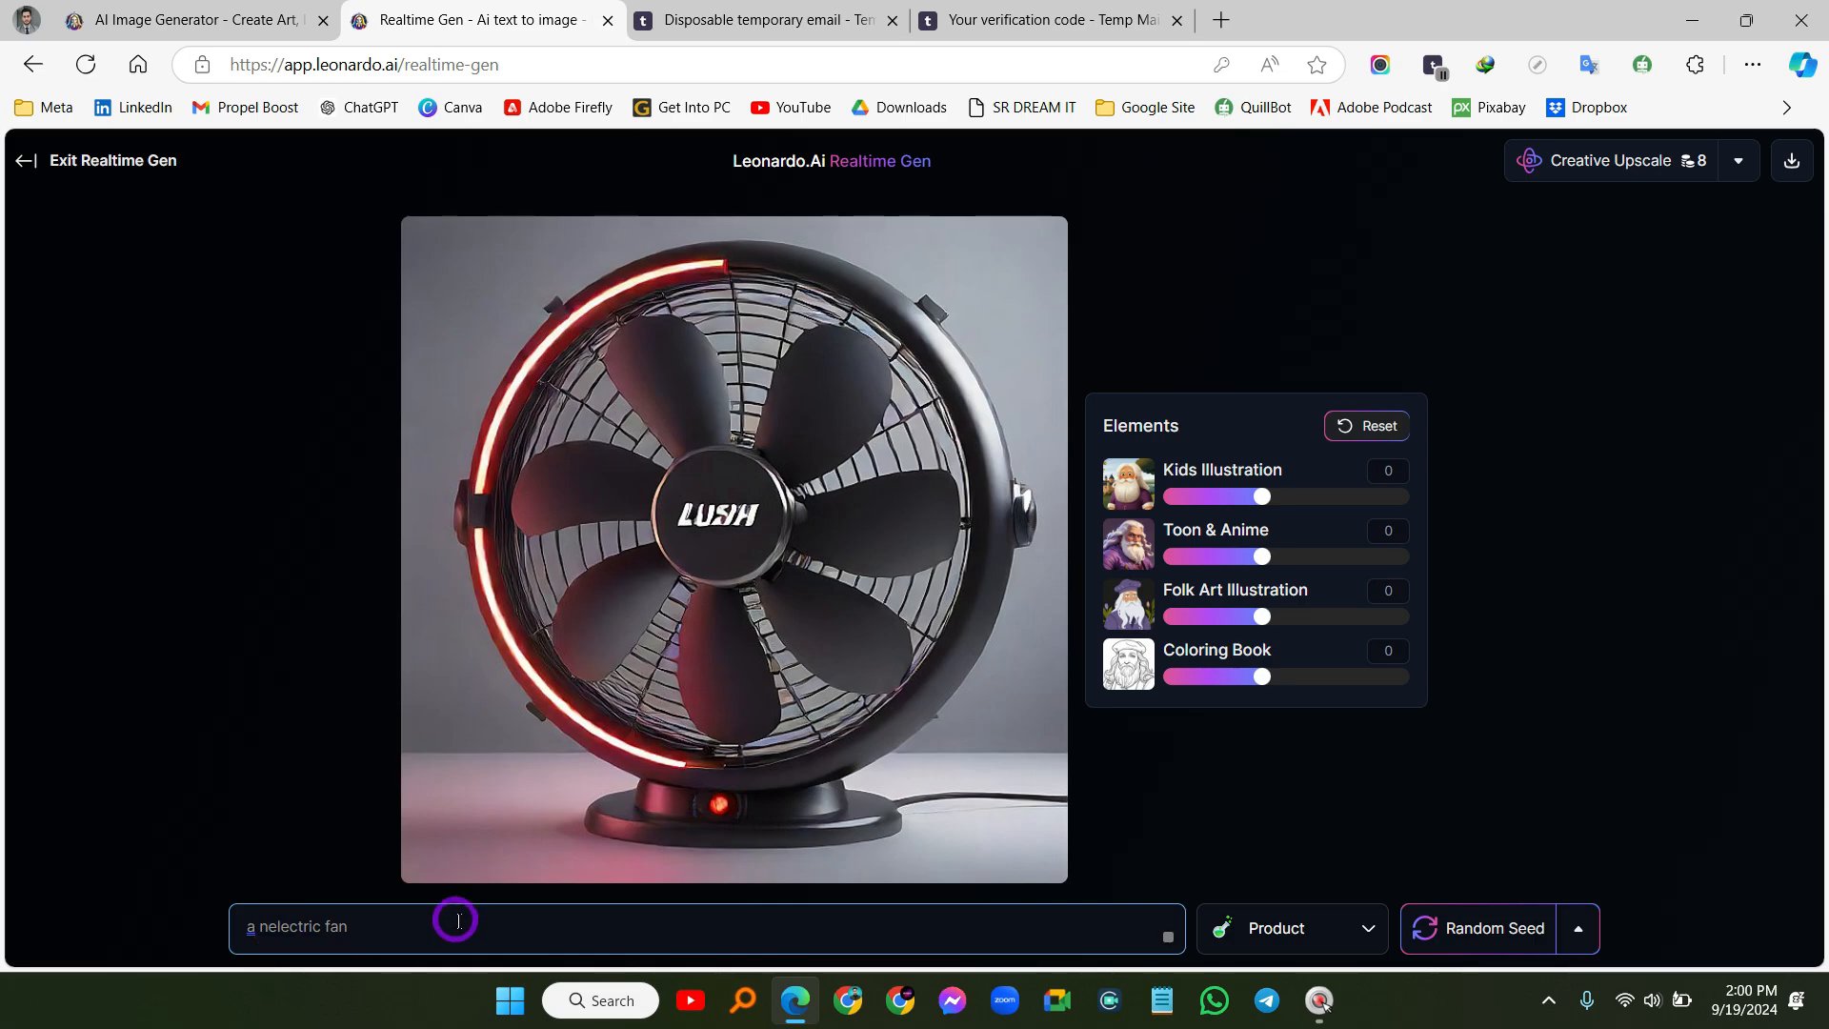
key(ctrl+a)
text(an electric fan is charging)
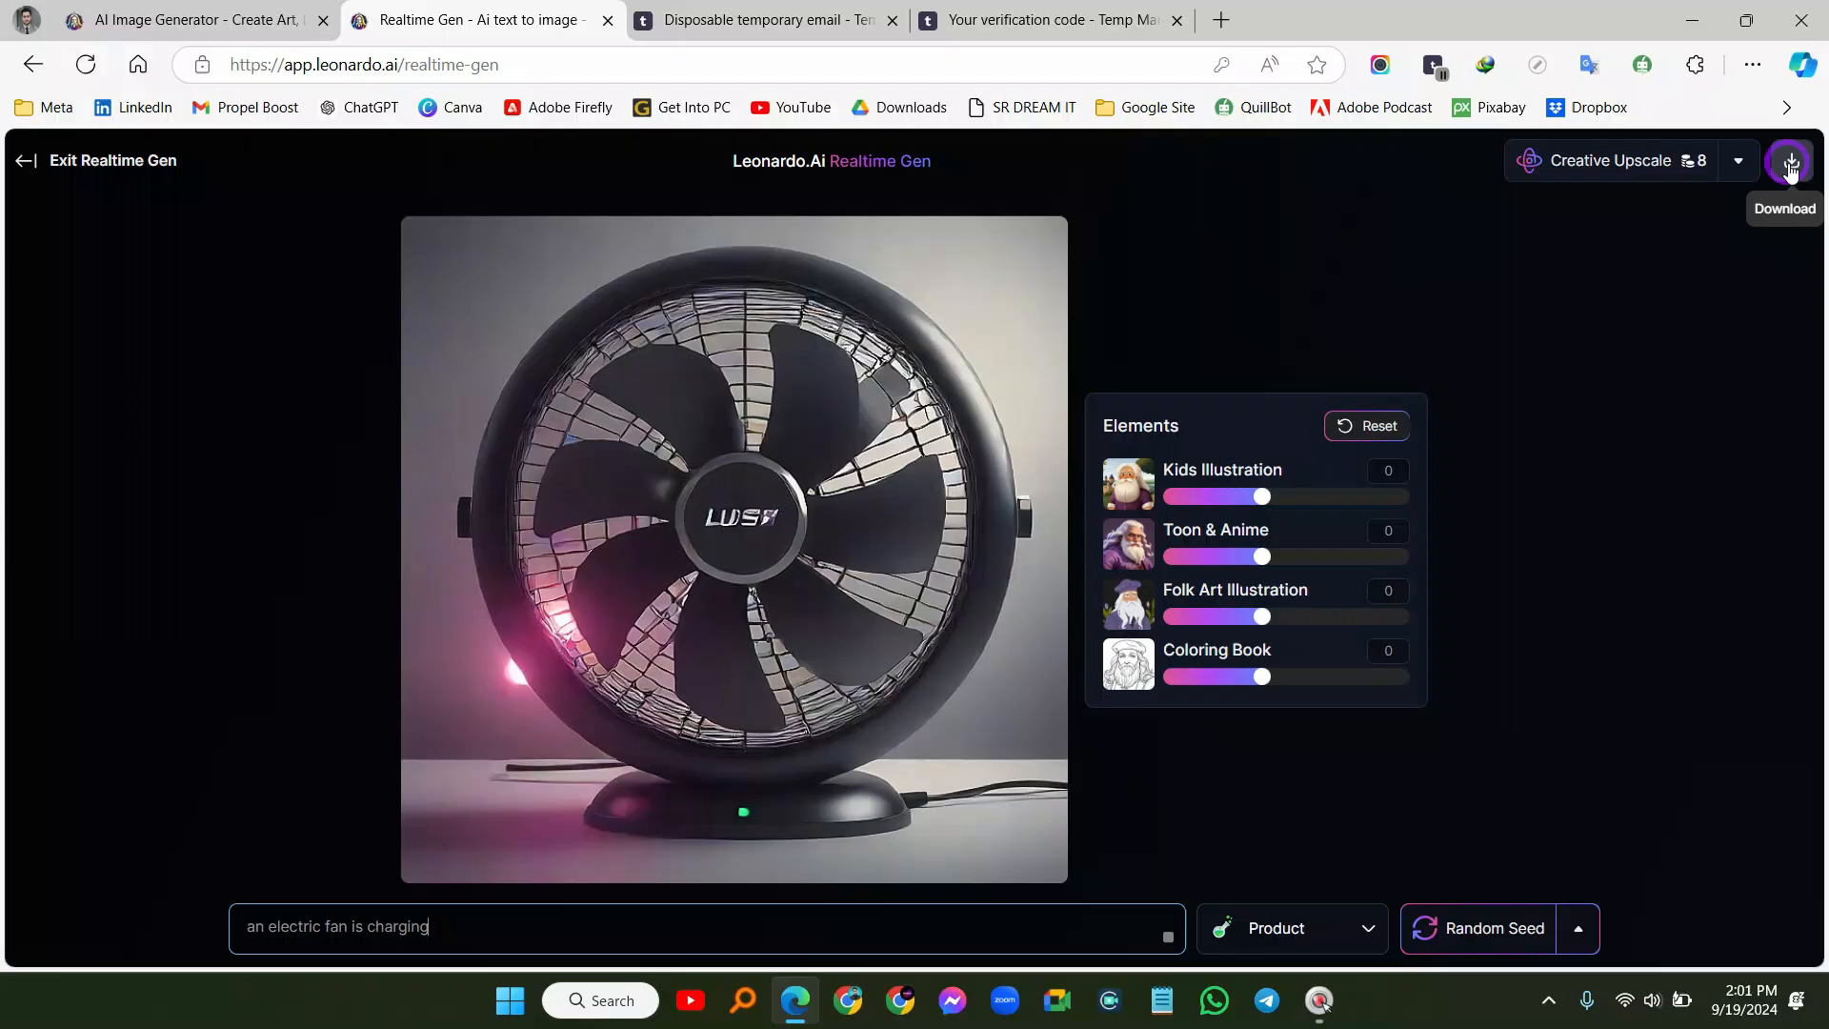
Download the electric fan image and inspect the downloaded file up close in the image viewer
click(1791, 162)
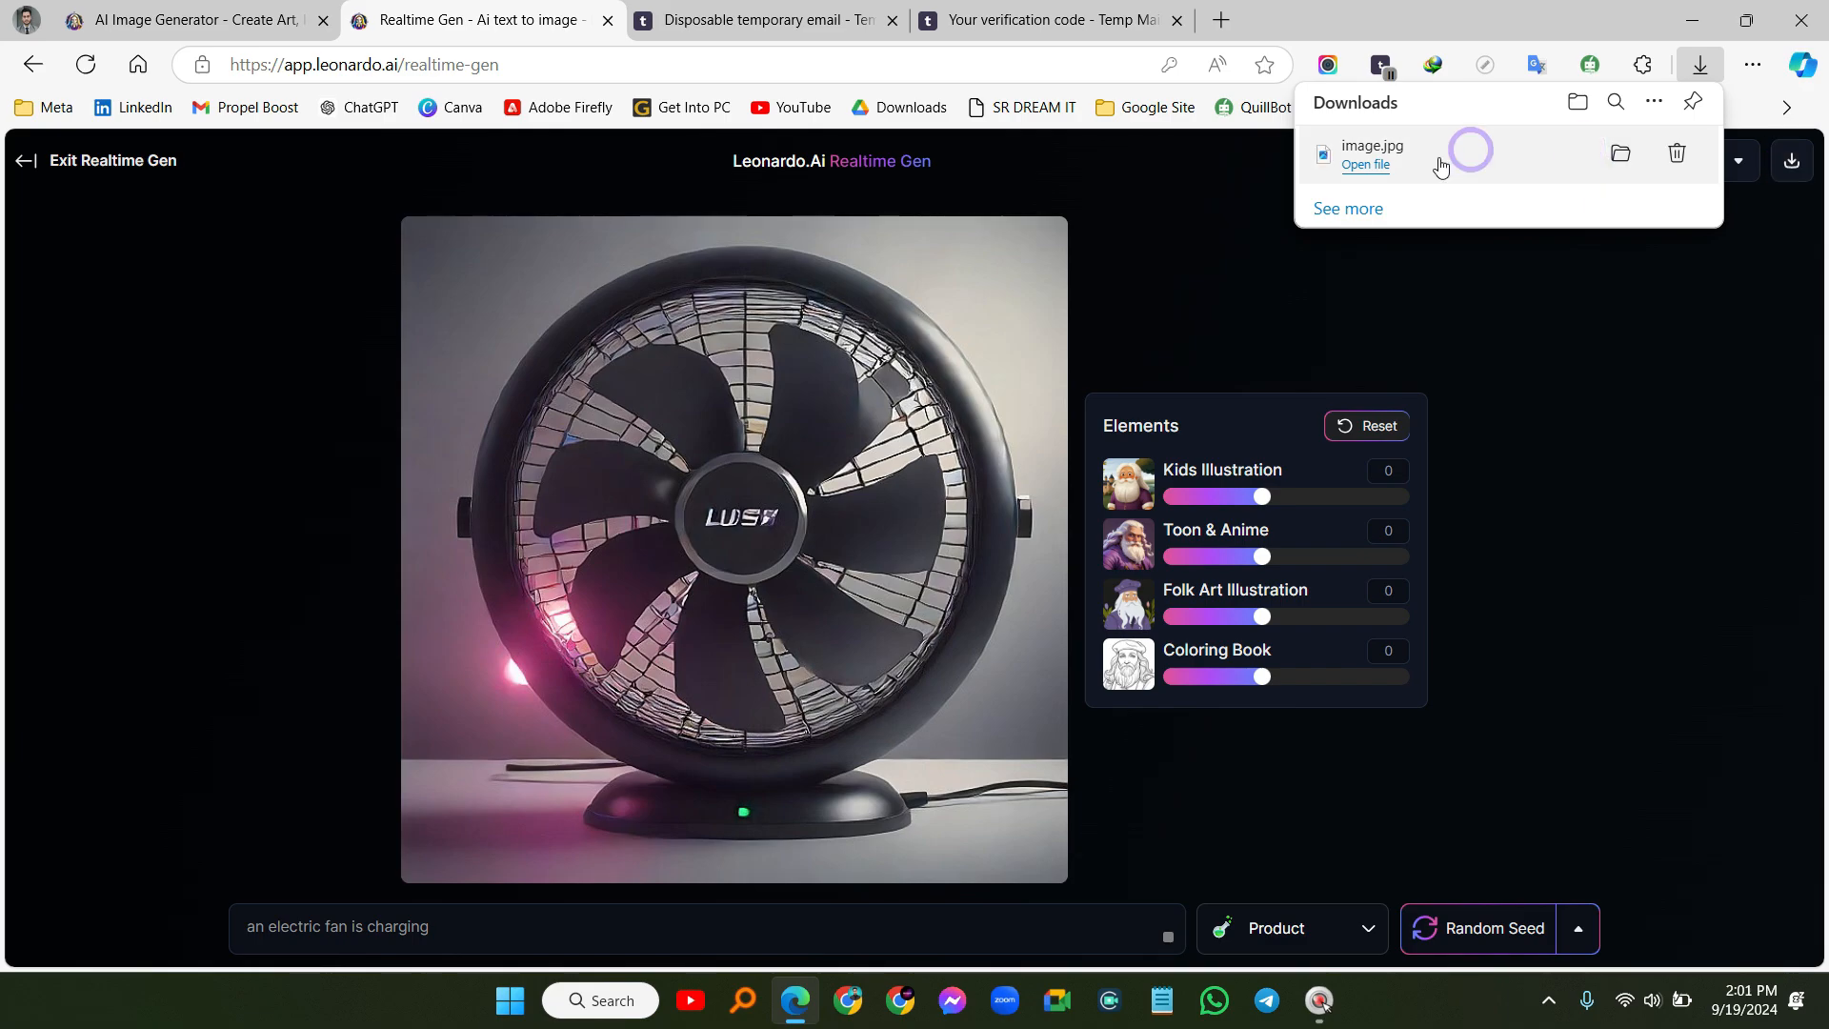
click(1431, 164)
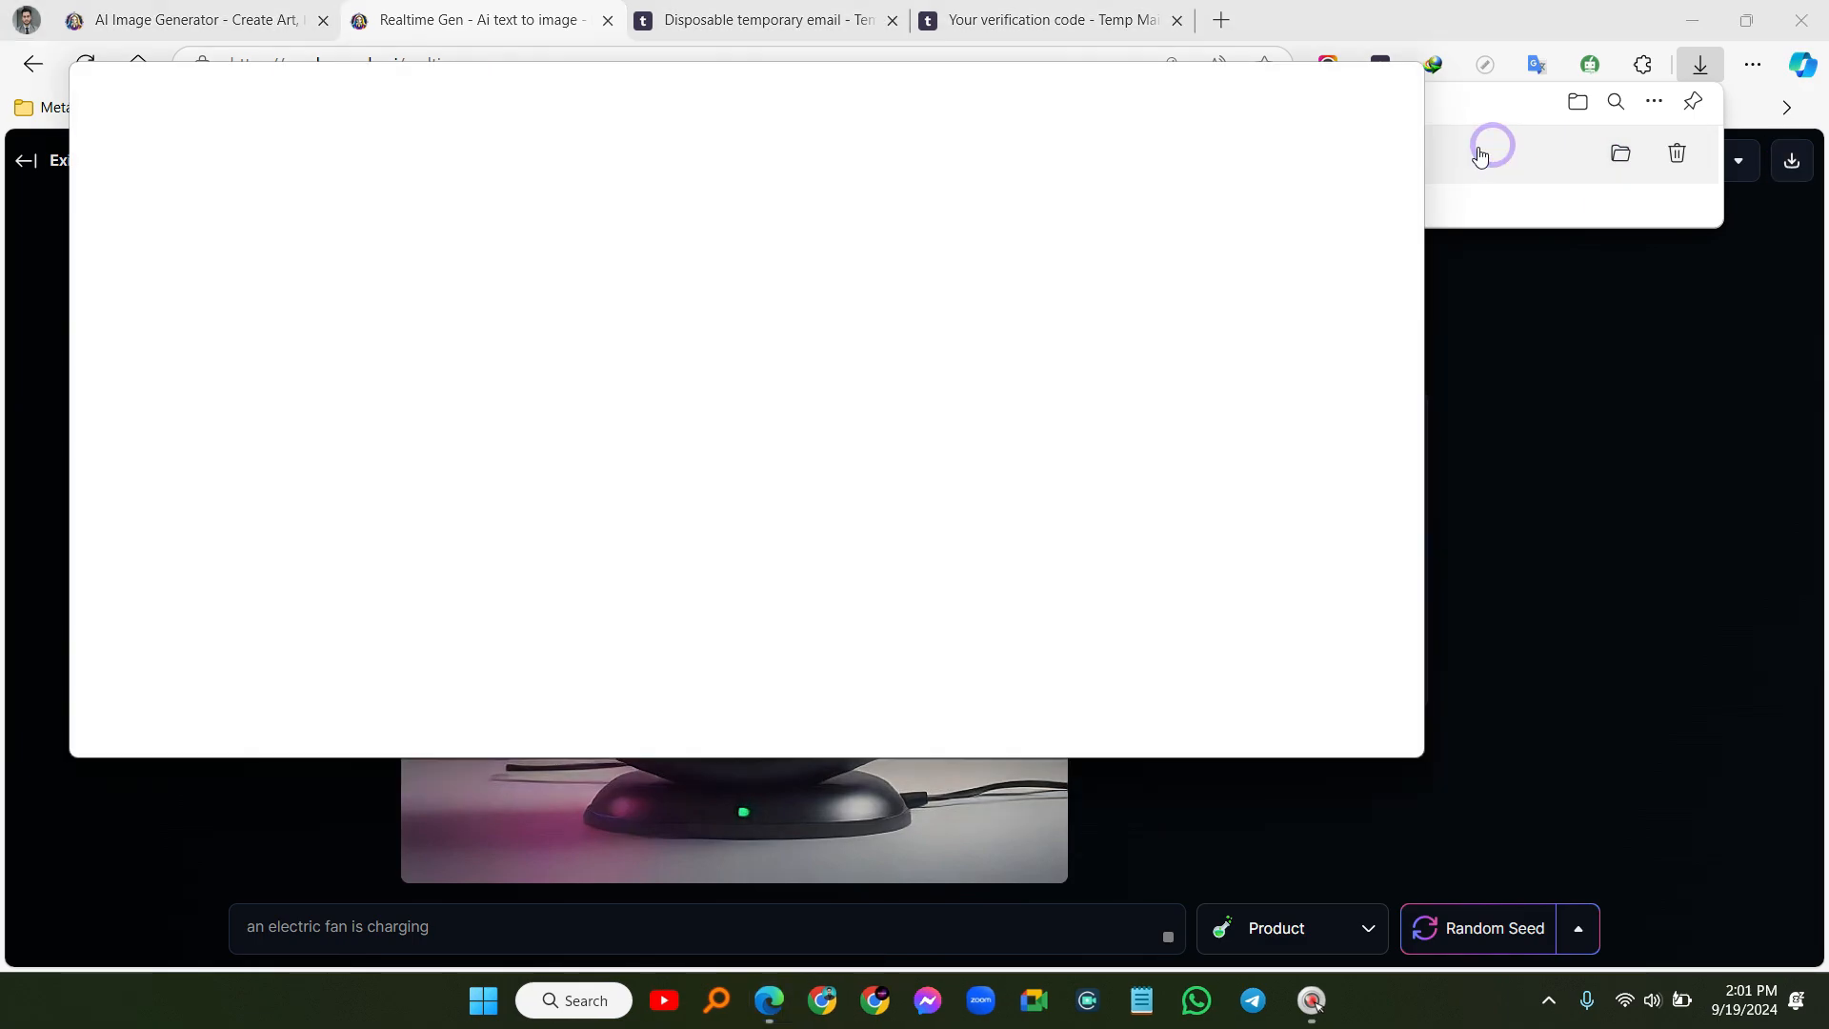
scroll(734, 390, up, 5)
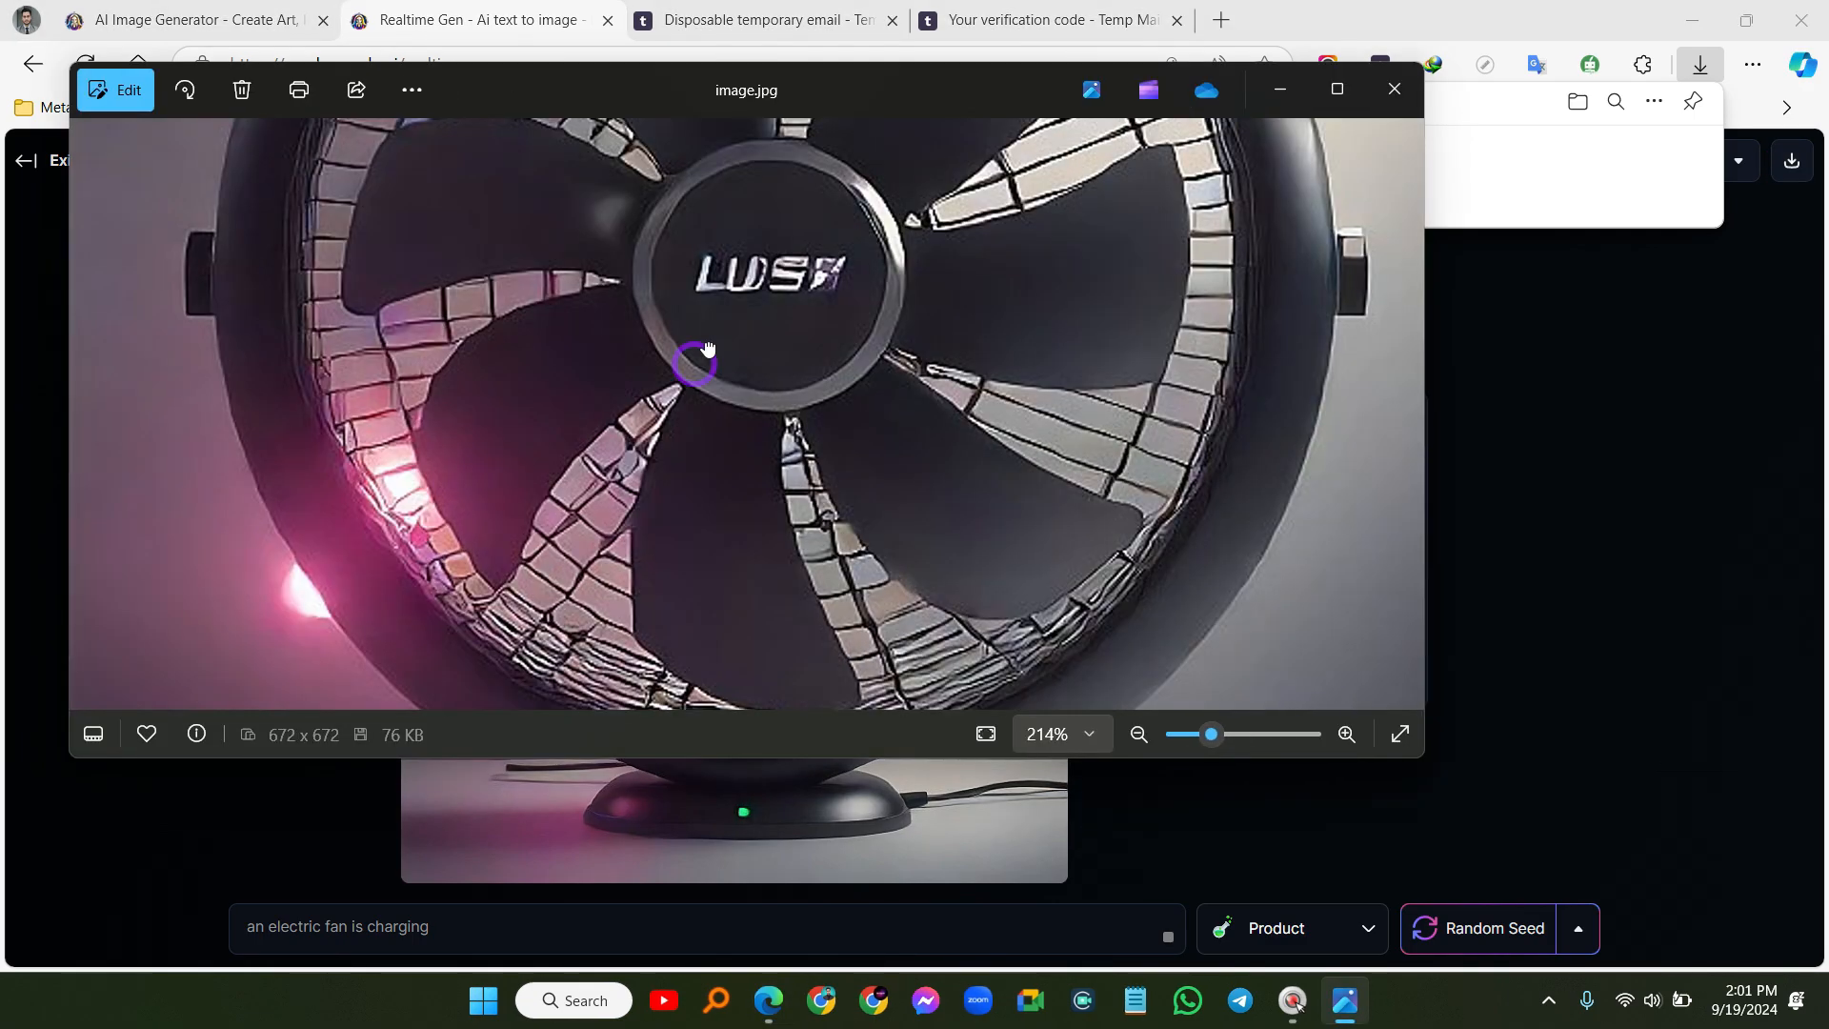
drag(707, 349, 775, 467)
scroll(781, 370, down, 5)
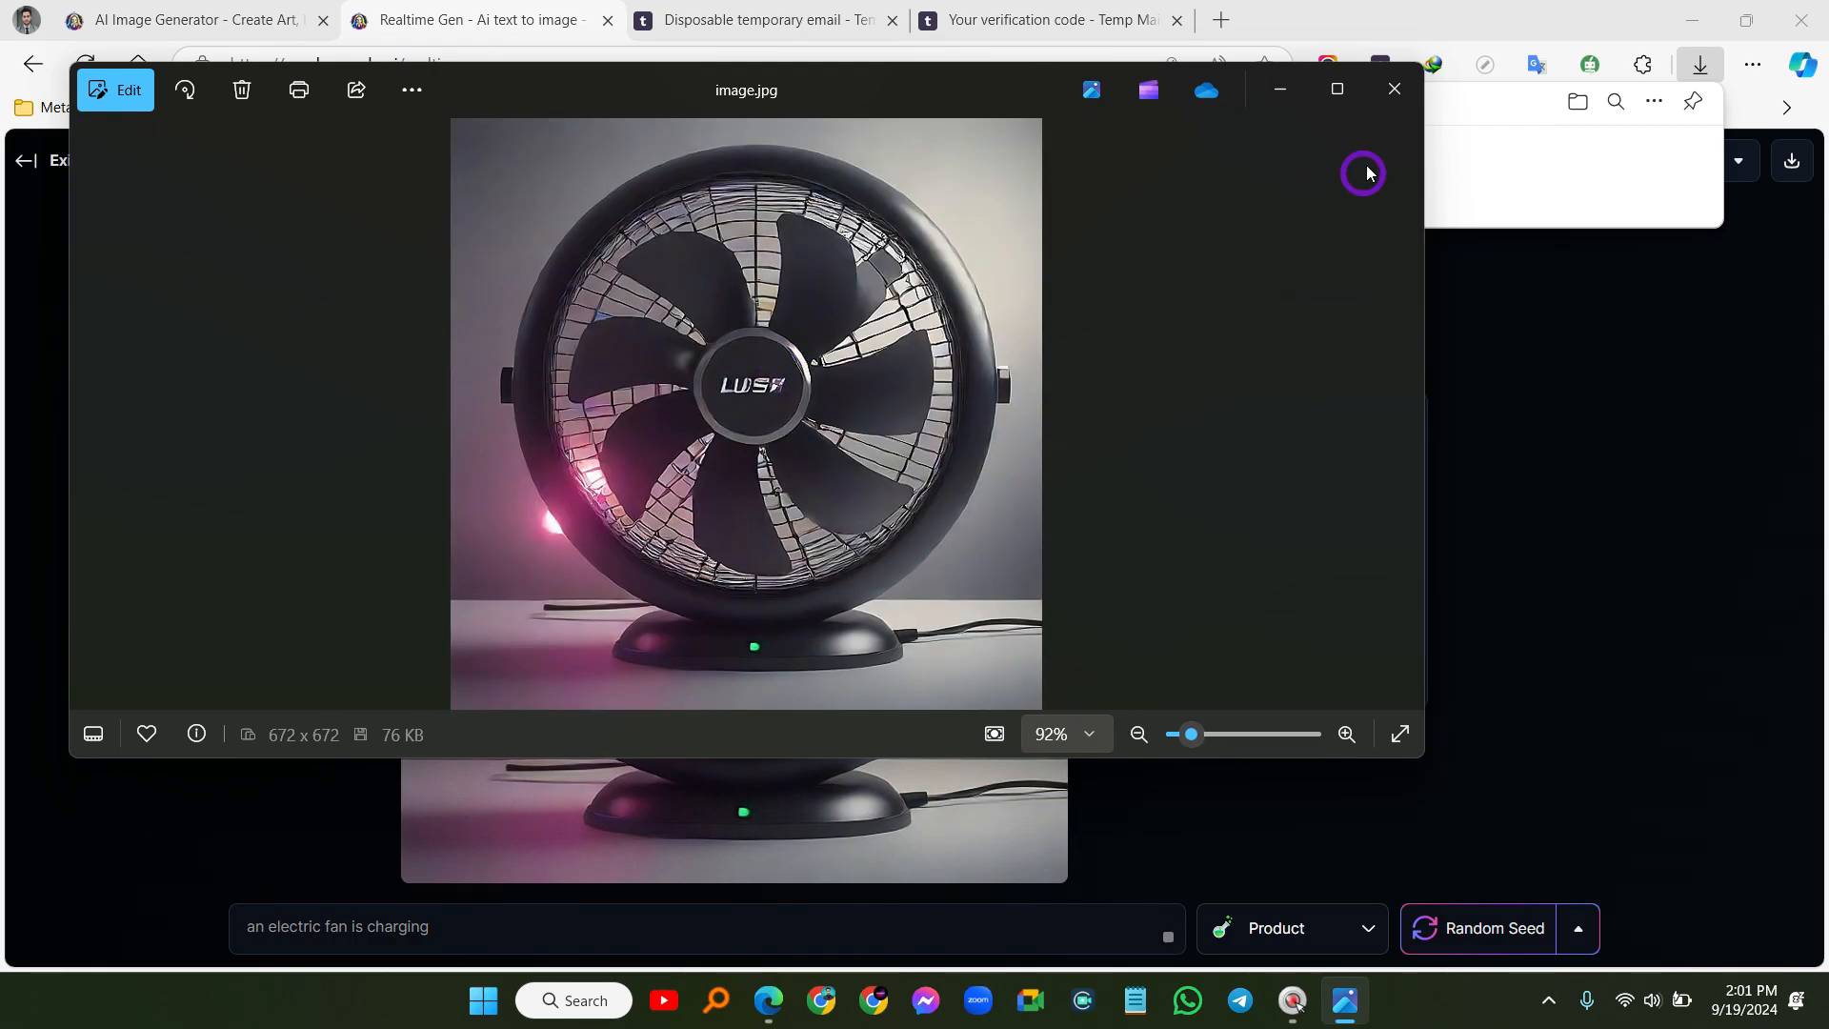
click(1394, 88)
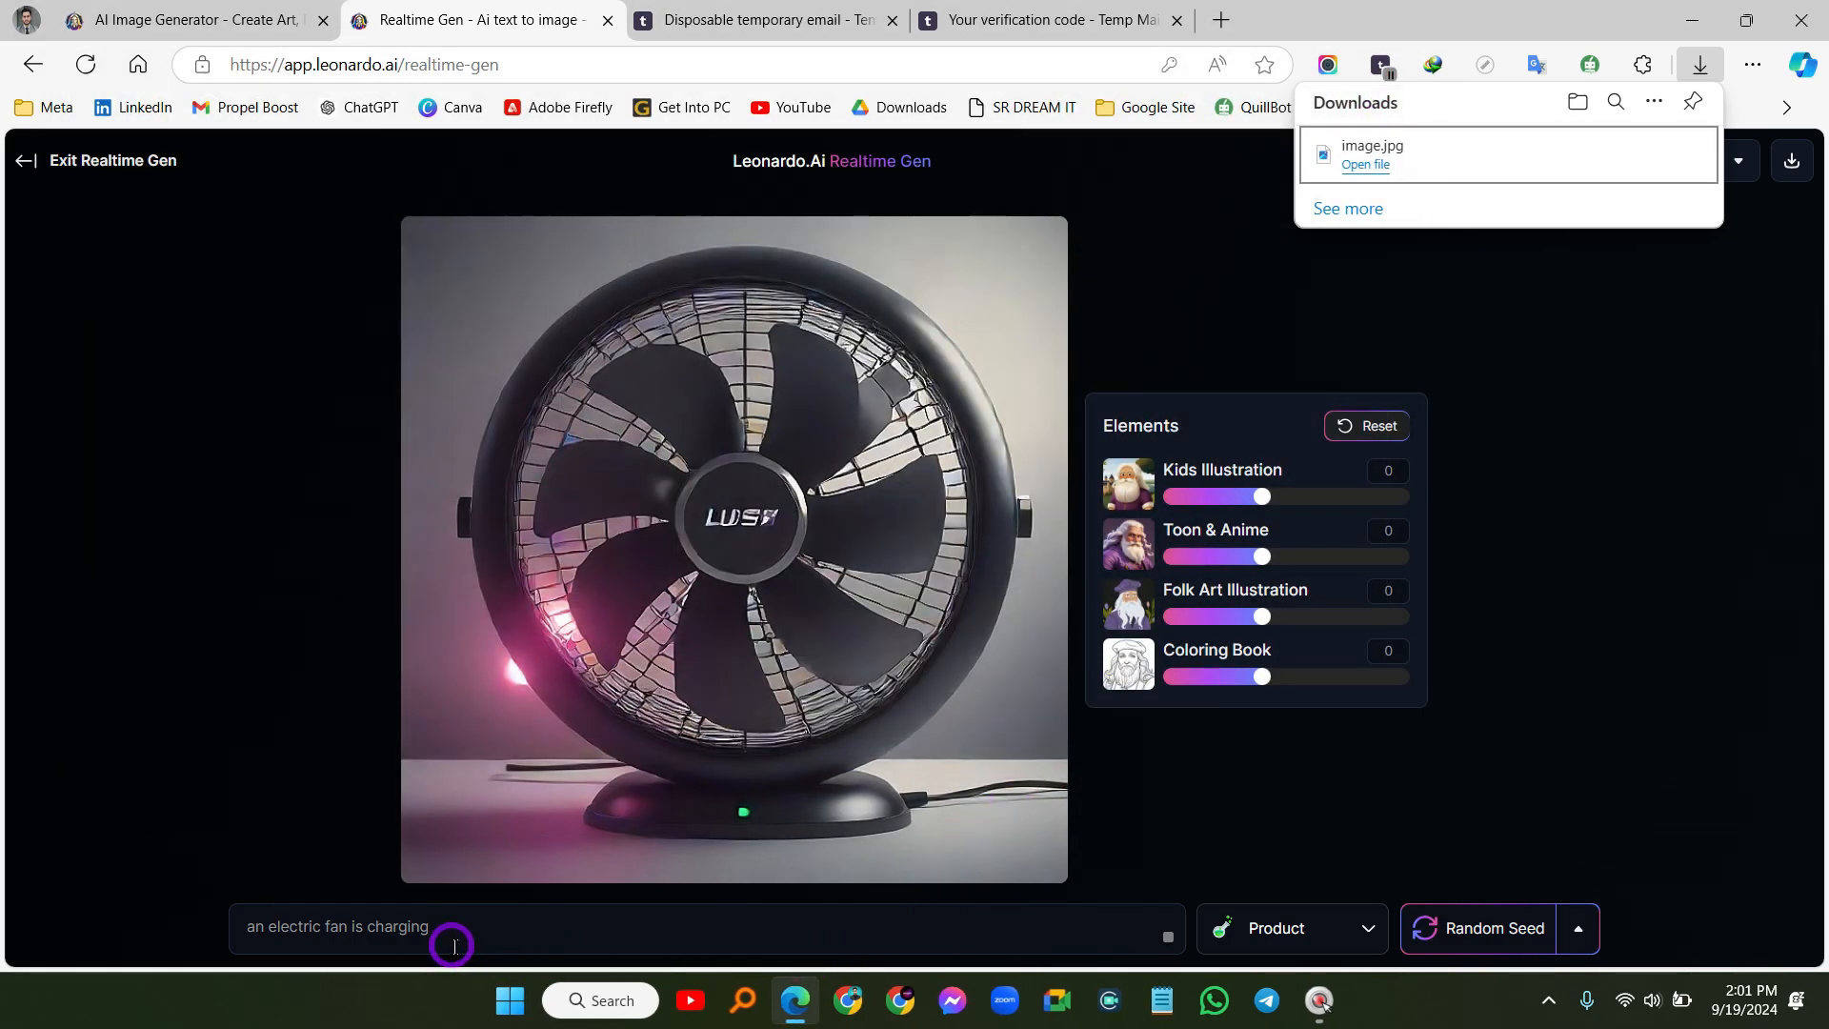
Clear the electric fan prompt and exit Realtime Gen to the home page
drag(431, 927, 243, 924)
key(BackSpace)
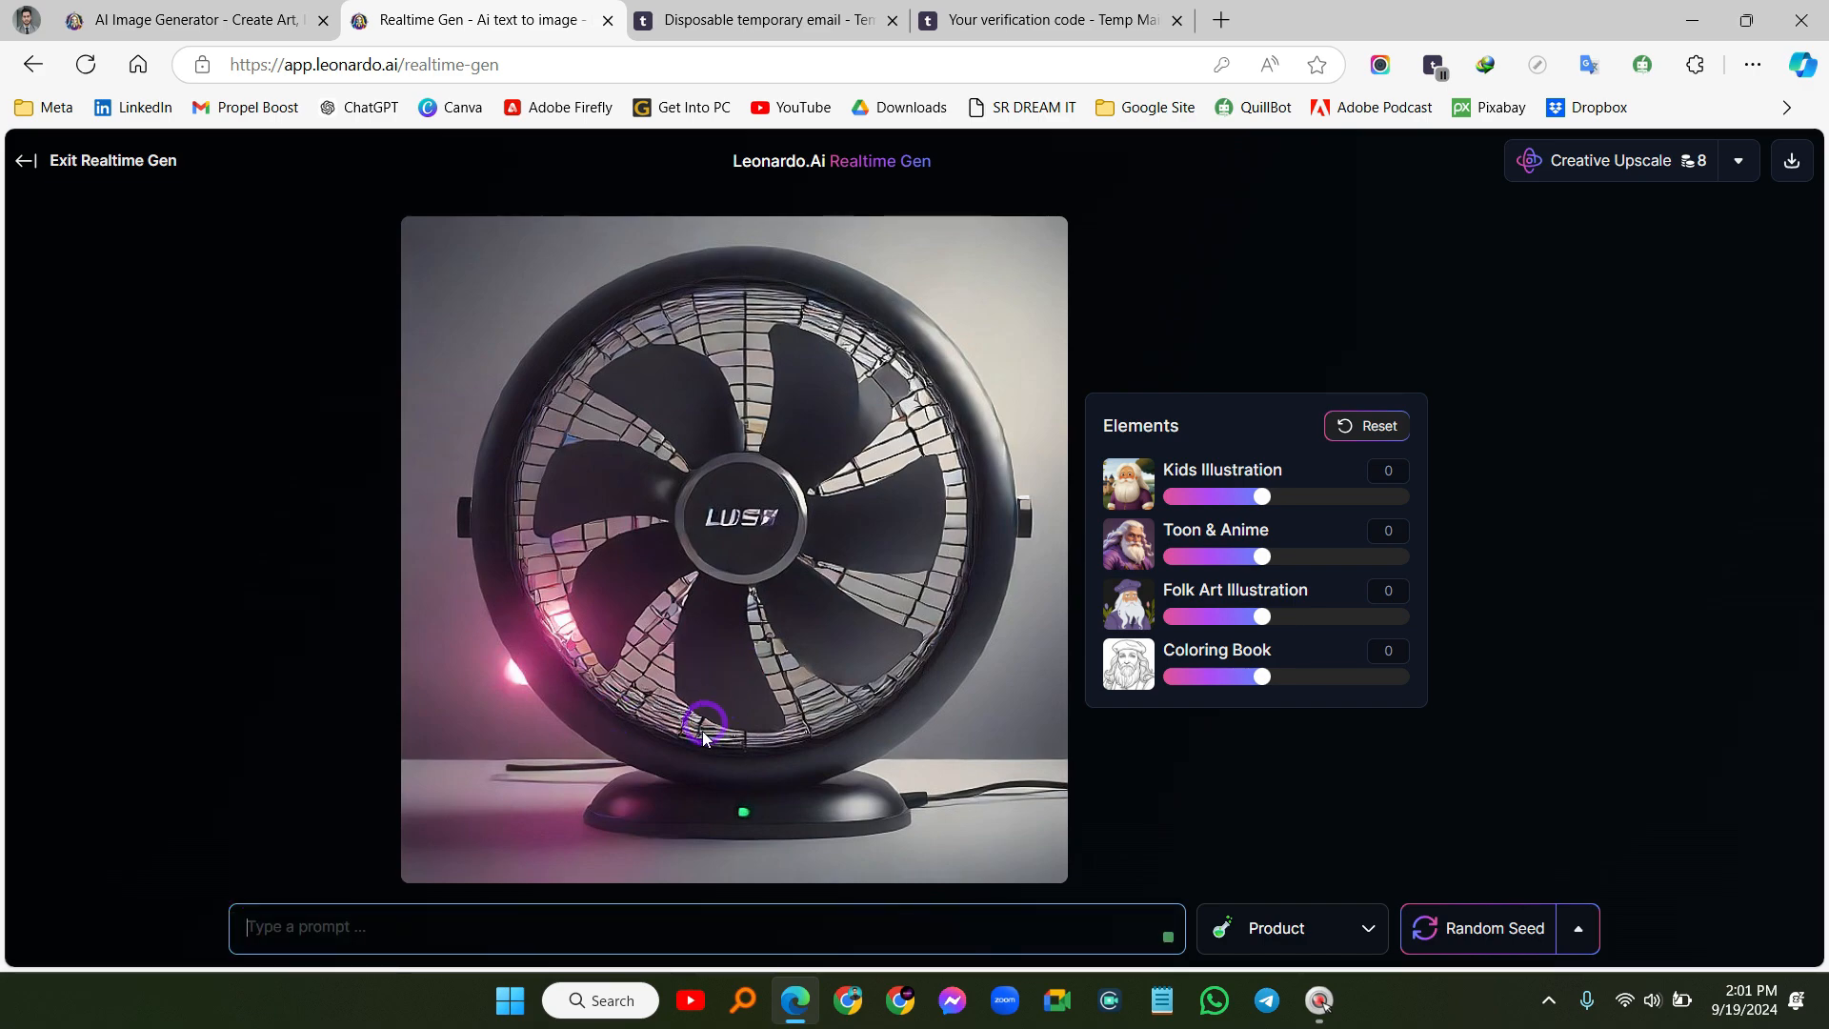
click(23, 162)
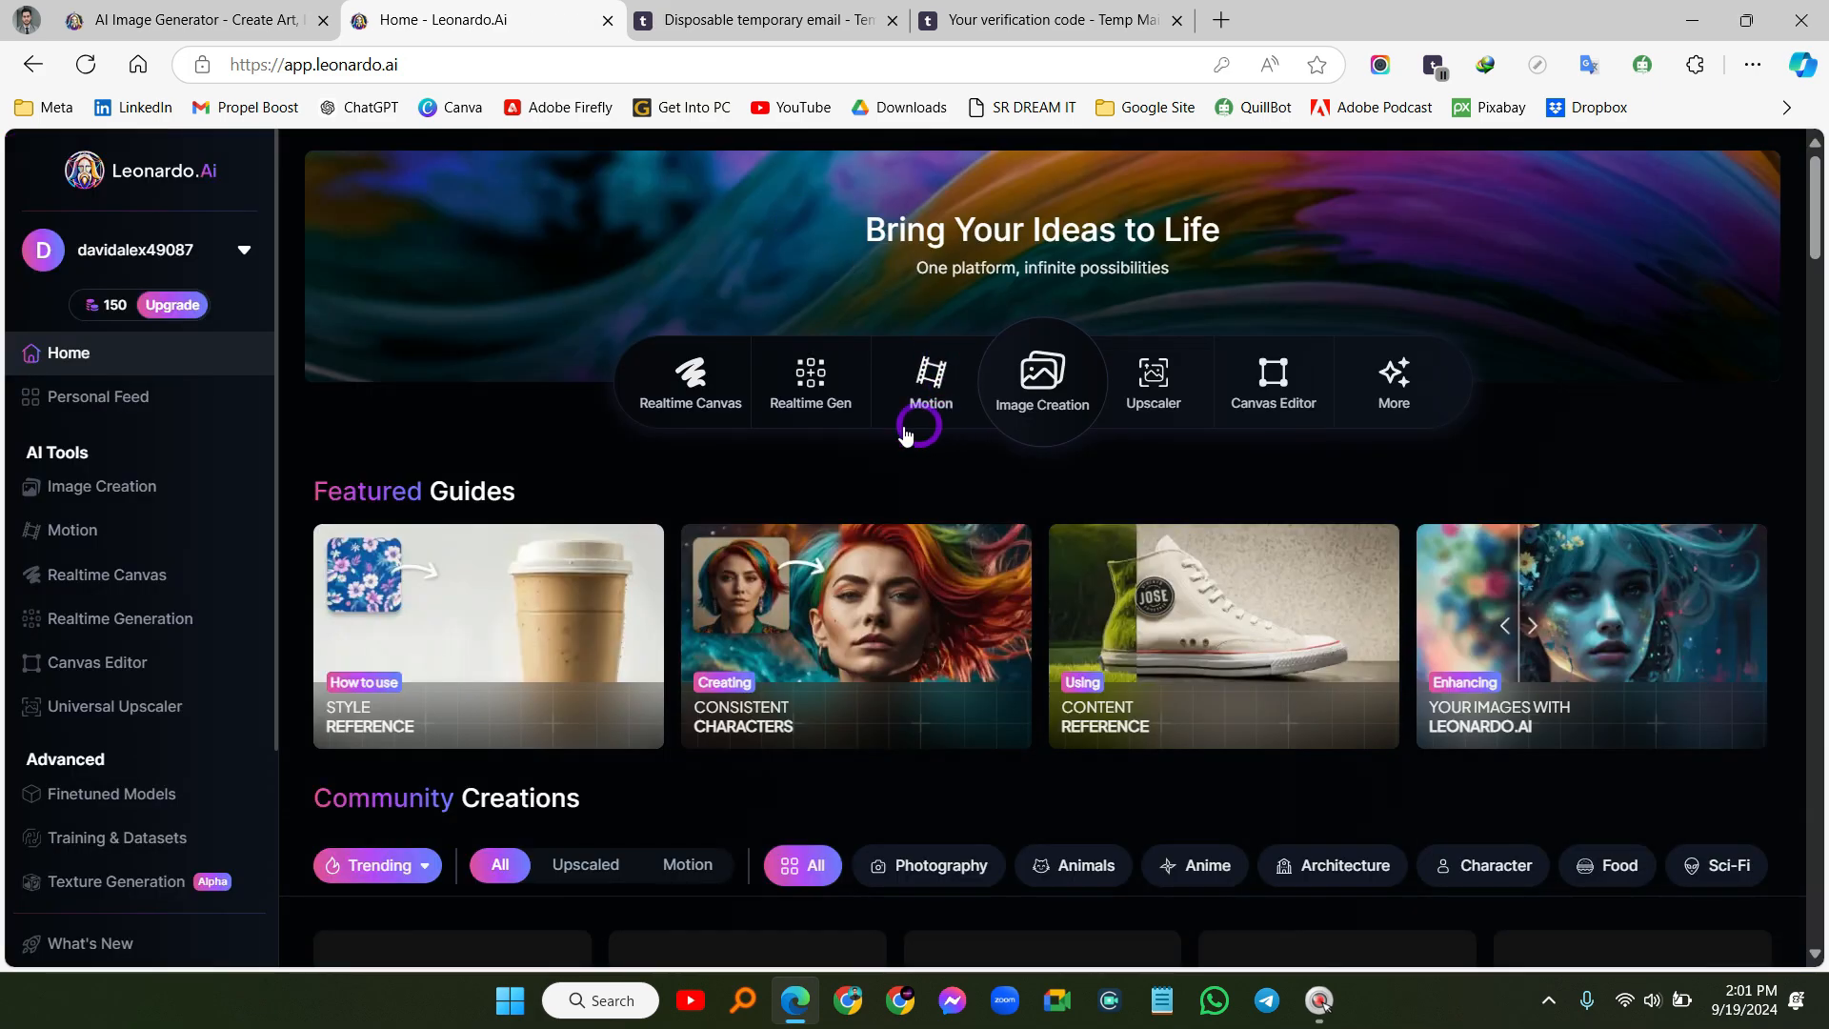
Open the Image Creation tool and dismiss its introductory tour
click(932, 395)
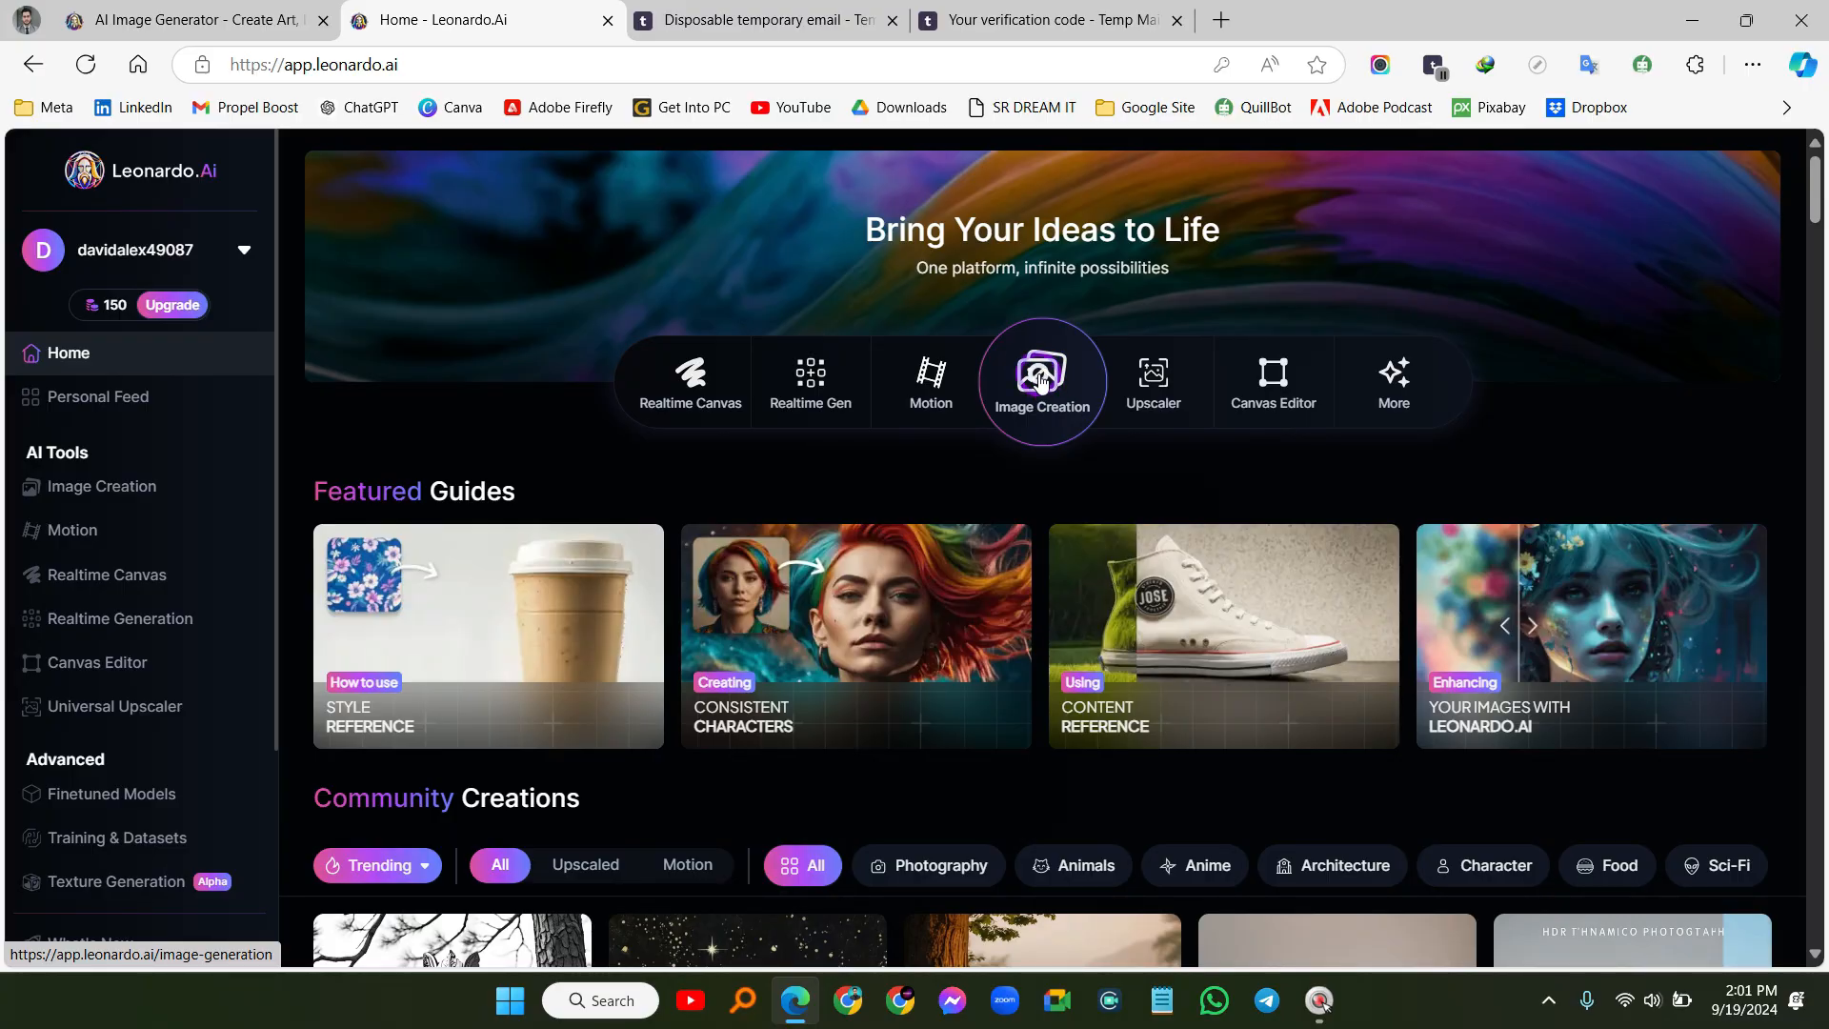
click(1052, 384)
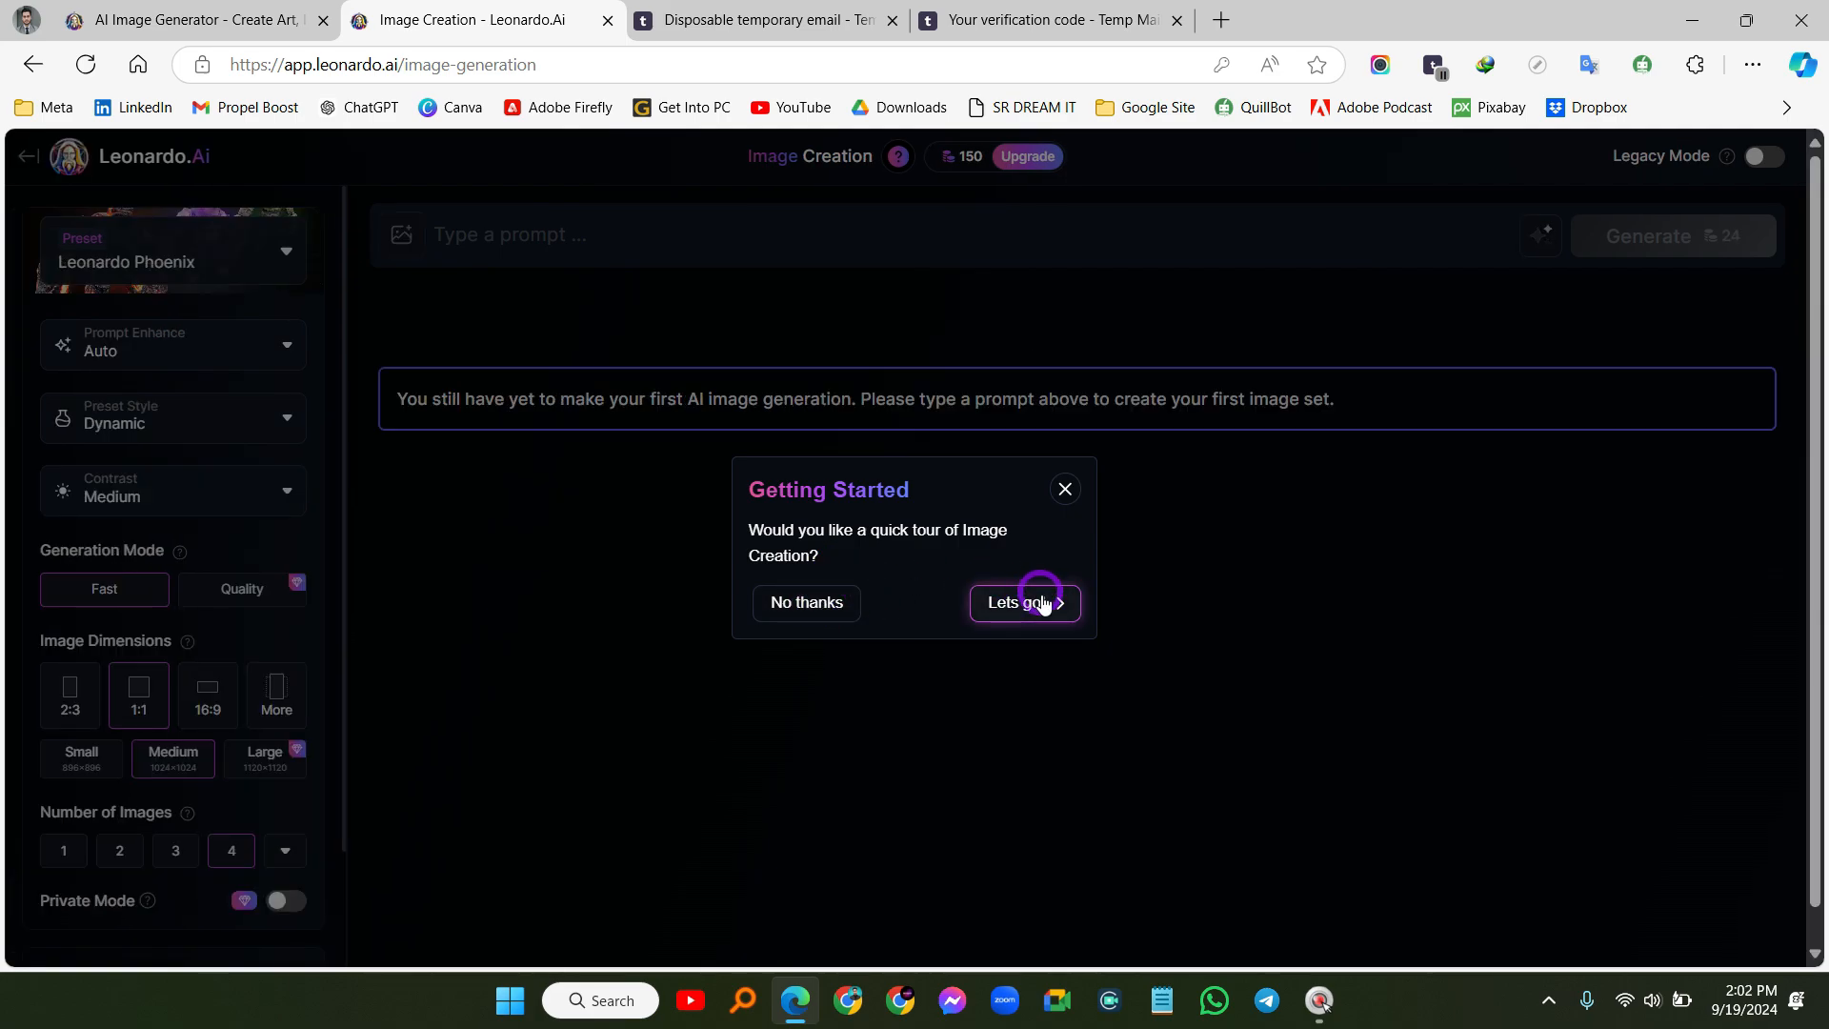
click(1065, 488)
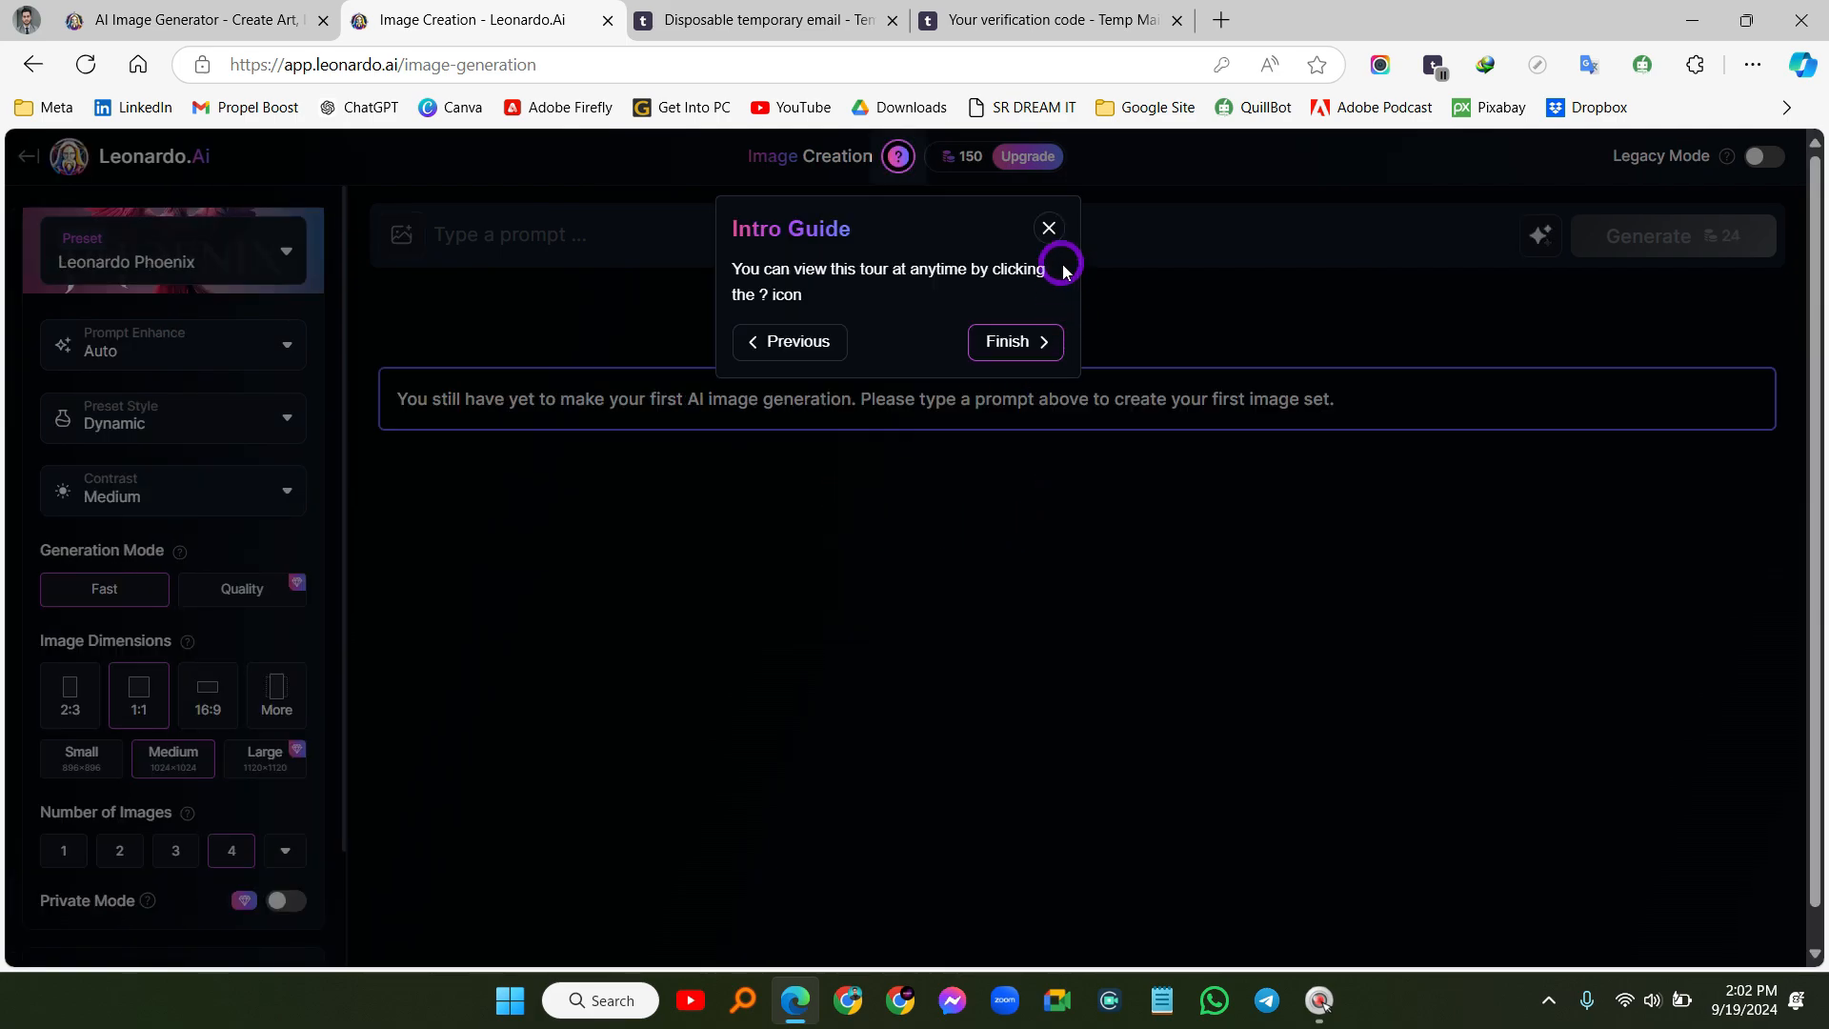
click(1049, 229)
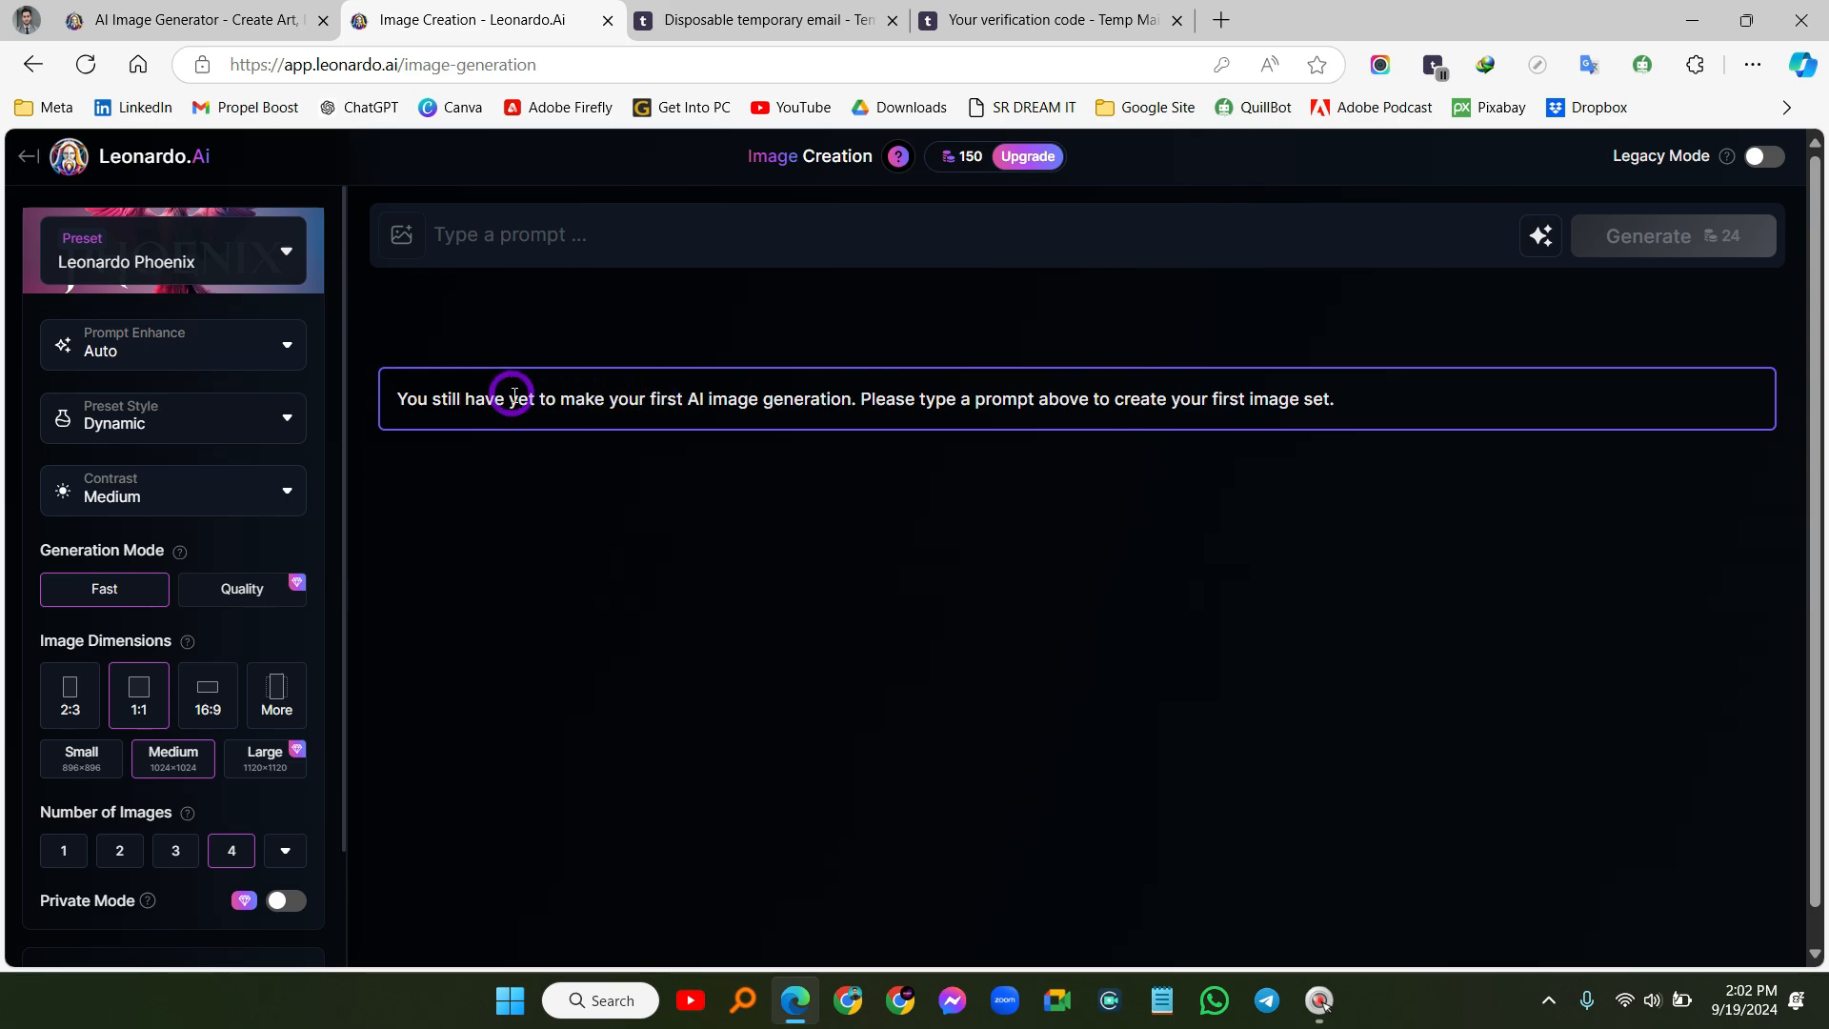
Examine the available options for Prompt Enhance, Preset Style and Contrast without changing them
click(174, 350)
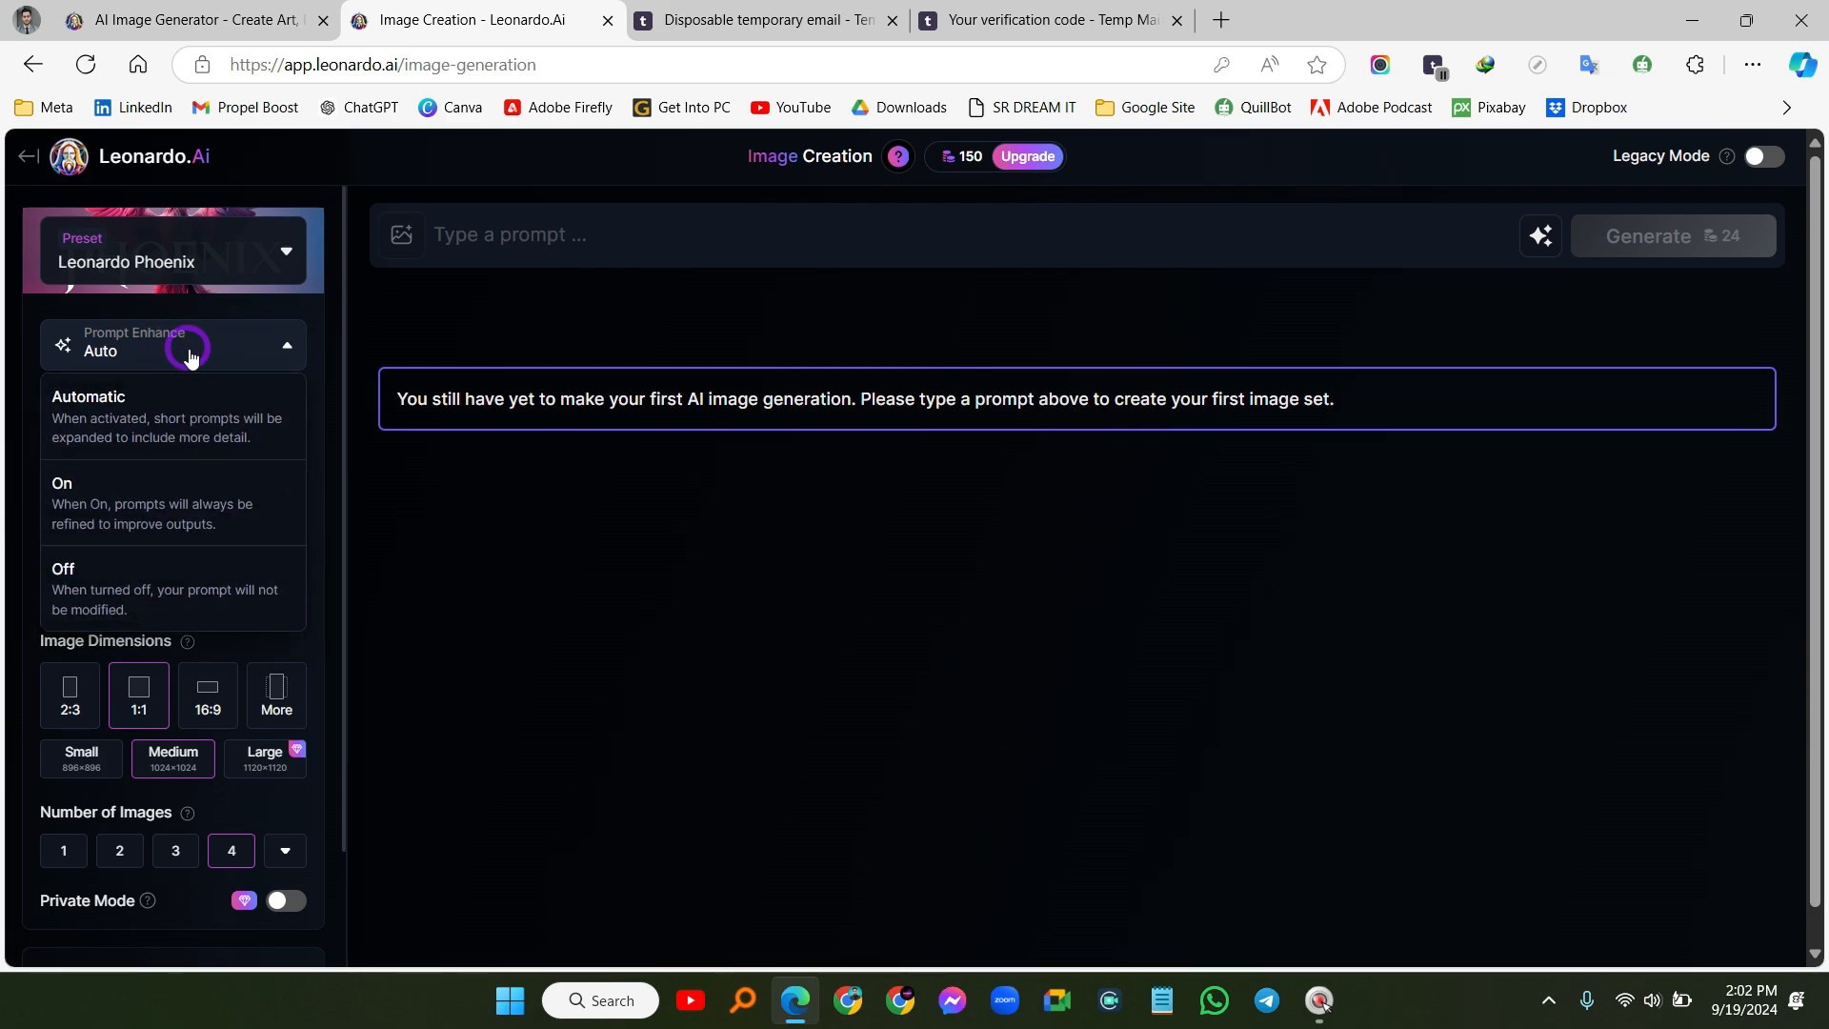
click(229, 354)
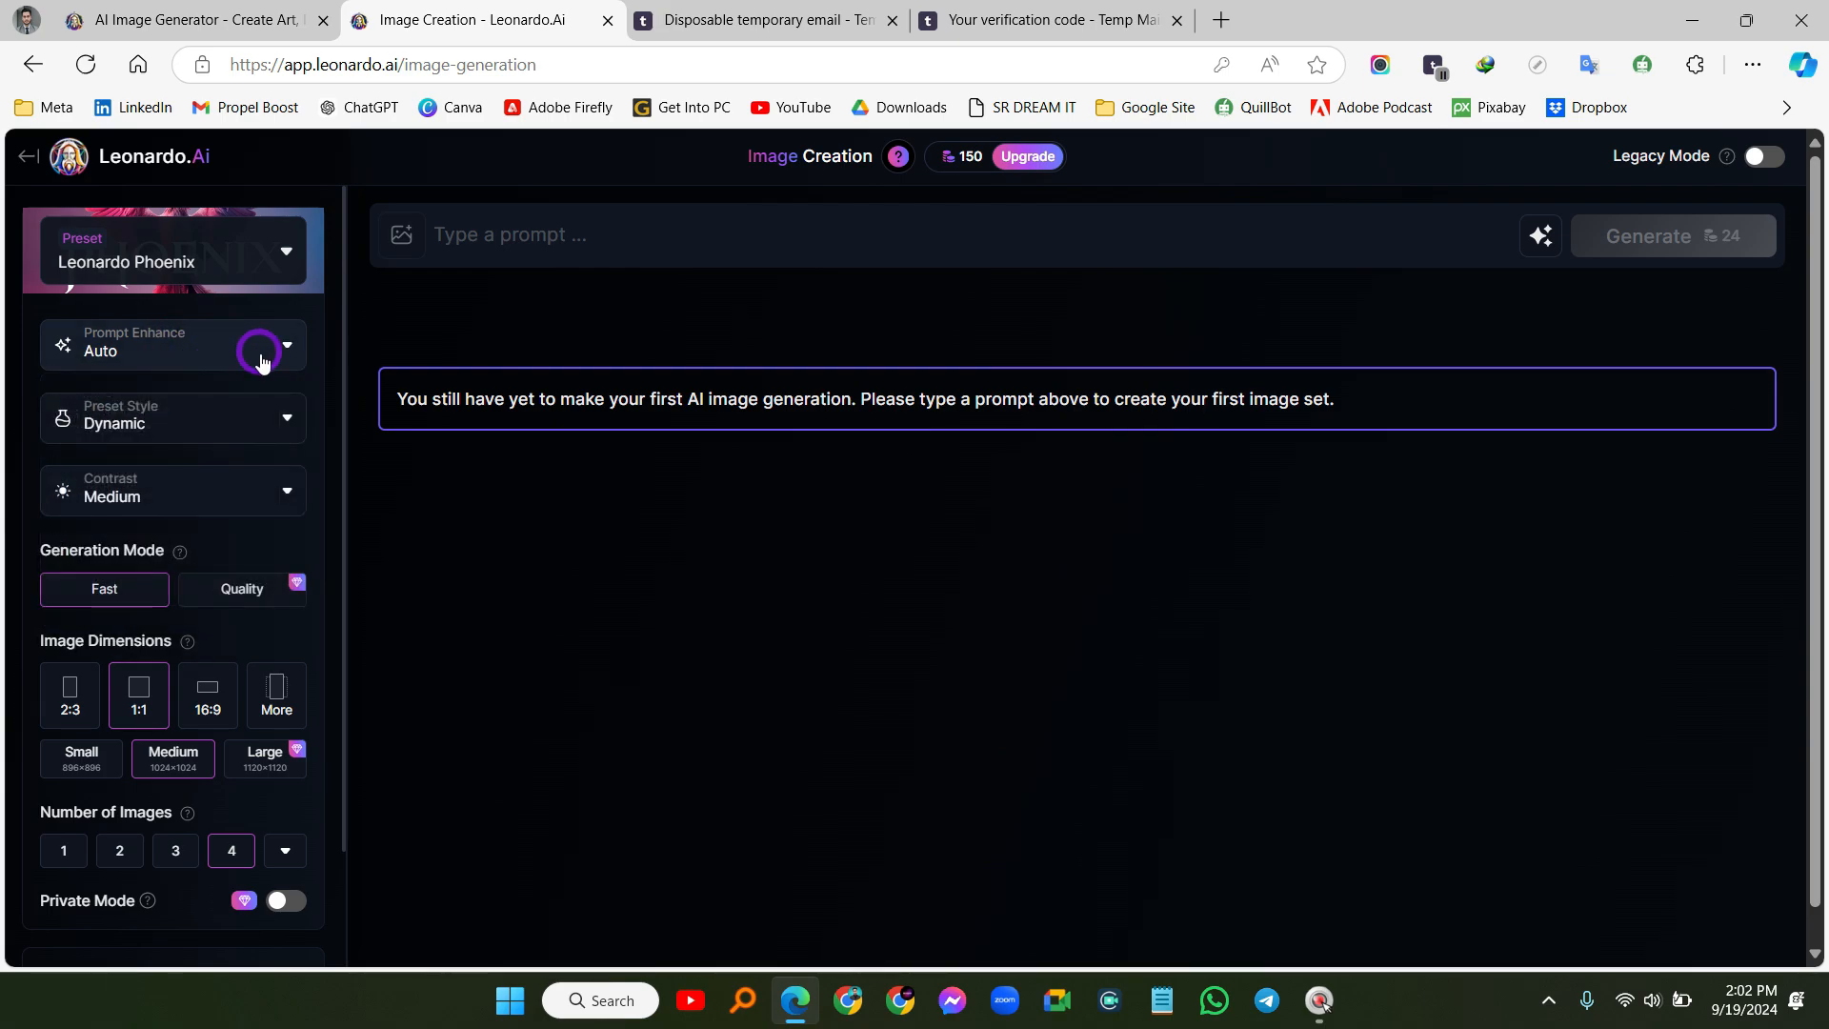
click(233, 424)
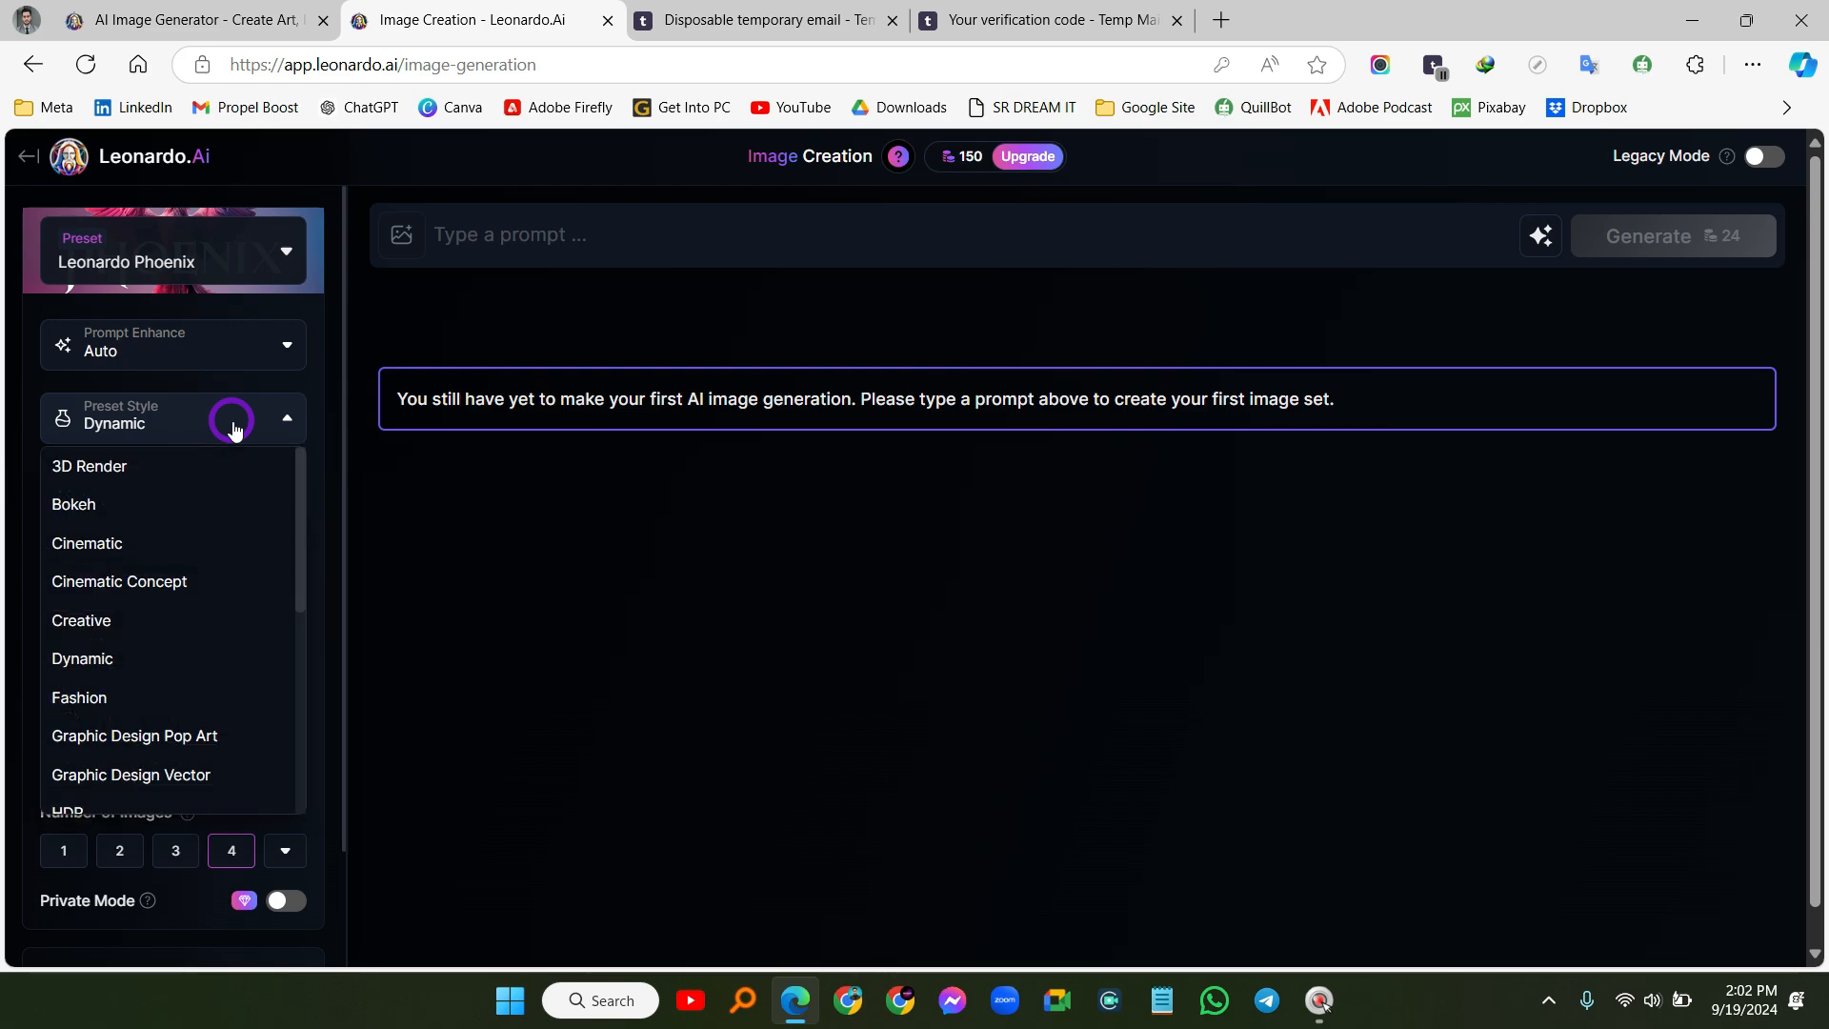
scroll(235, 419, down, 2)
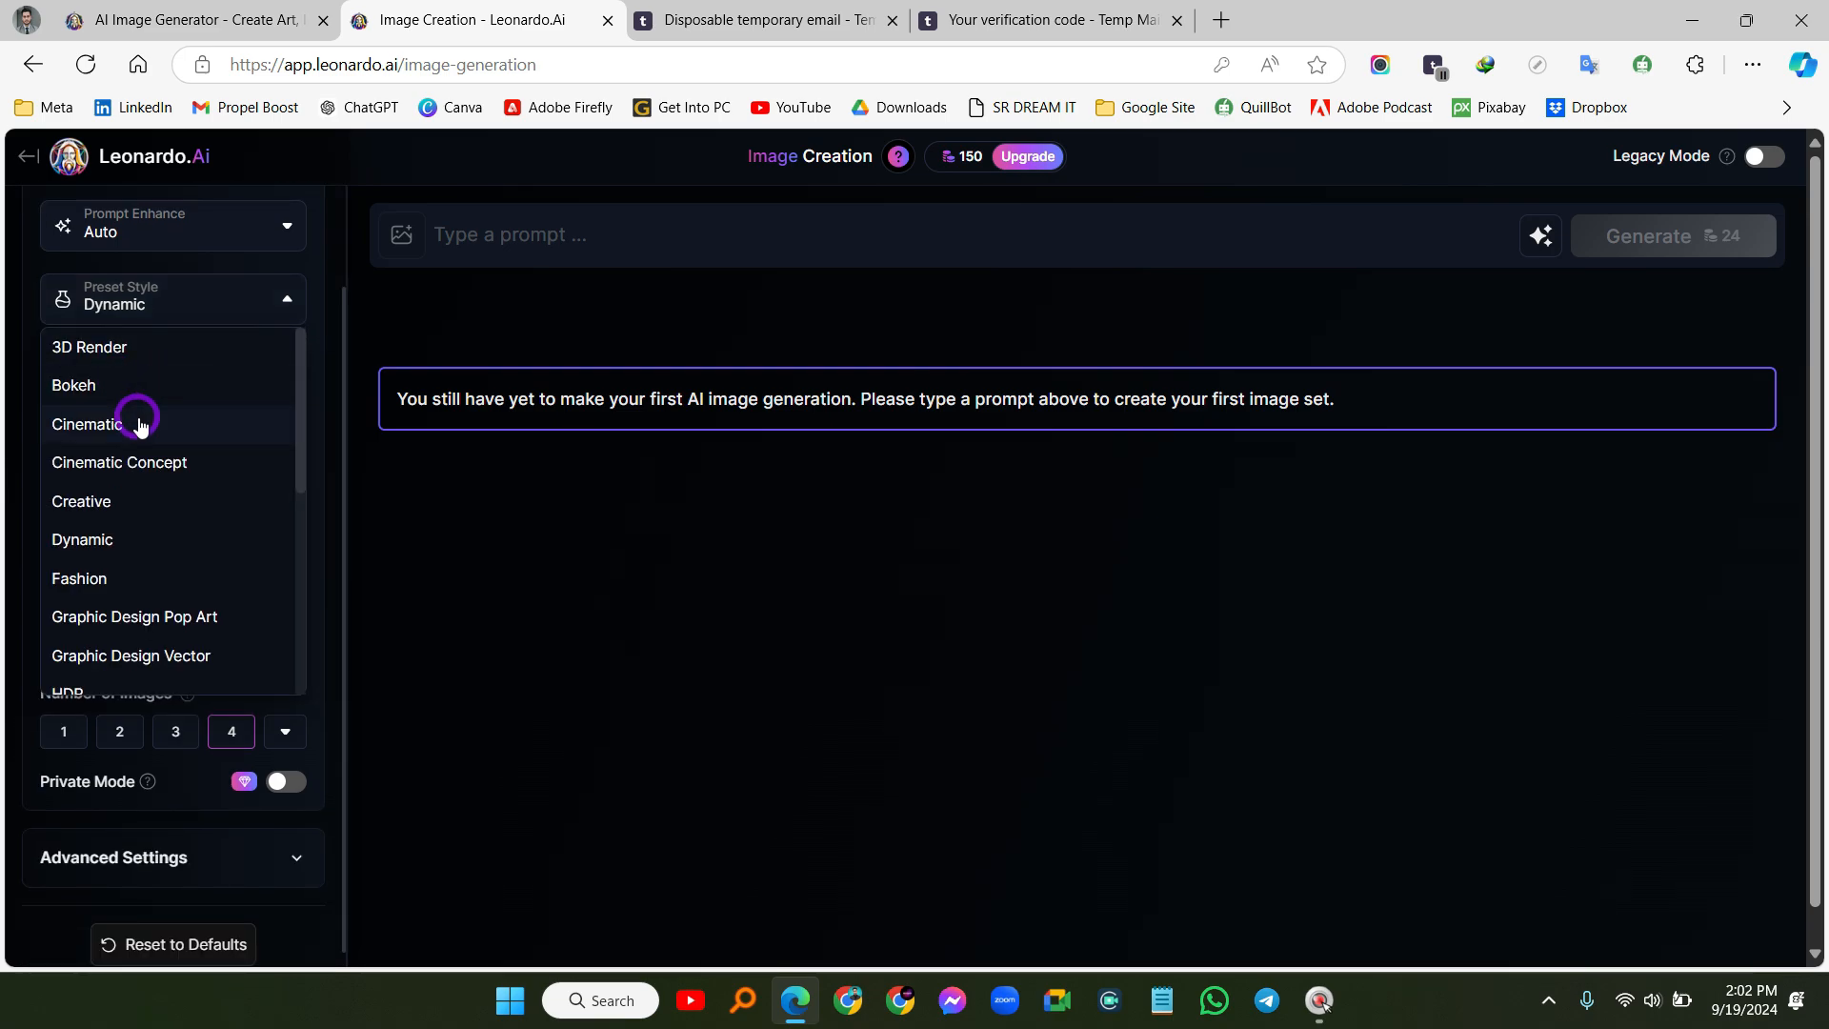
scroll(132, 433, down, 1)
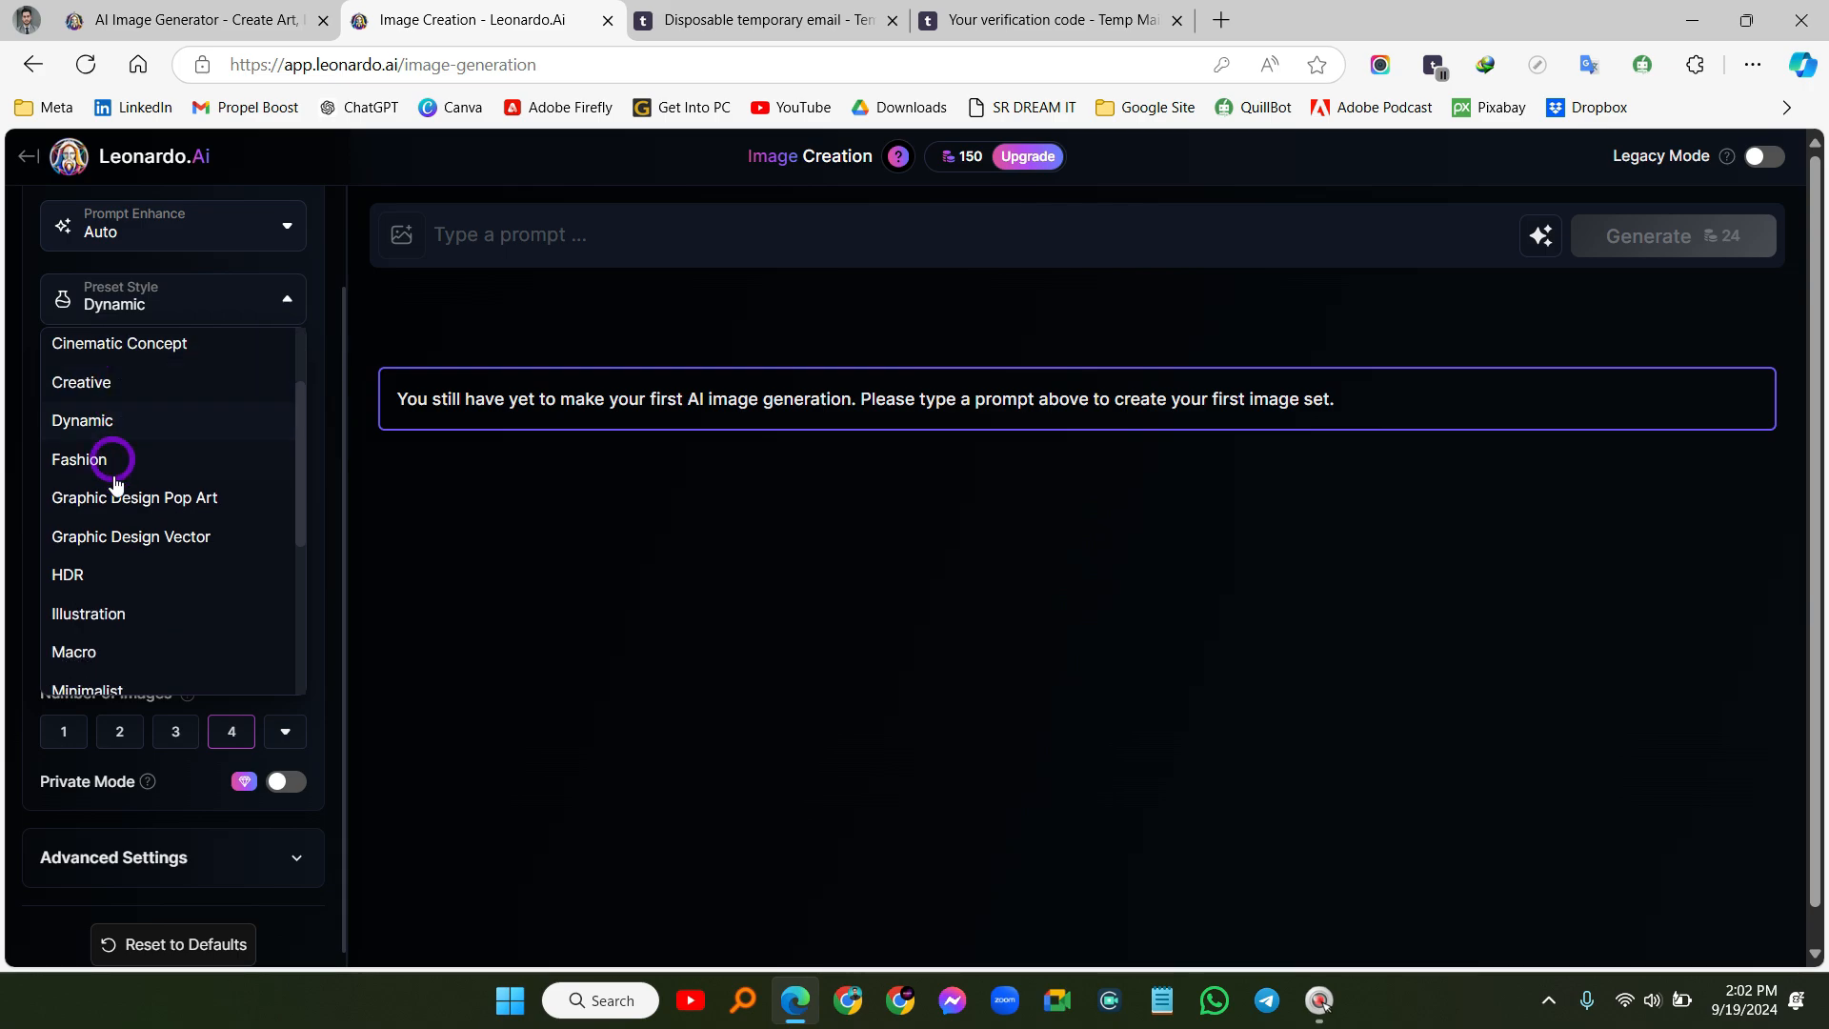
scroll(119, 496, down, 2)
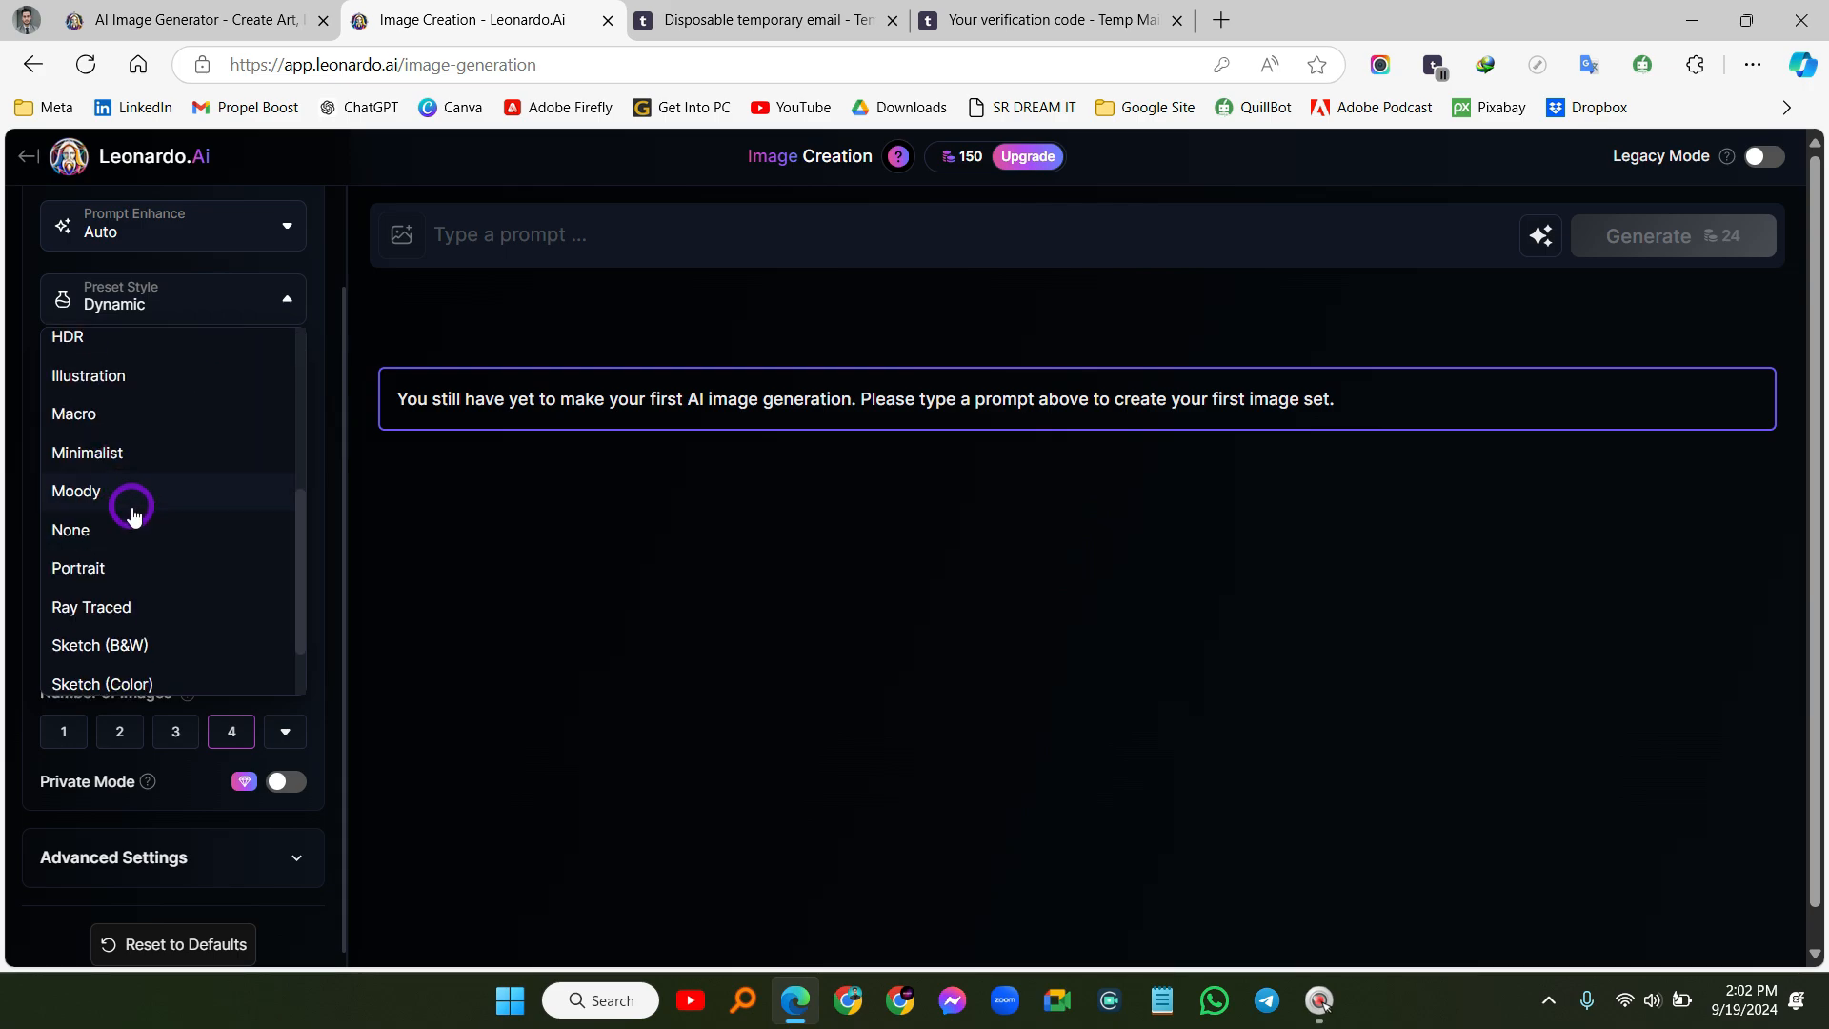
scroll(131, 514, up, 3)
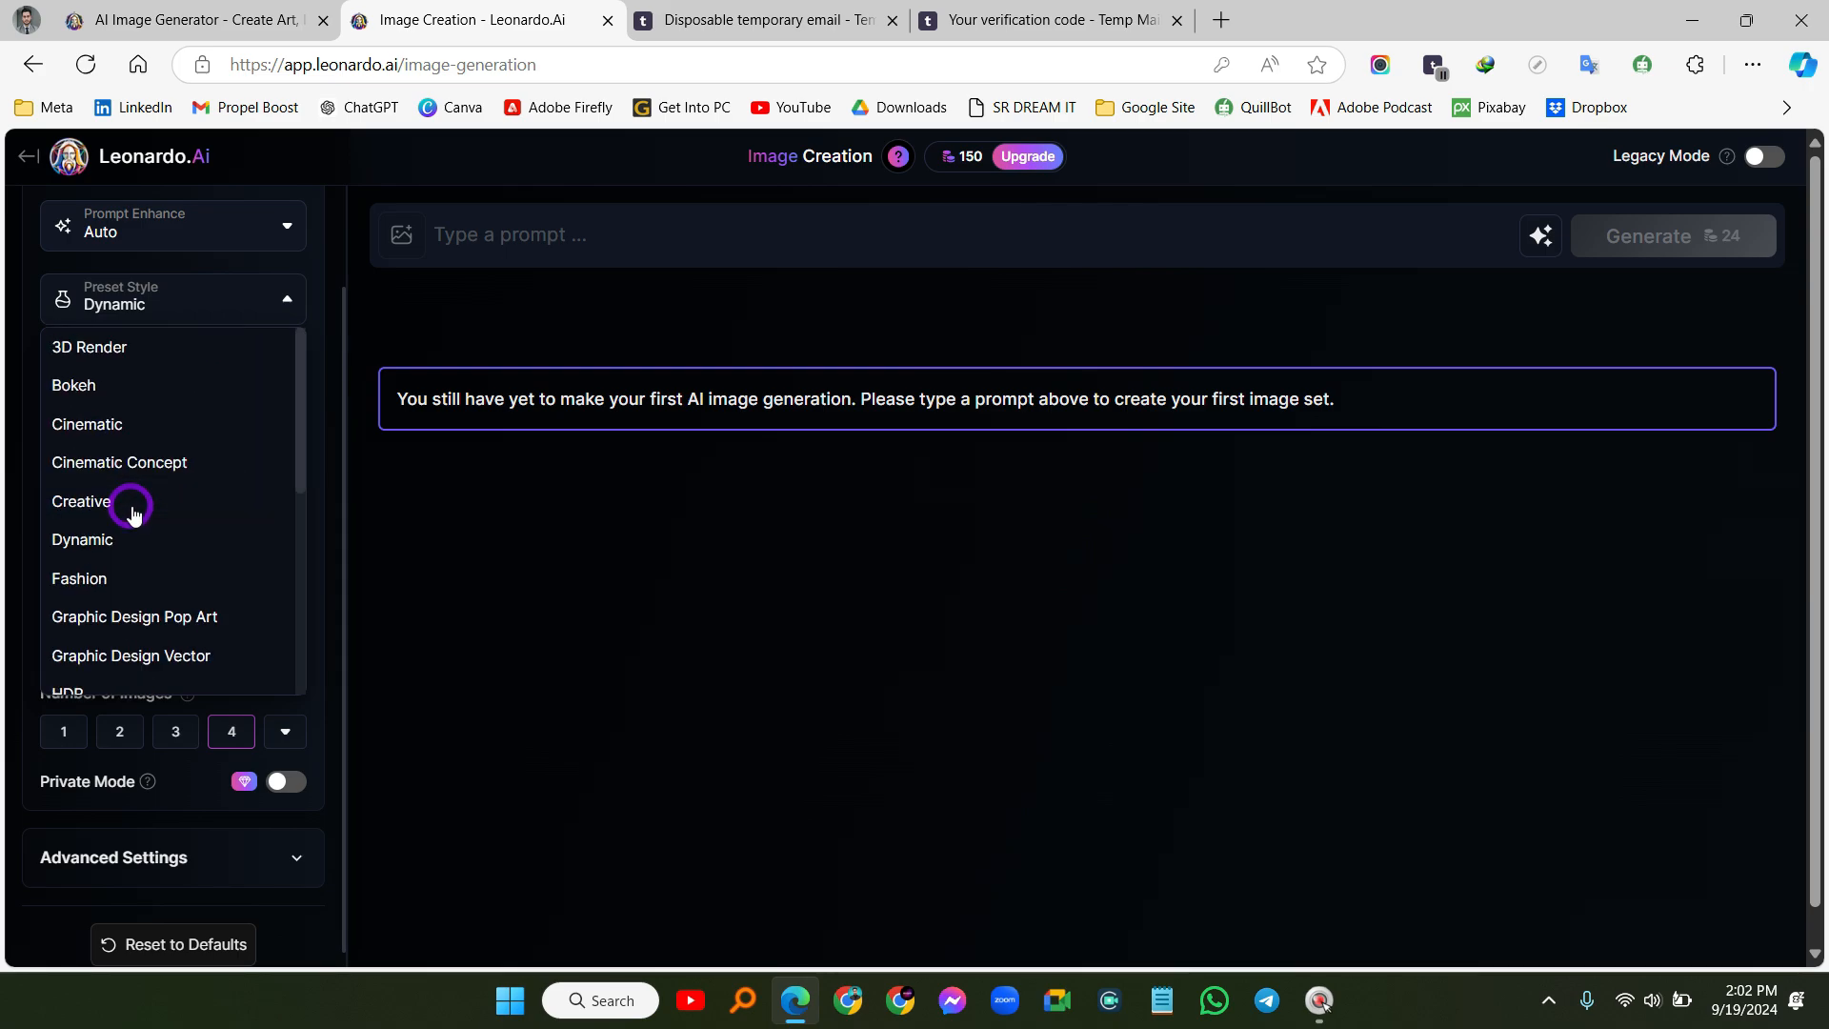
click(279, 310)
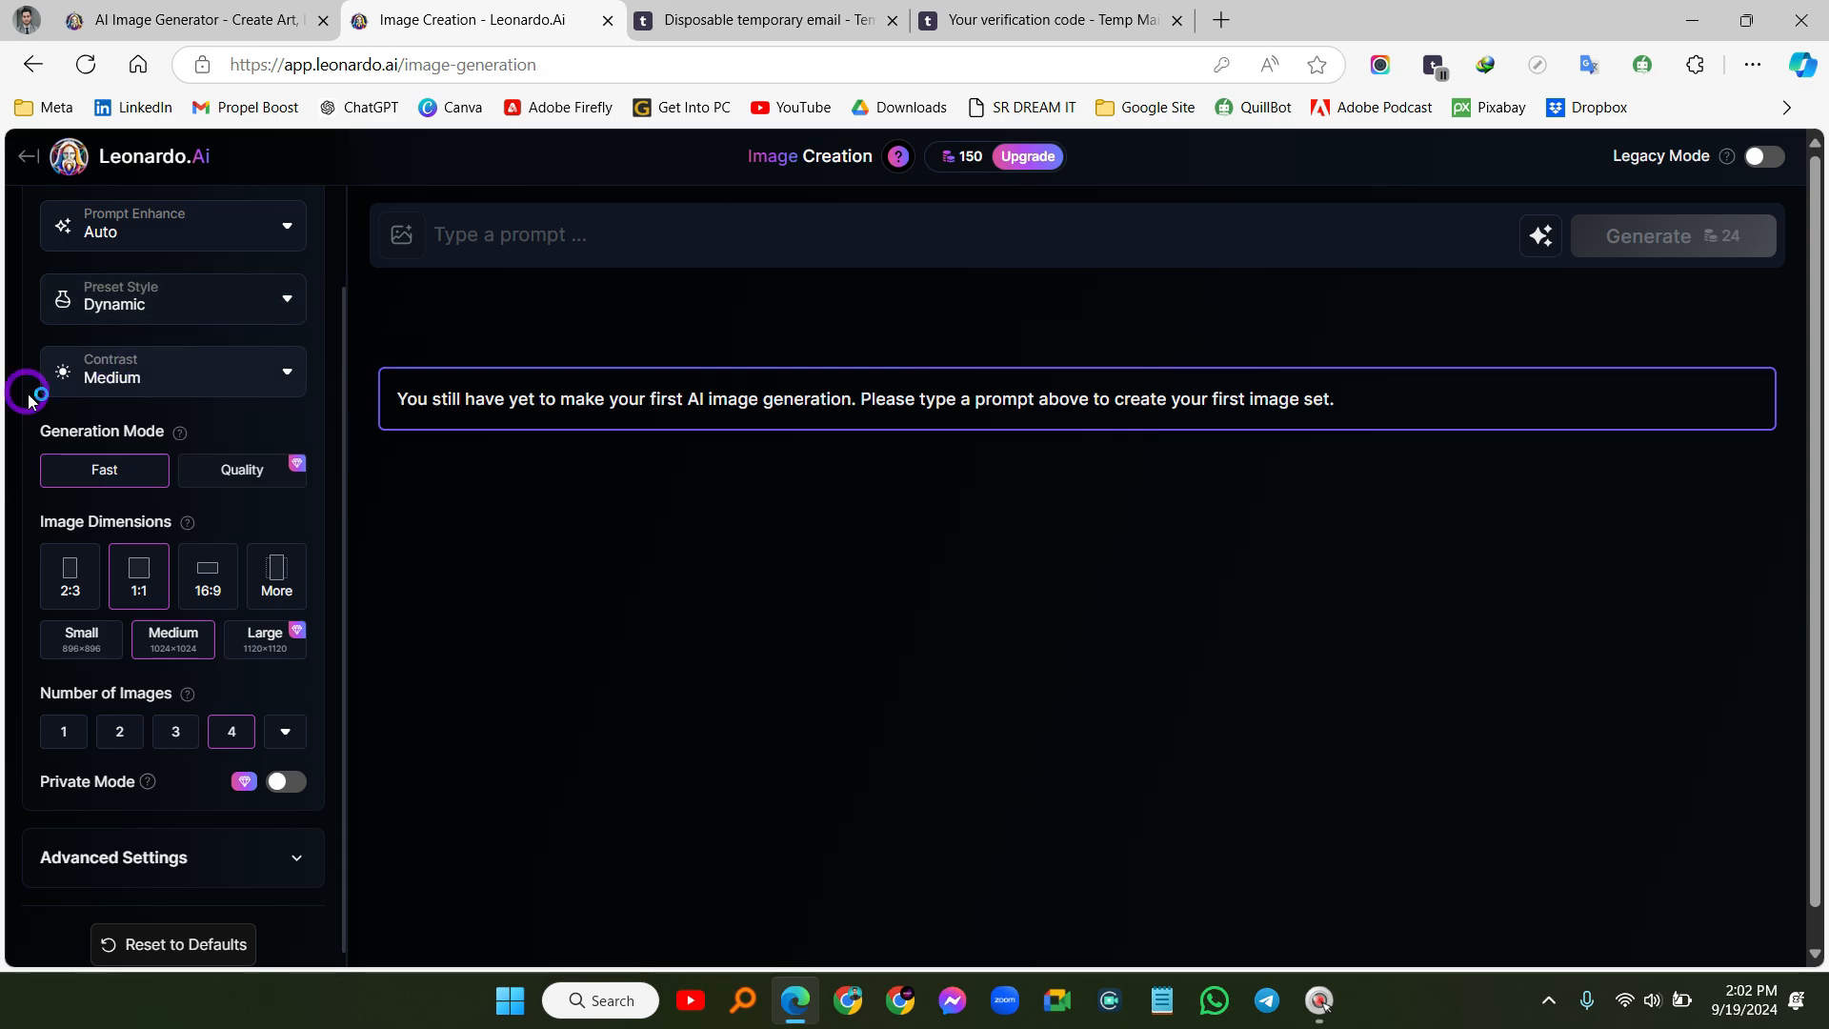
click(166, 377)
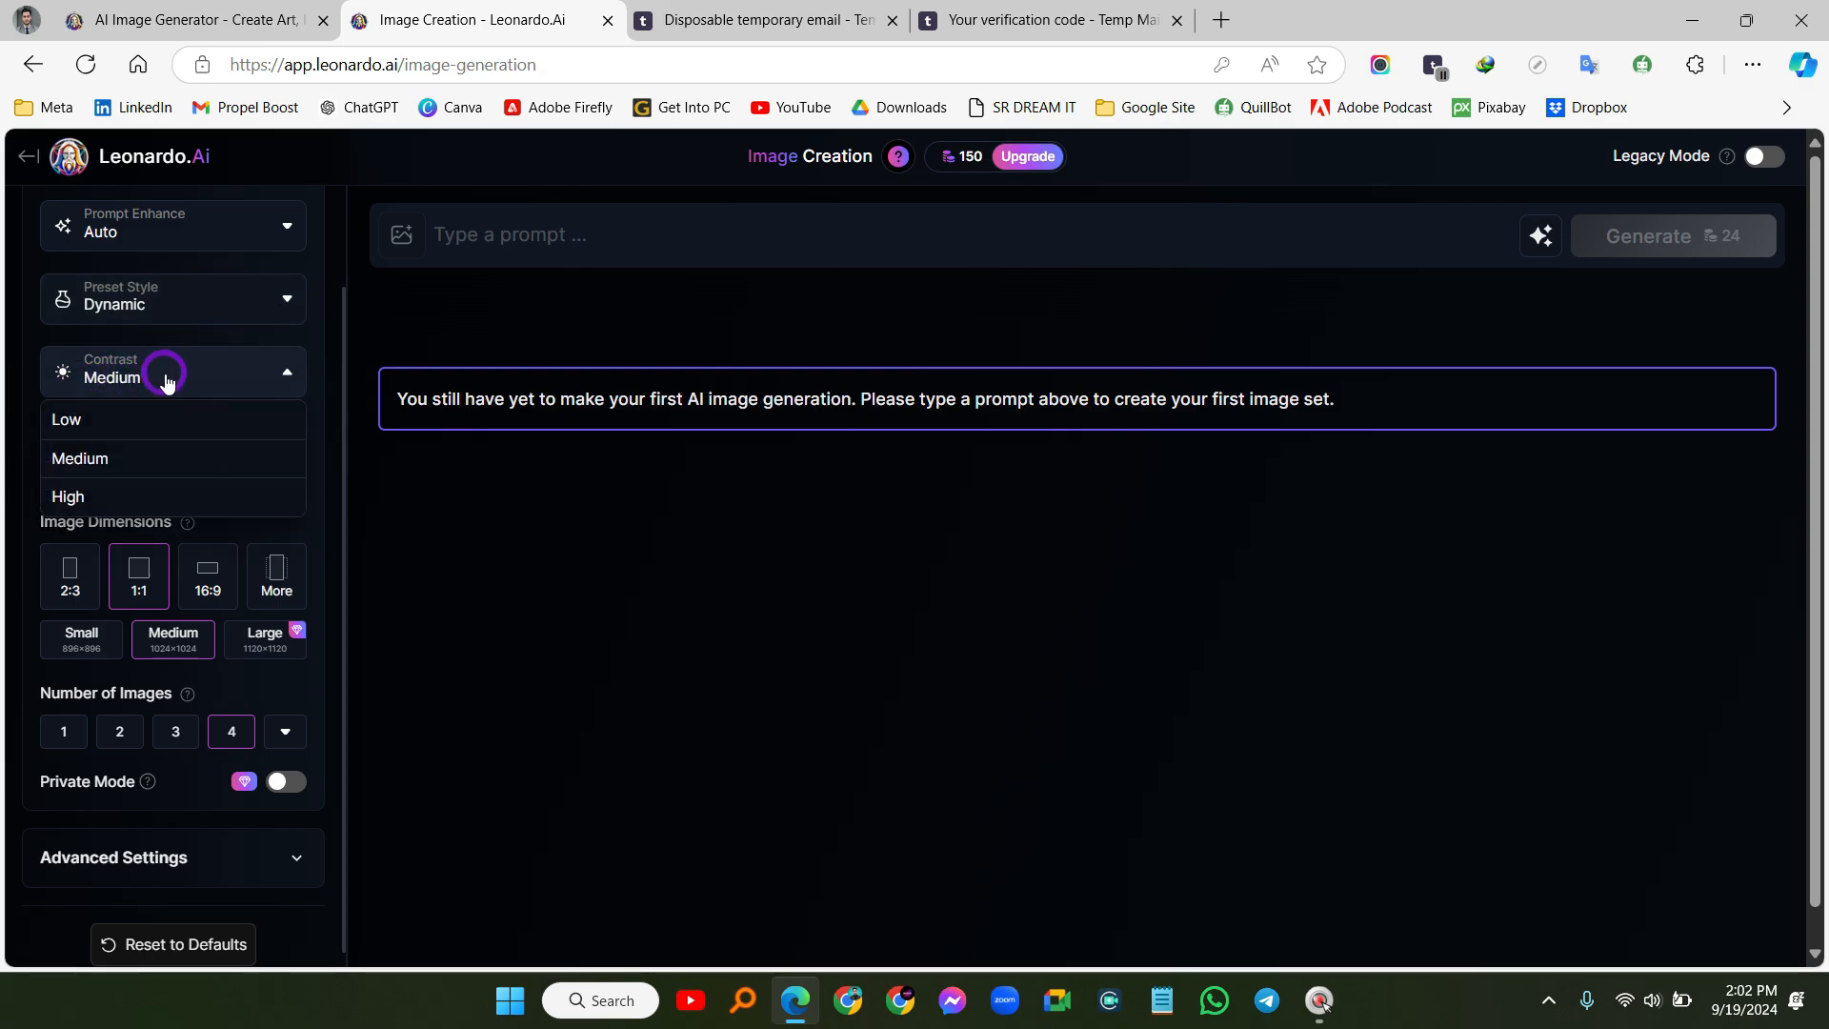
click(167, 375)
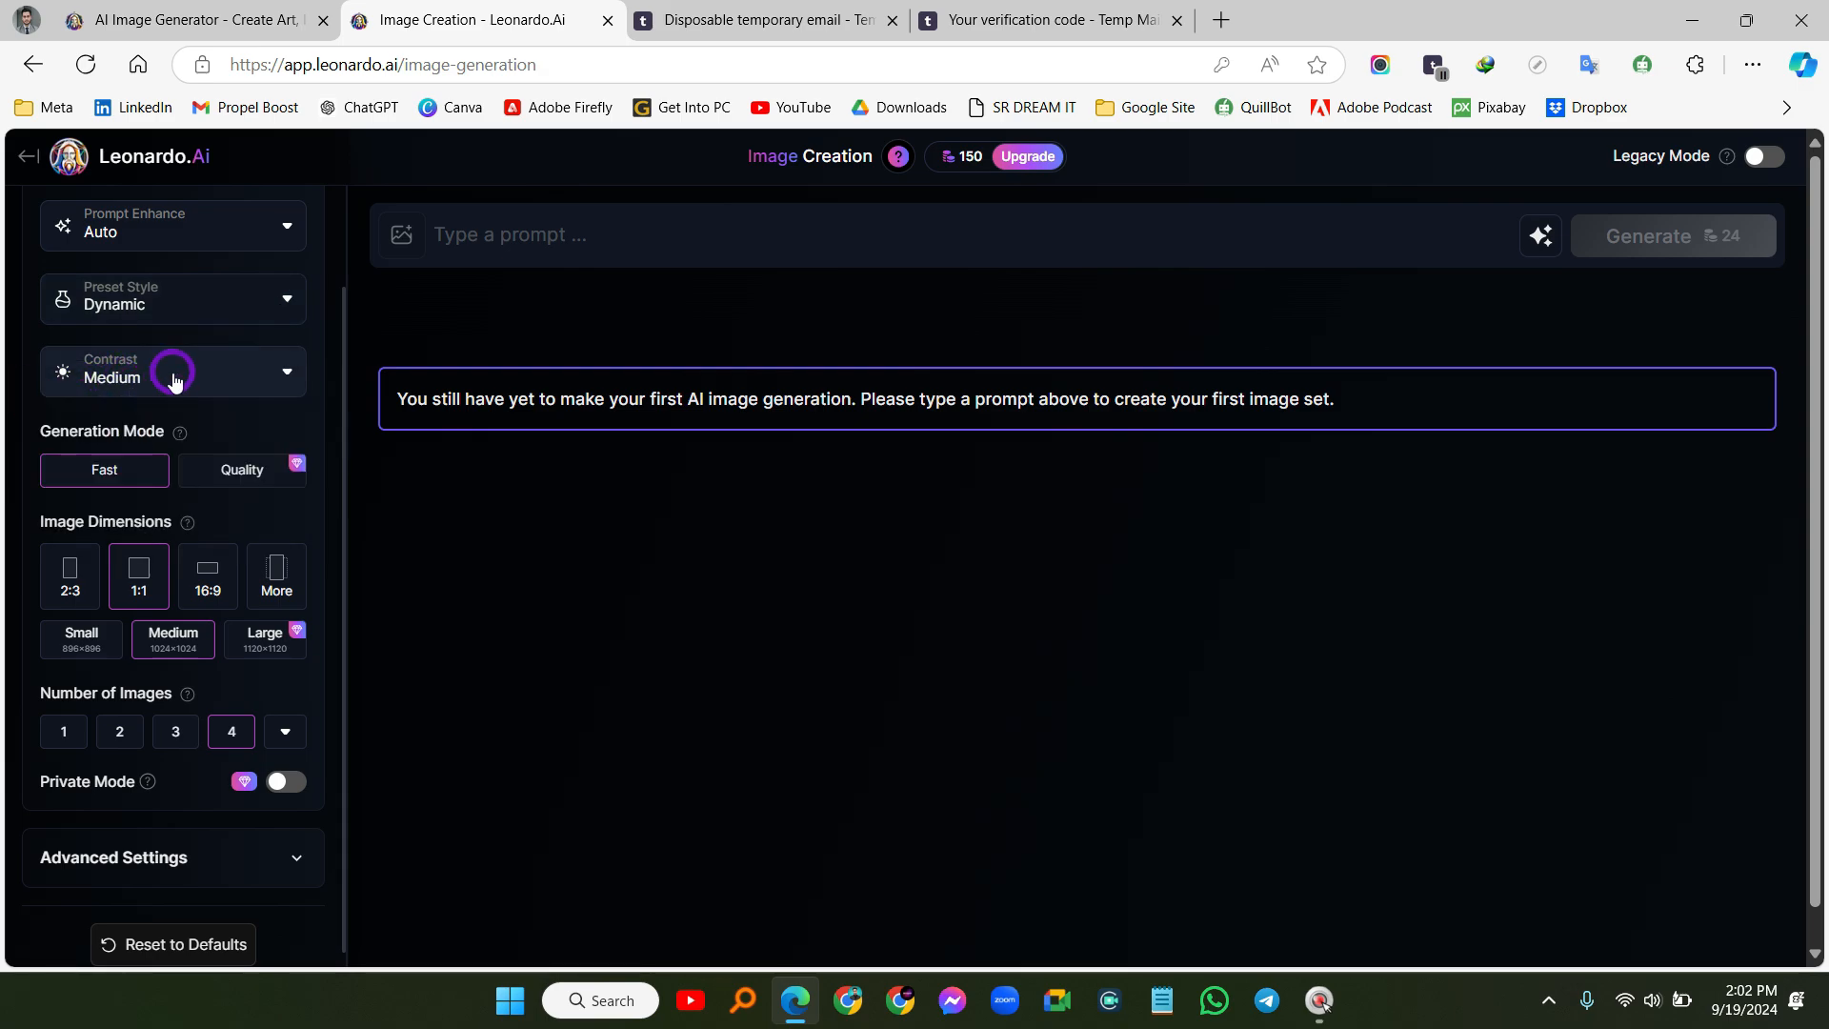
Review the image dimension and number-of-images options, closing the subscription plans offered for more images
click(209, 572)
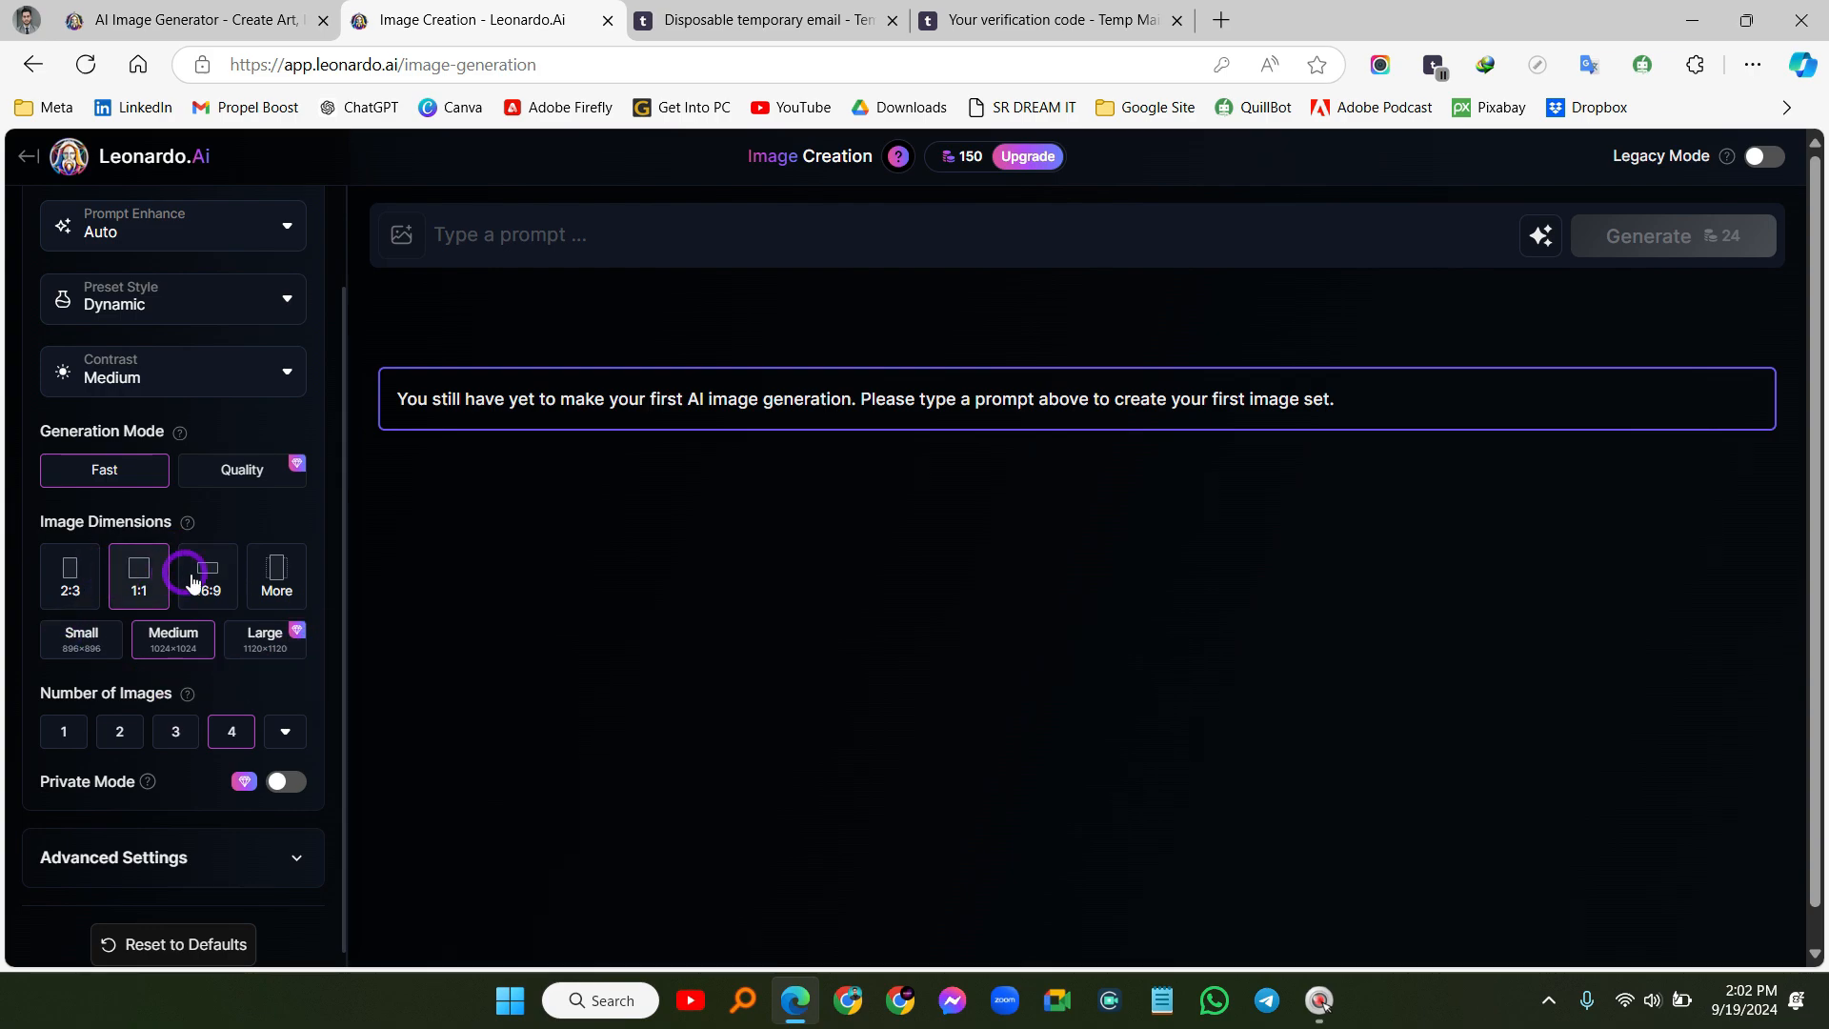
click(205, 573)
click(134, 572)
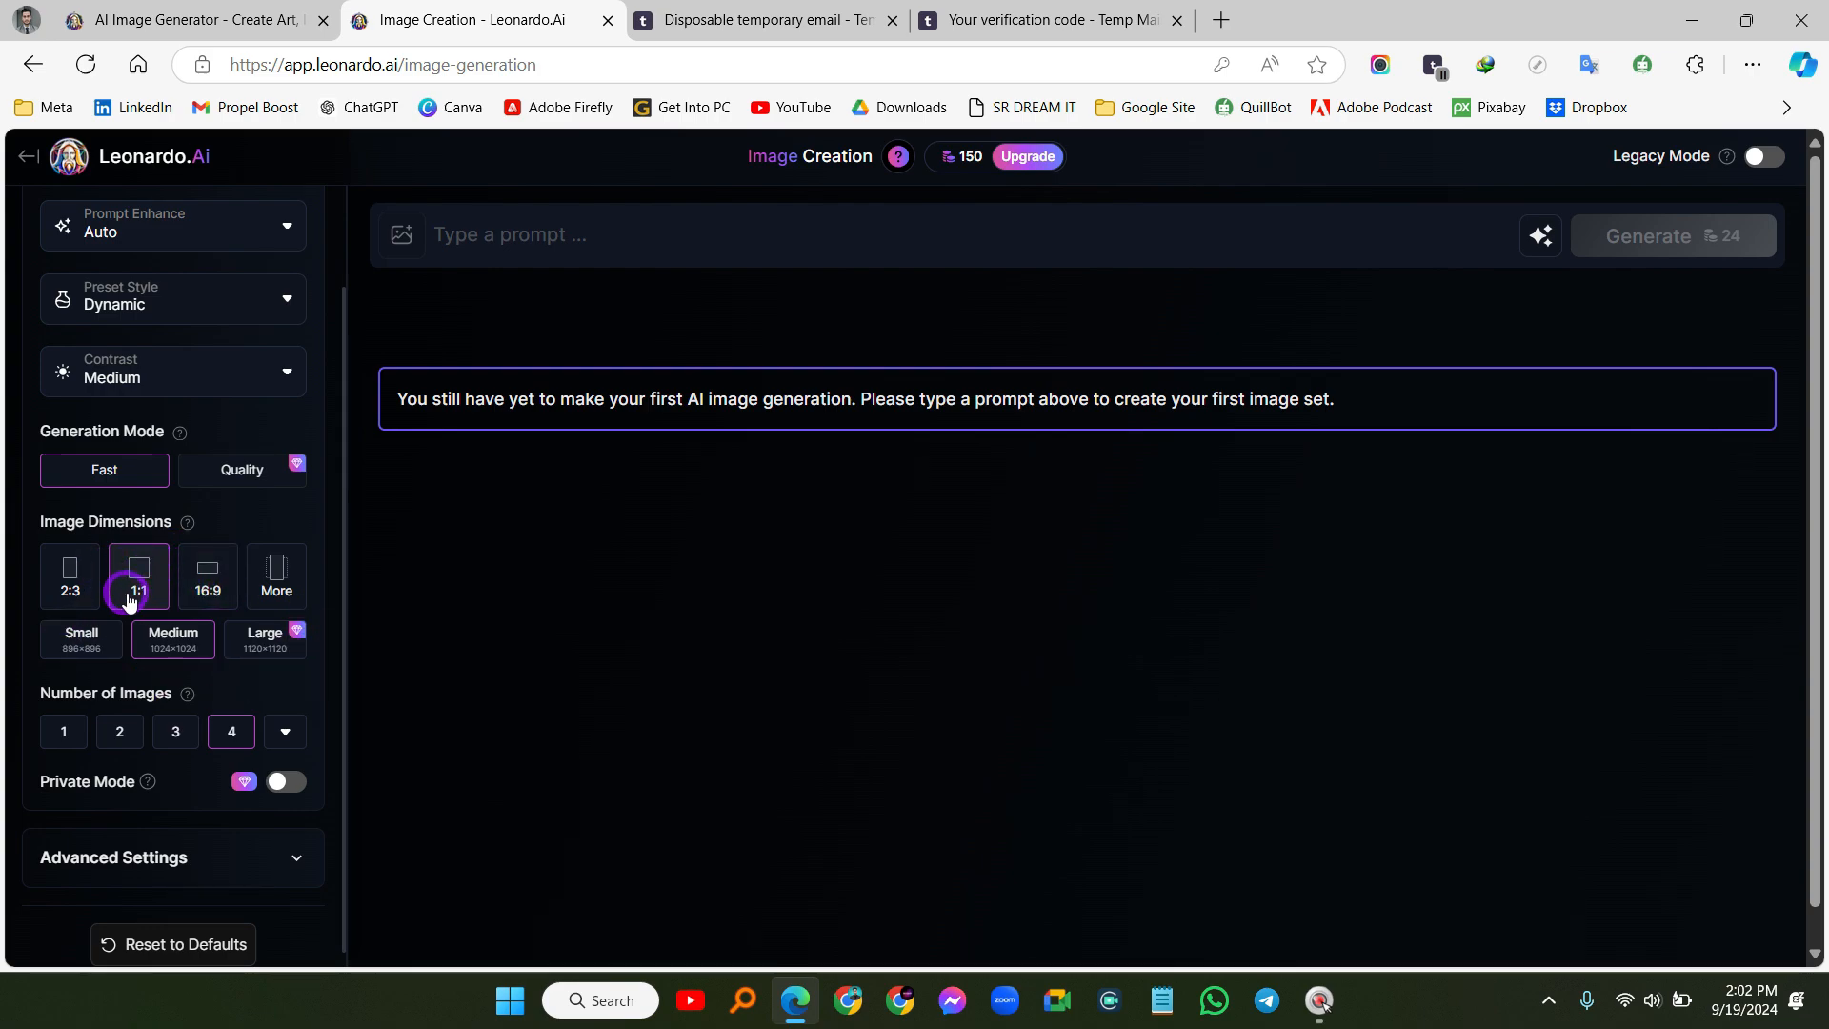
scroll(131, 598, down, 1)
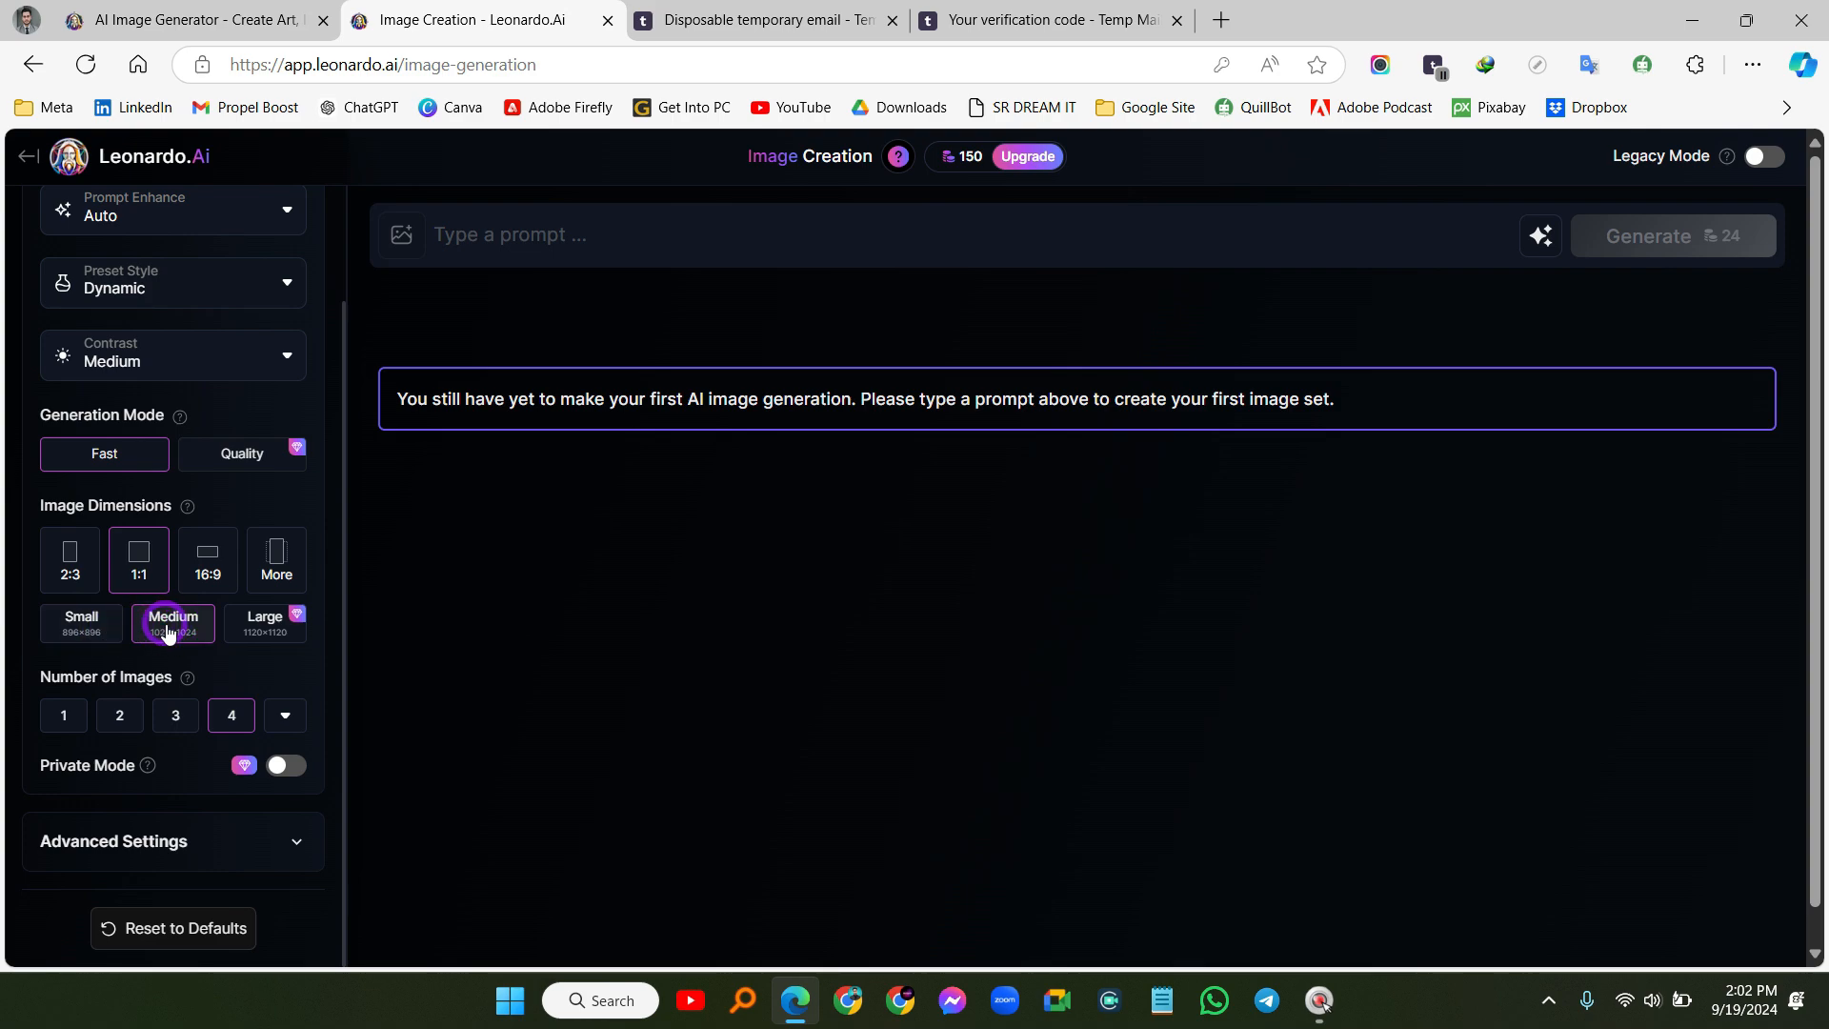
mouse_move(276, 620)
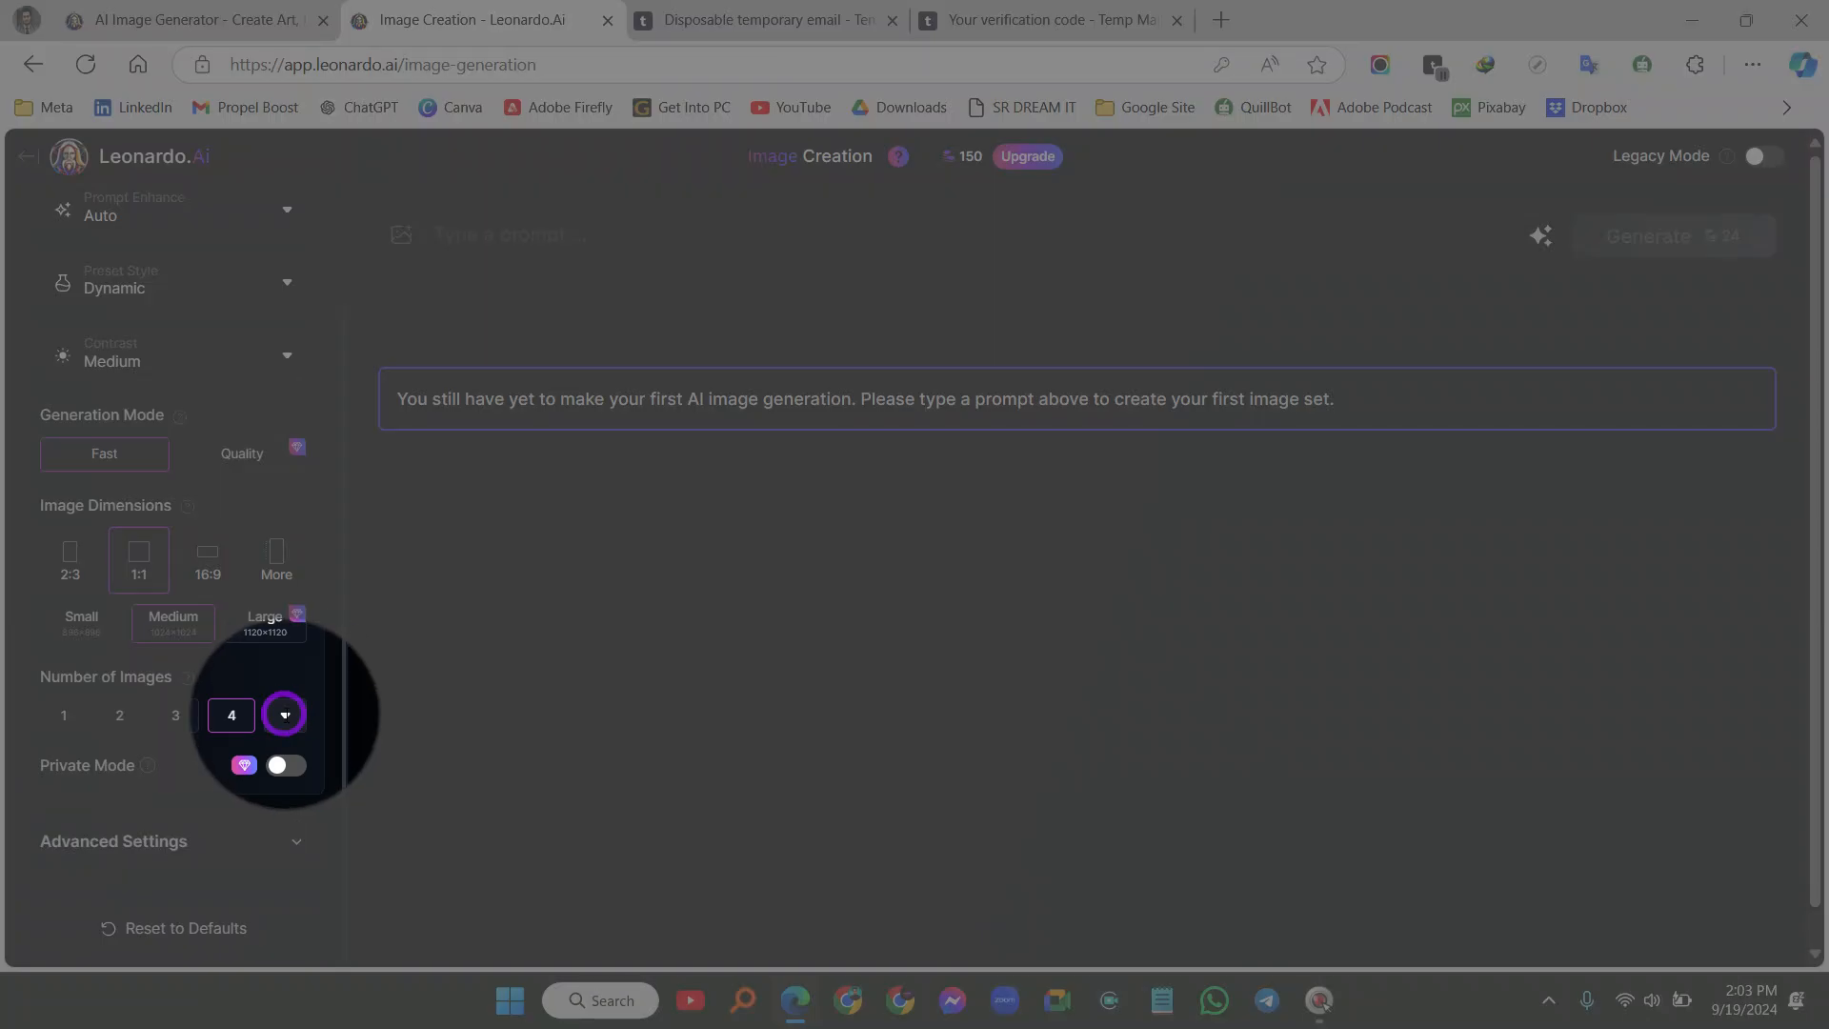
click(285, 719)
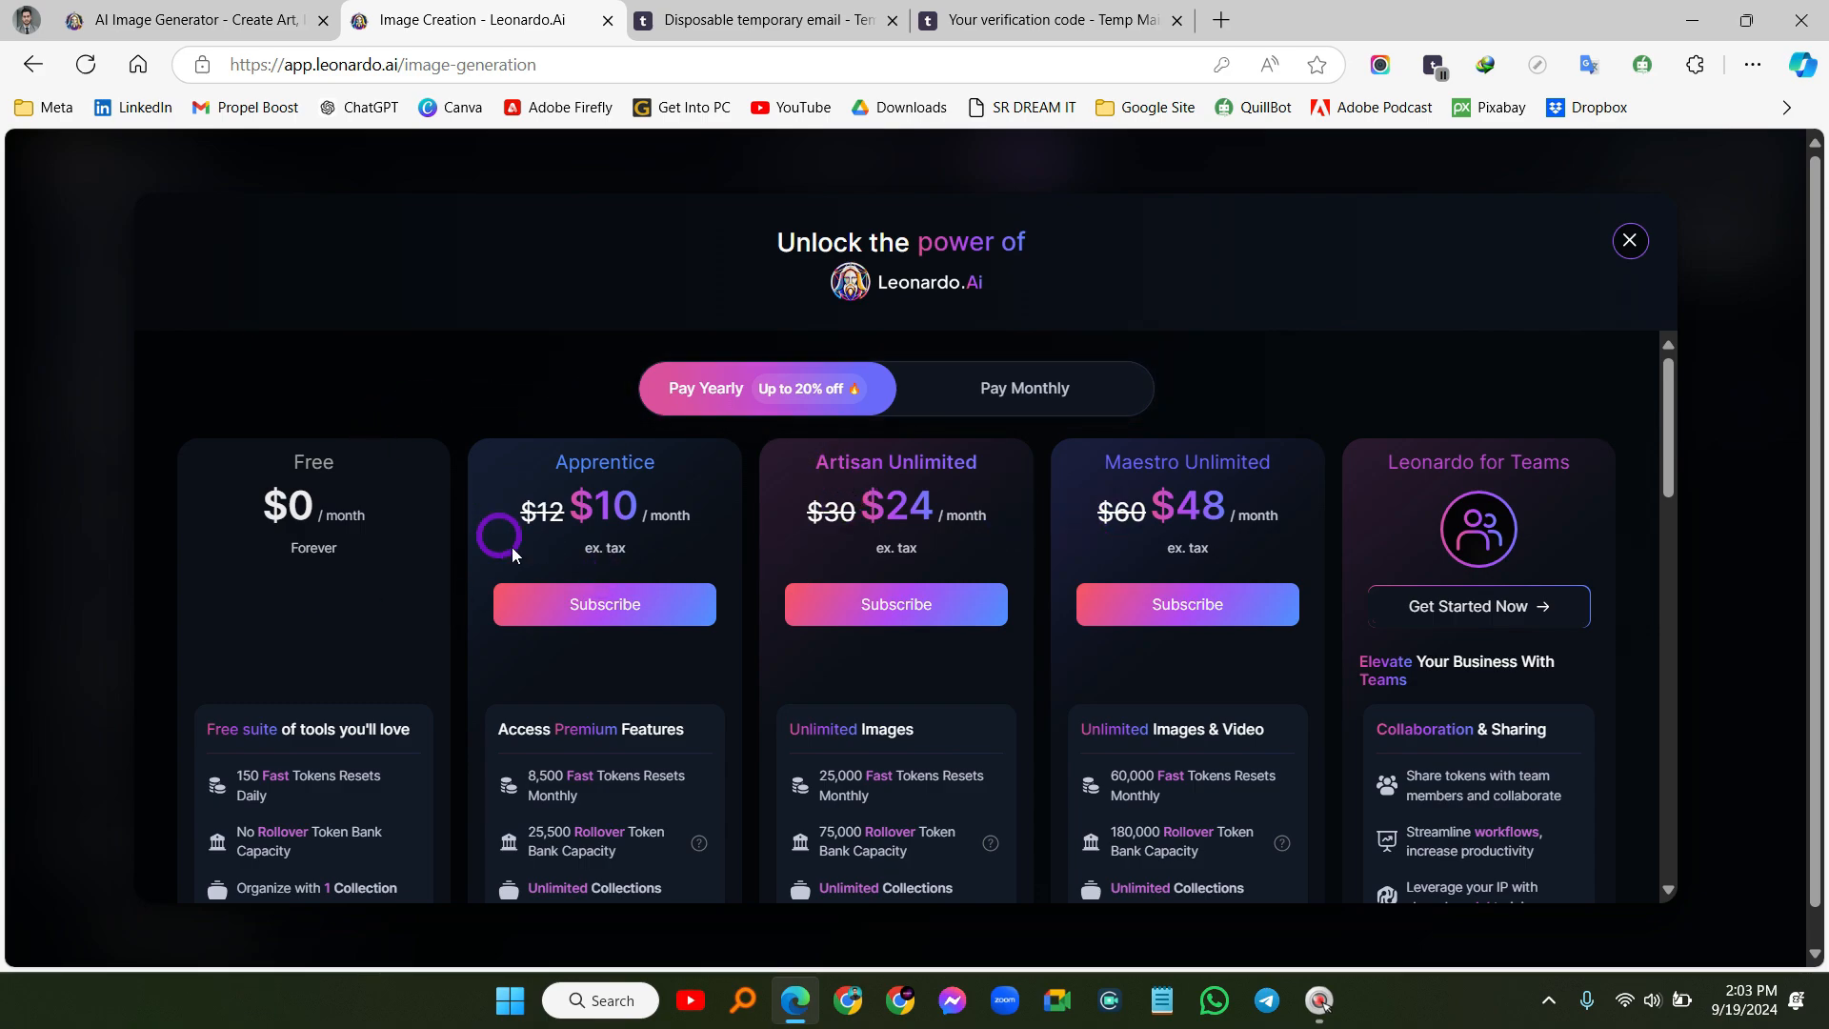
click(1630, 241)
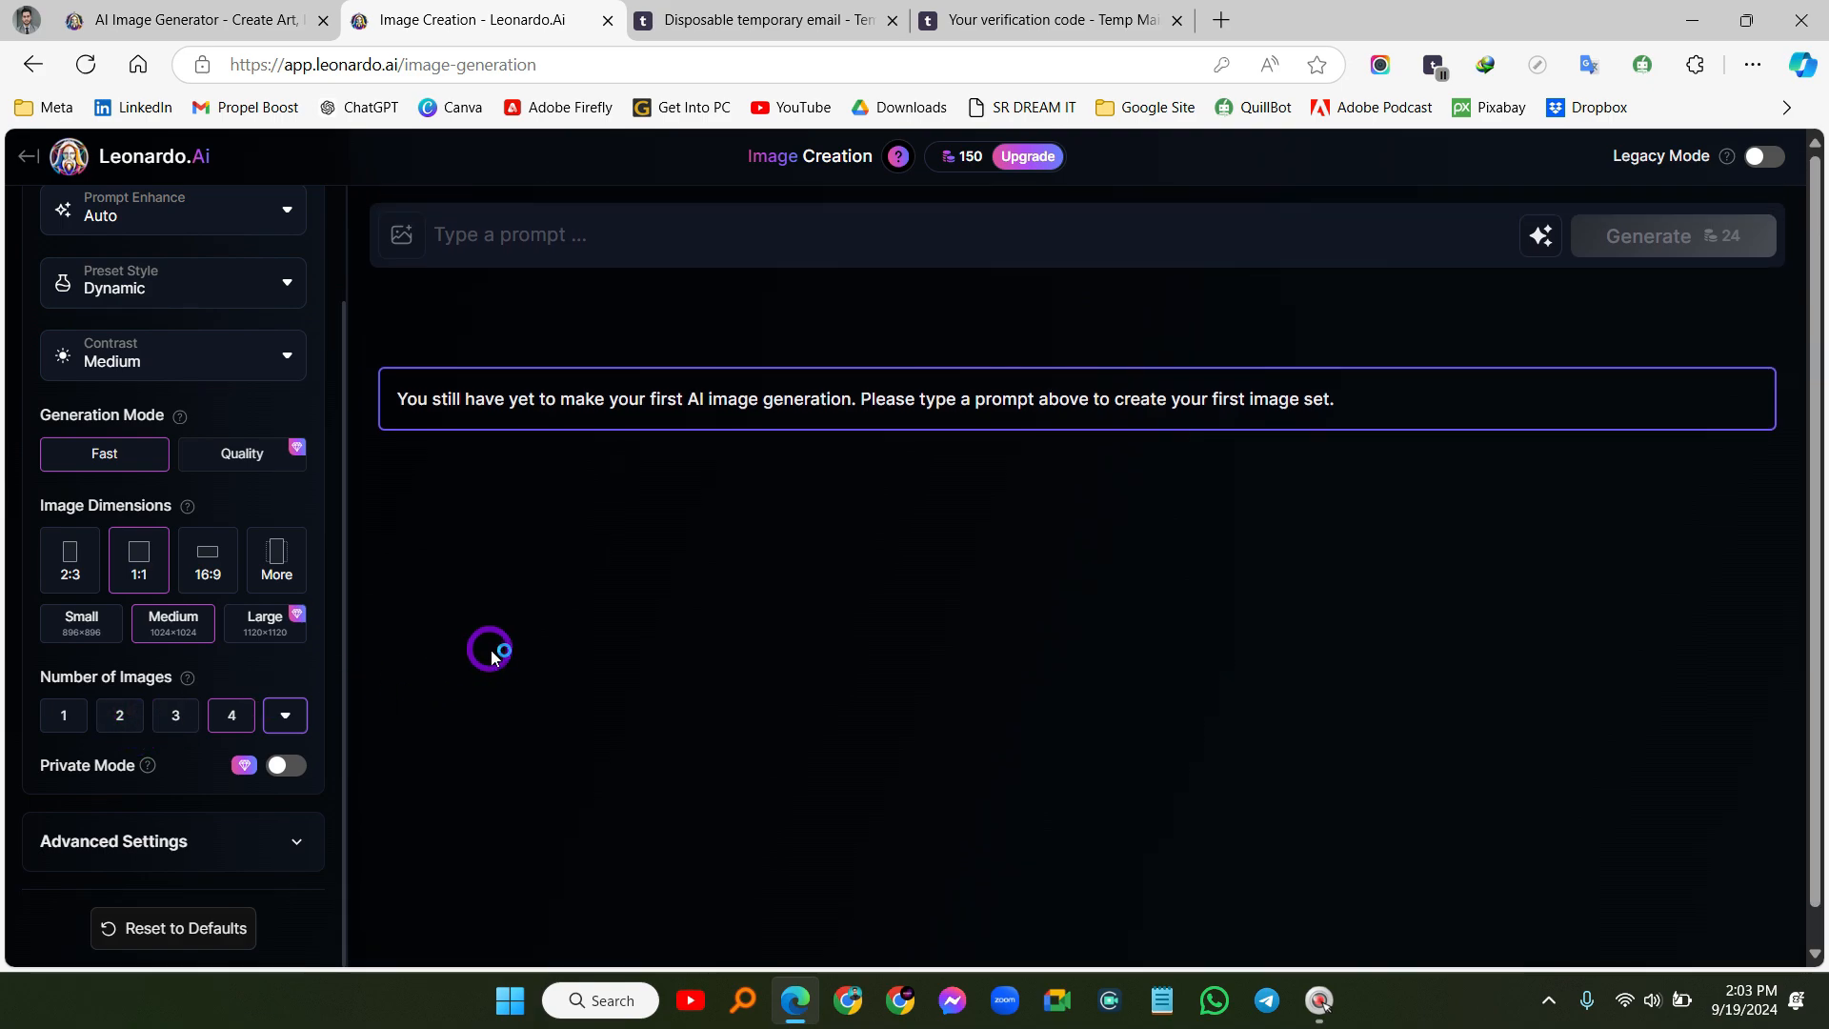
Enter the image prompt "a monster is running on the street at night"
click(636, 235)
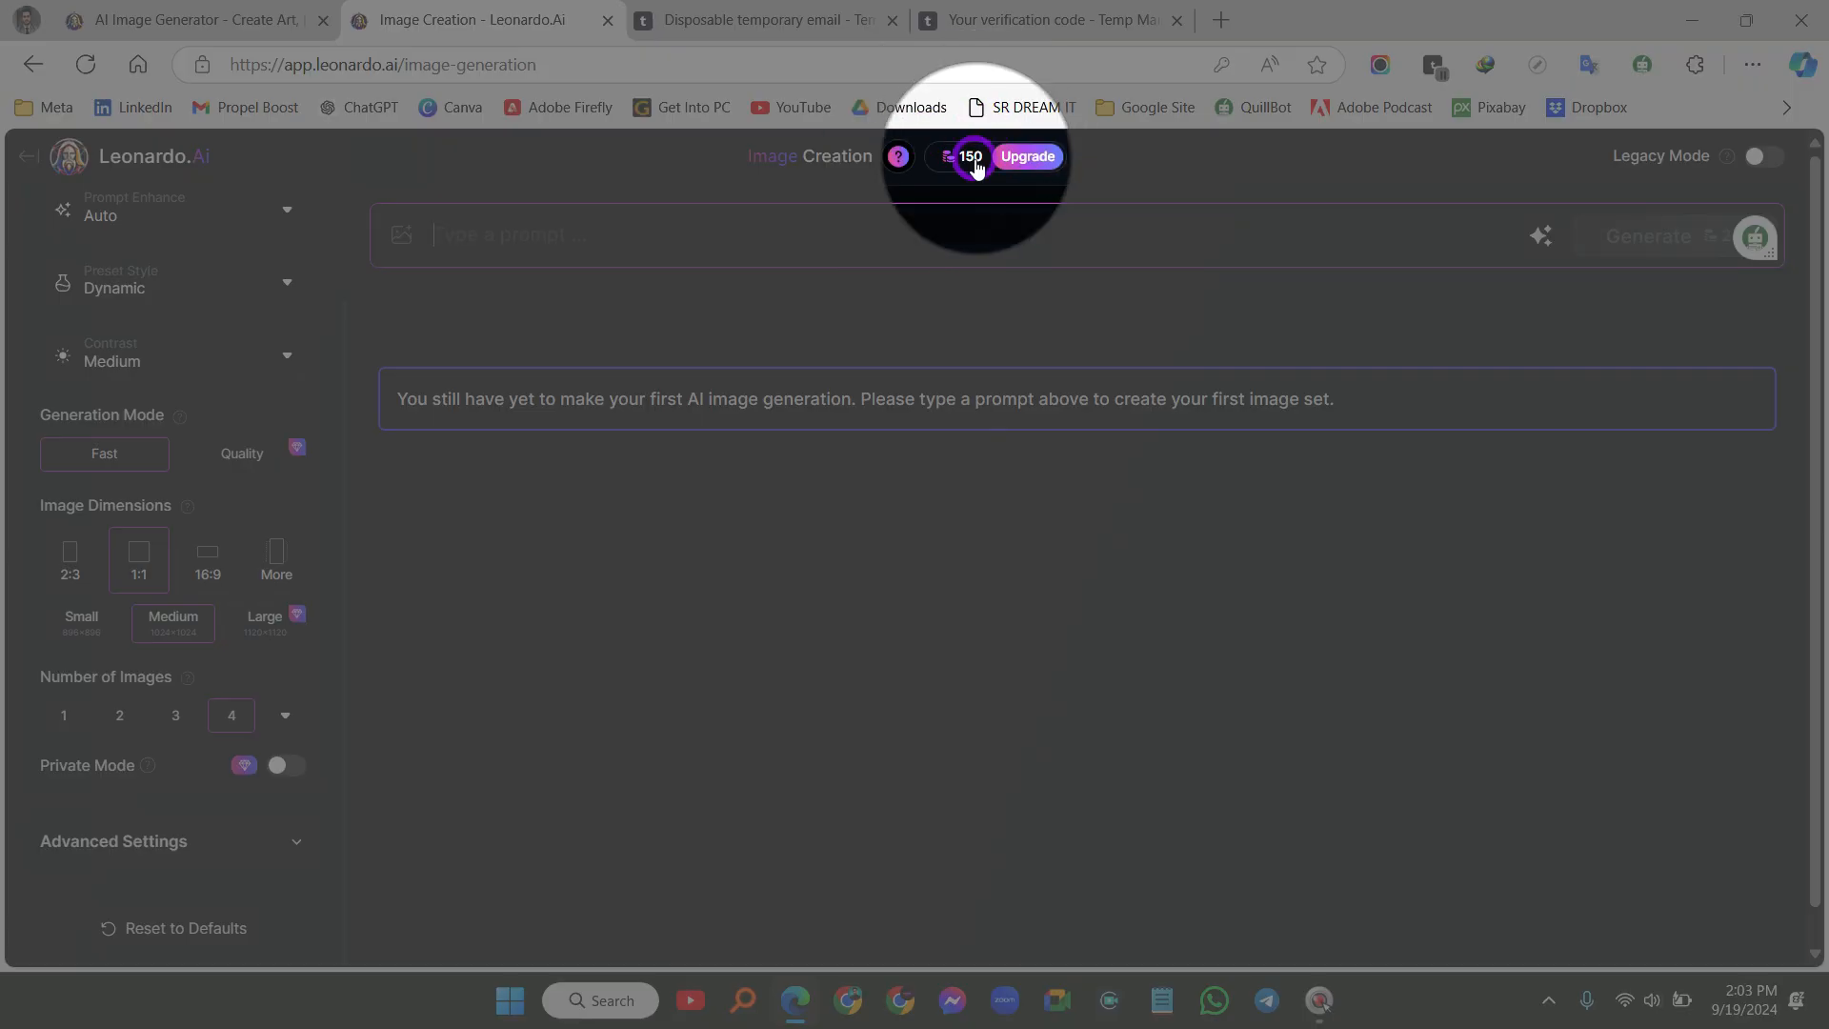
click(969, 161)
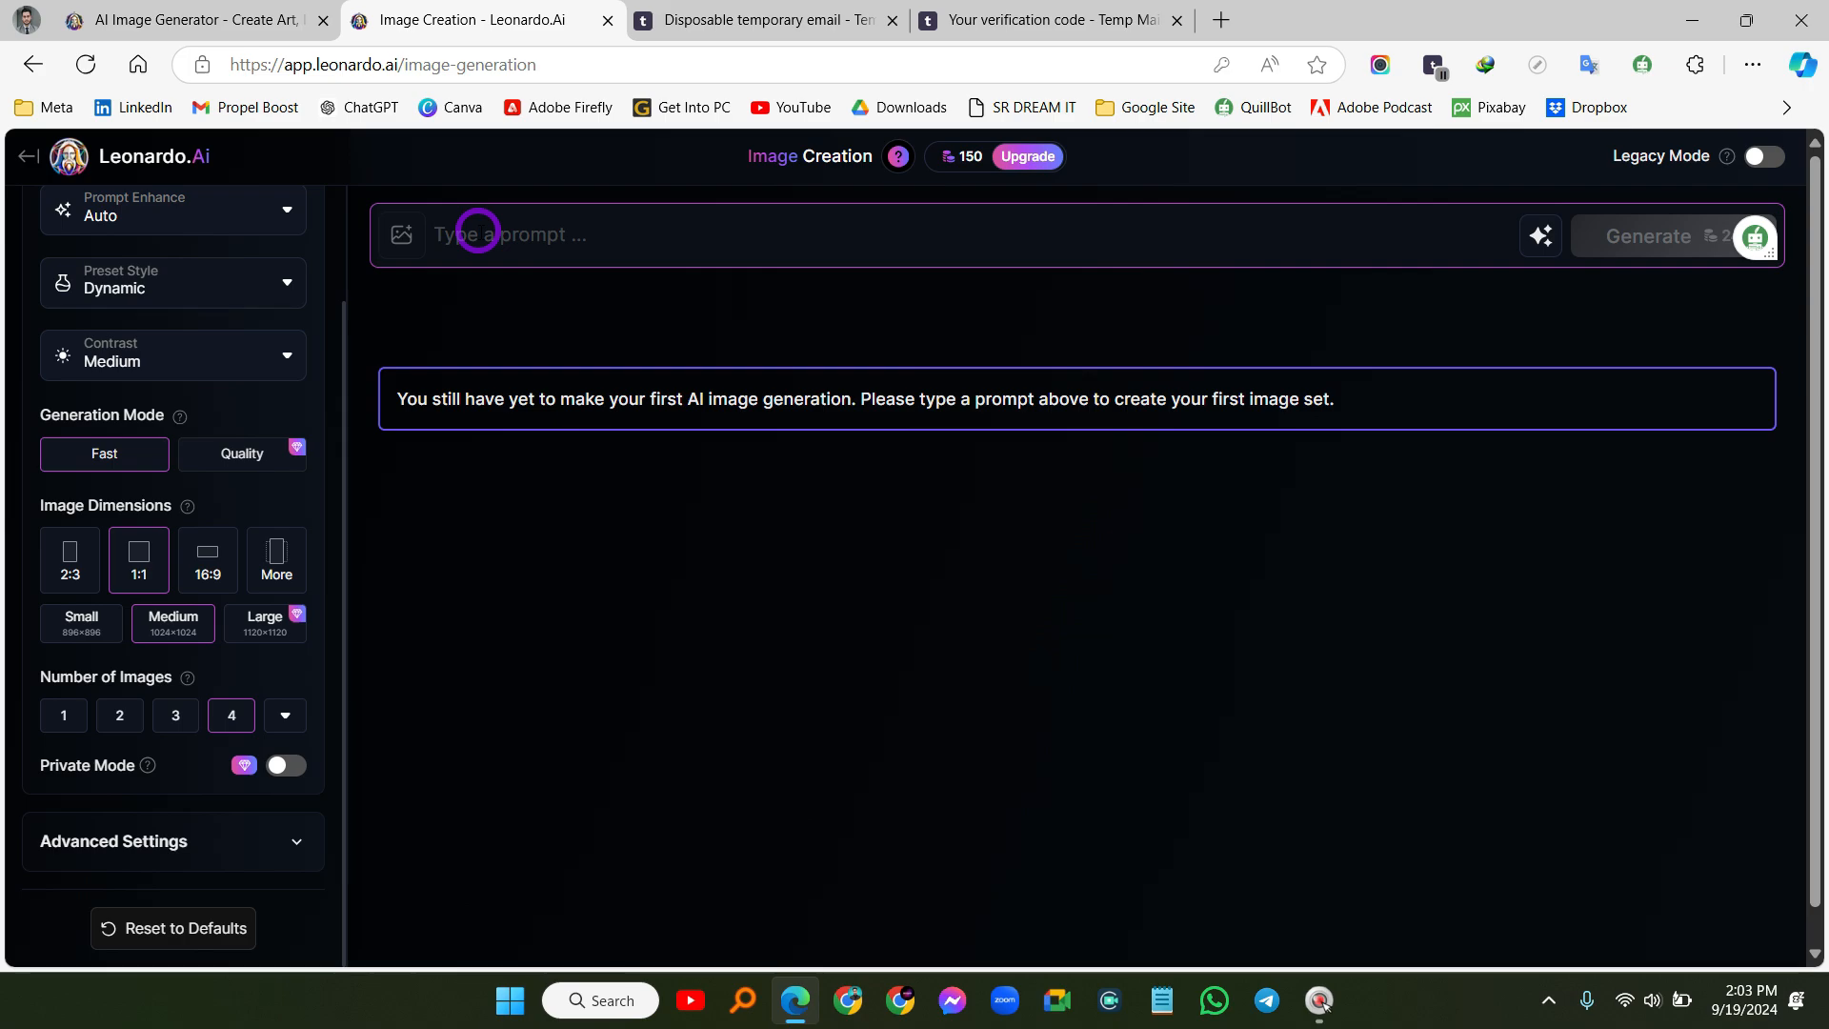
text(a monster)
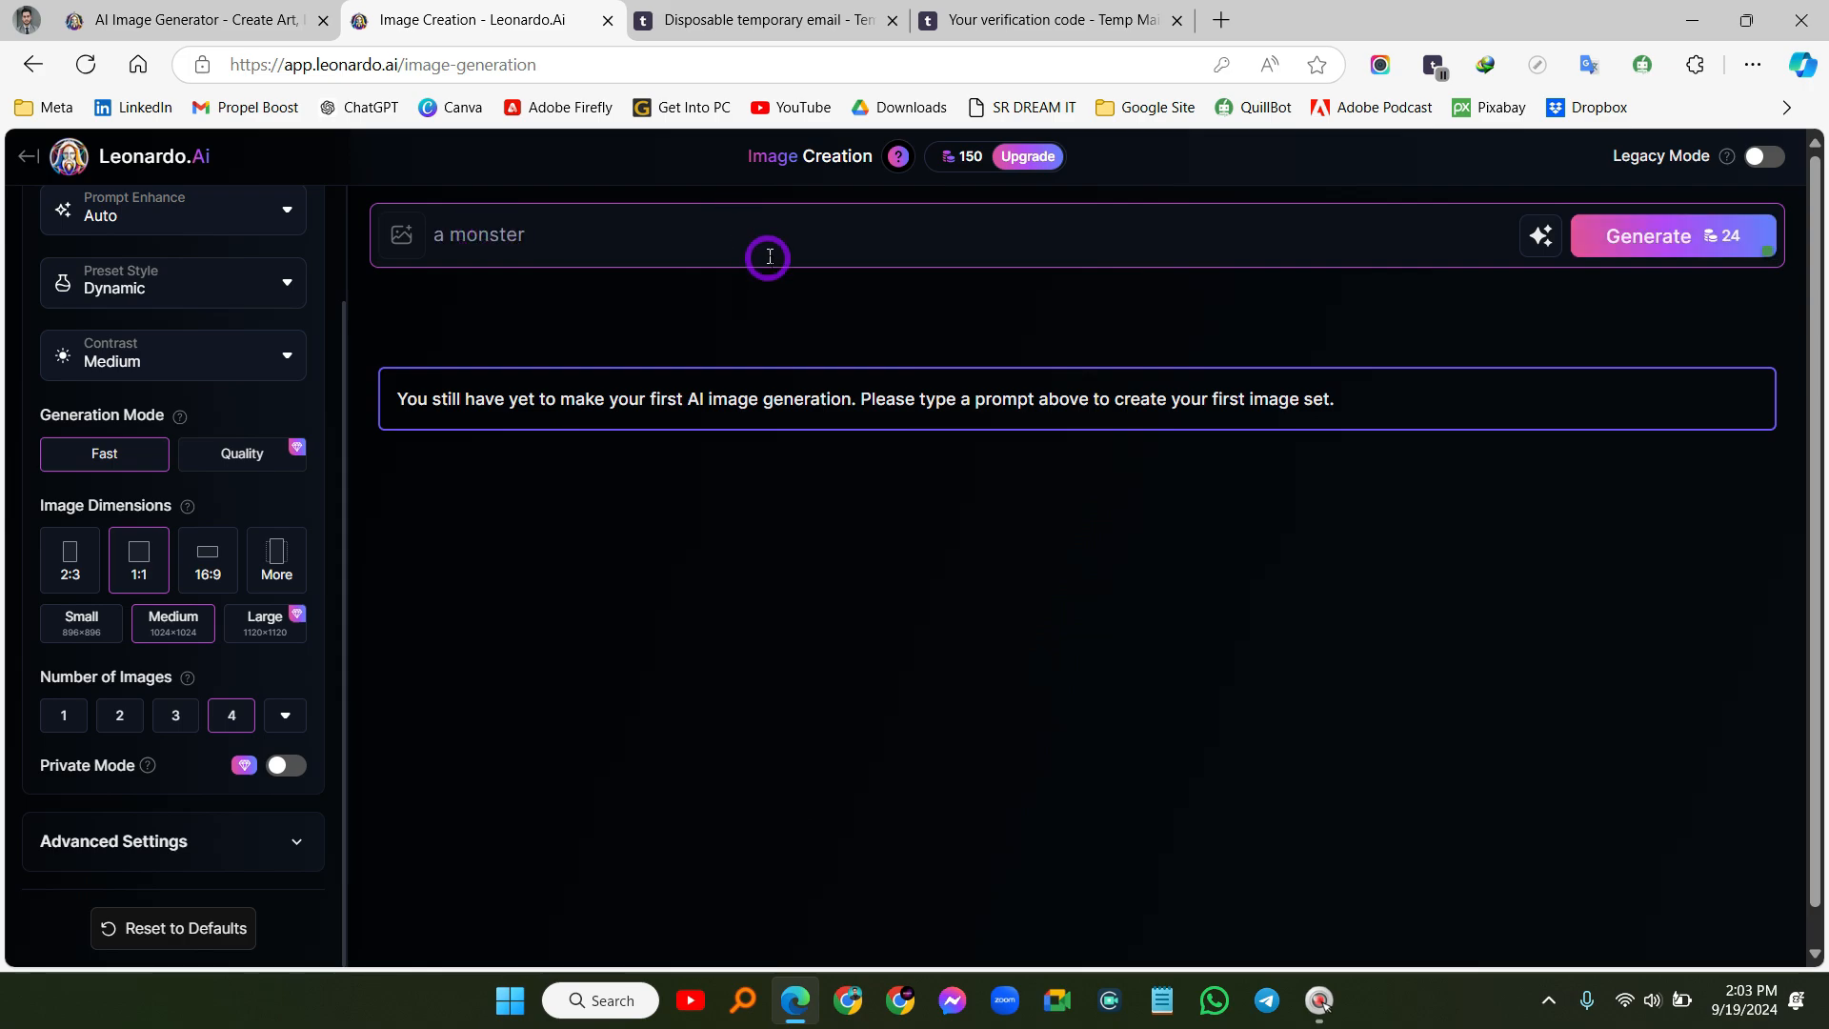
text( is running on the street at night)
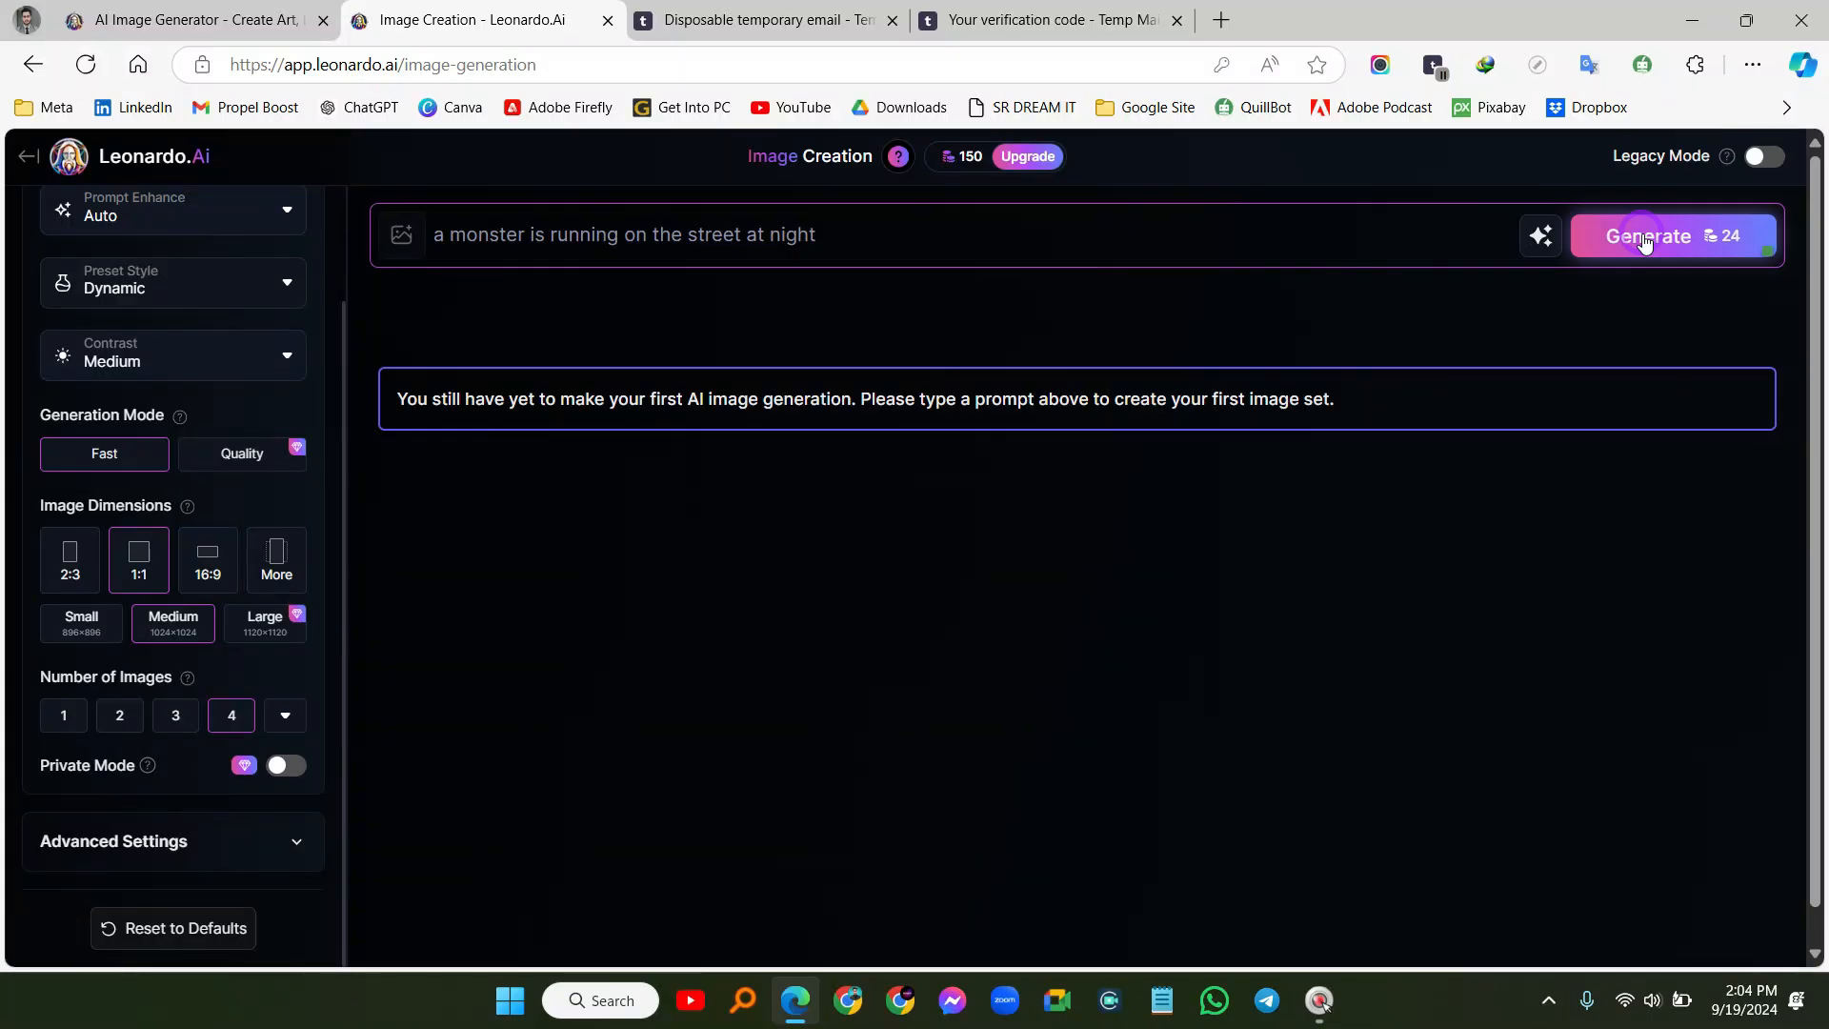
Generate the images from the monster prompt and dismiss the tip about modifying prompts with AI
click(1631, 240)
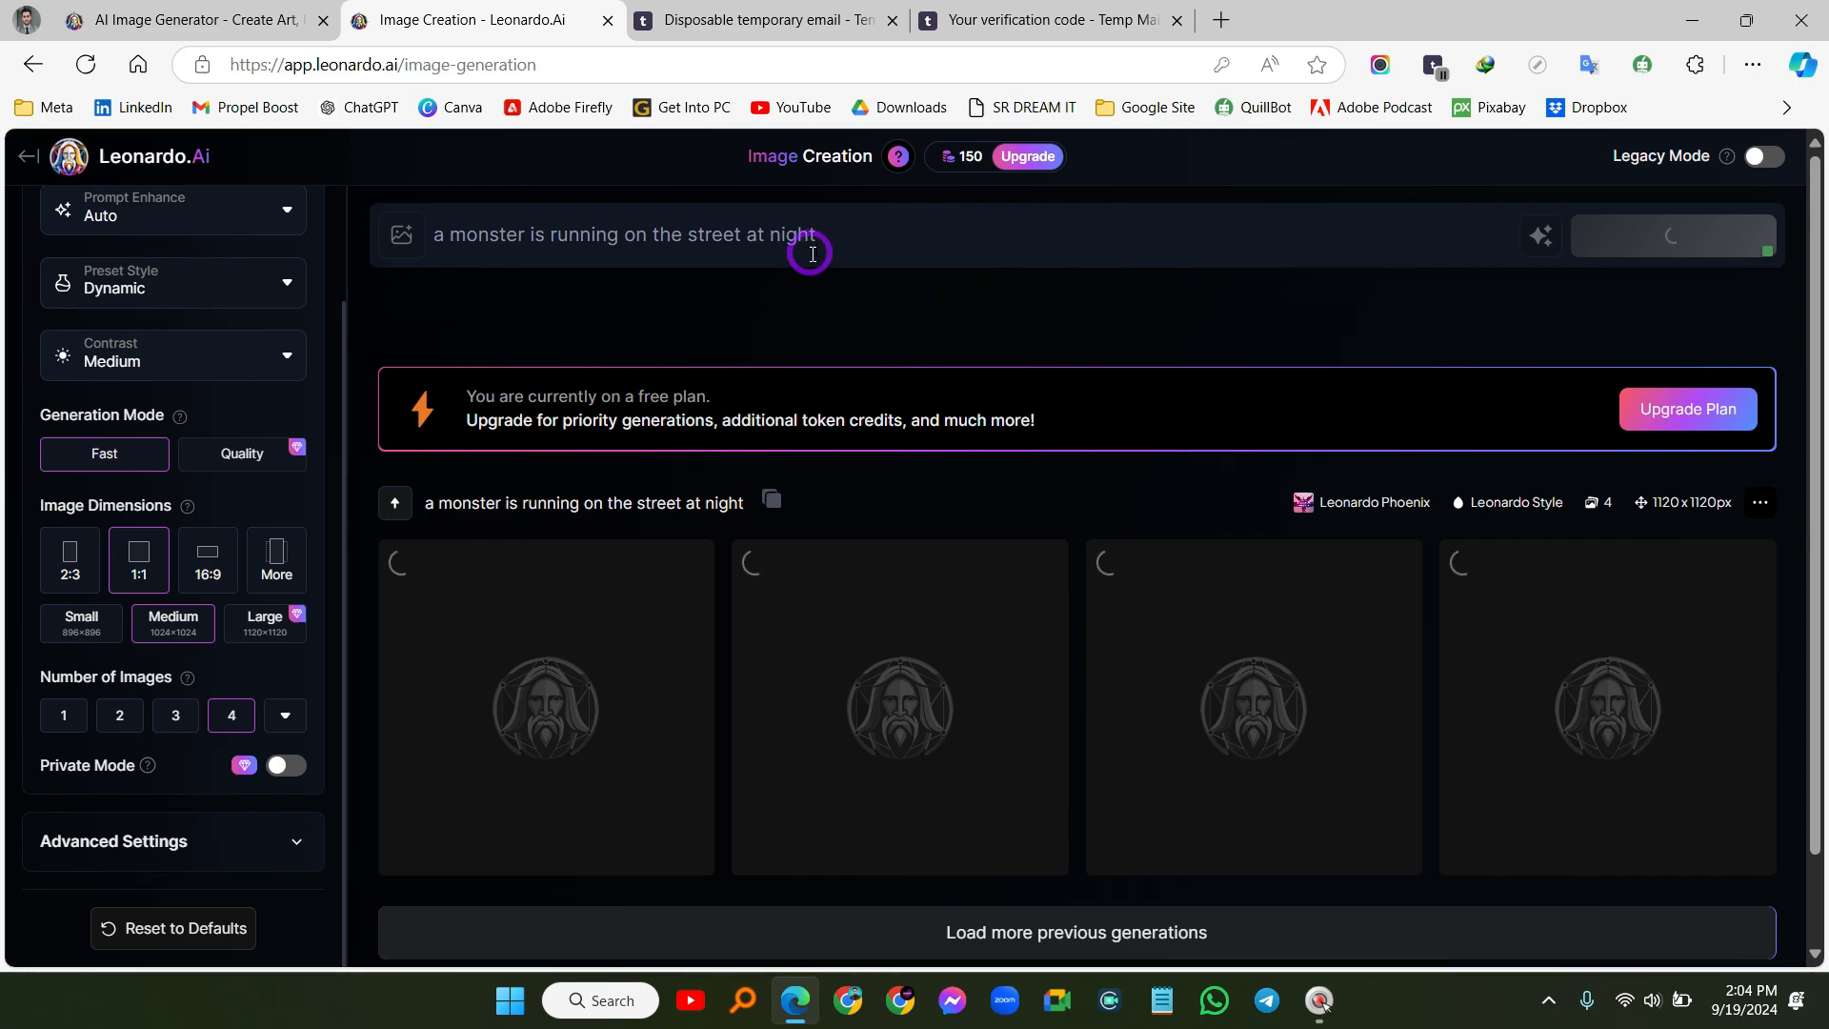
triple_click(584, 234)
click(876, 263)
click(919, 375)
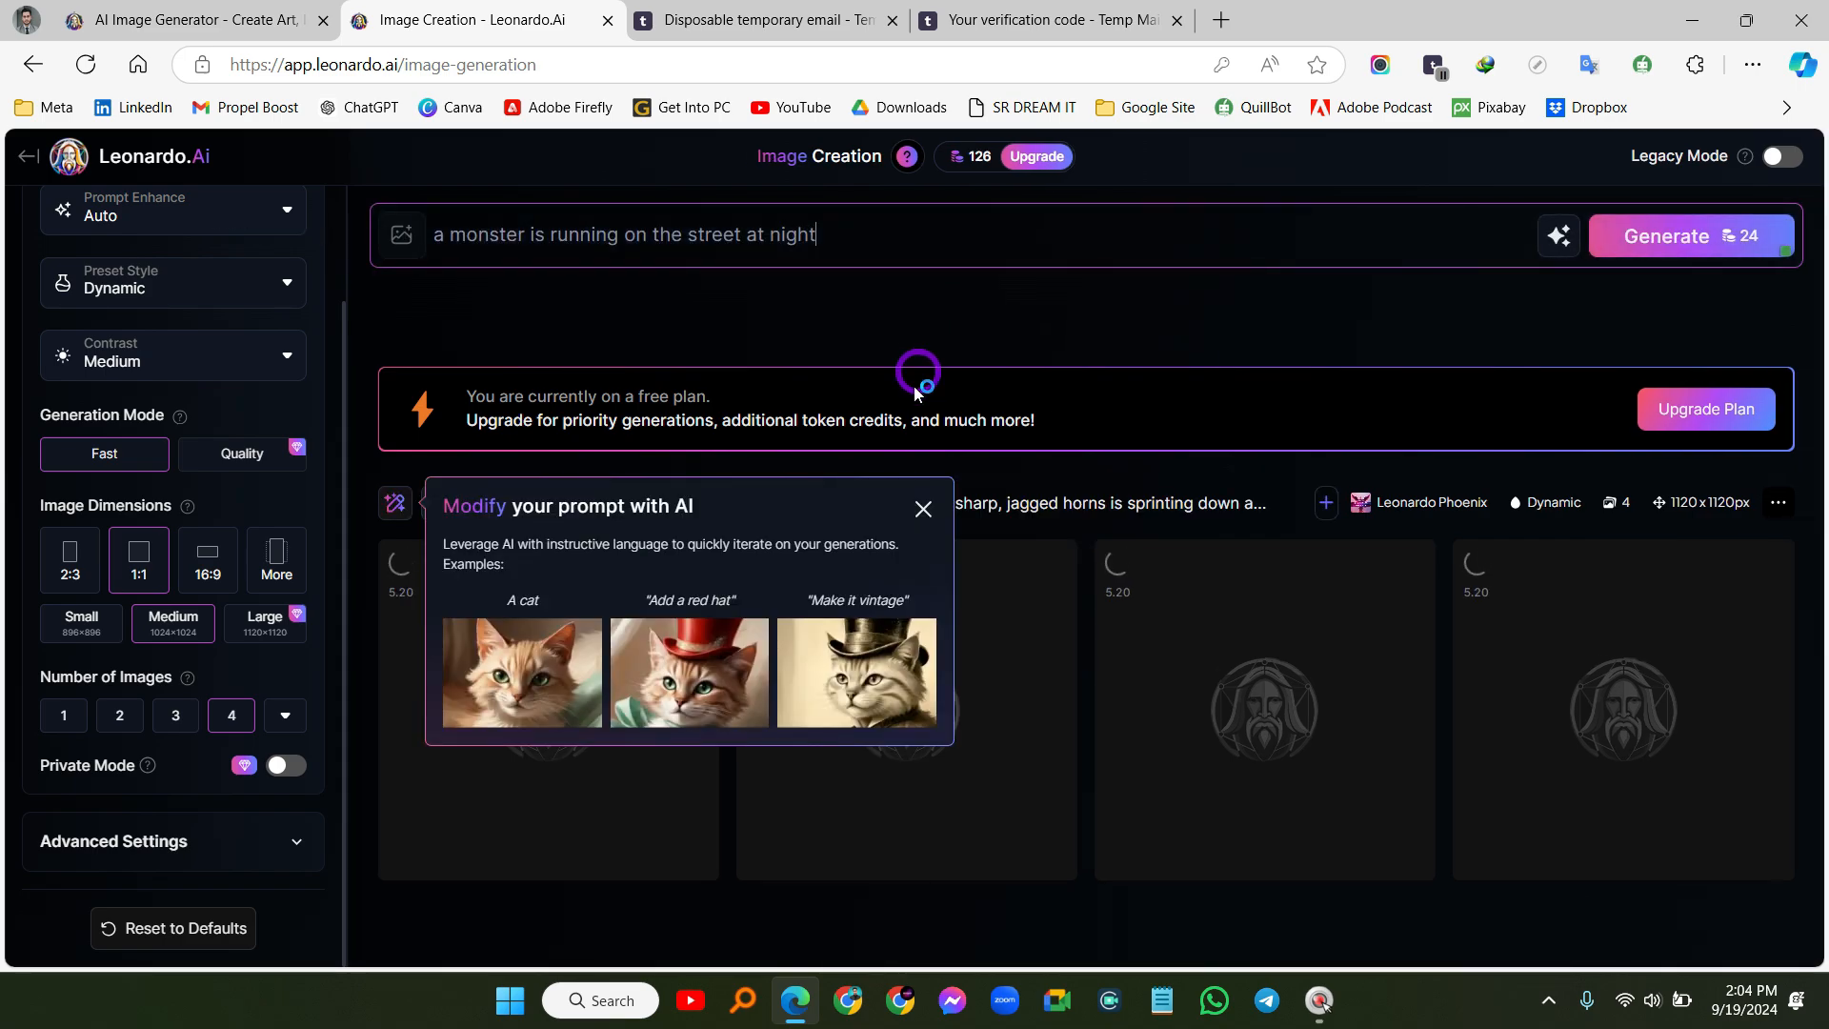
click(920, 510)
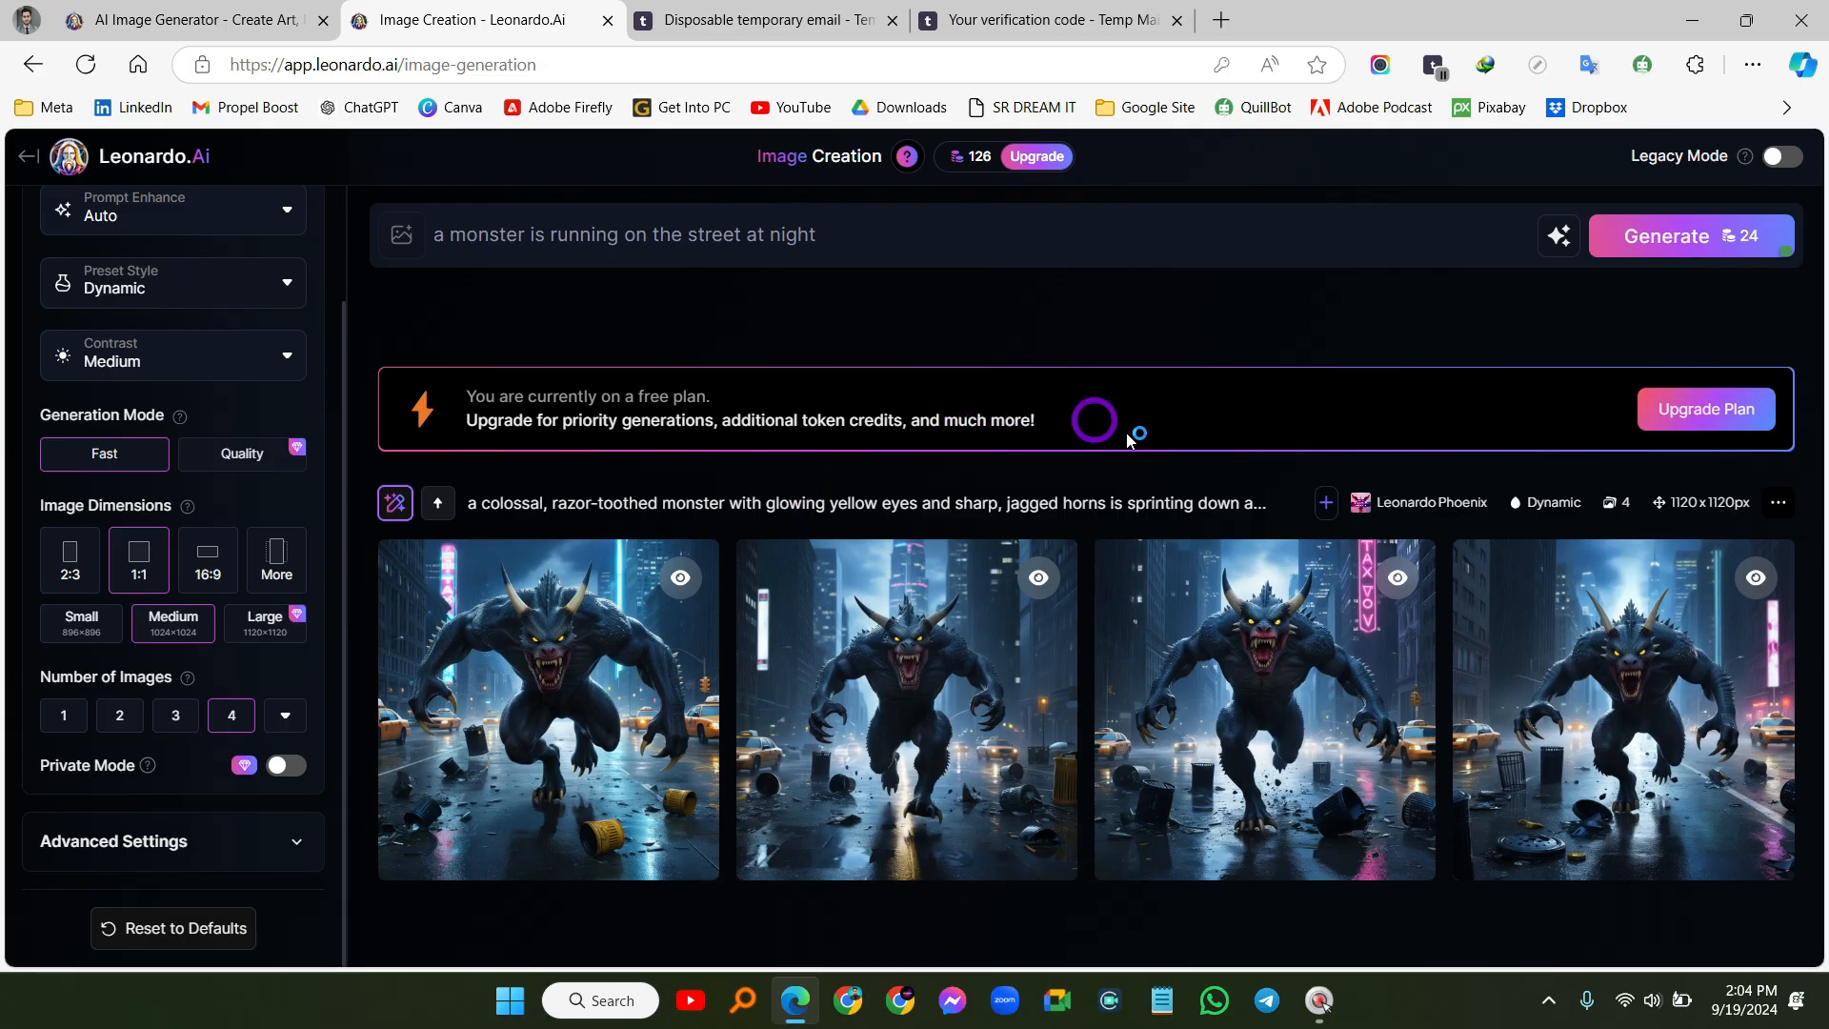
Browse the four generated monster images at full size and return to the second one
click(560, 644)
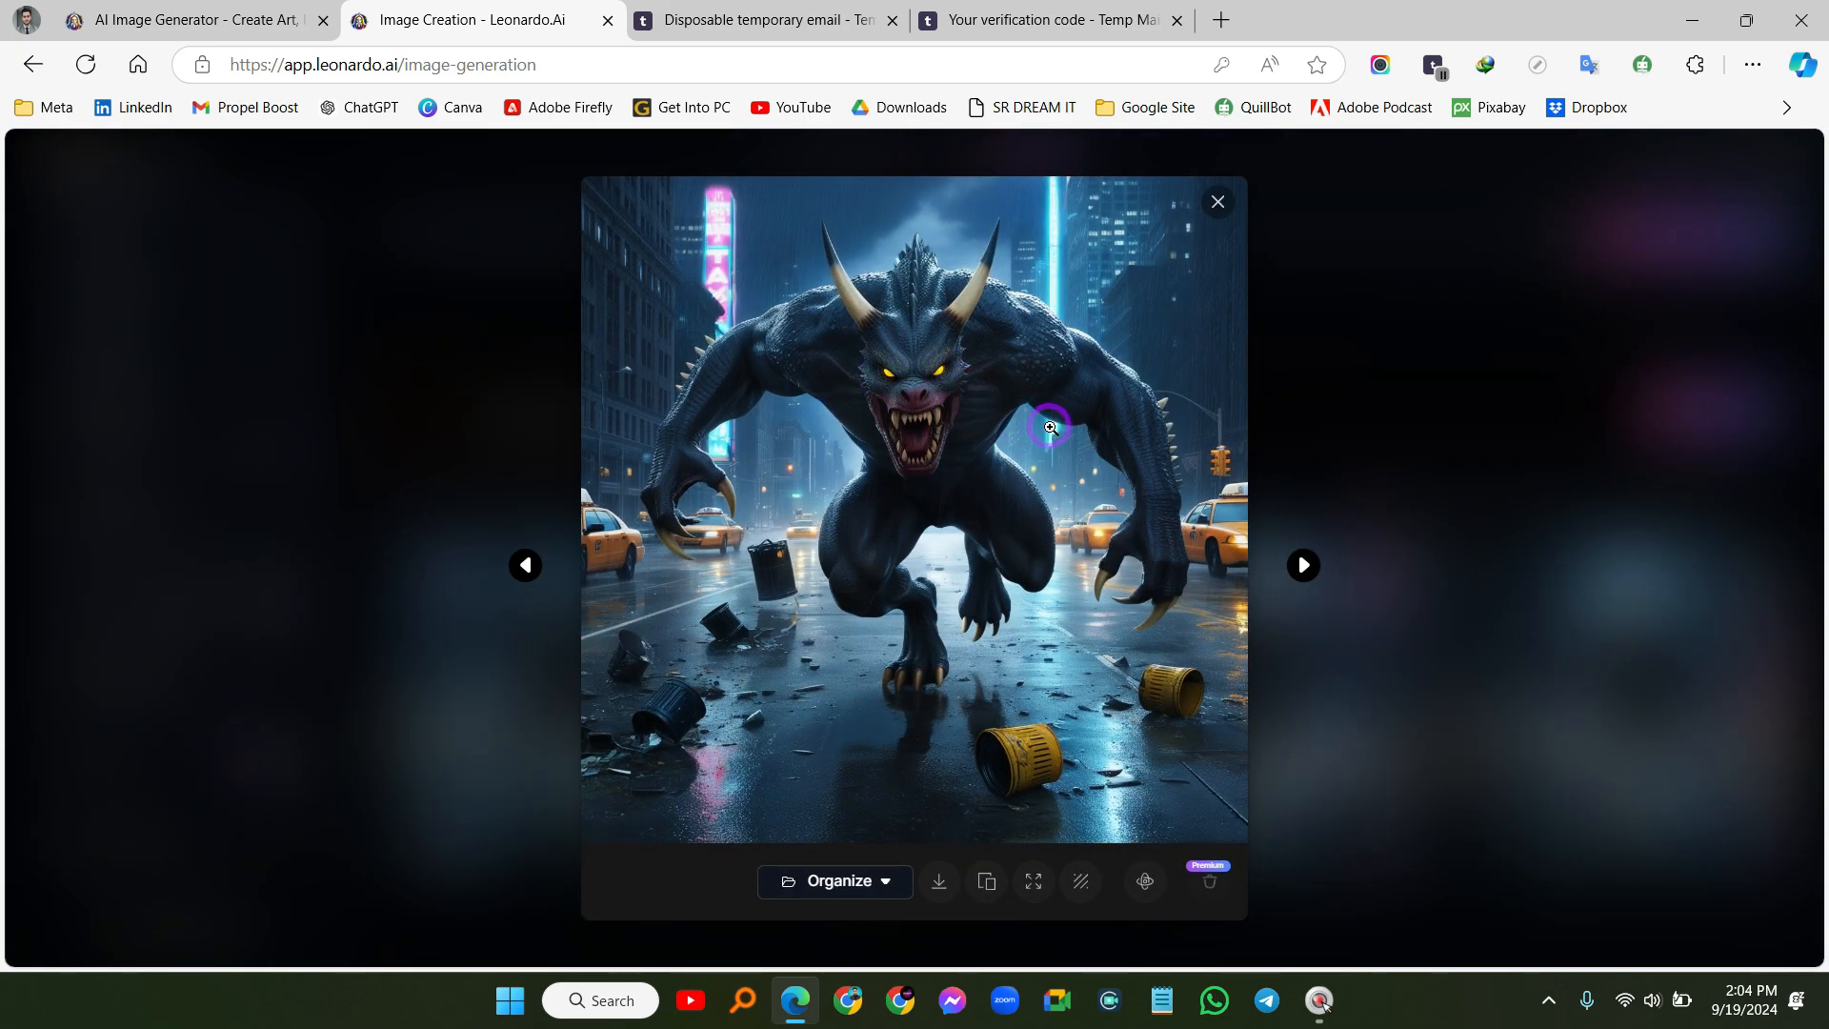
click(1303, 565)
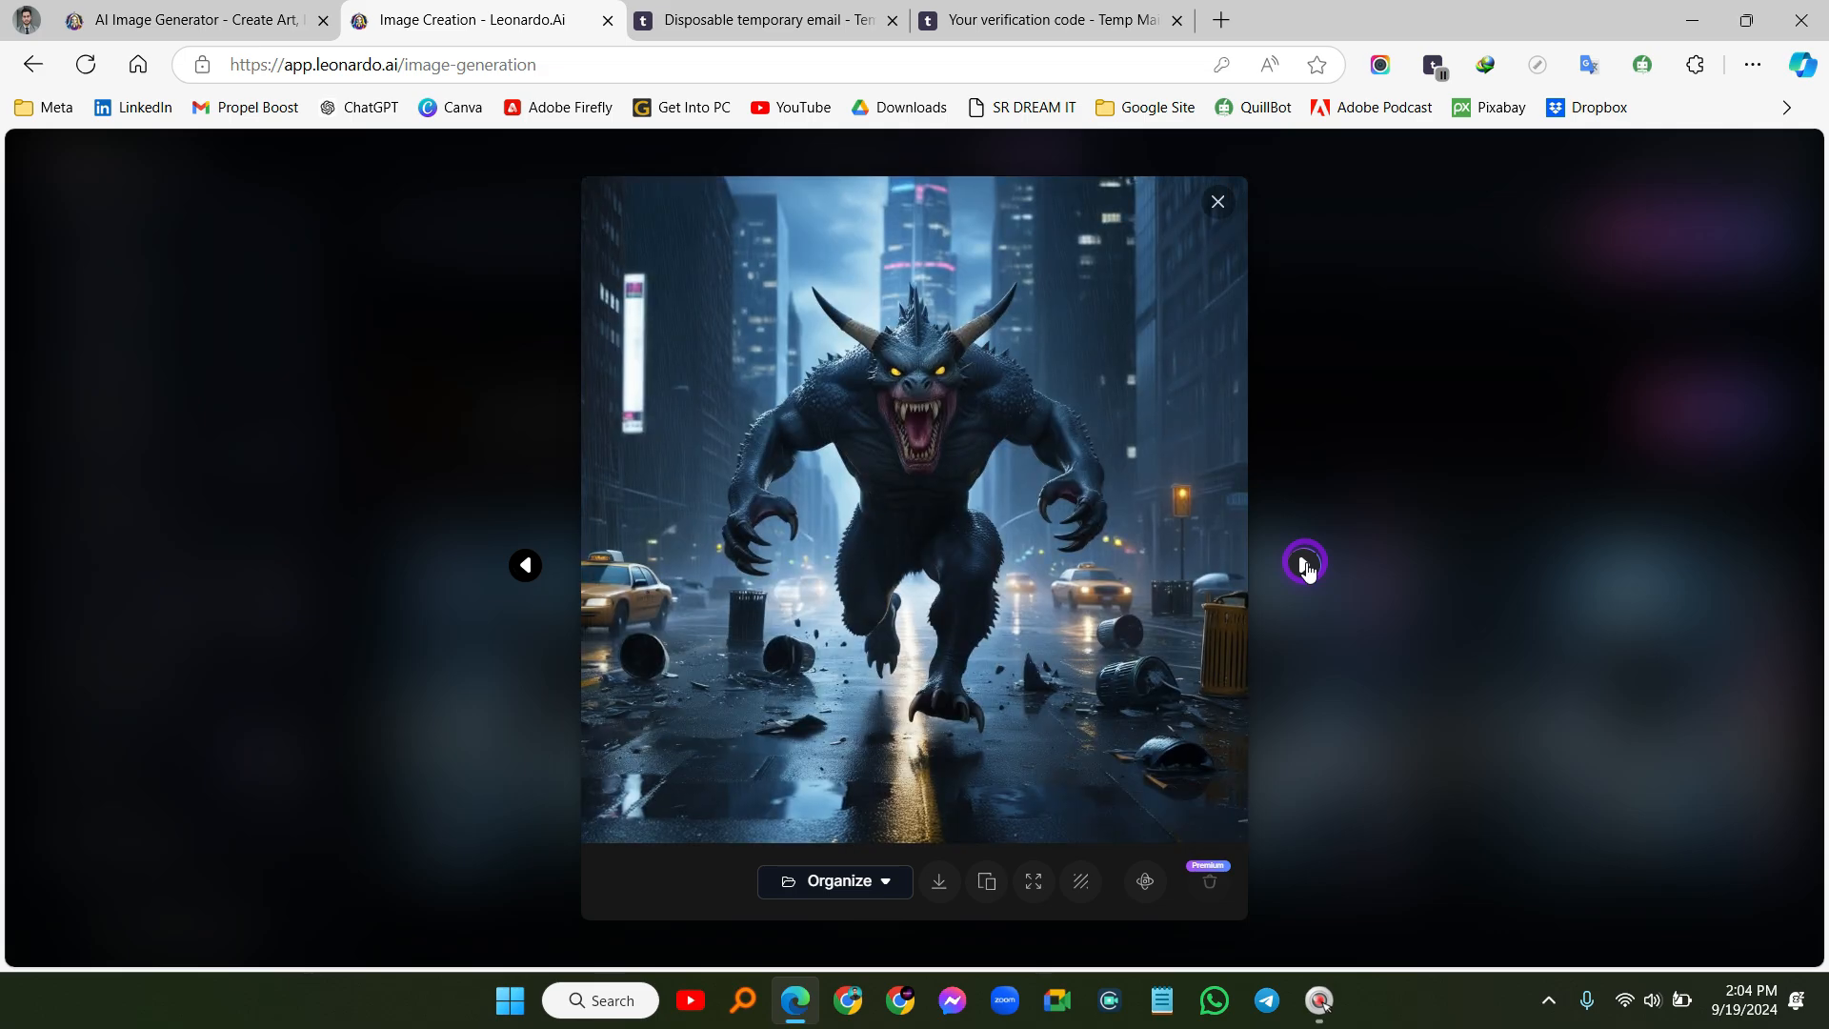
click(1303, 566)
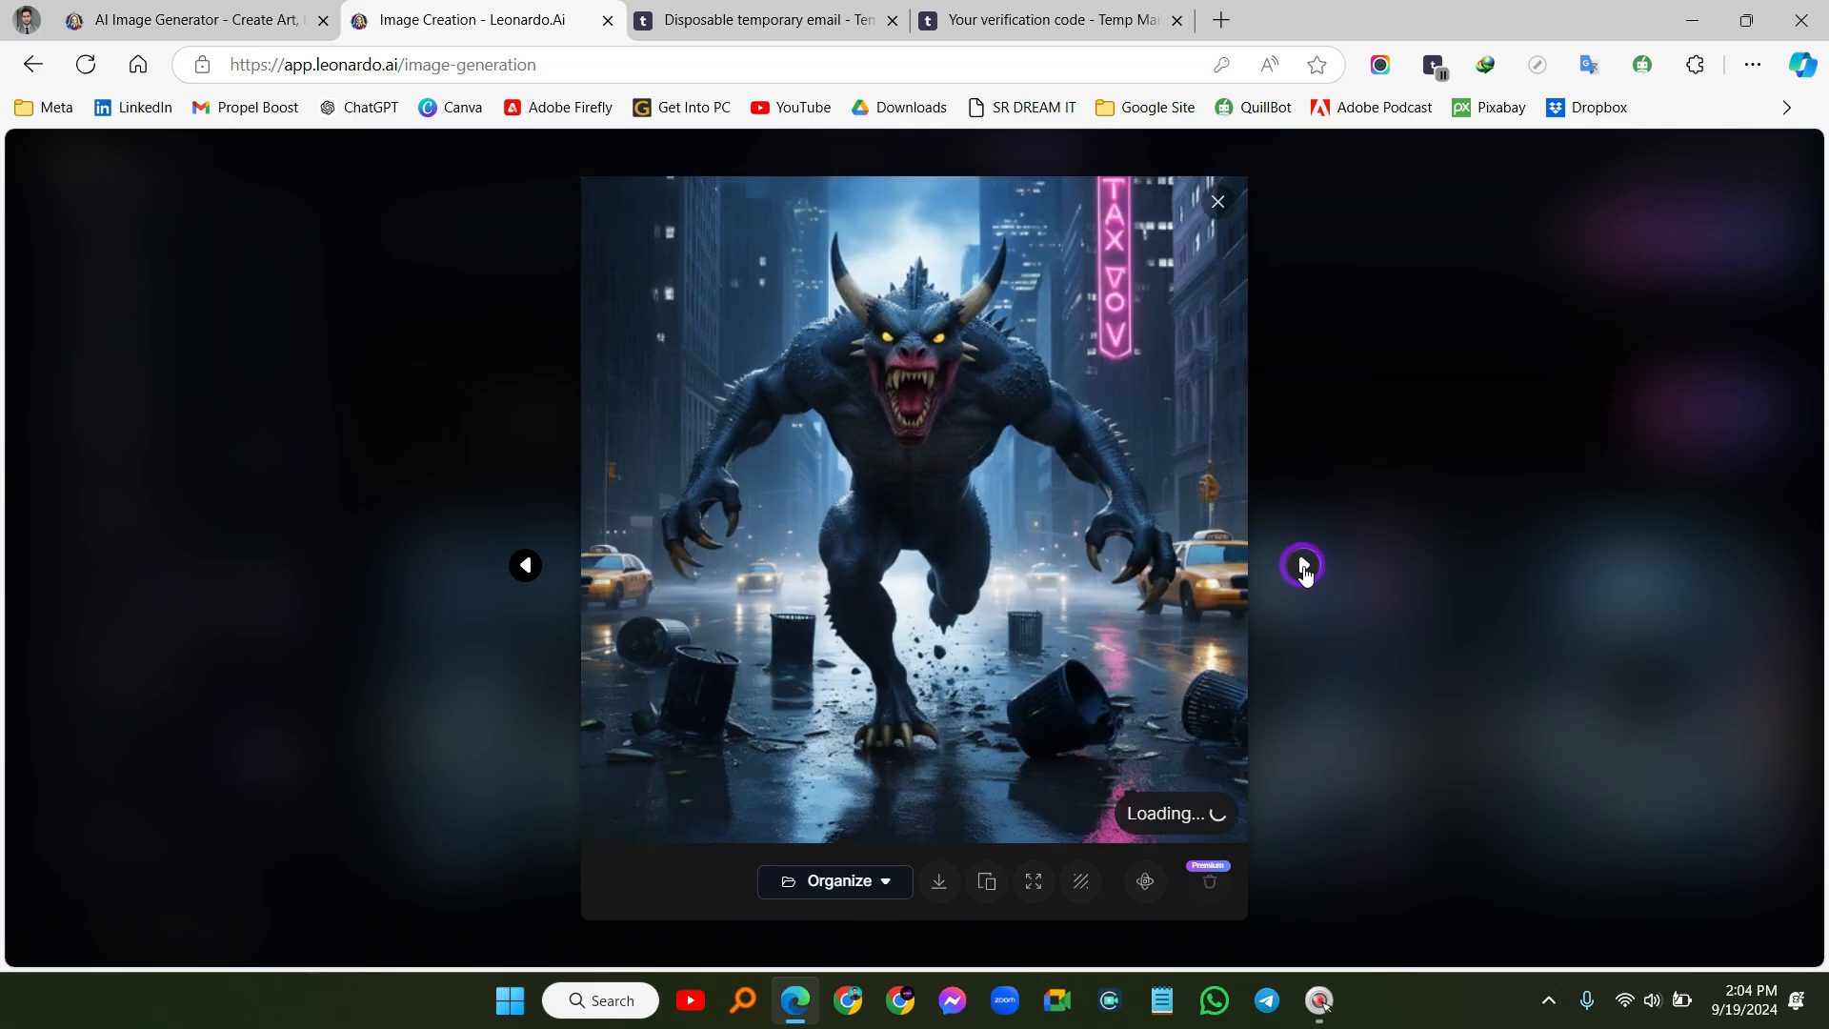
click(1303, 565)
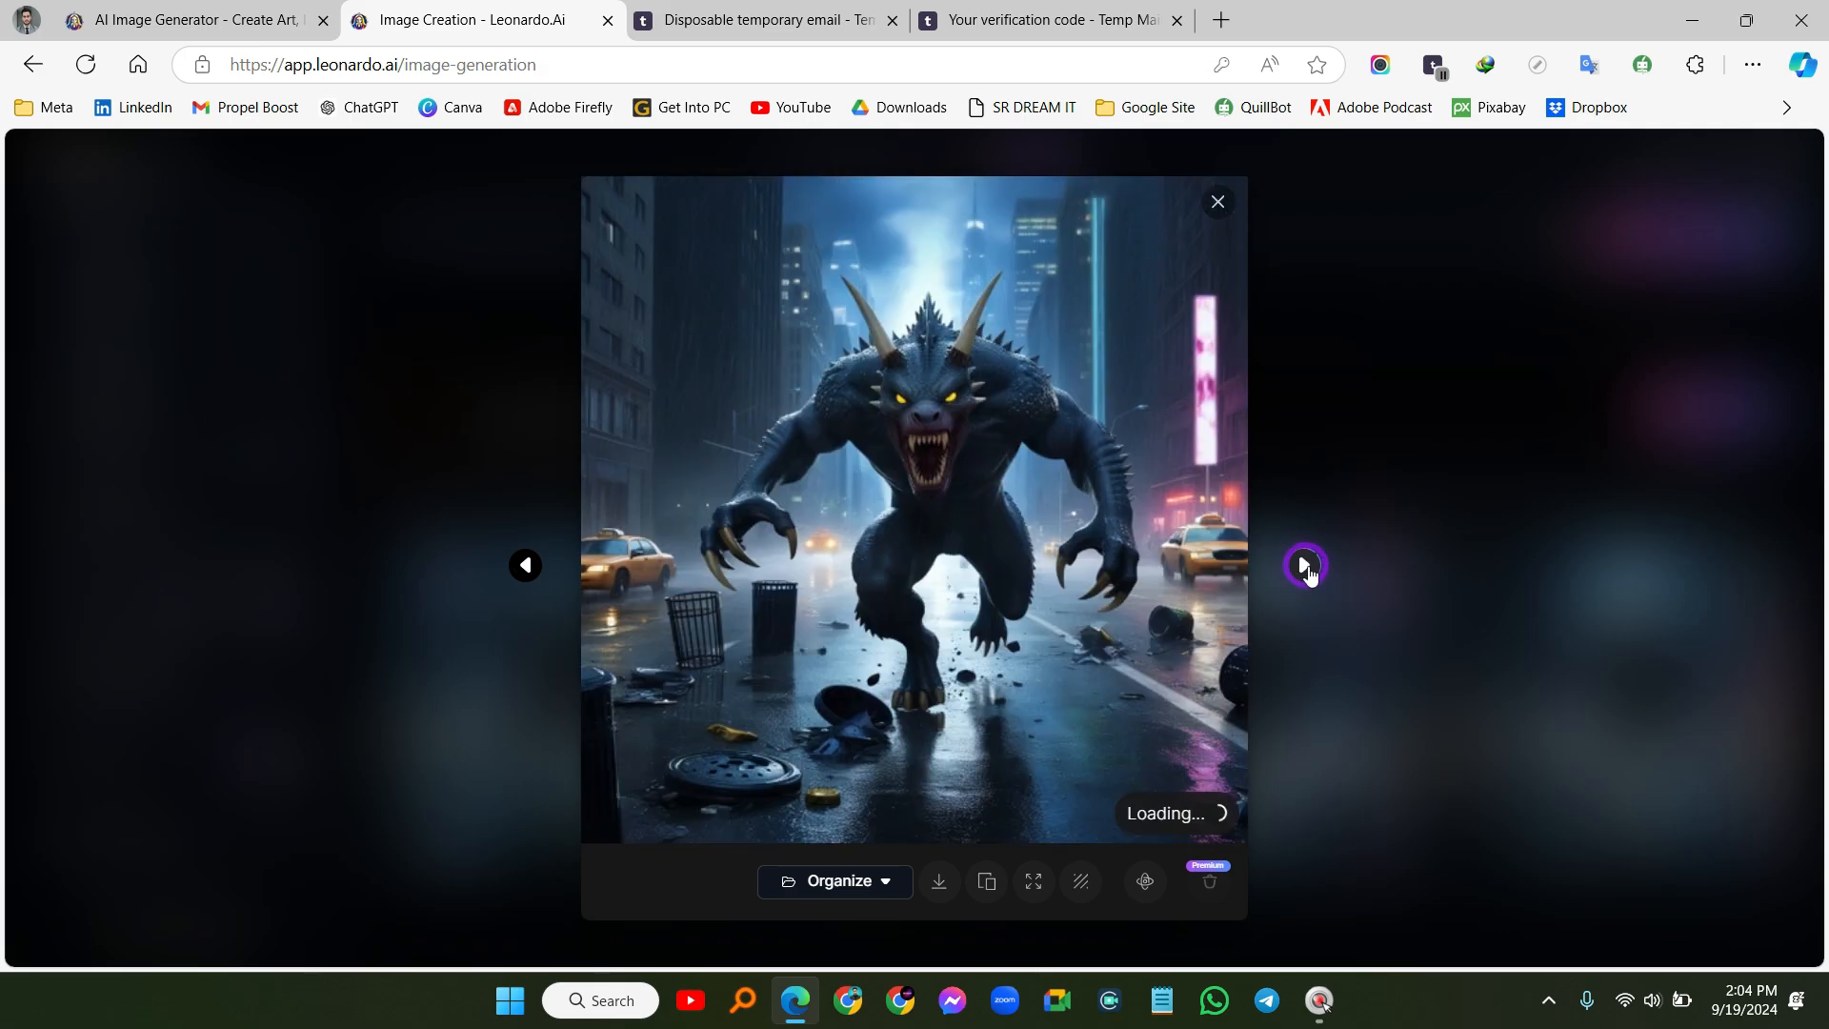
click(525, 565)
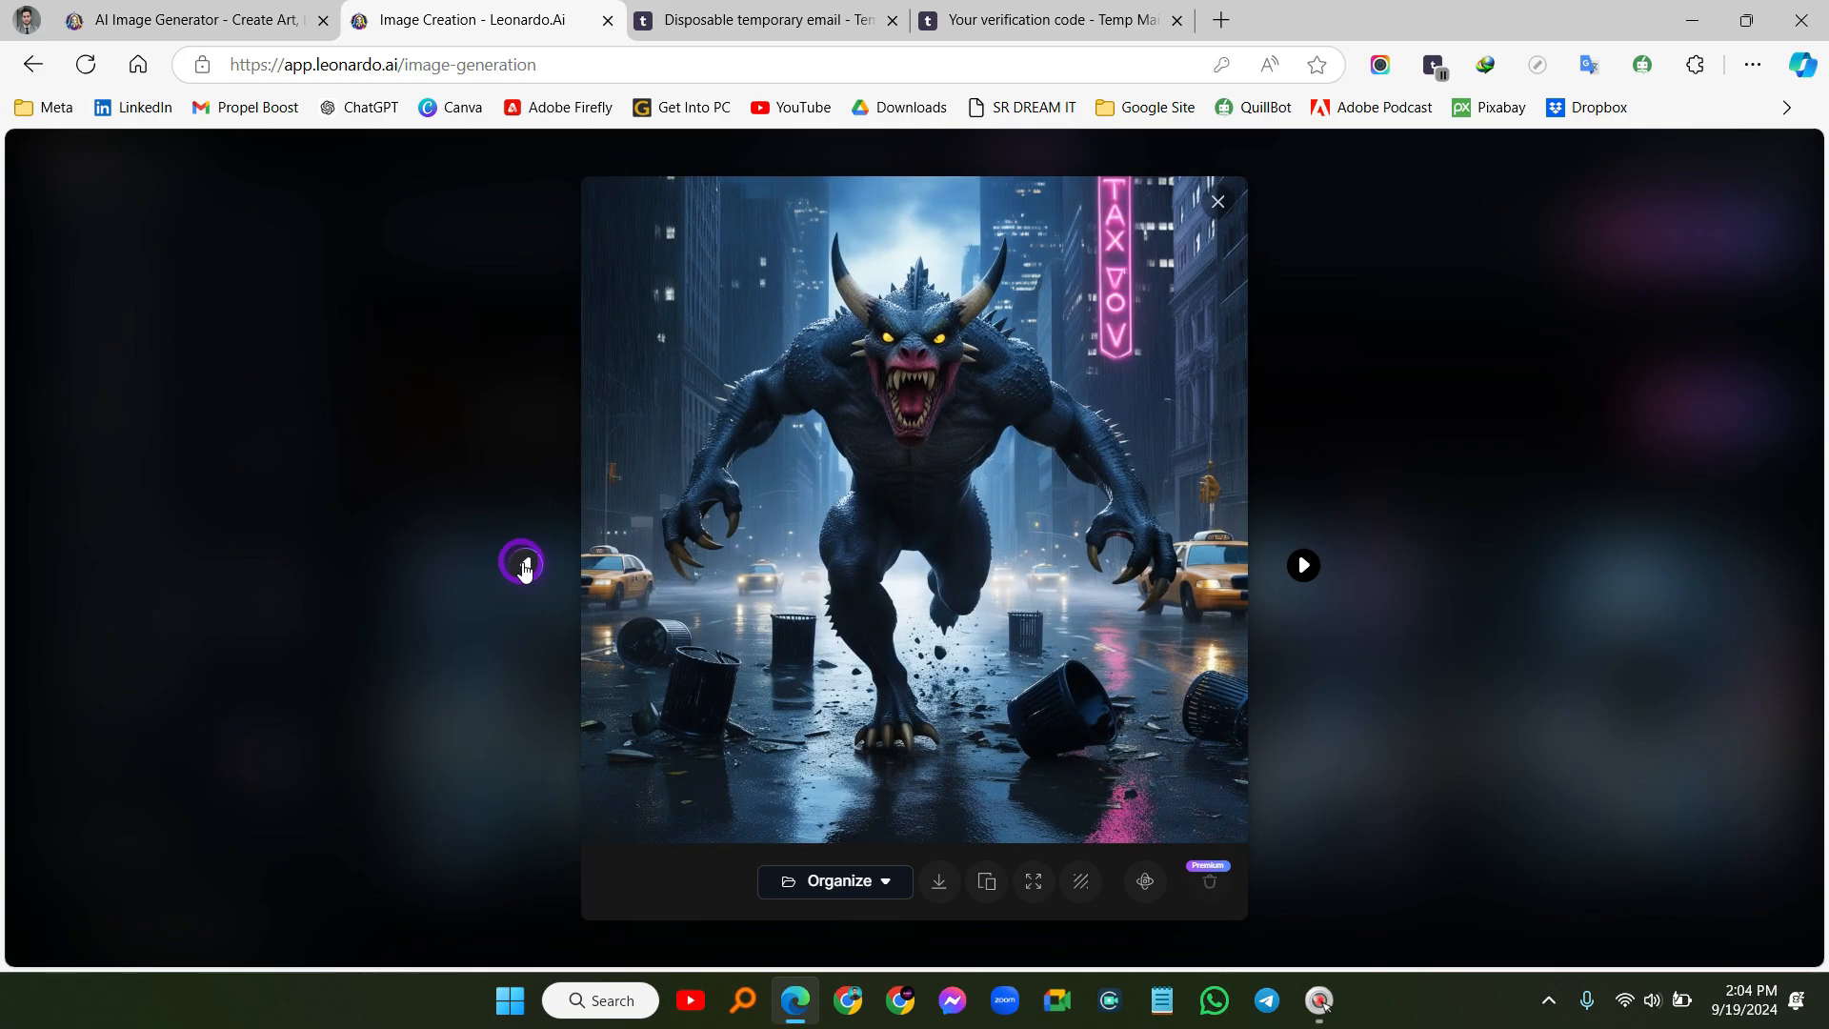
click(525, 565)
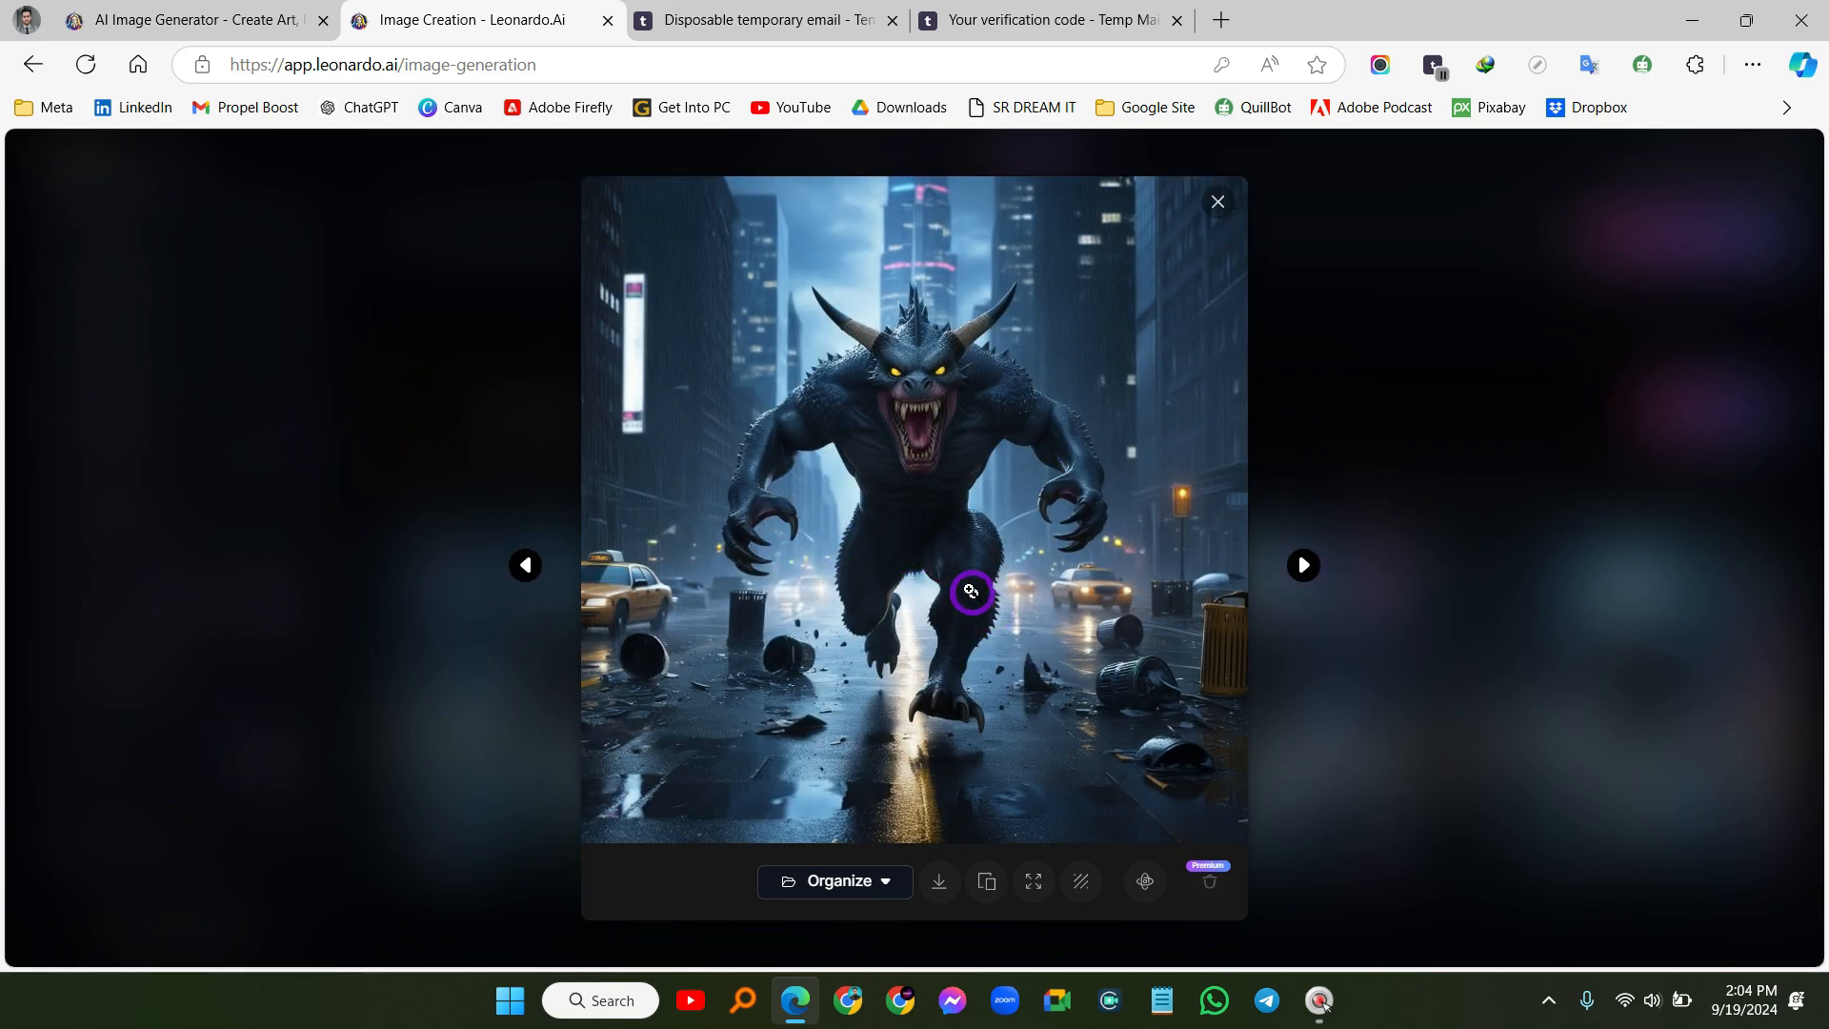
Download the second monster image and open the downloaded file
click(942, 883)
mouse_move(1539, 167)
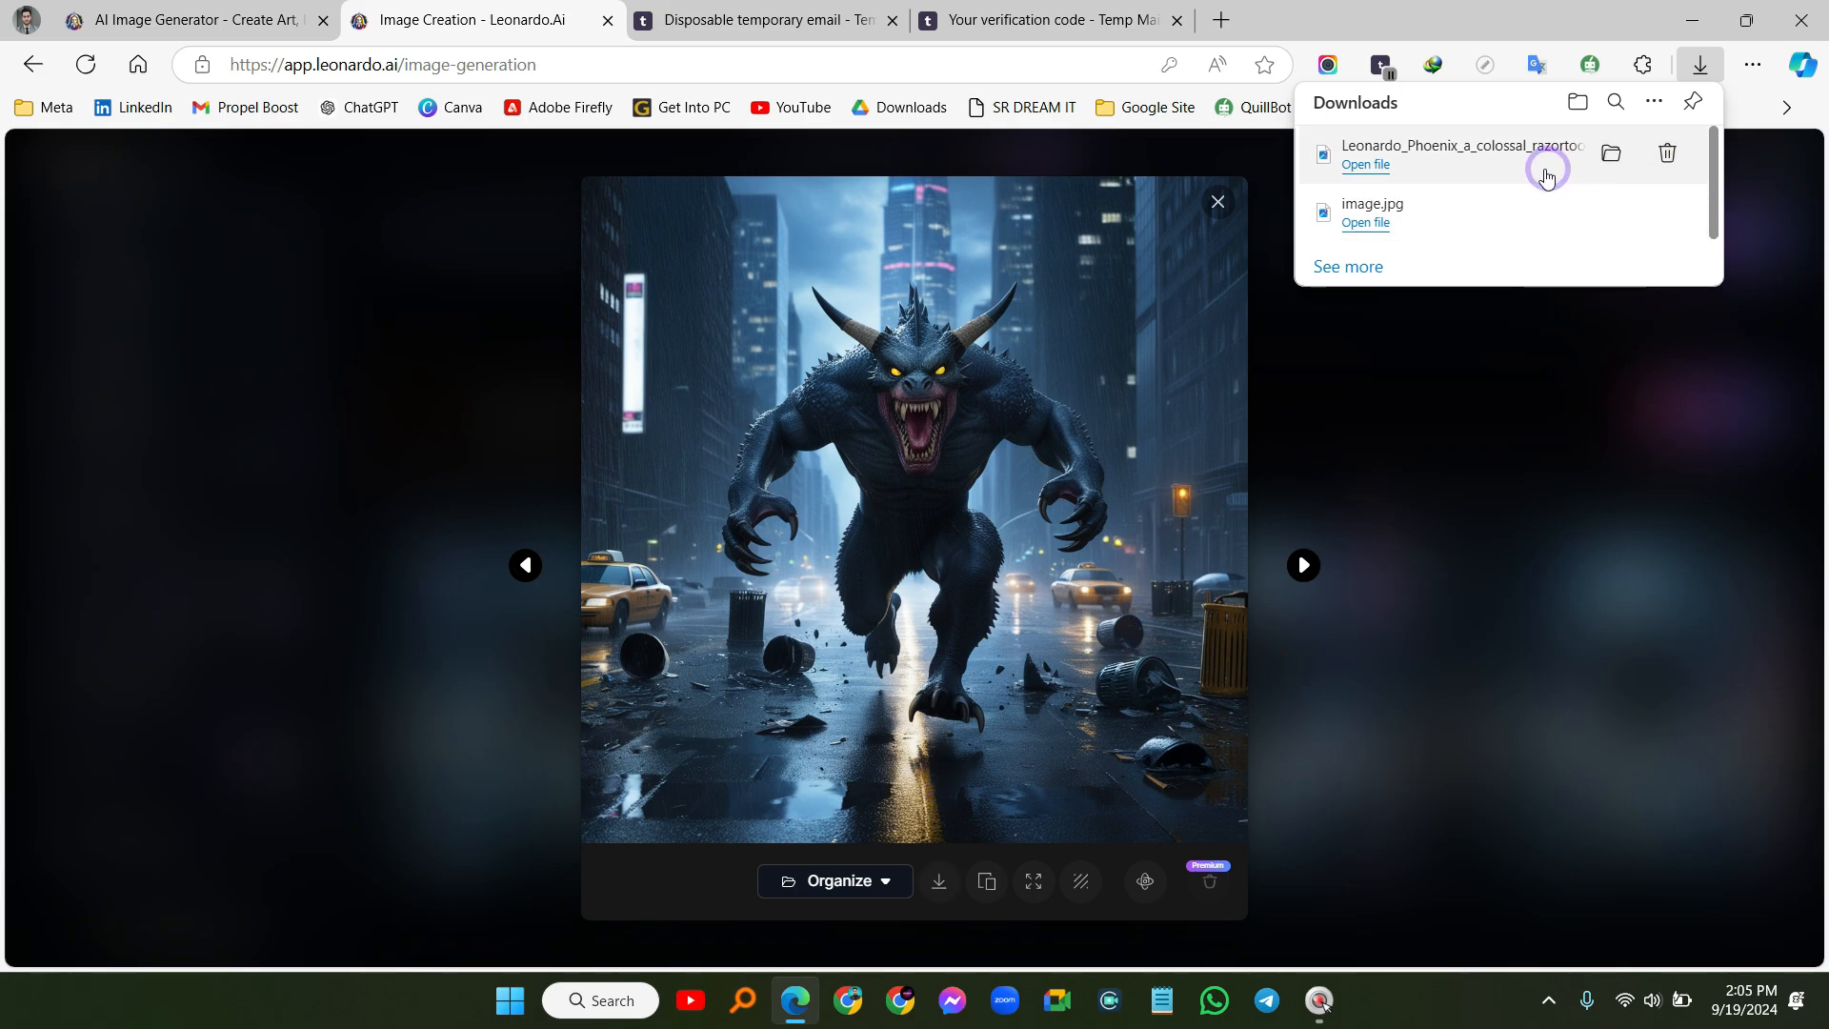
click(1532, 169)
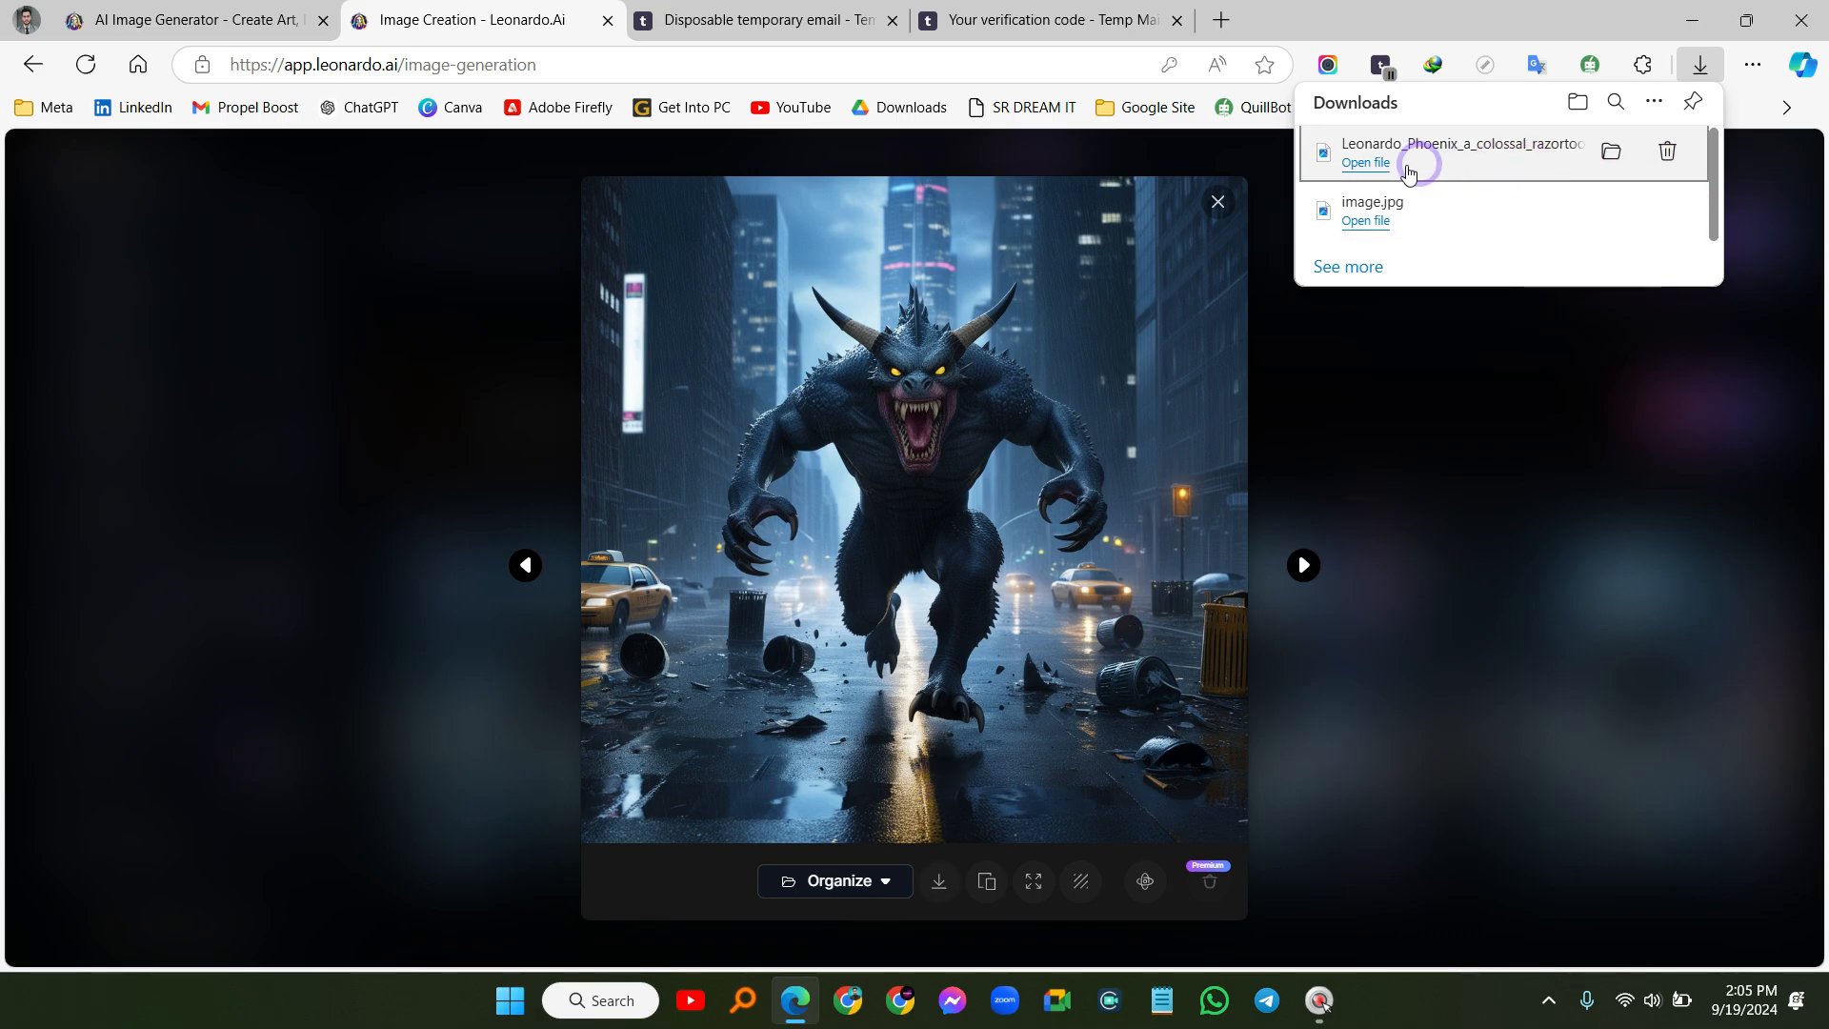
Inspect the downloaded monster image up close, and close both the file and the full-size preview
scroll(954, 386, up, 5)
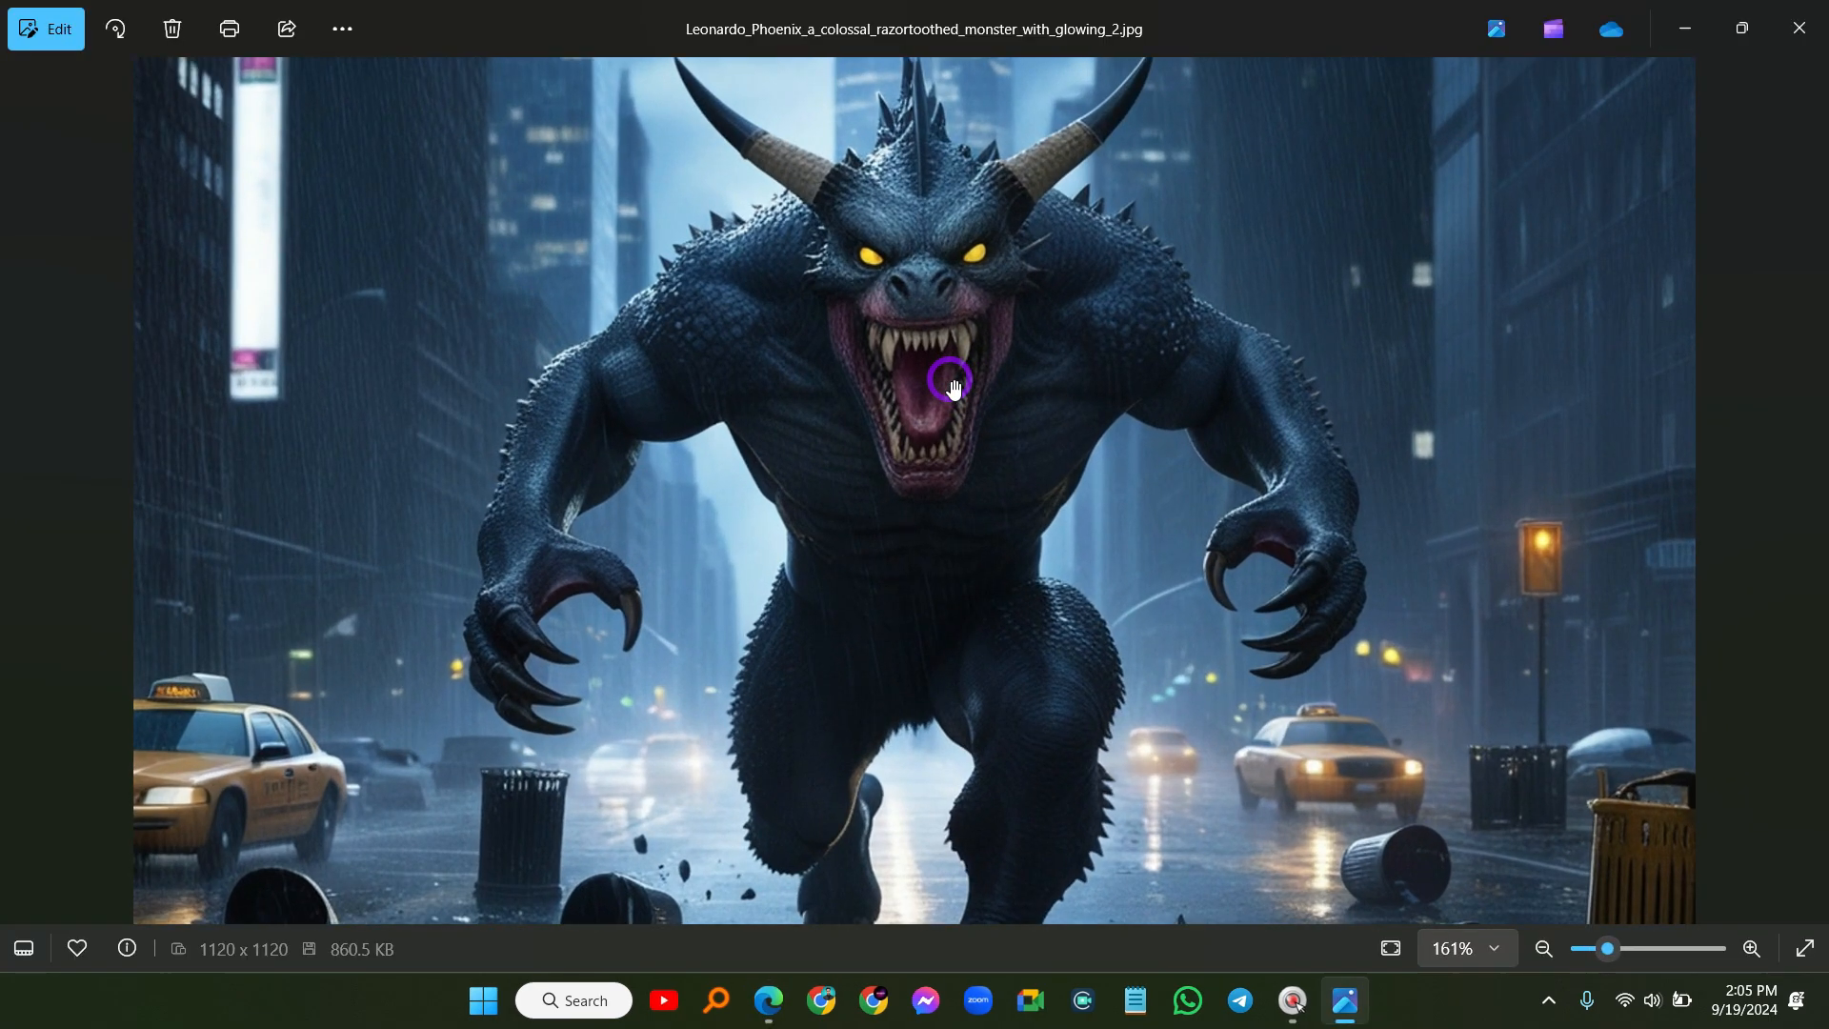
mouse_move(874, 559)
mouse_down()
mouse_move(978, 259)
mouse_move(1038, 533)
mouse_up()
drag(1070, 269, 1066, 597)
drag(1105, 345, 1061, 694)
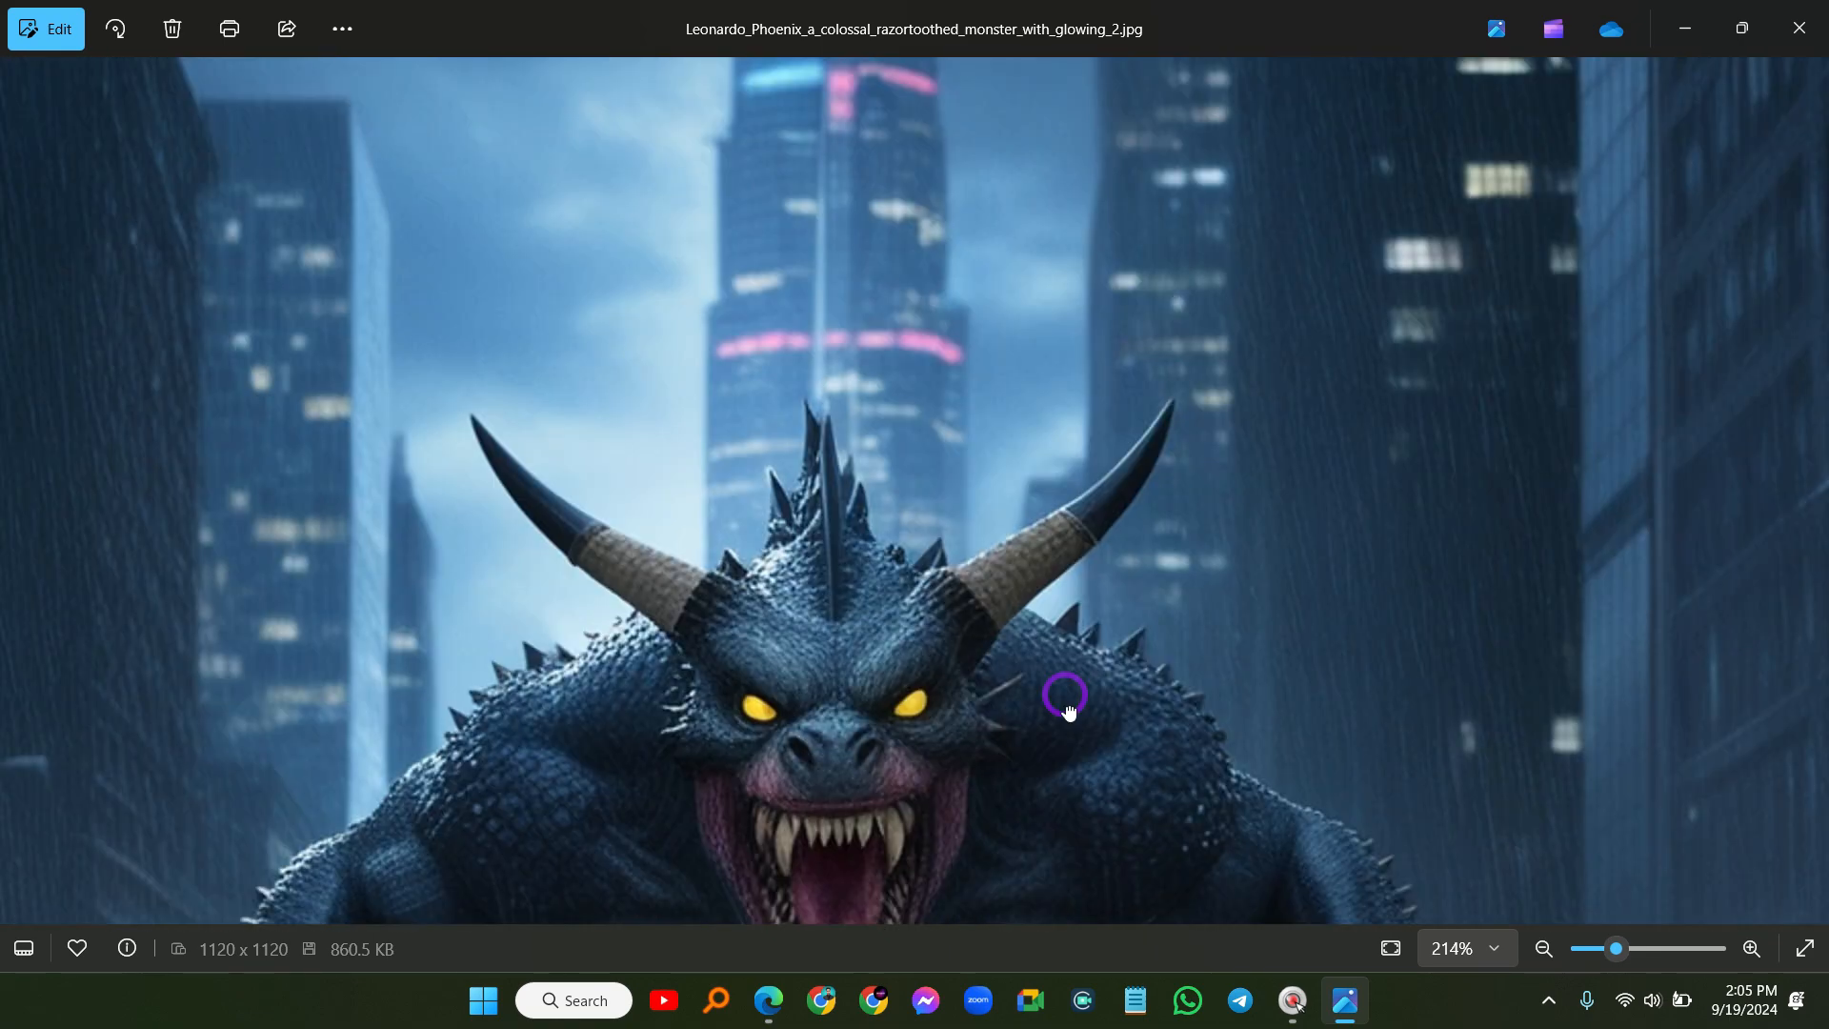
scroll(1048, 437, down, 5)
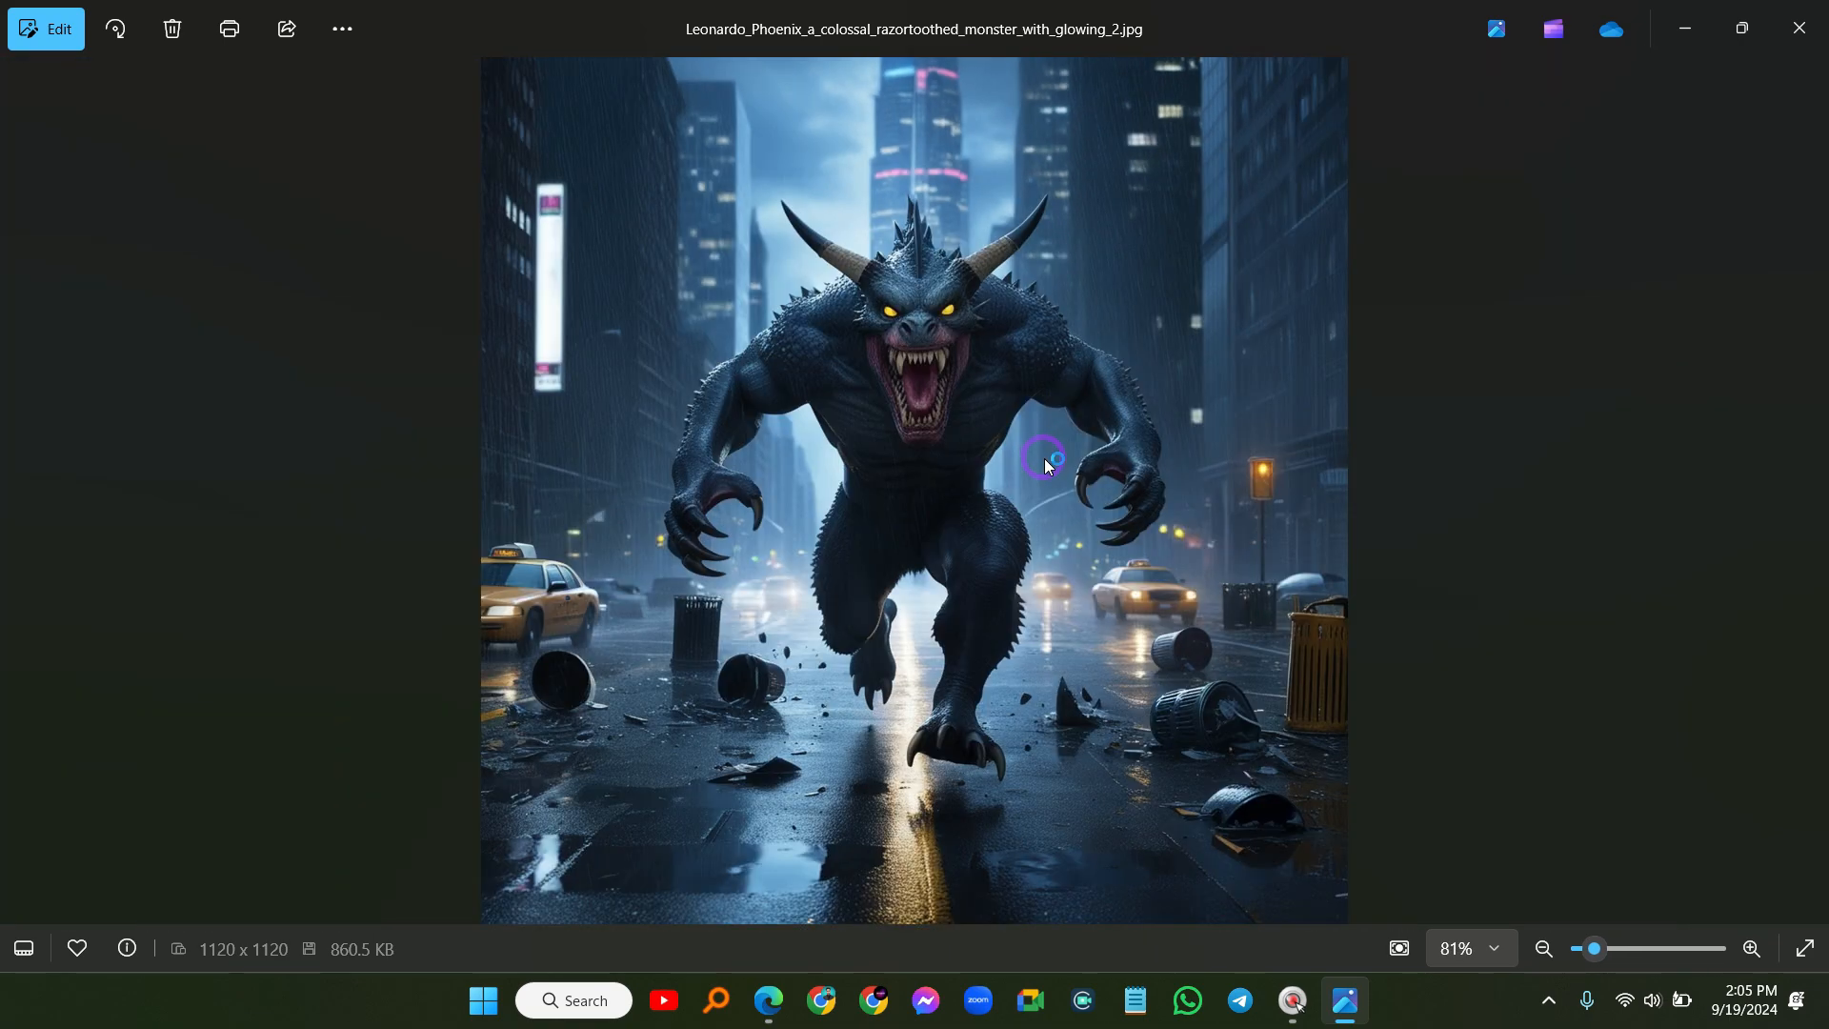
click(1808, 38)
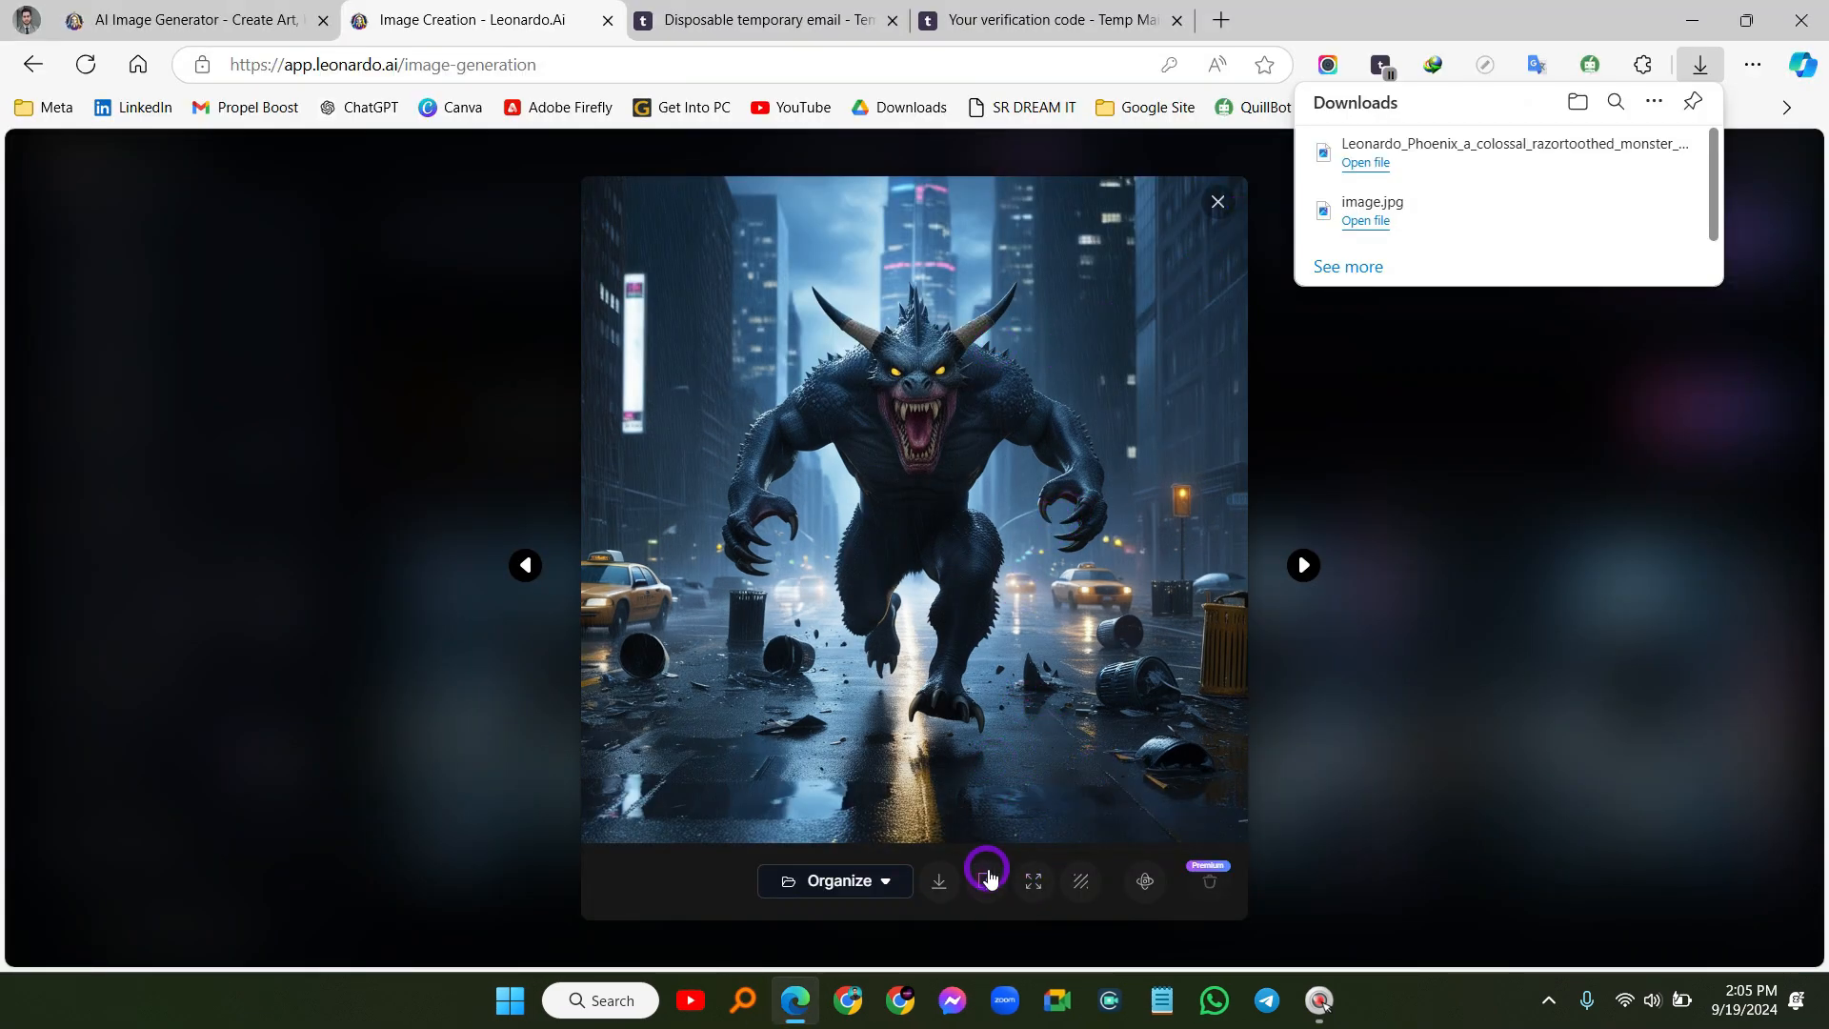
click(1219, 203)
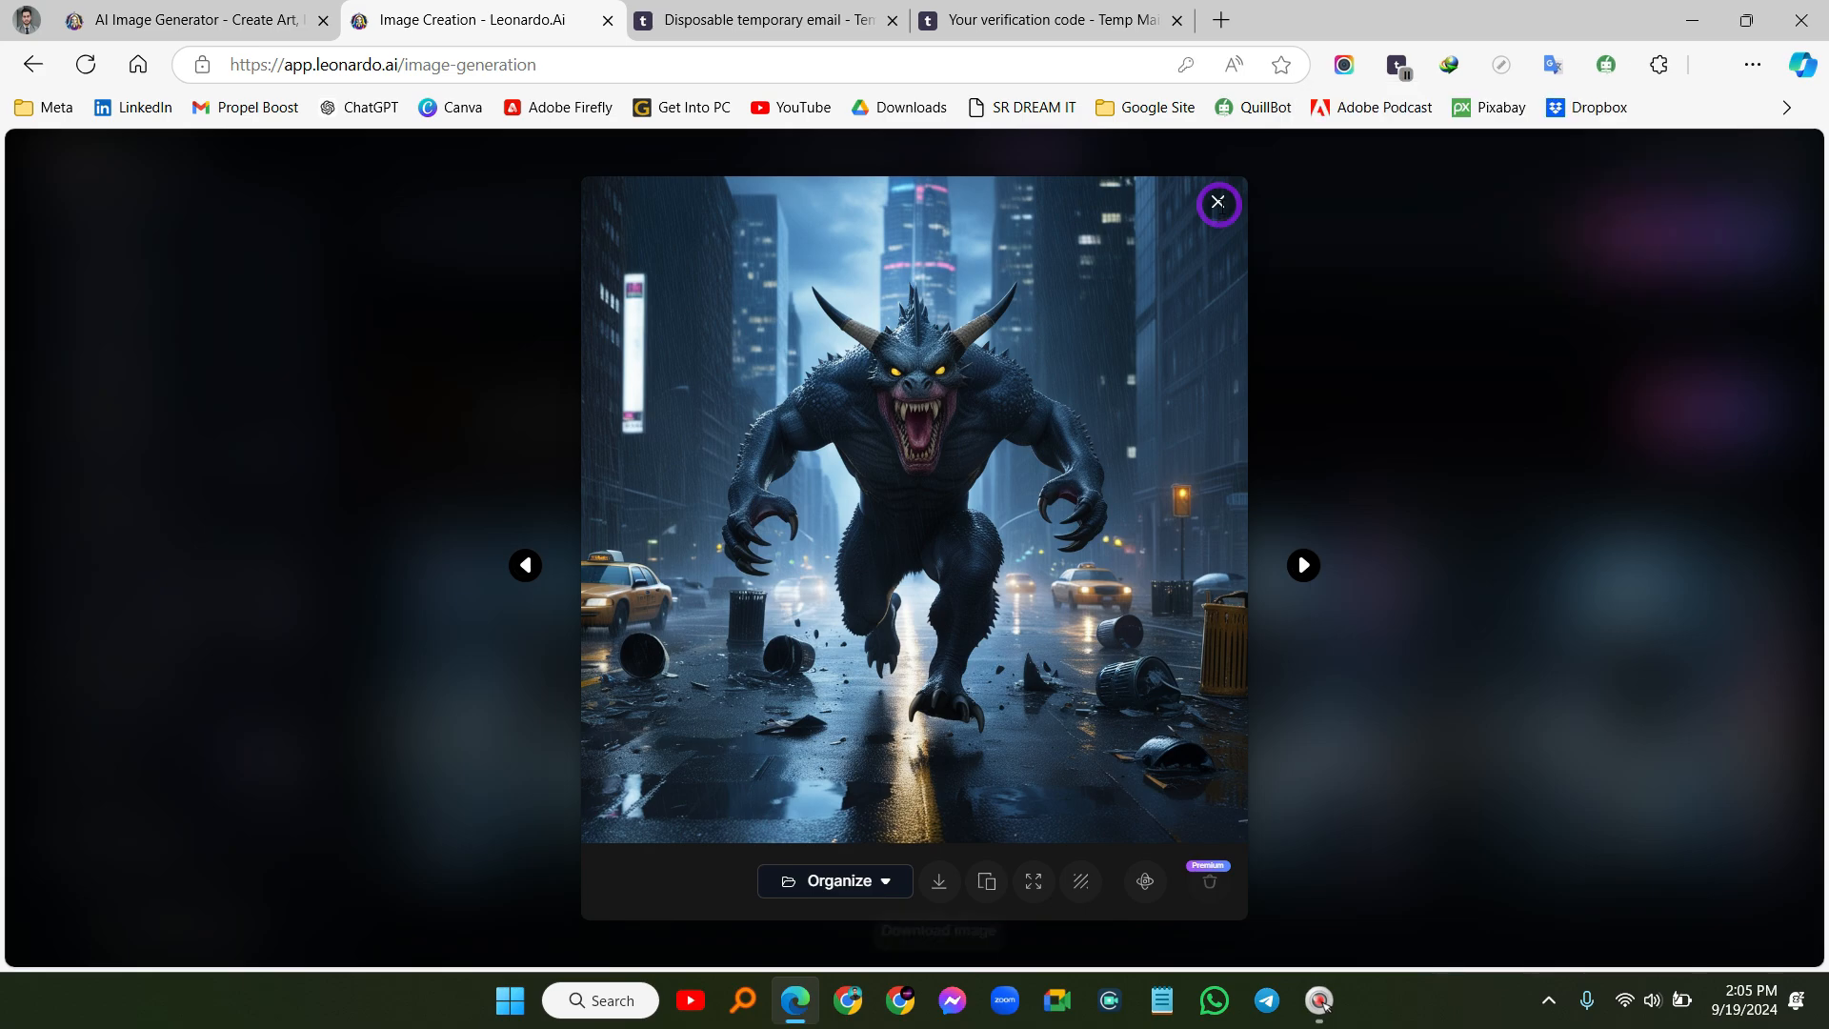
click(1219, 204)
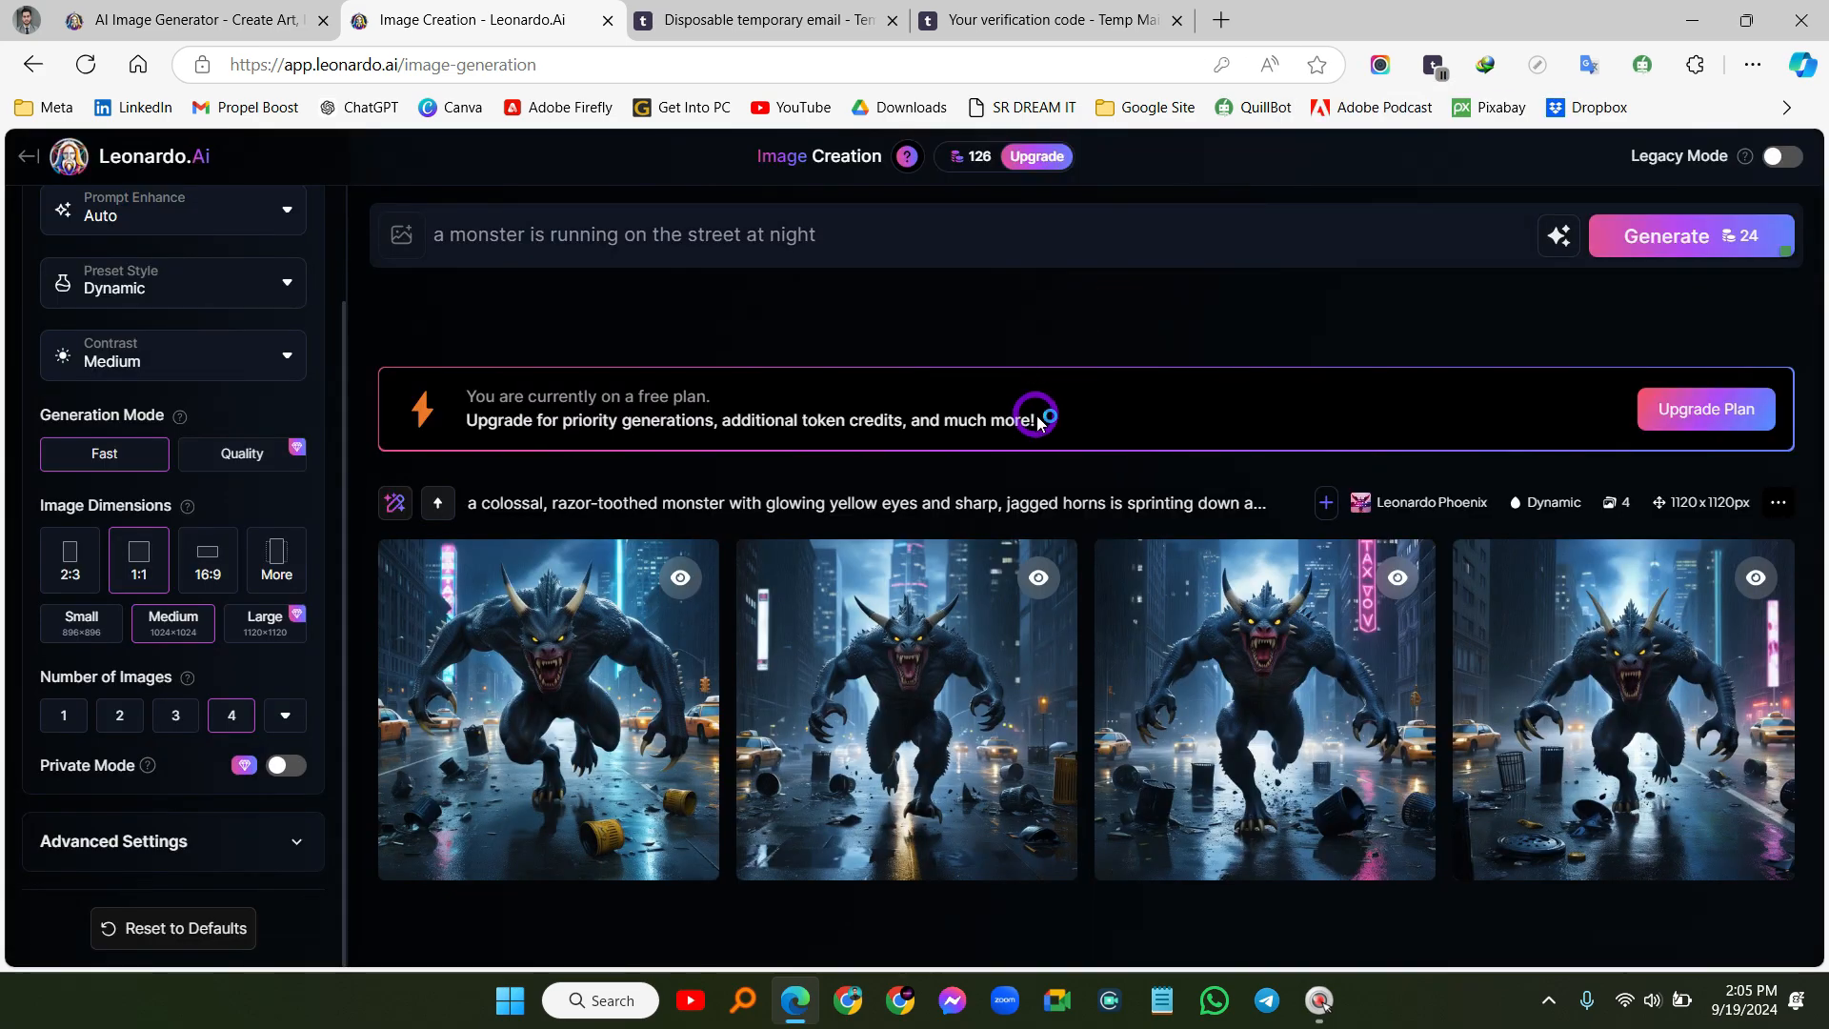
Replace the prompt with "a skeleton is driving a purple car at night" and generate the images
drag(843, 234, 440, 238)
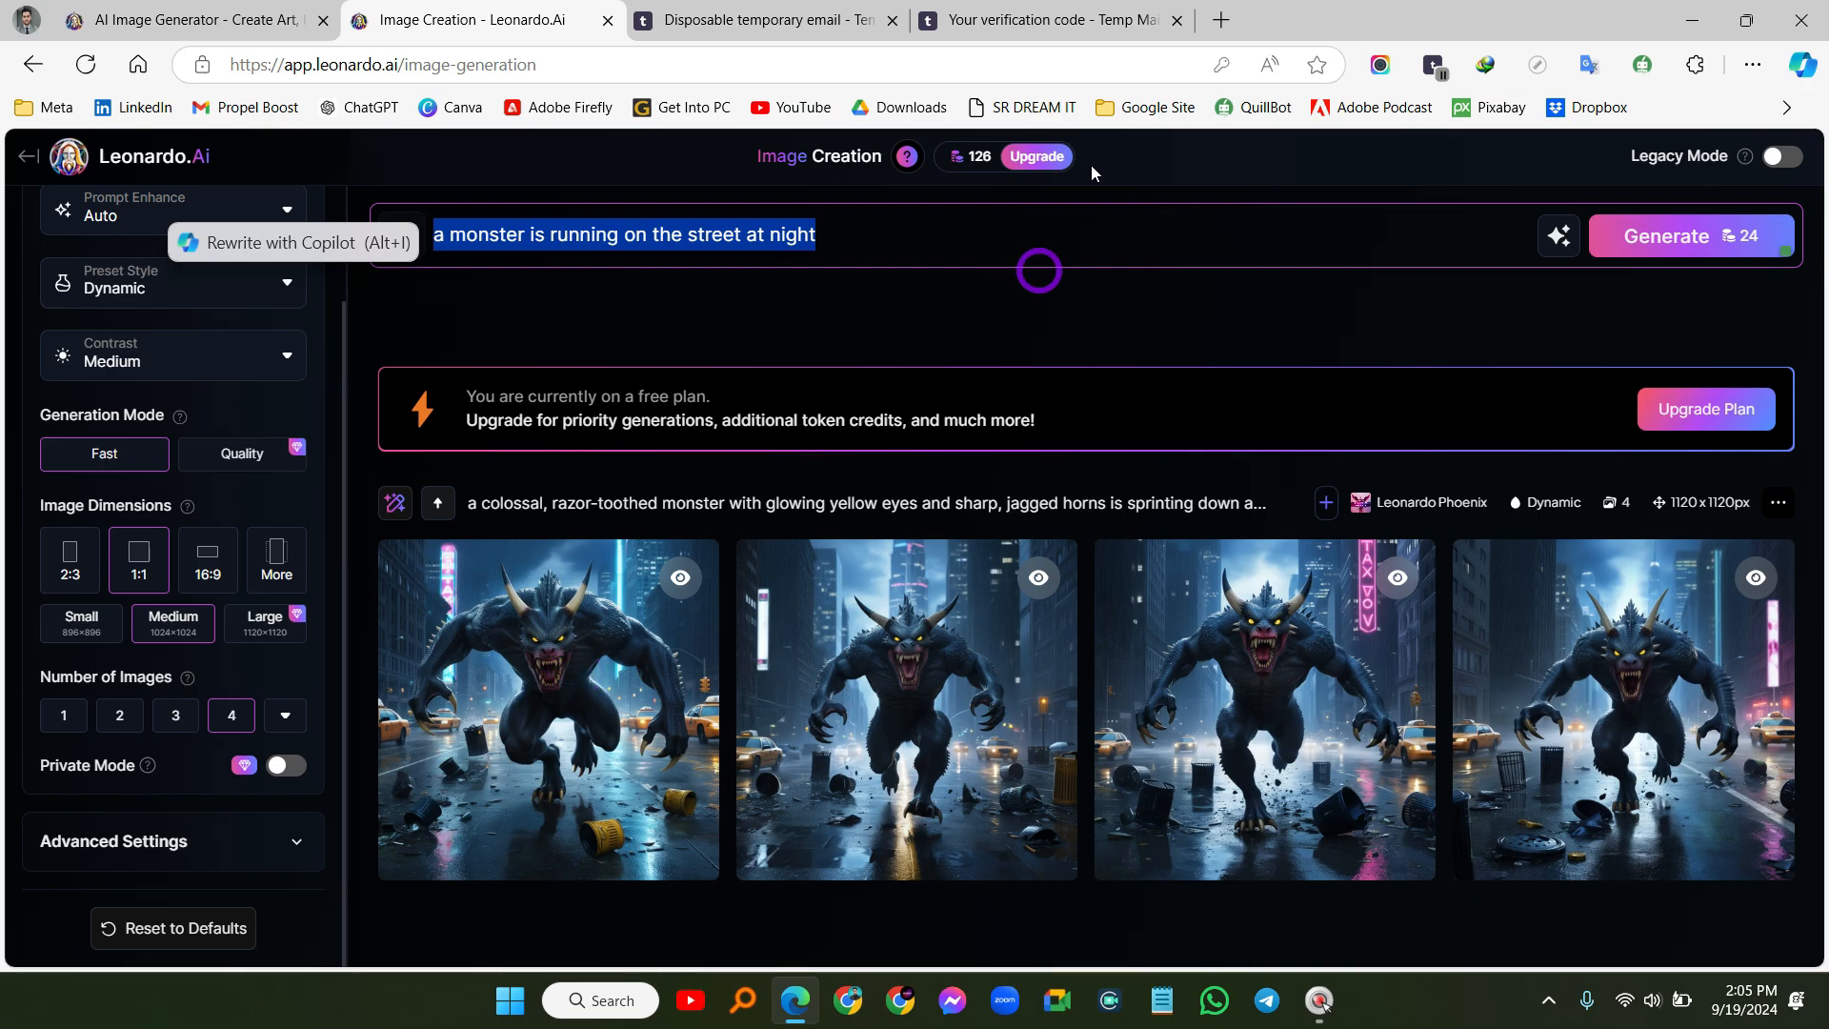
key(BackSpace)
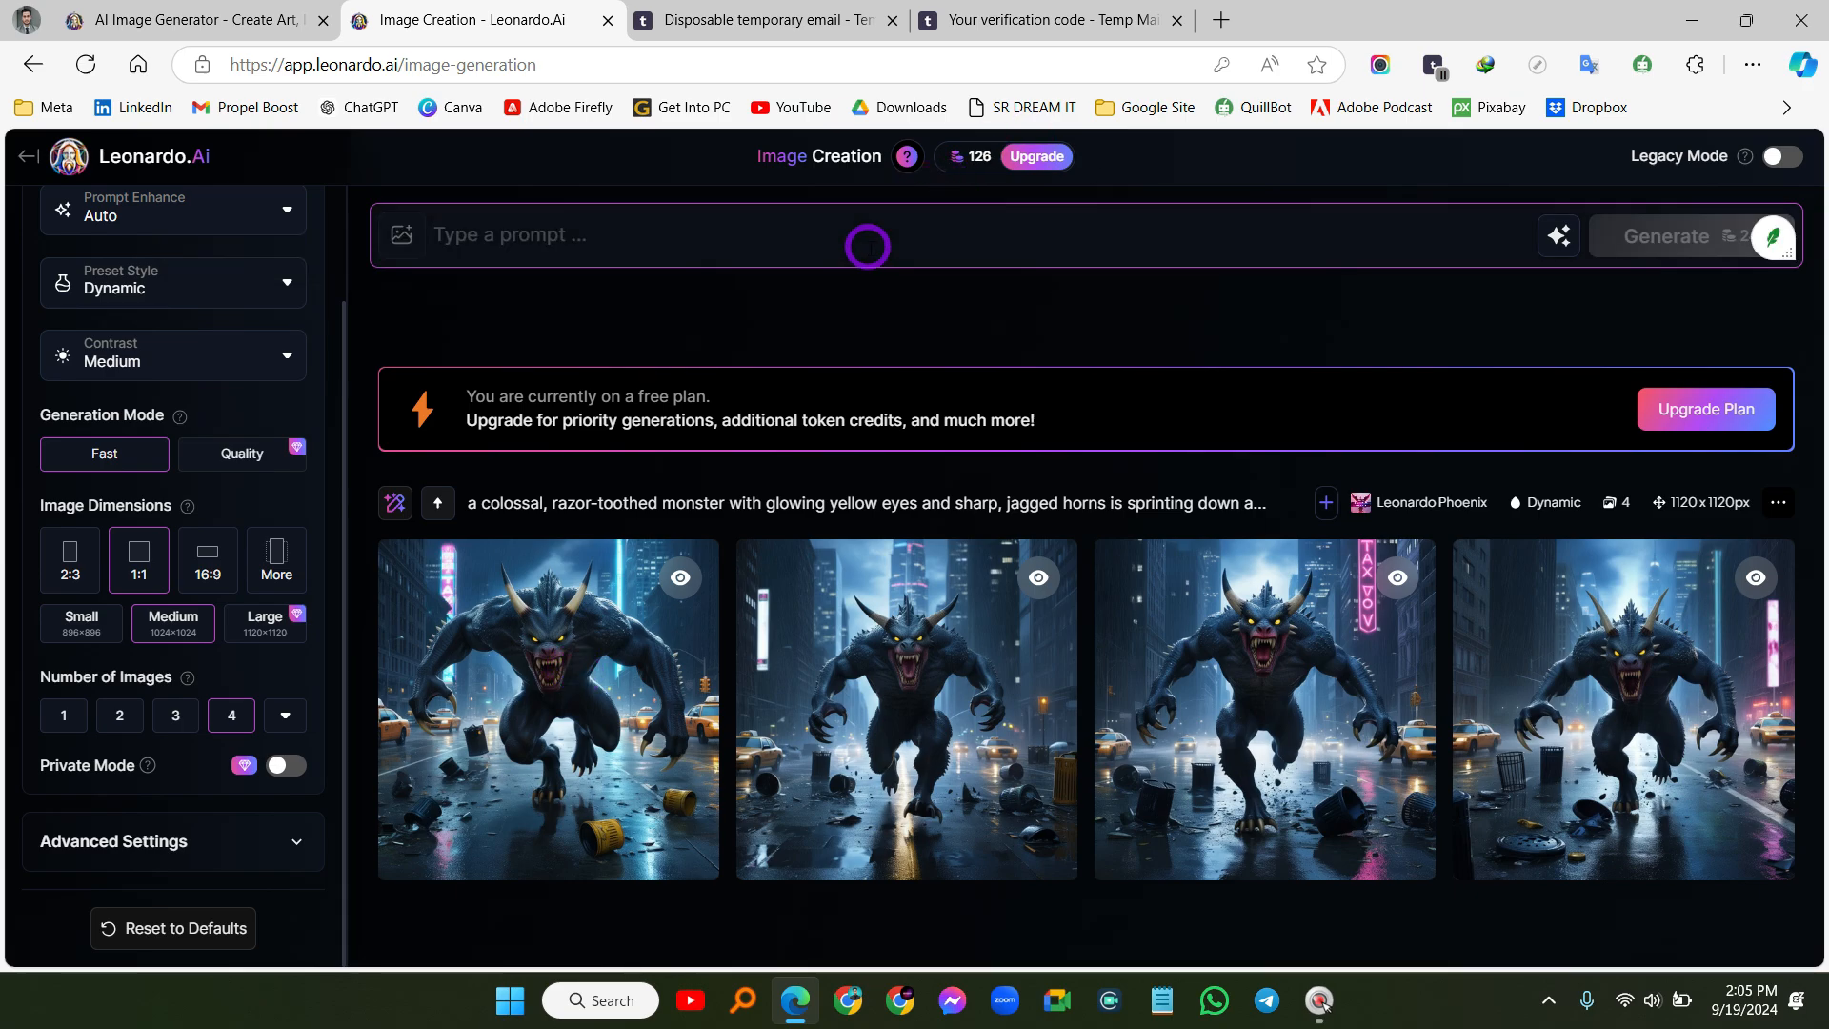
text(a)
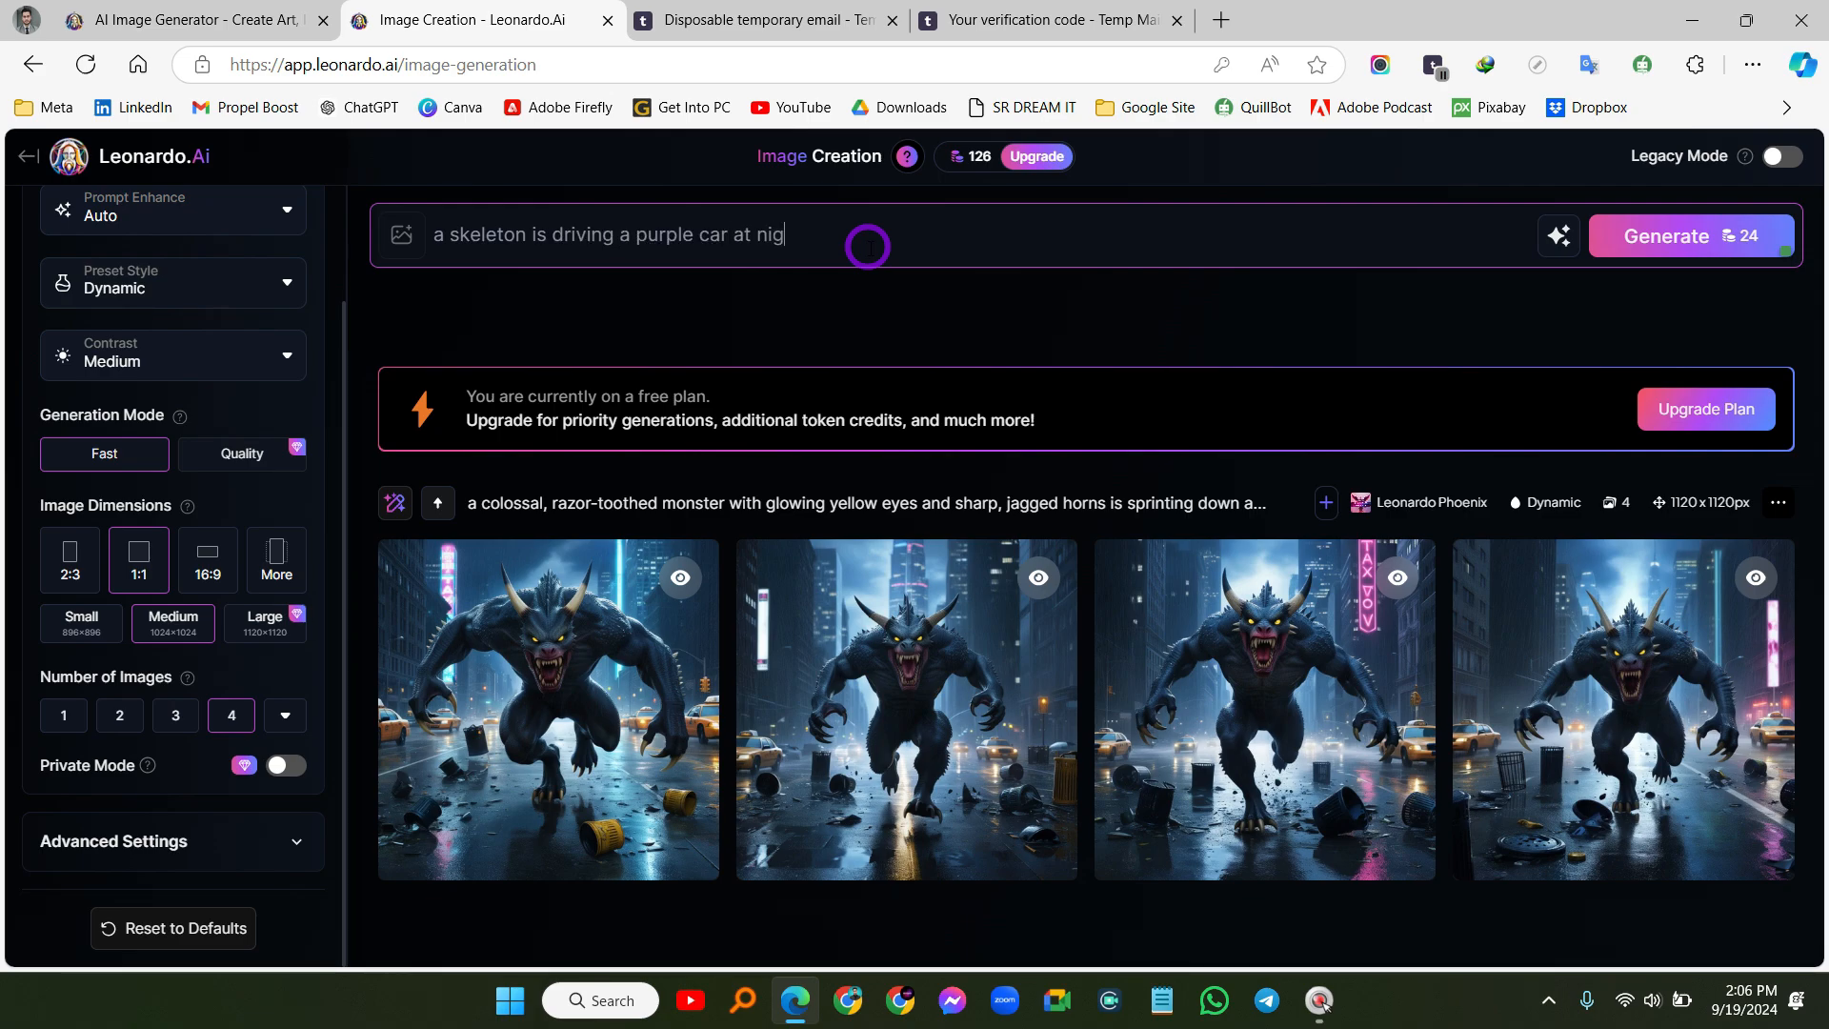
key(Return)
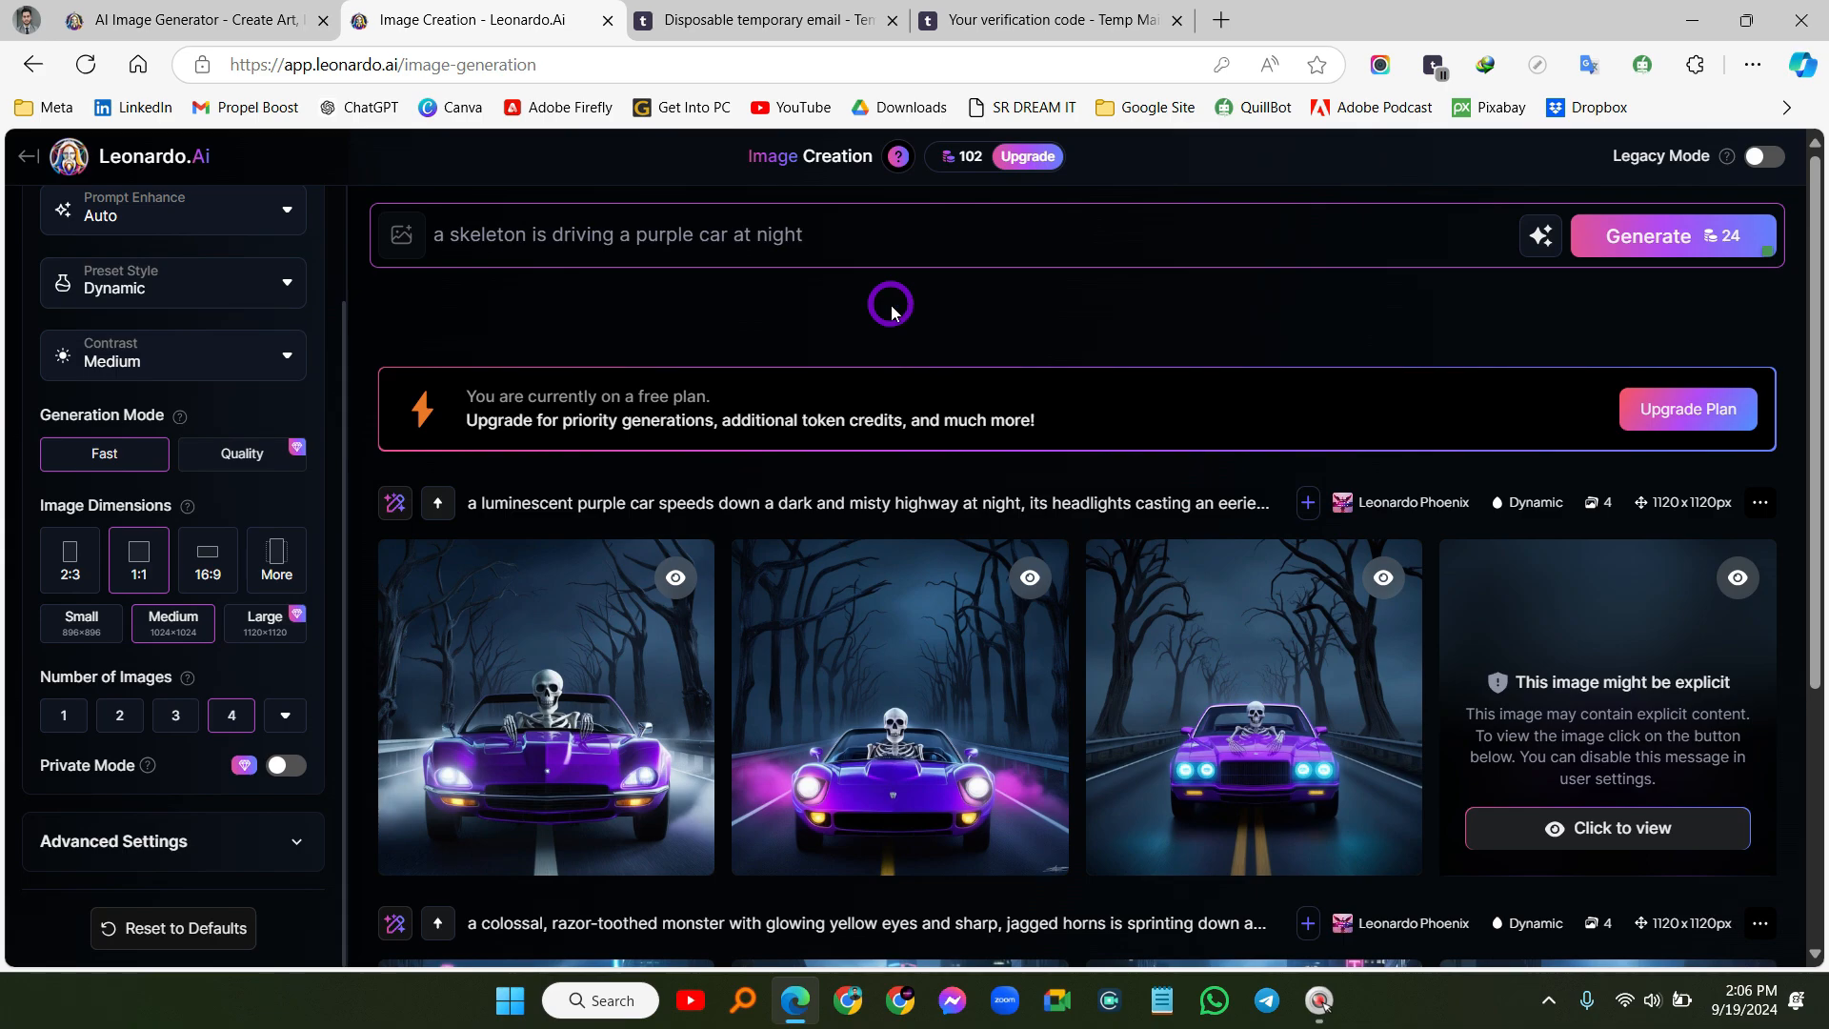
Look over the skeleton car results and reveal the fourth image hidden as possibly explicit
scroll(943, 458, down, 1)
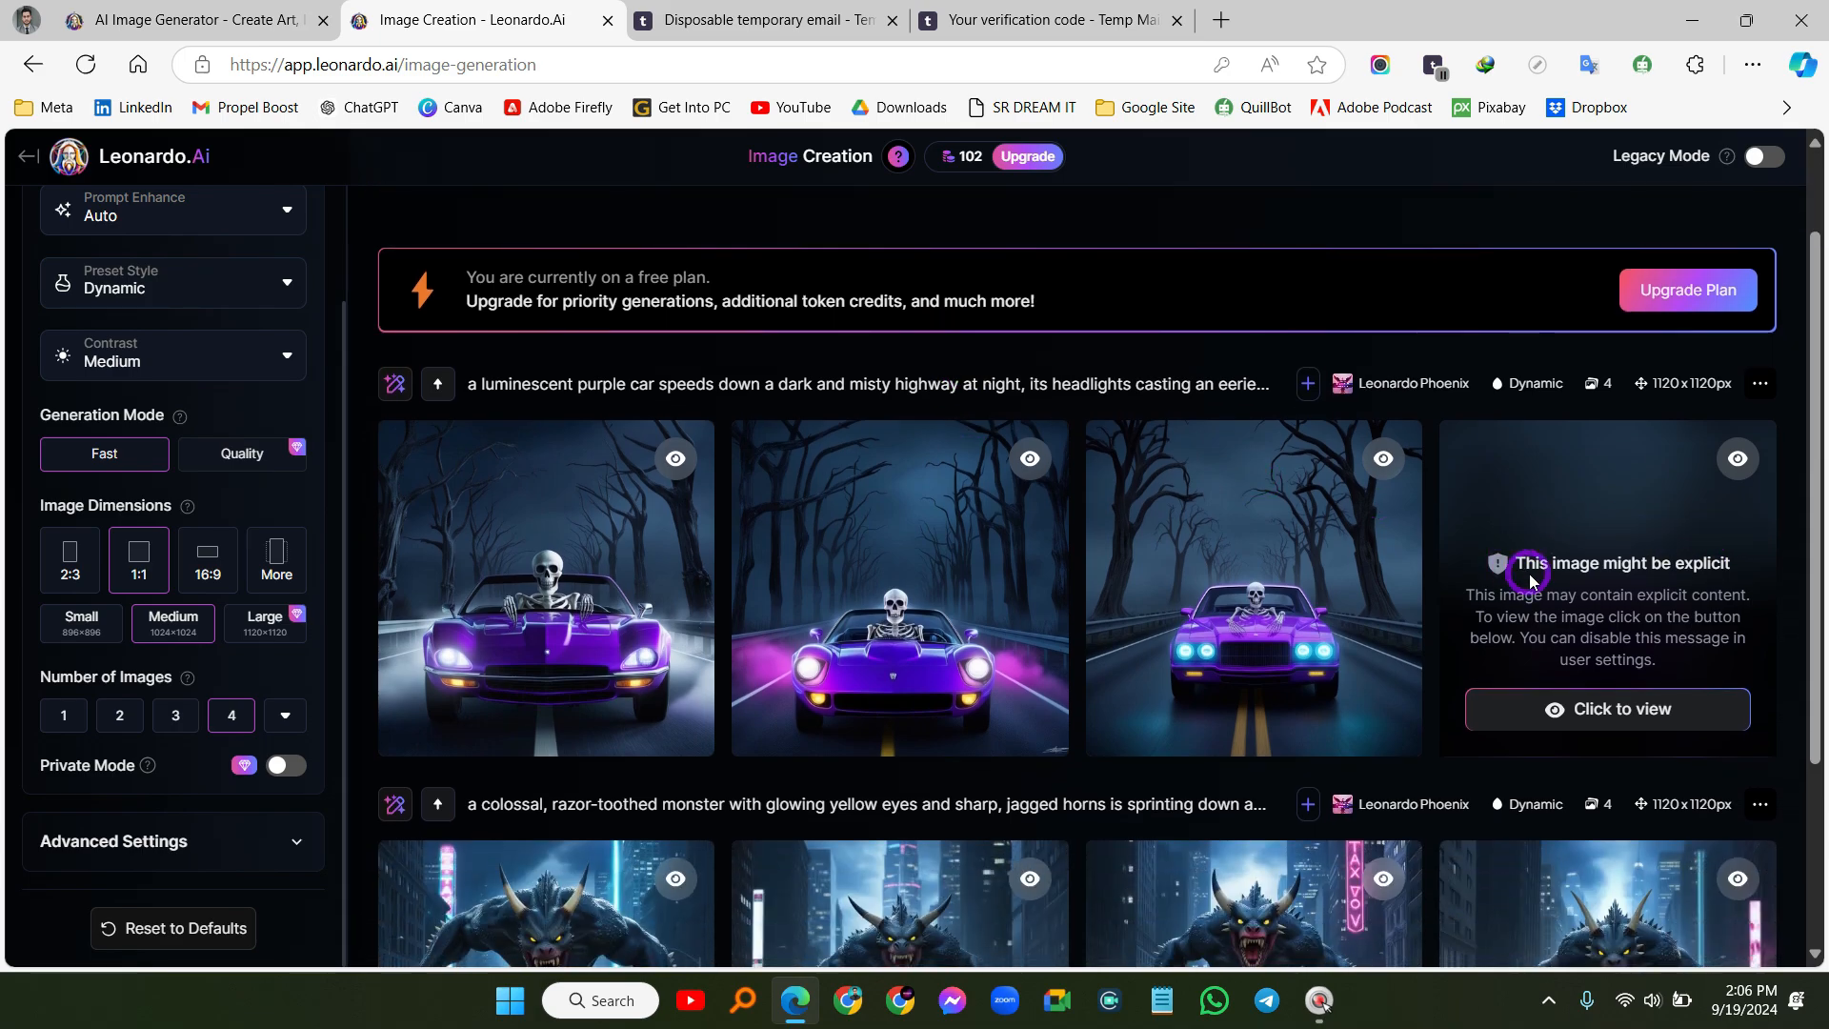
scroll(1124, 458, down, 2)
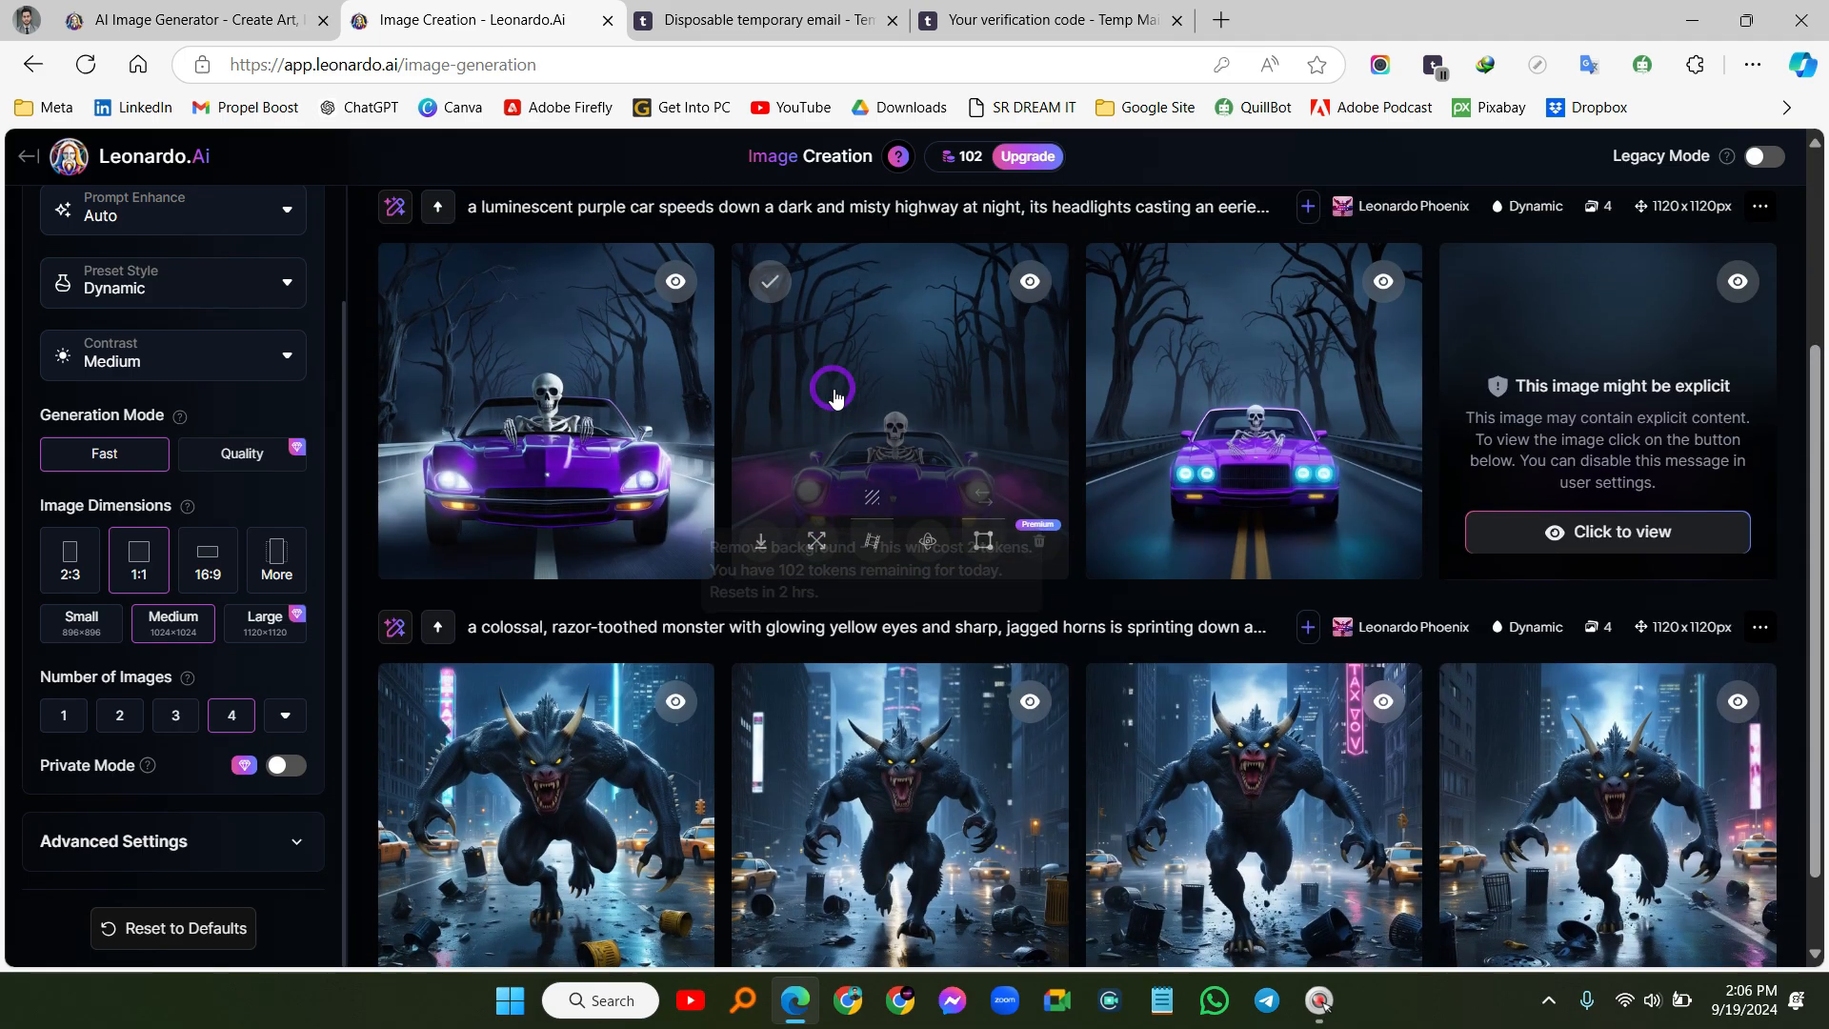
scroll(834, 396, up, 1)
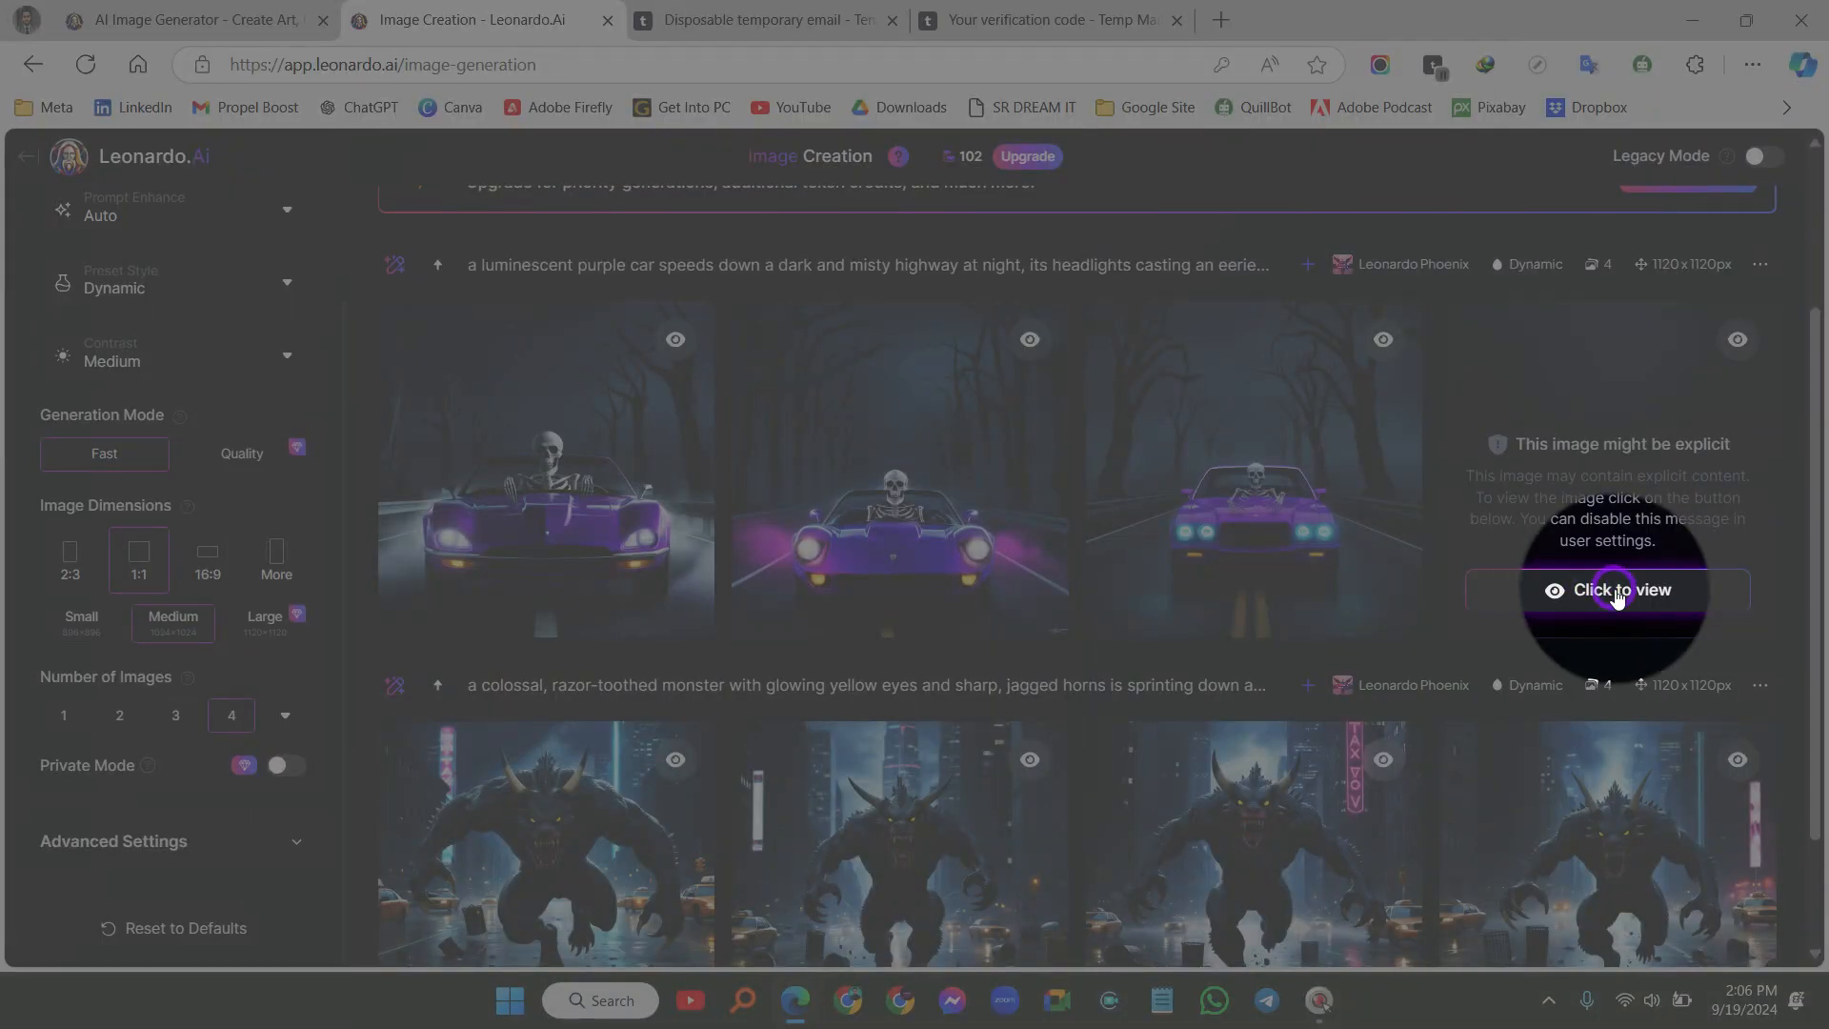
click(1597, 593)
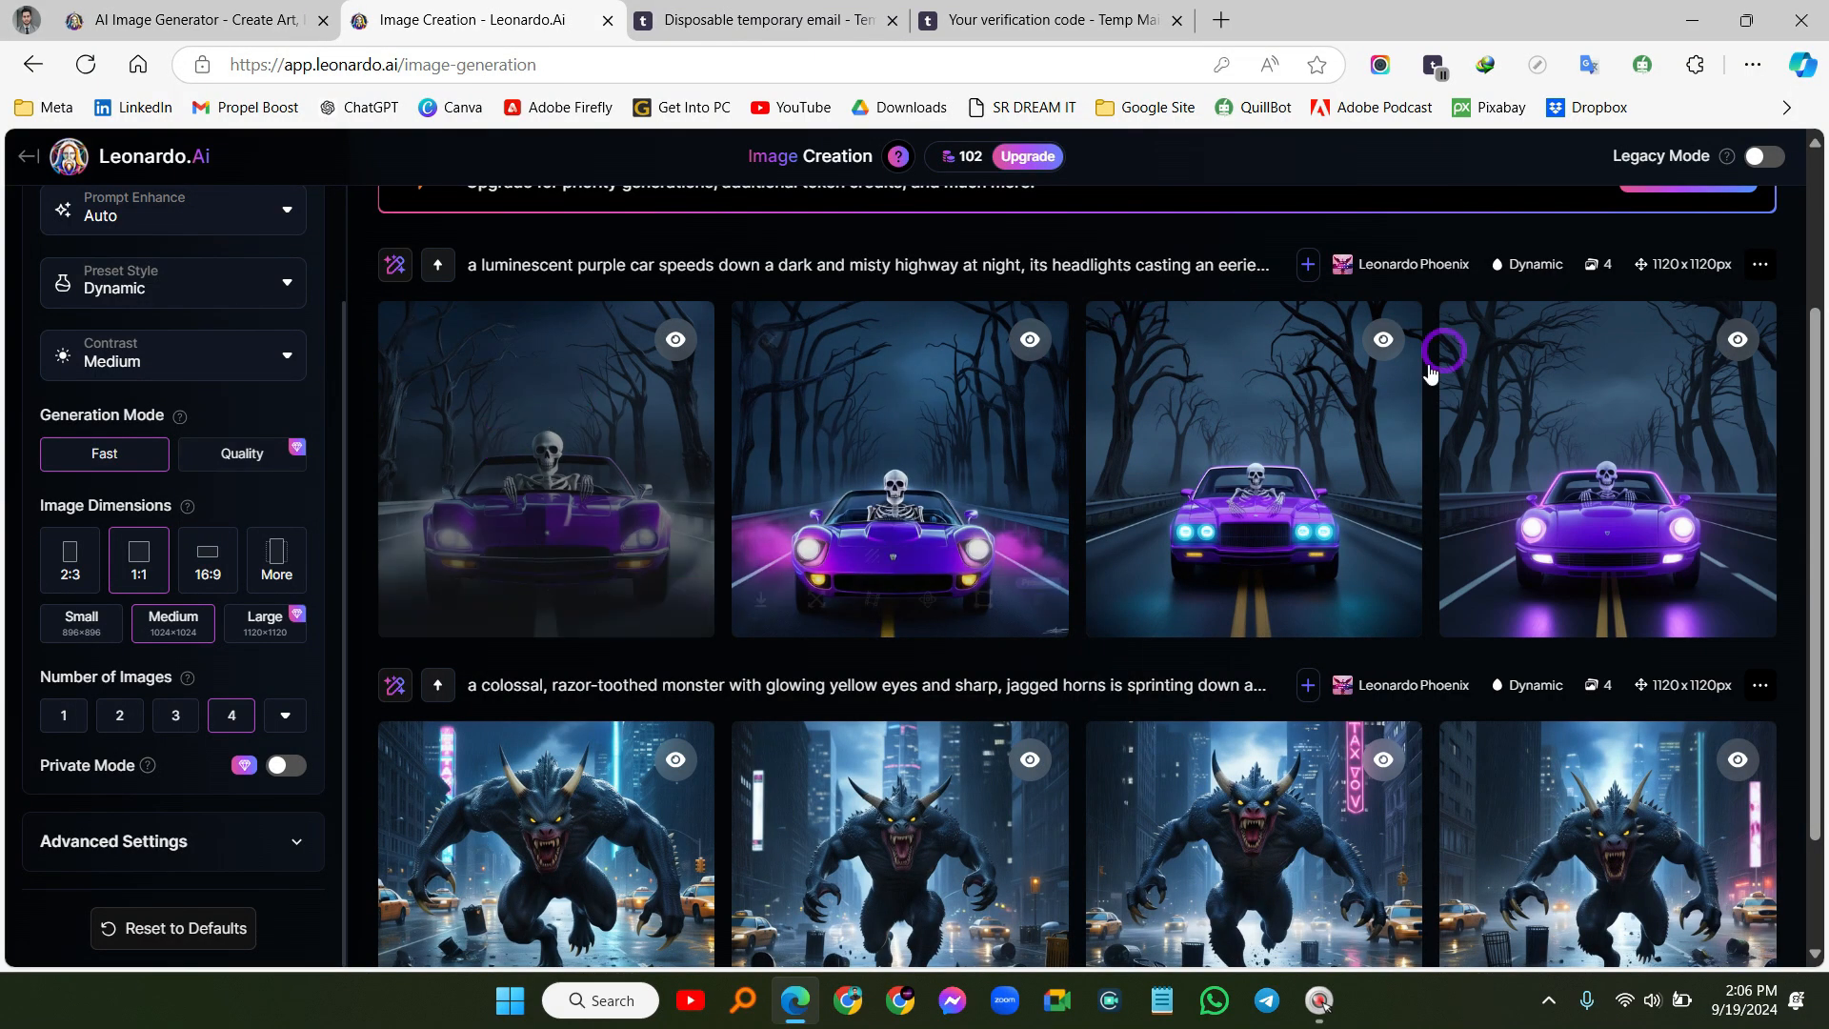
Preview the skeleton car images at full size, download the third one with the blue headlights, and close the preview
click(562, 474)
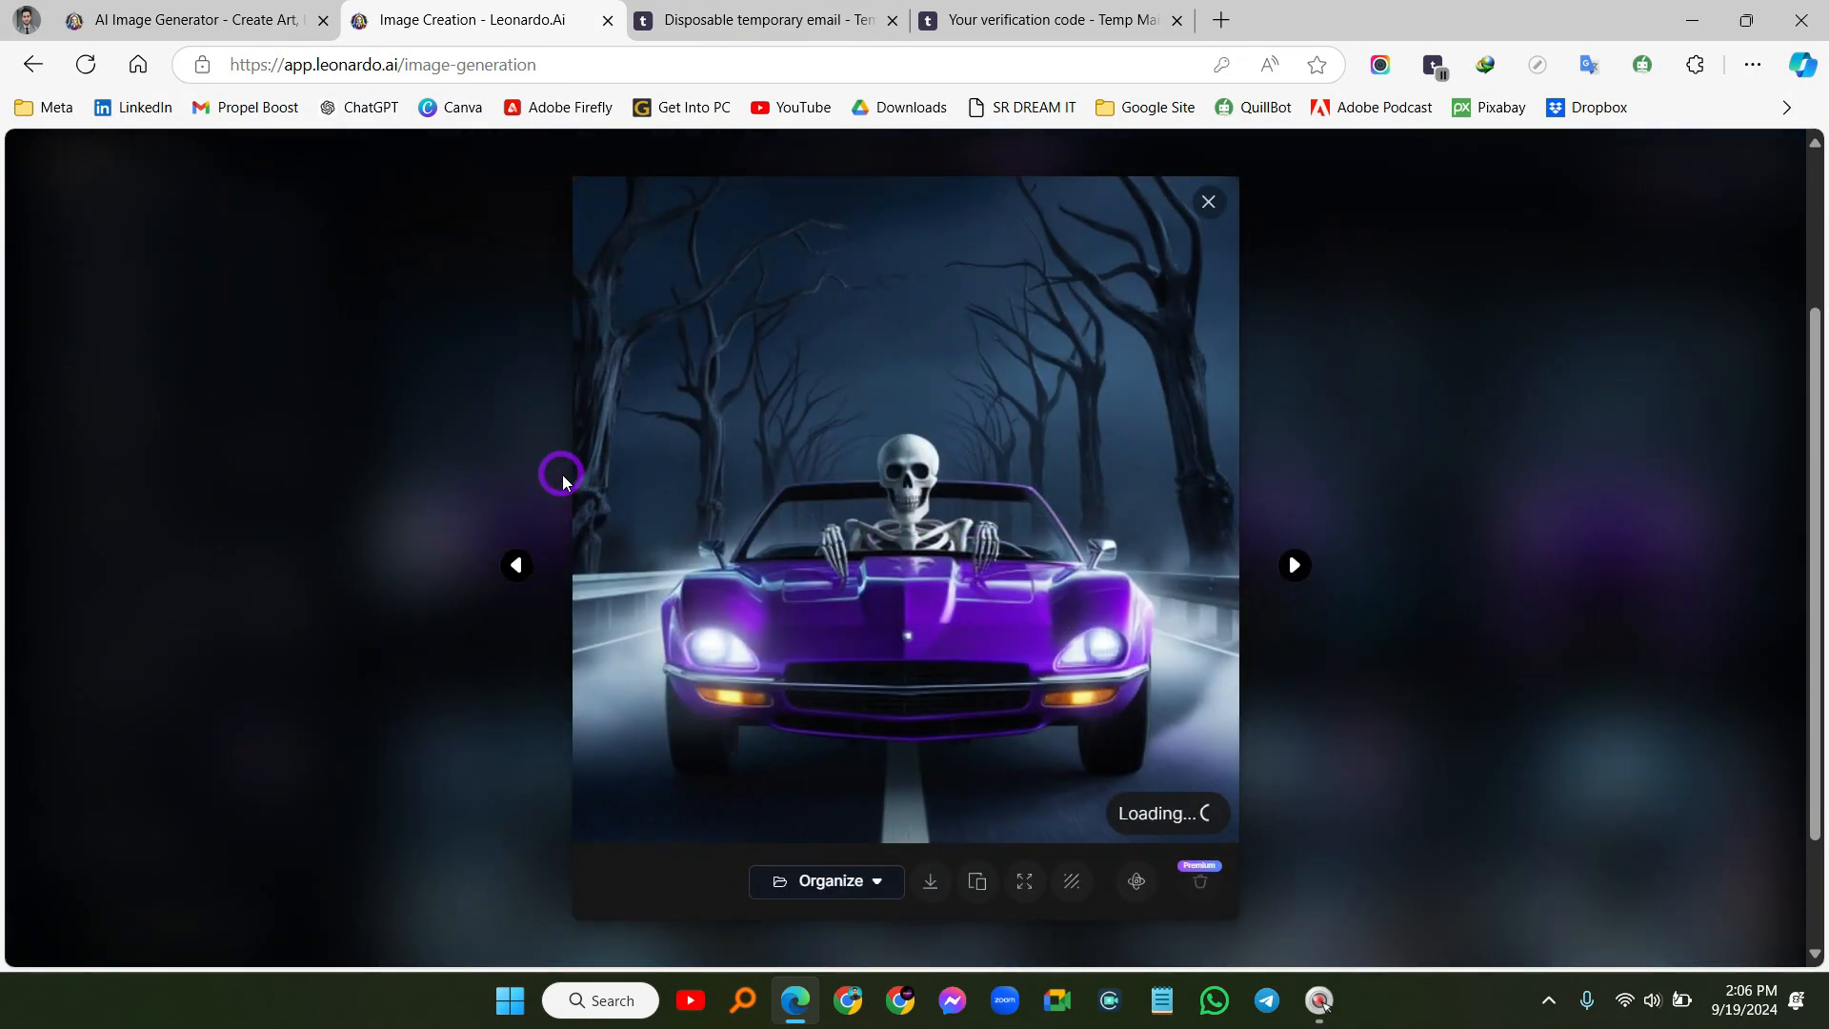
click(1294, 564)
click(1294, 567)
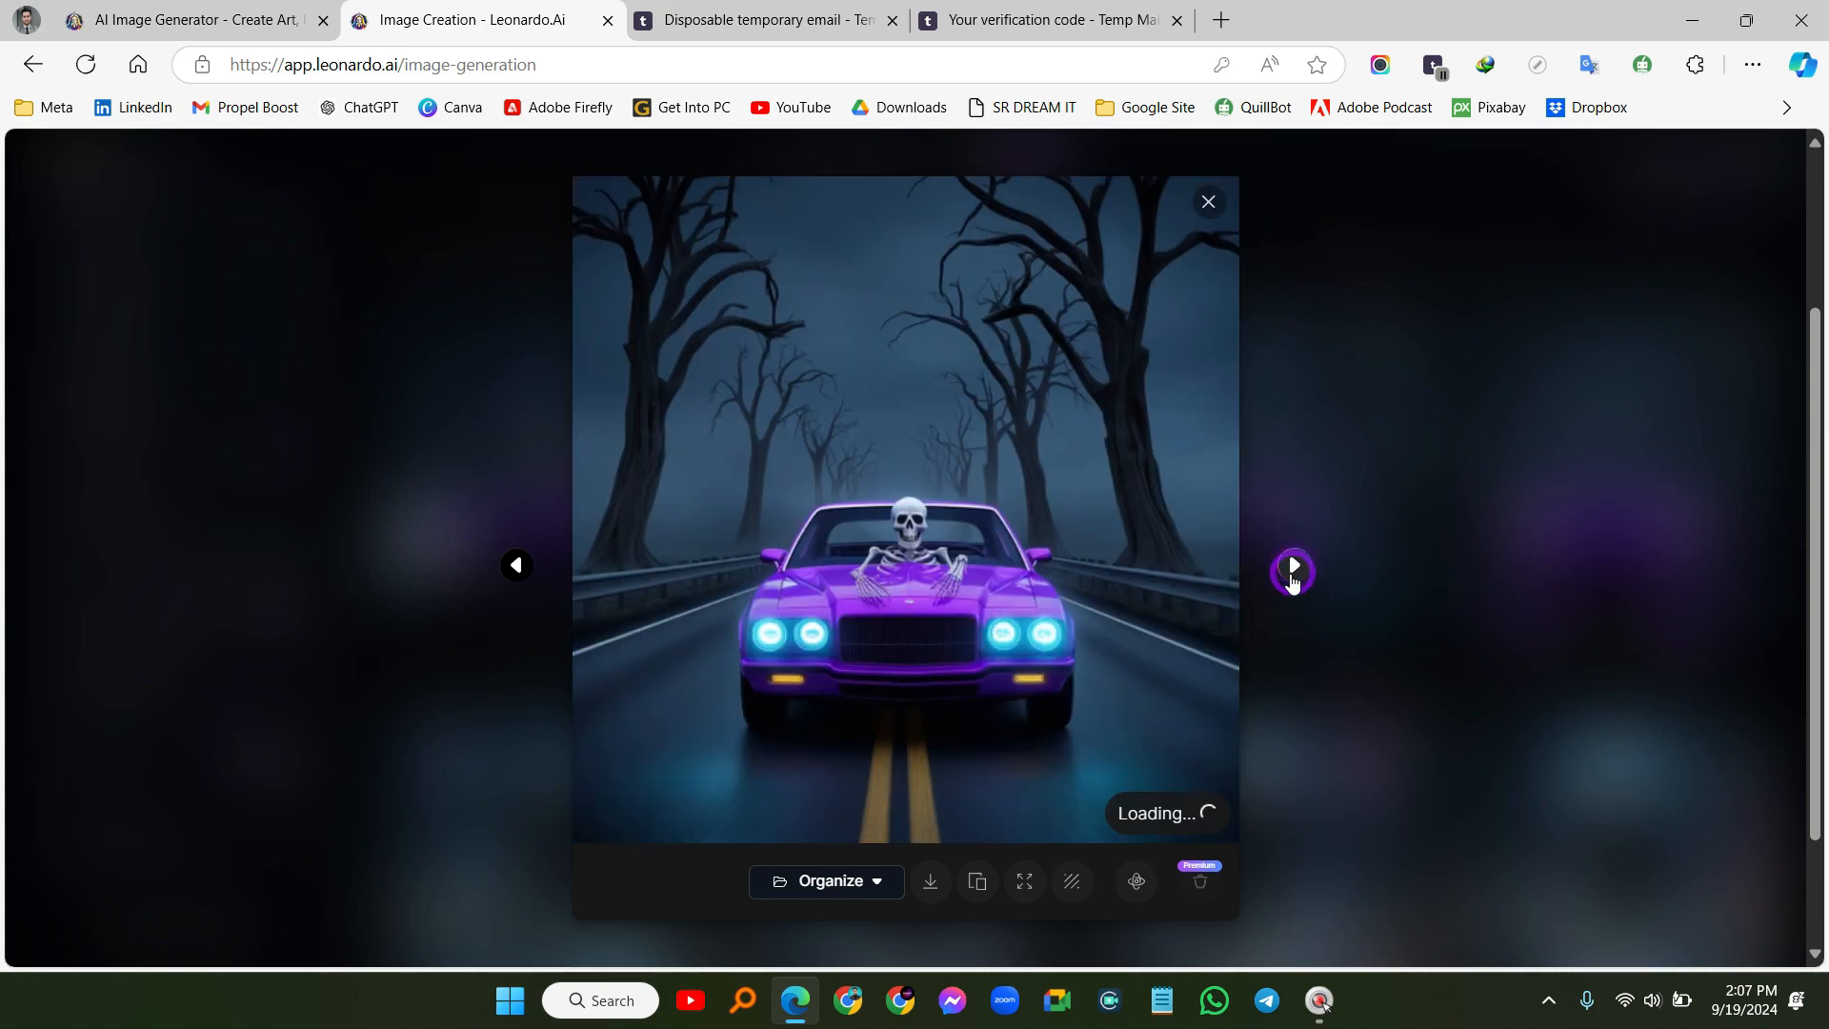
click(840, 411)
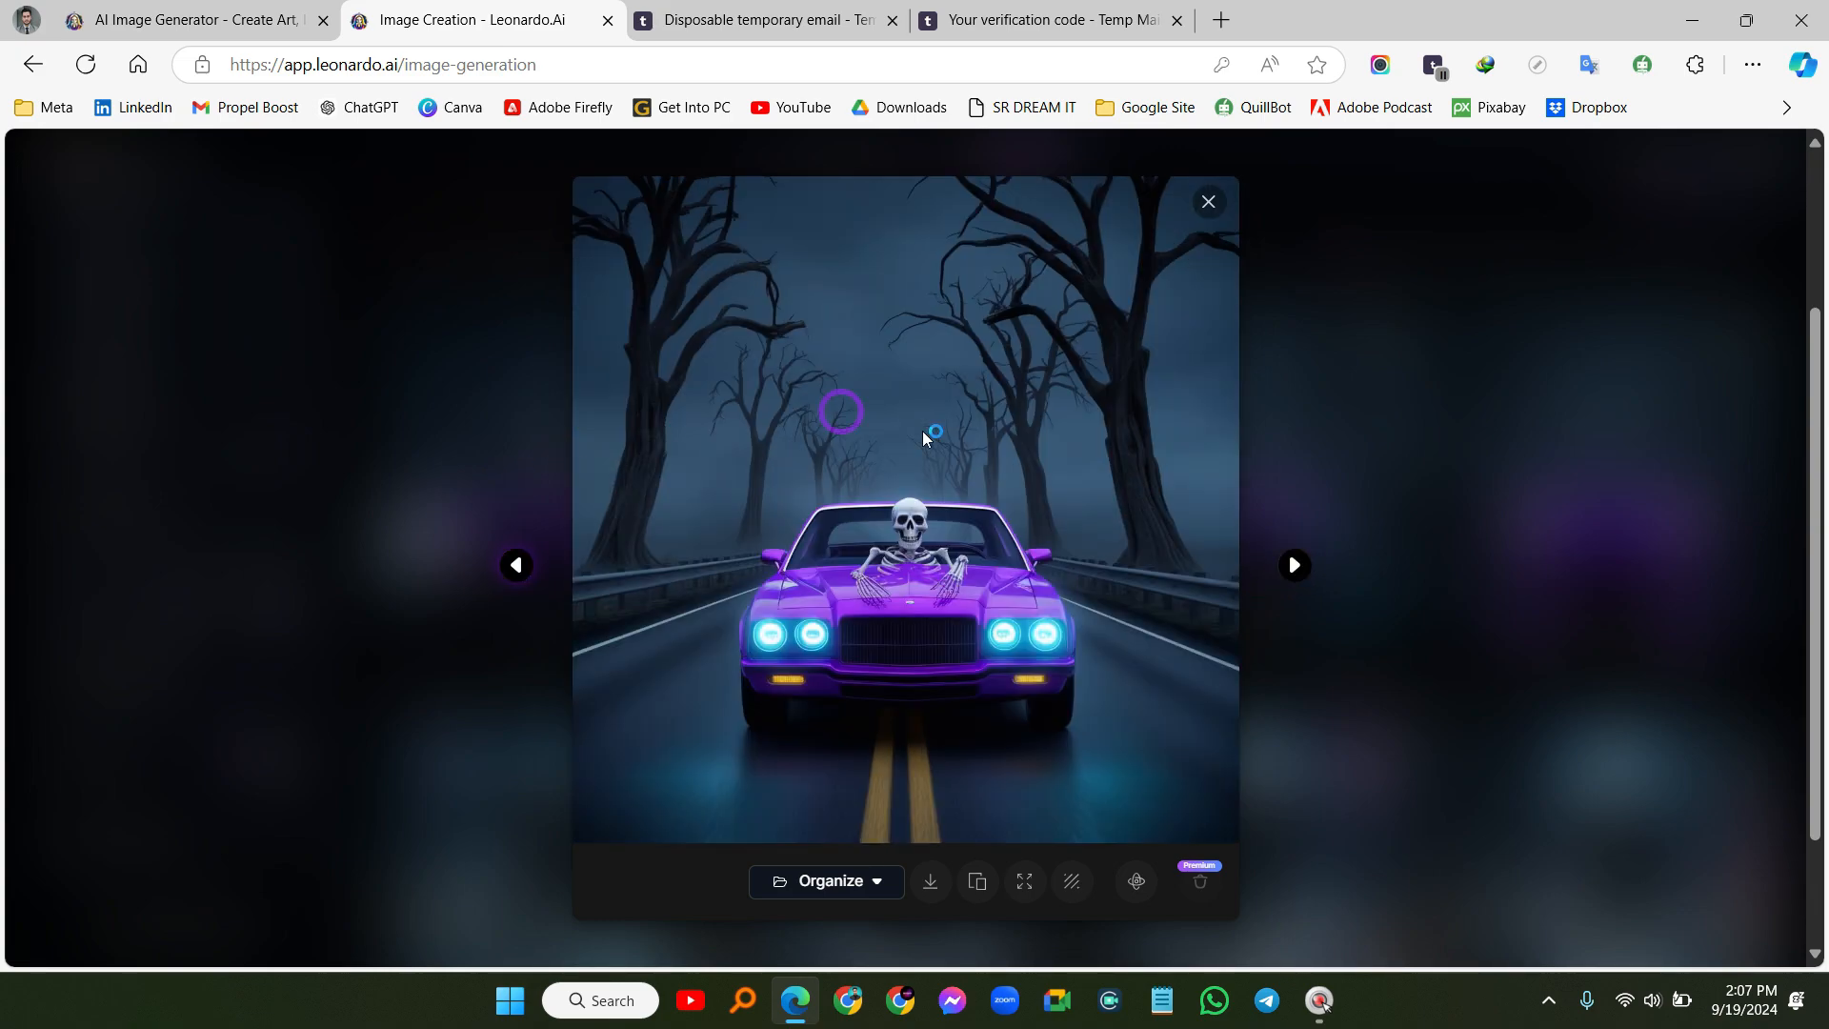
click(932, 883)
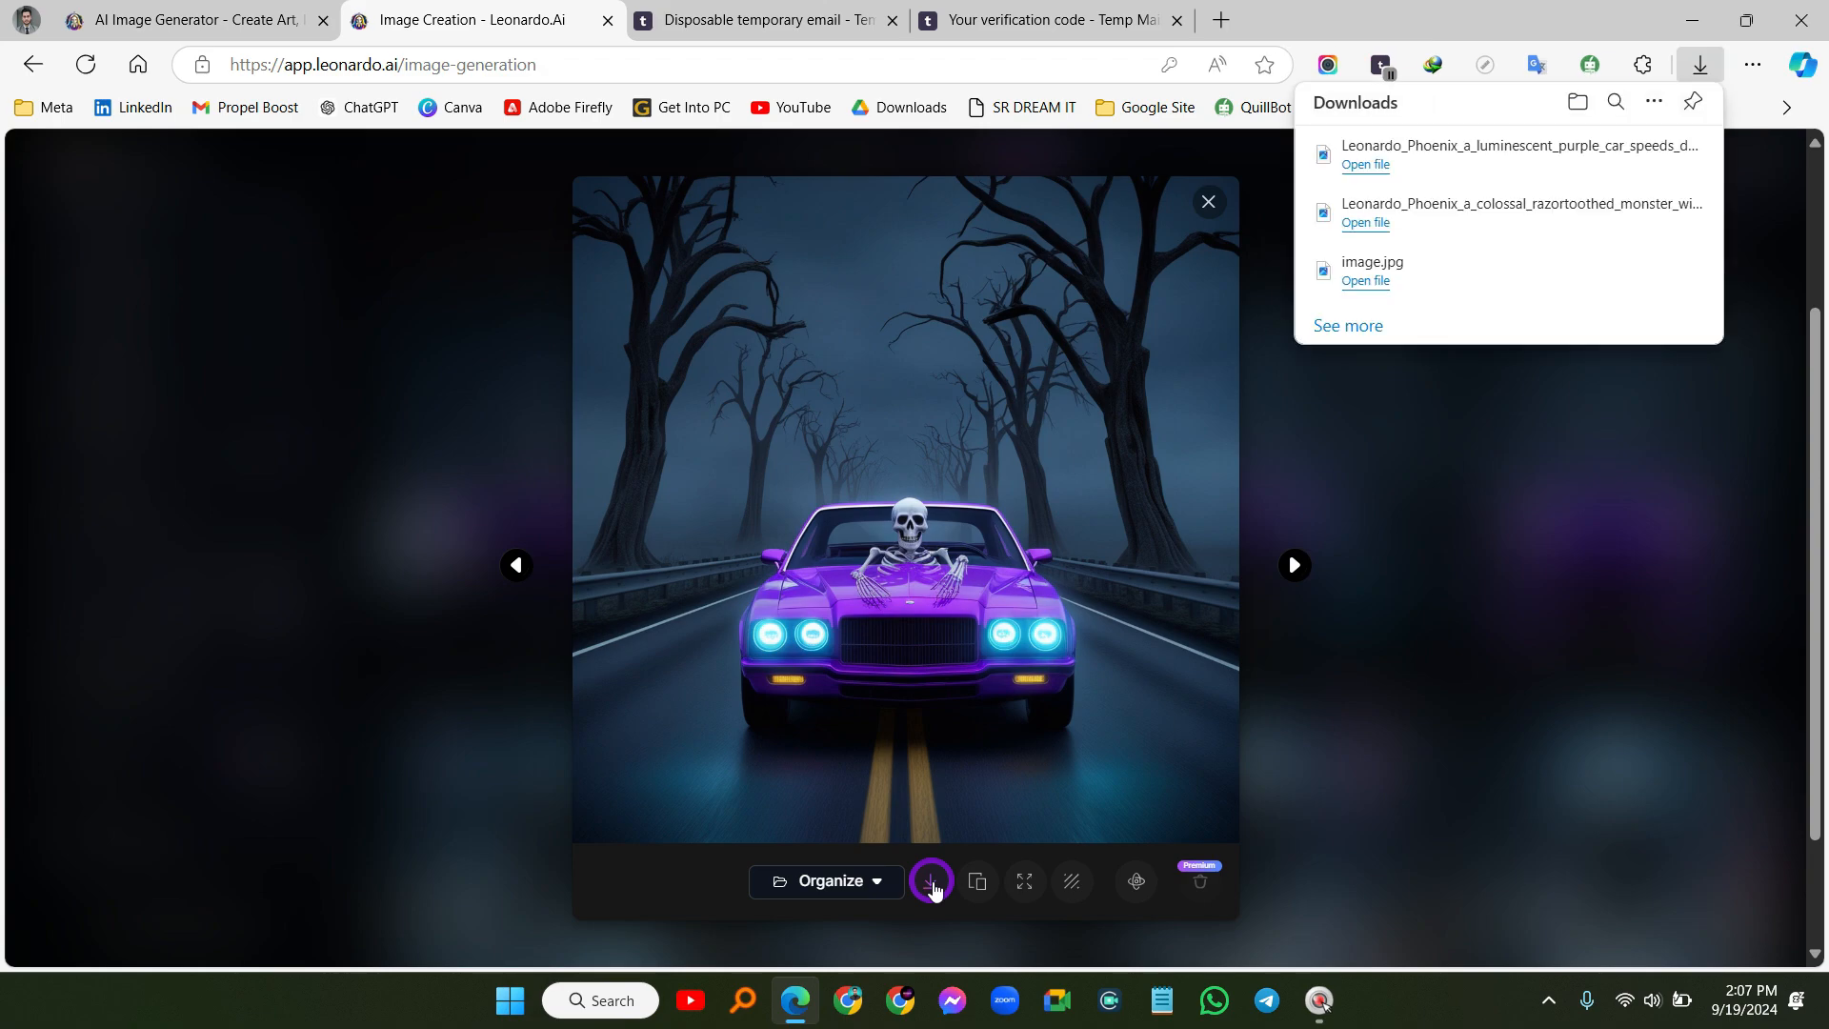
click(1208, 201)
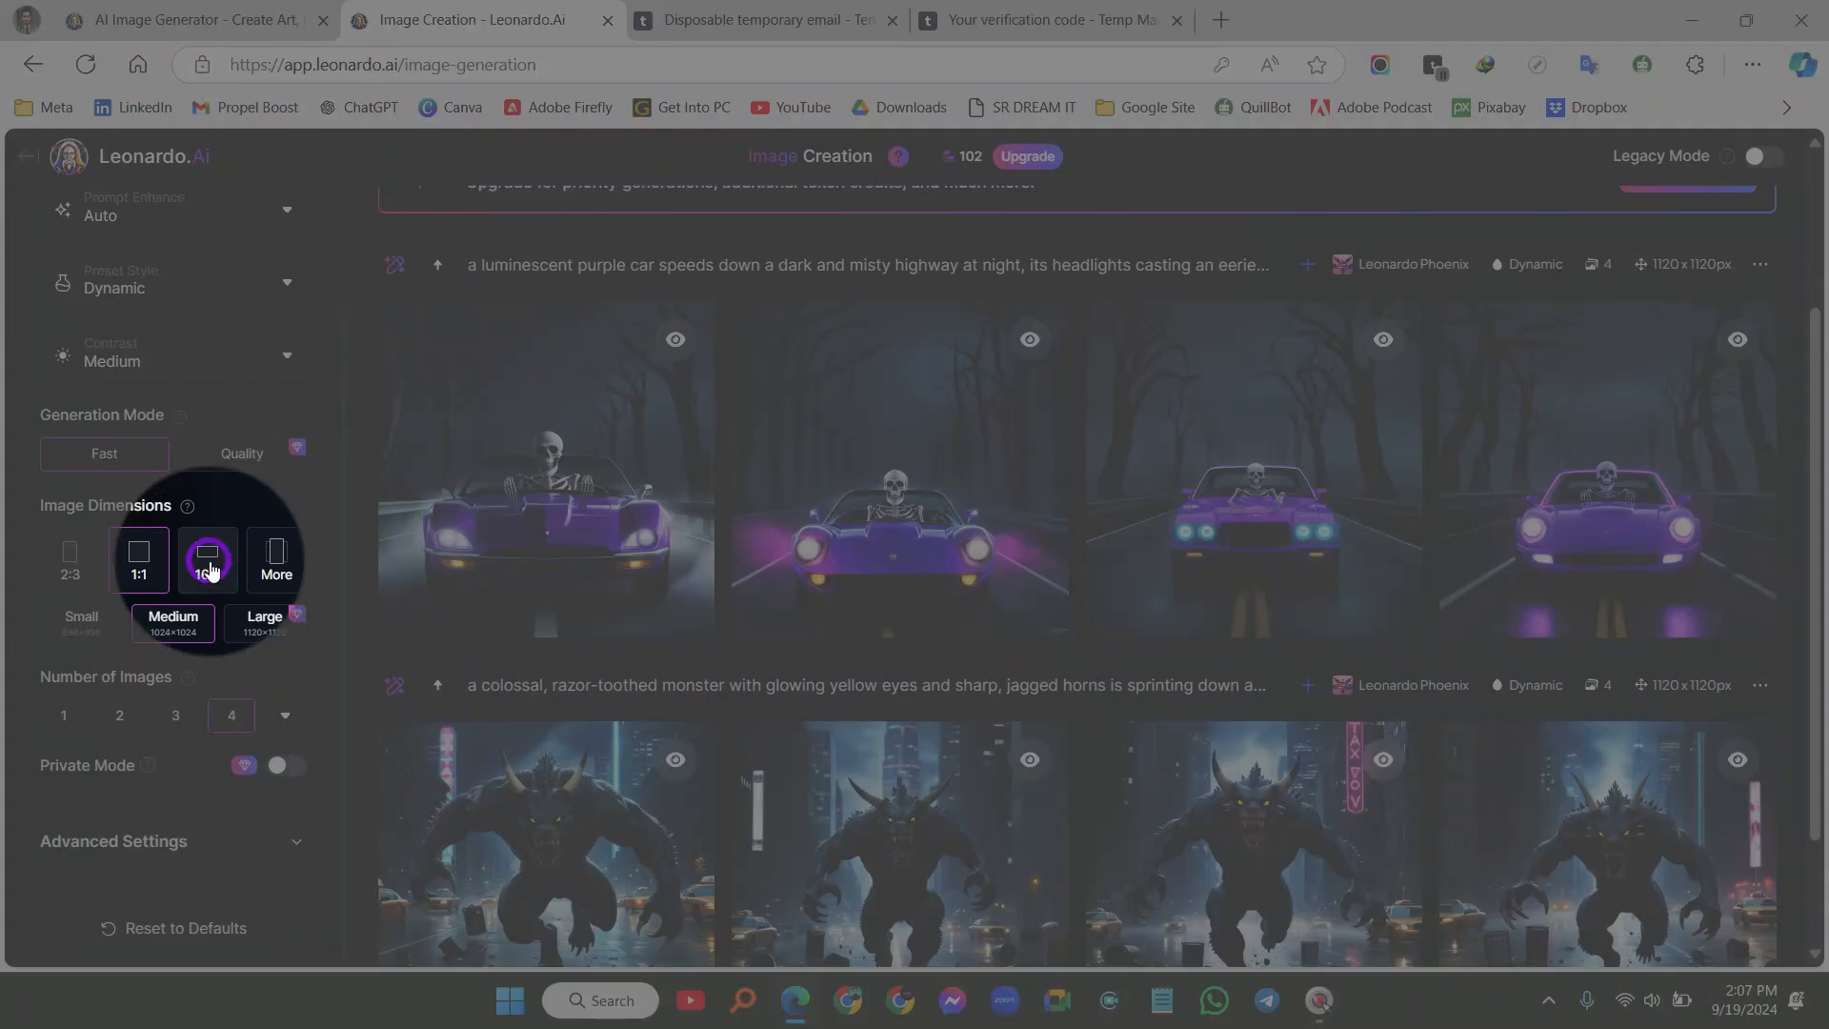
Try the 16:9 and 9:16 aspect ratios for the image dimensions, and return to 1:1
click(208, 572)
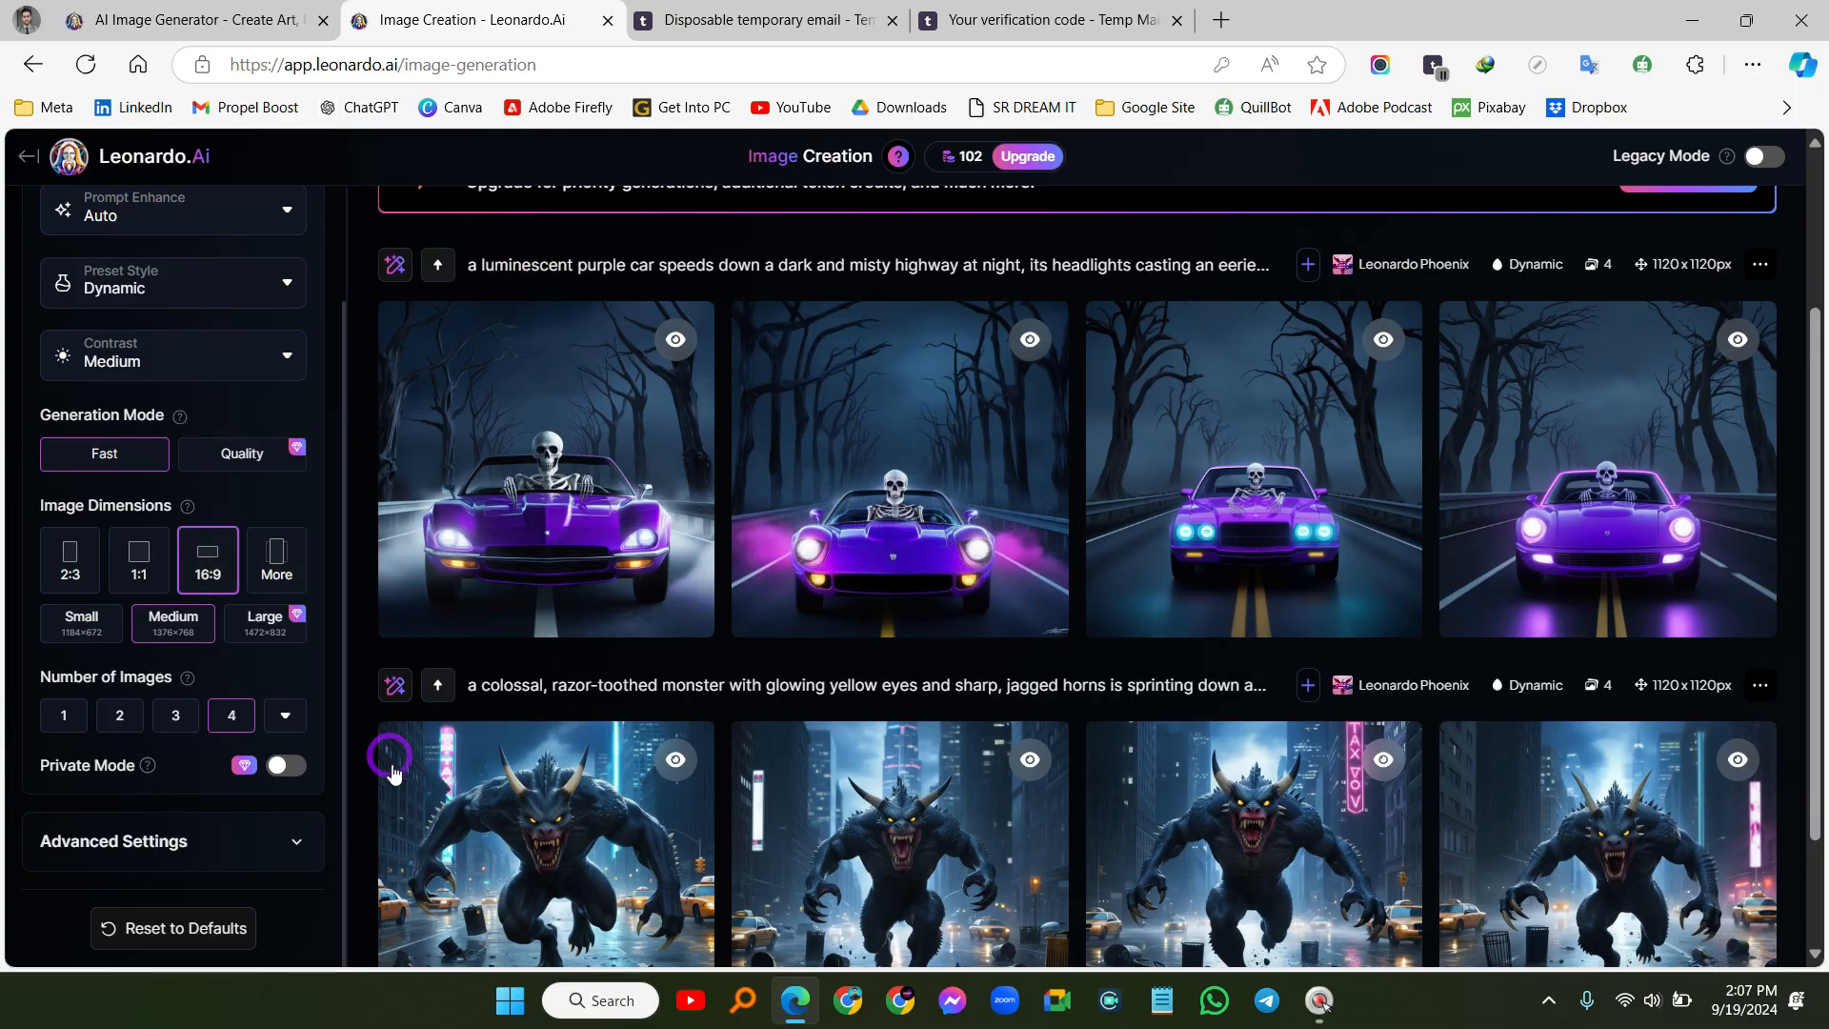
mouse_move(399, 315)
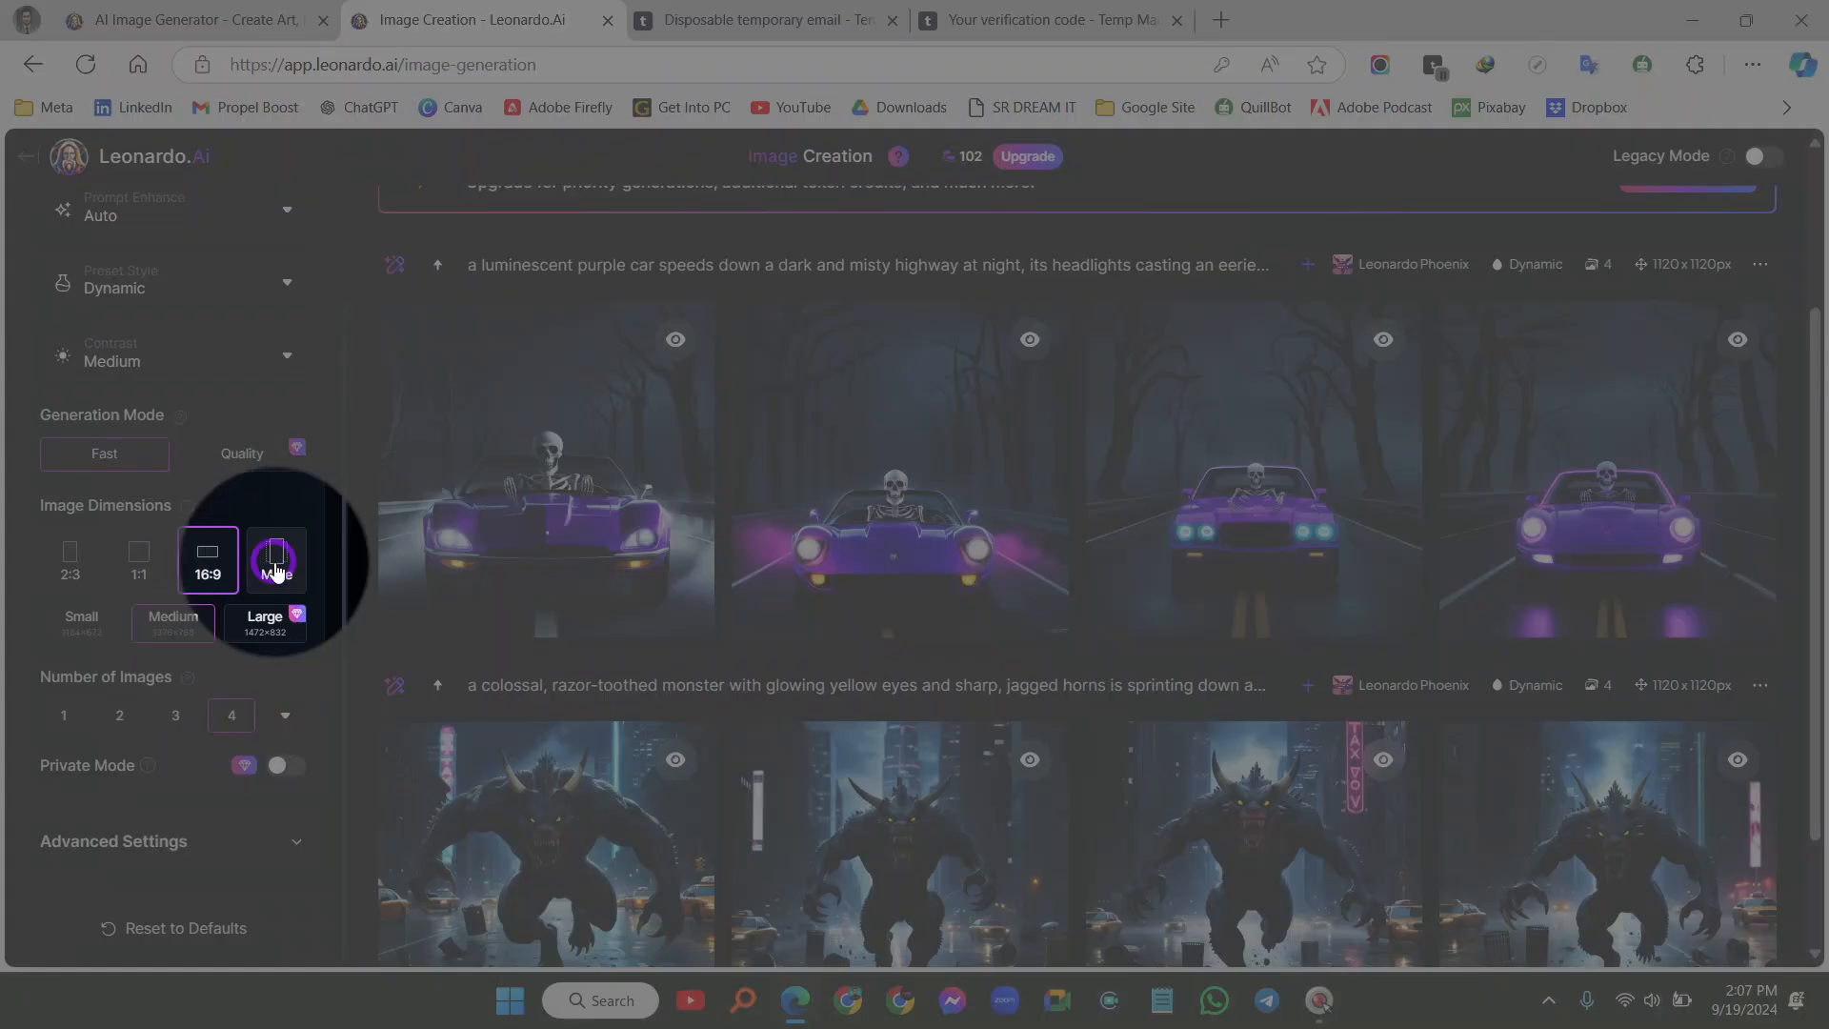
click(268, 562)
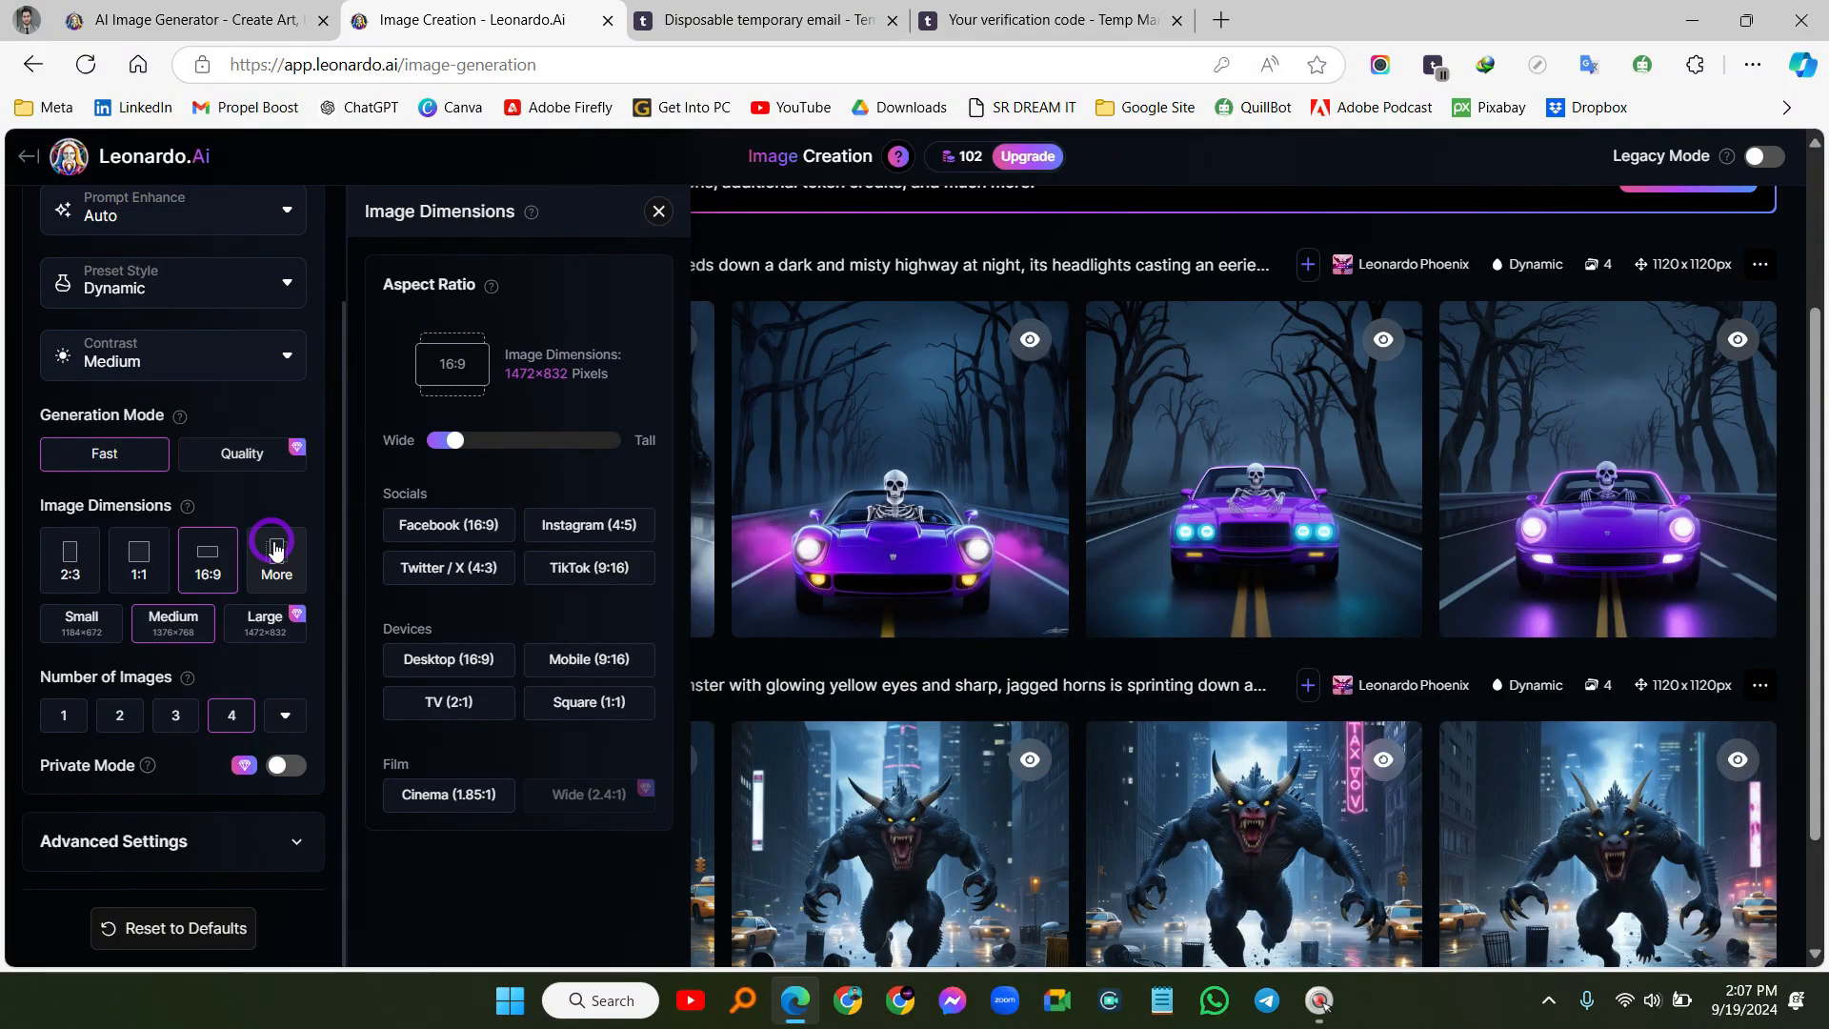
drag(448, 440, 593, 439)
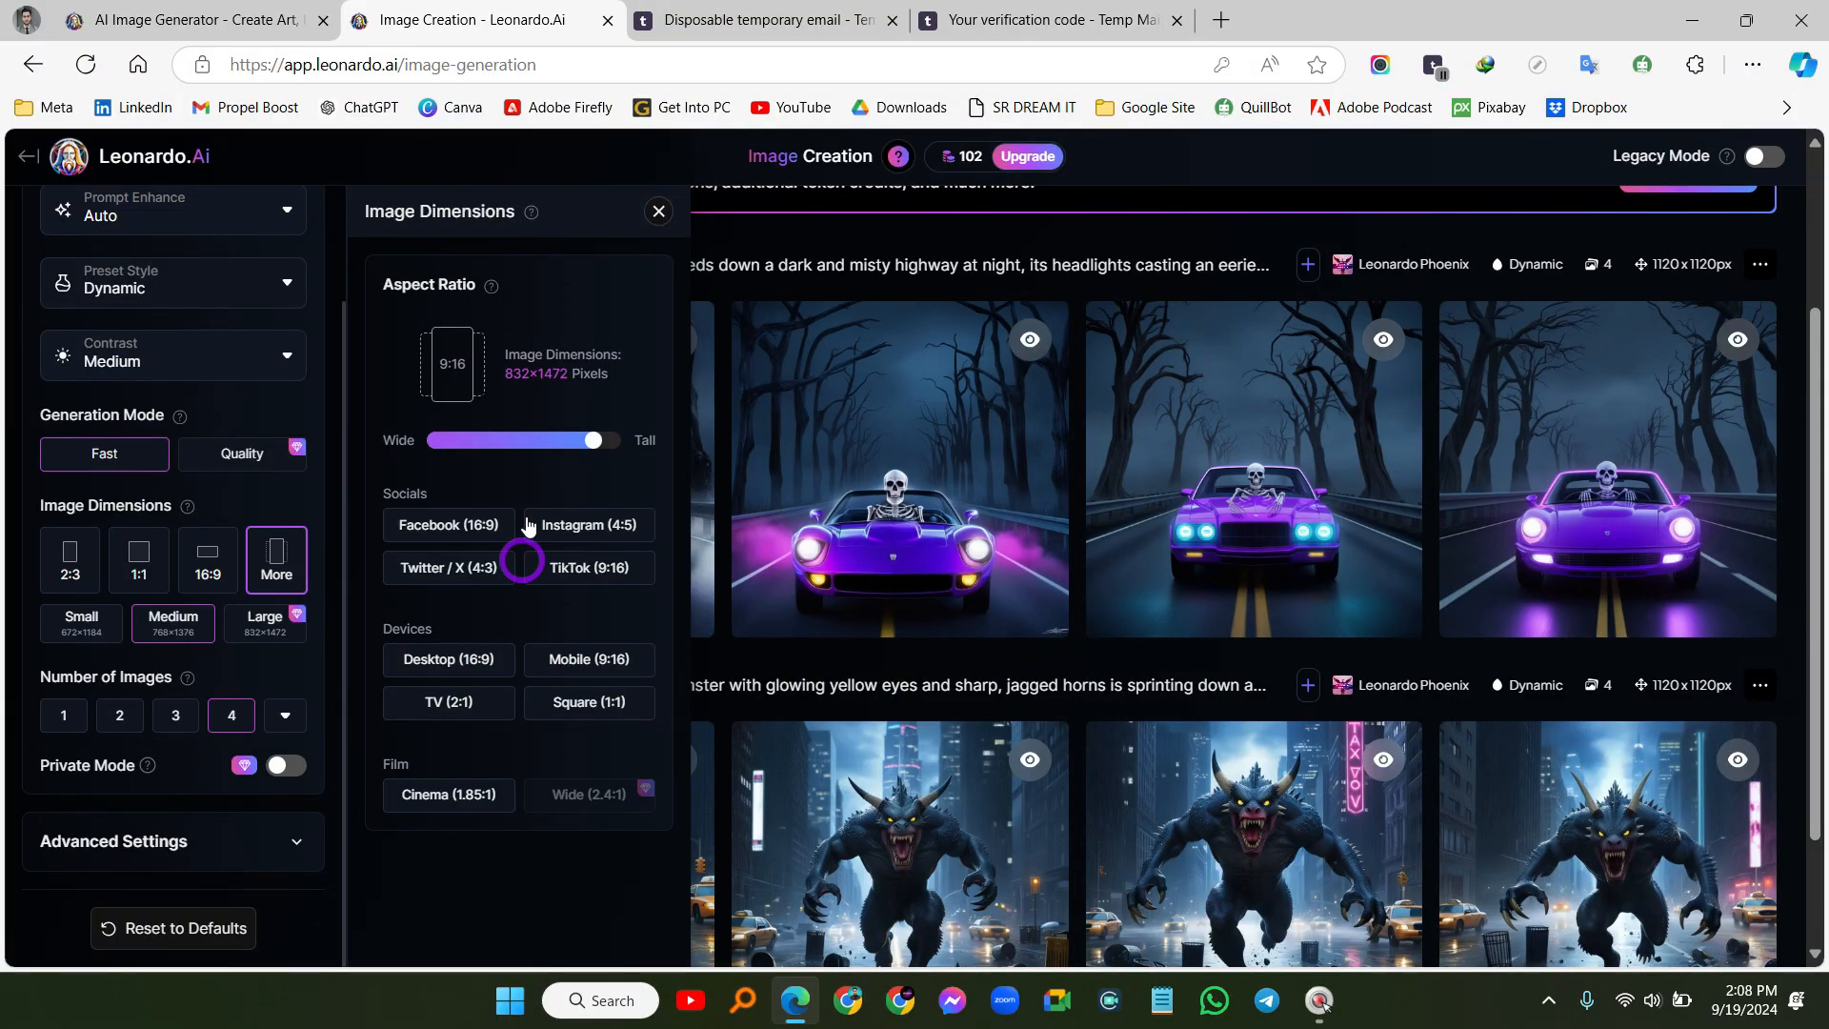
click(149, 571)
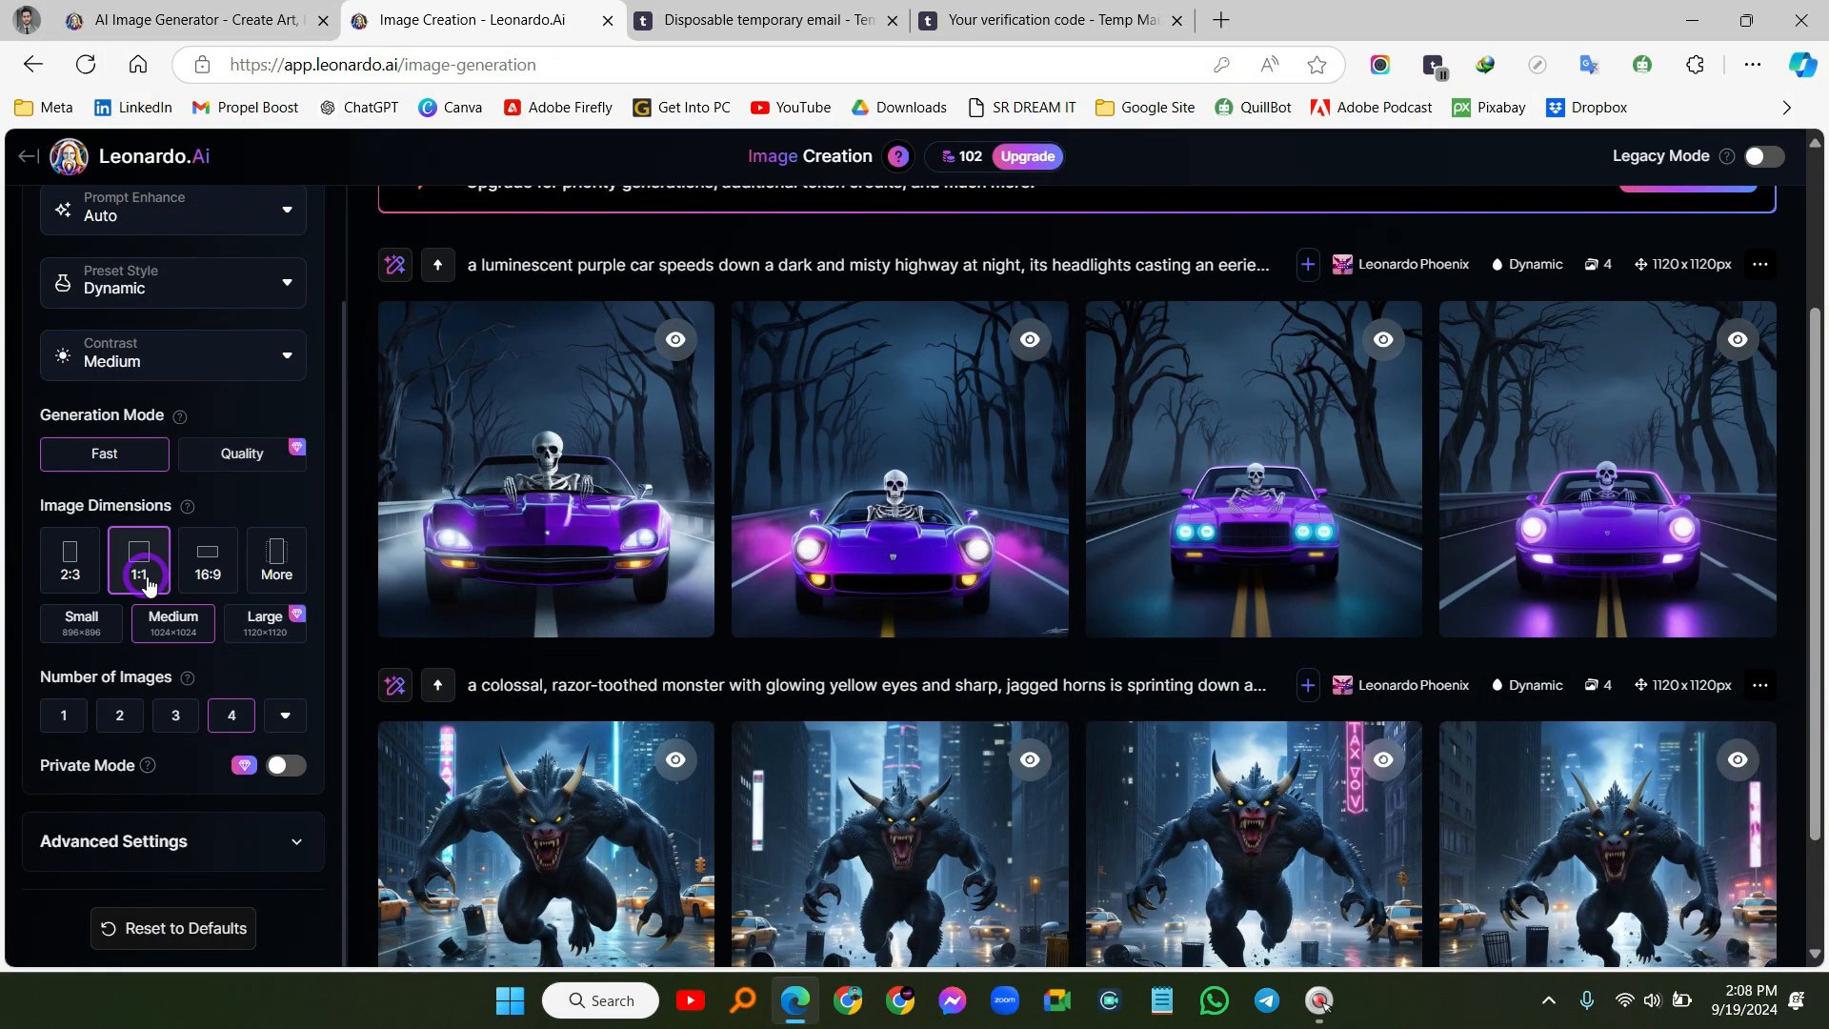
Return to the home page, read through the Creating Consistent Characters featured guide, and close it
scroll(924, 424, up, 3)
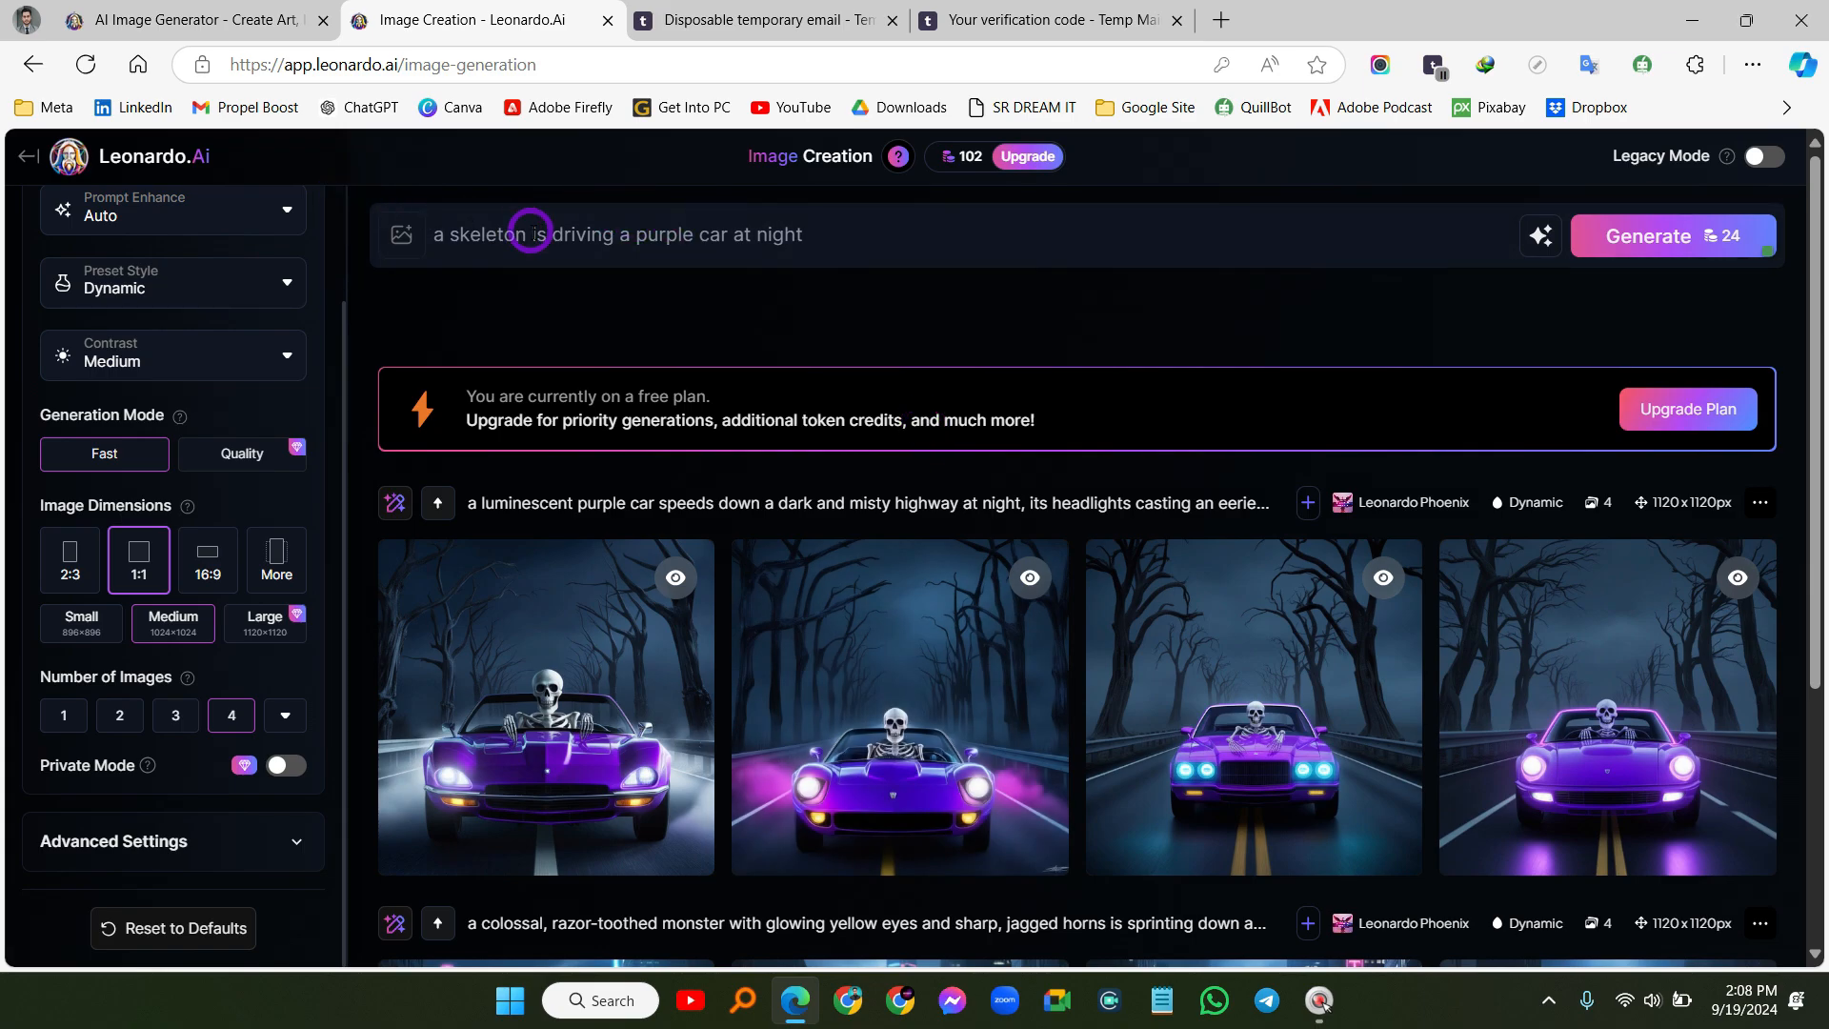
click(29, 156)
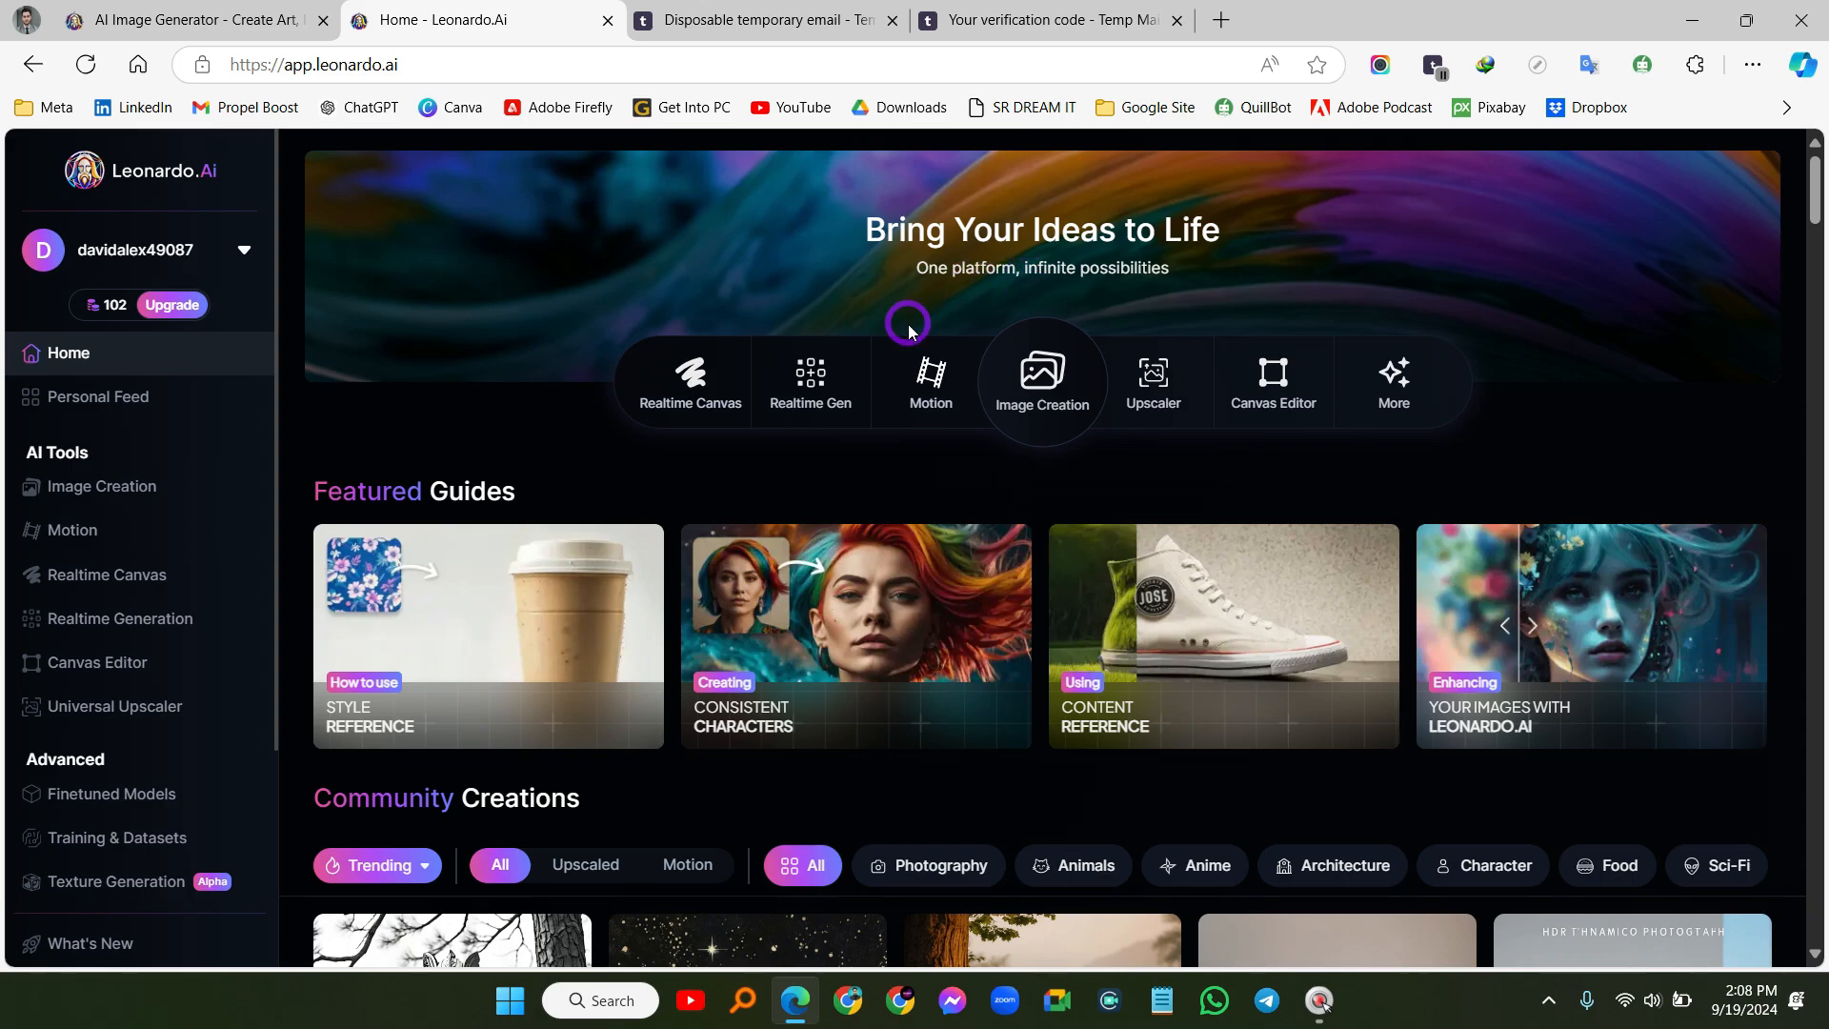
scroll(1048, 353, down, 3)
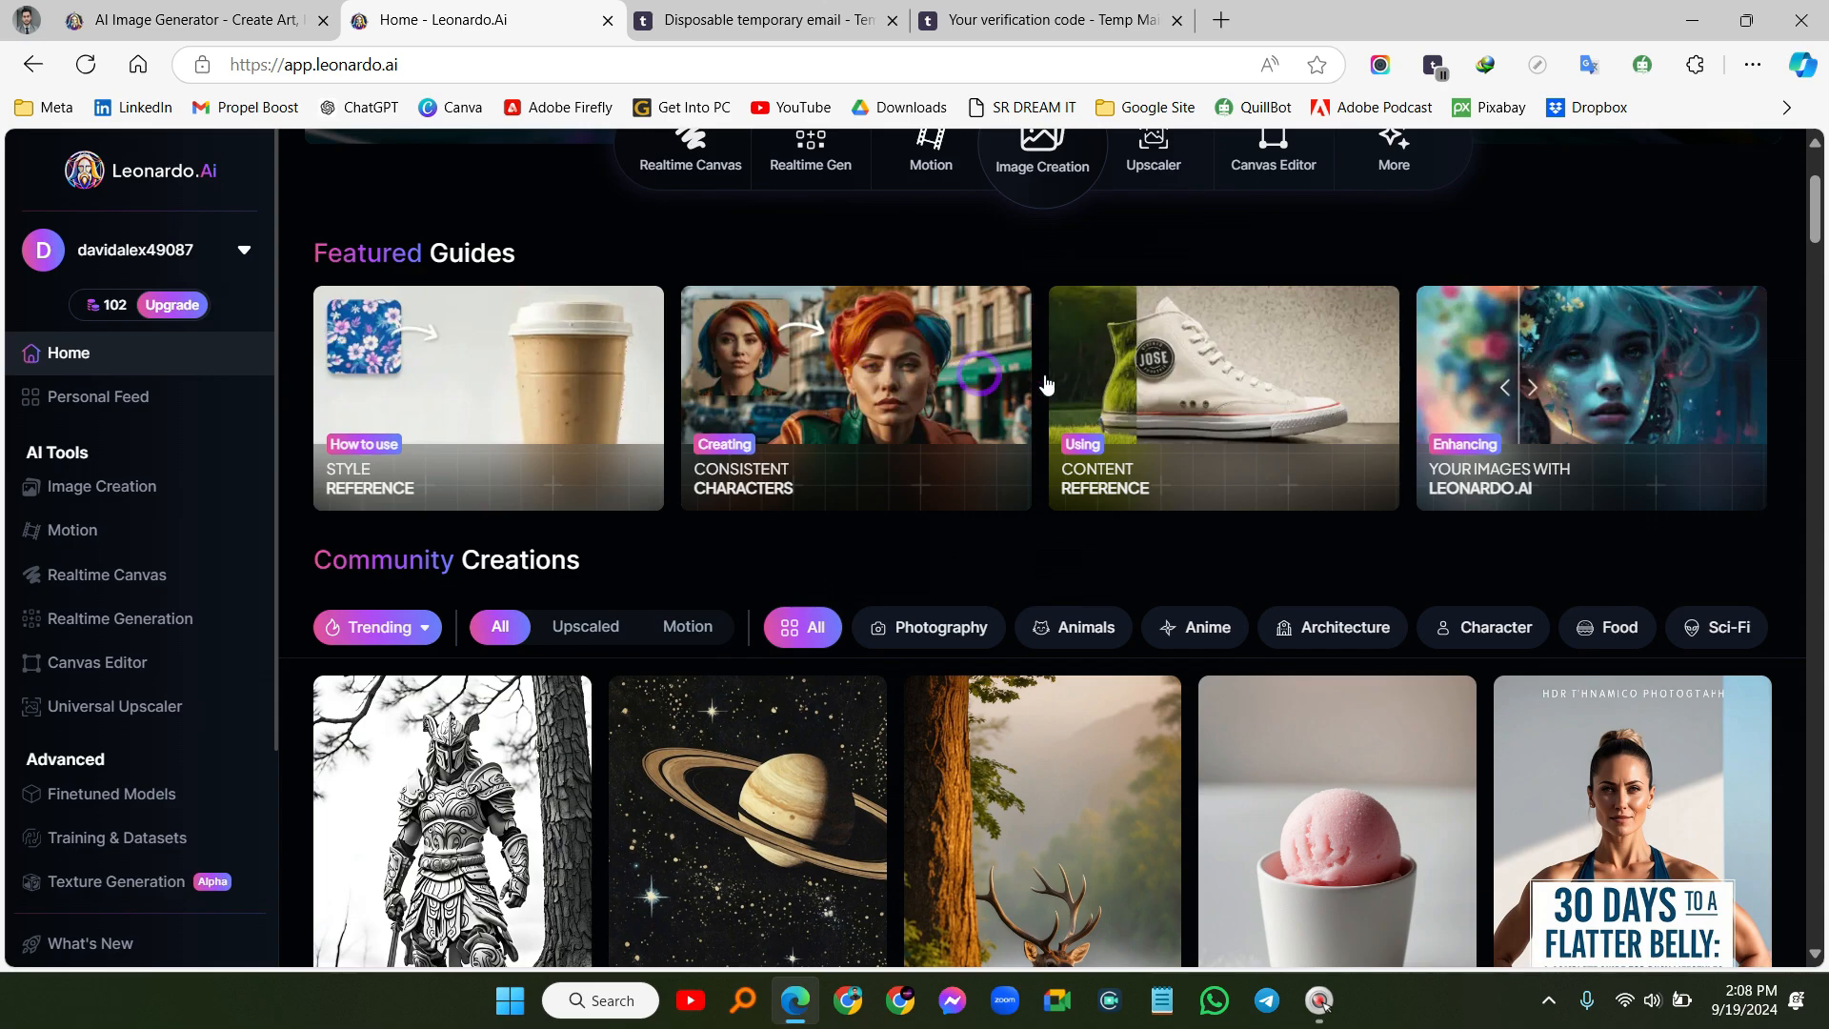
click(887, 381)
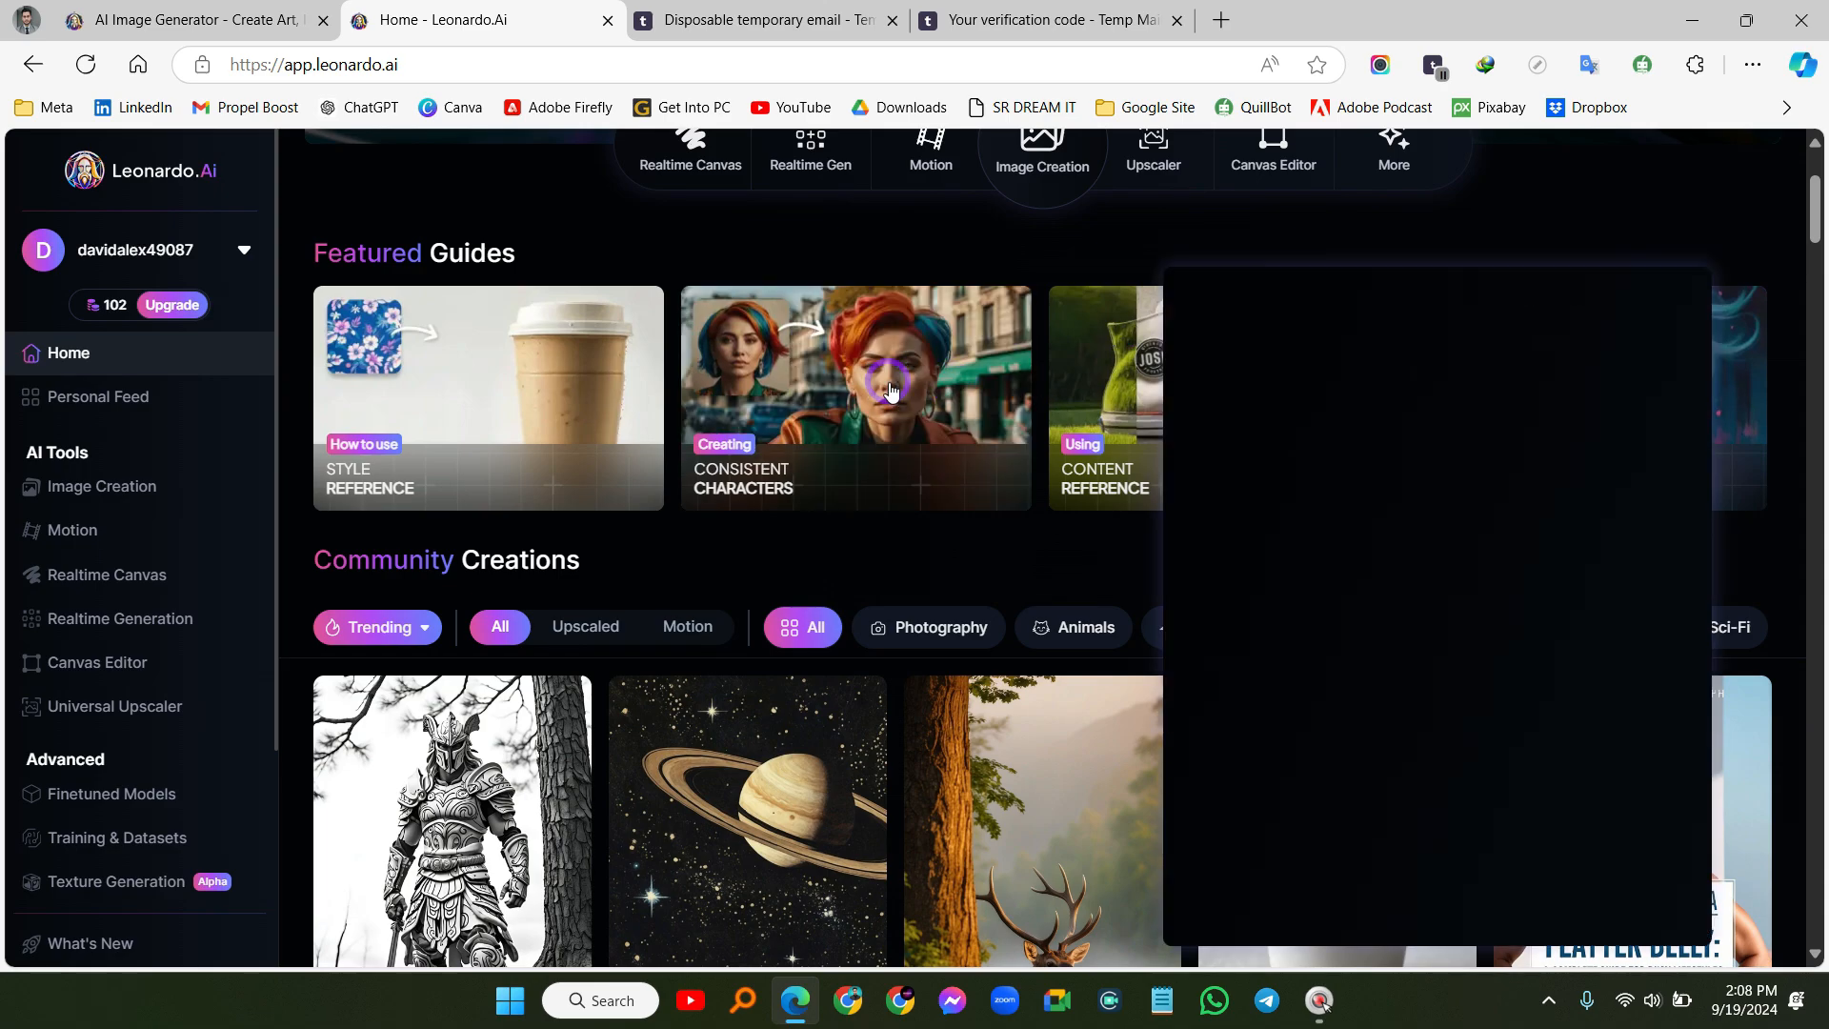
scroll(1351, 507, down, 4)
scroll(1351, 507, down, 4)
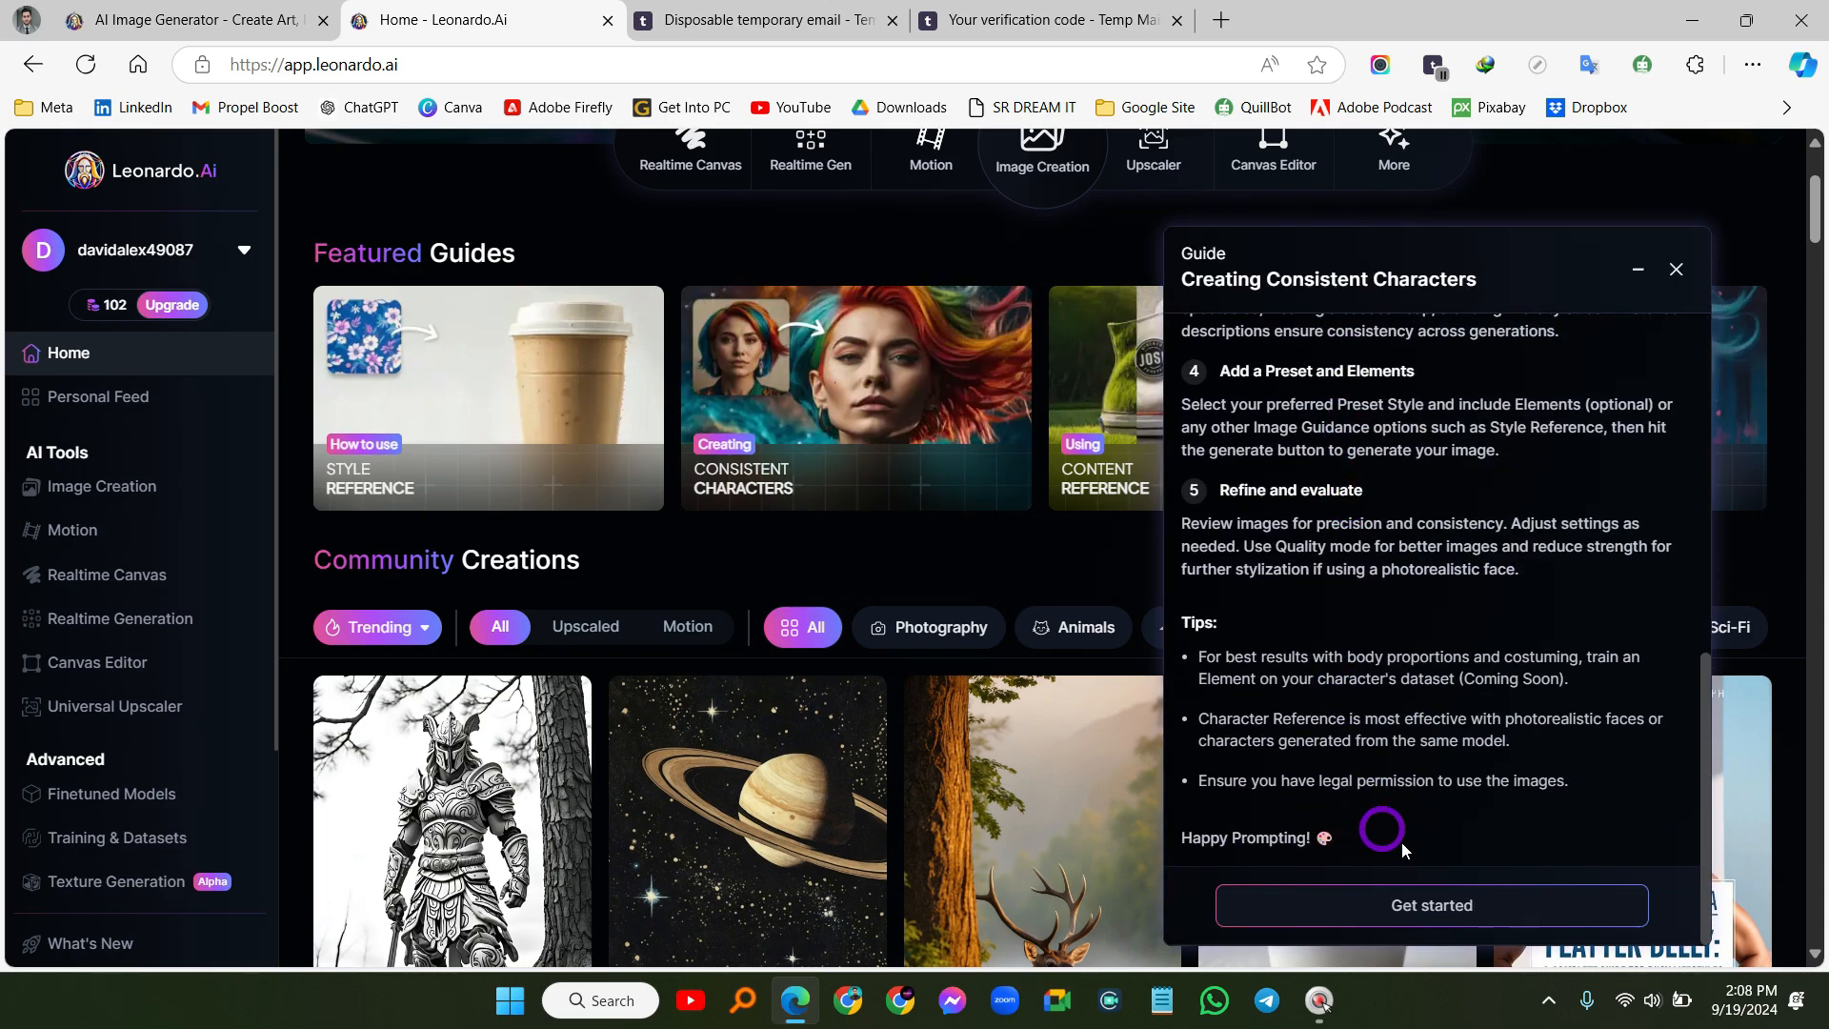
scroll(1383, 705, up, 6)
scroll(1383, 704, up, 2)
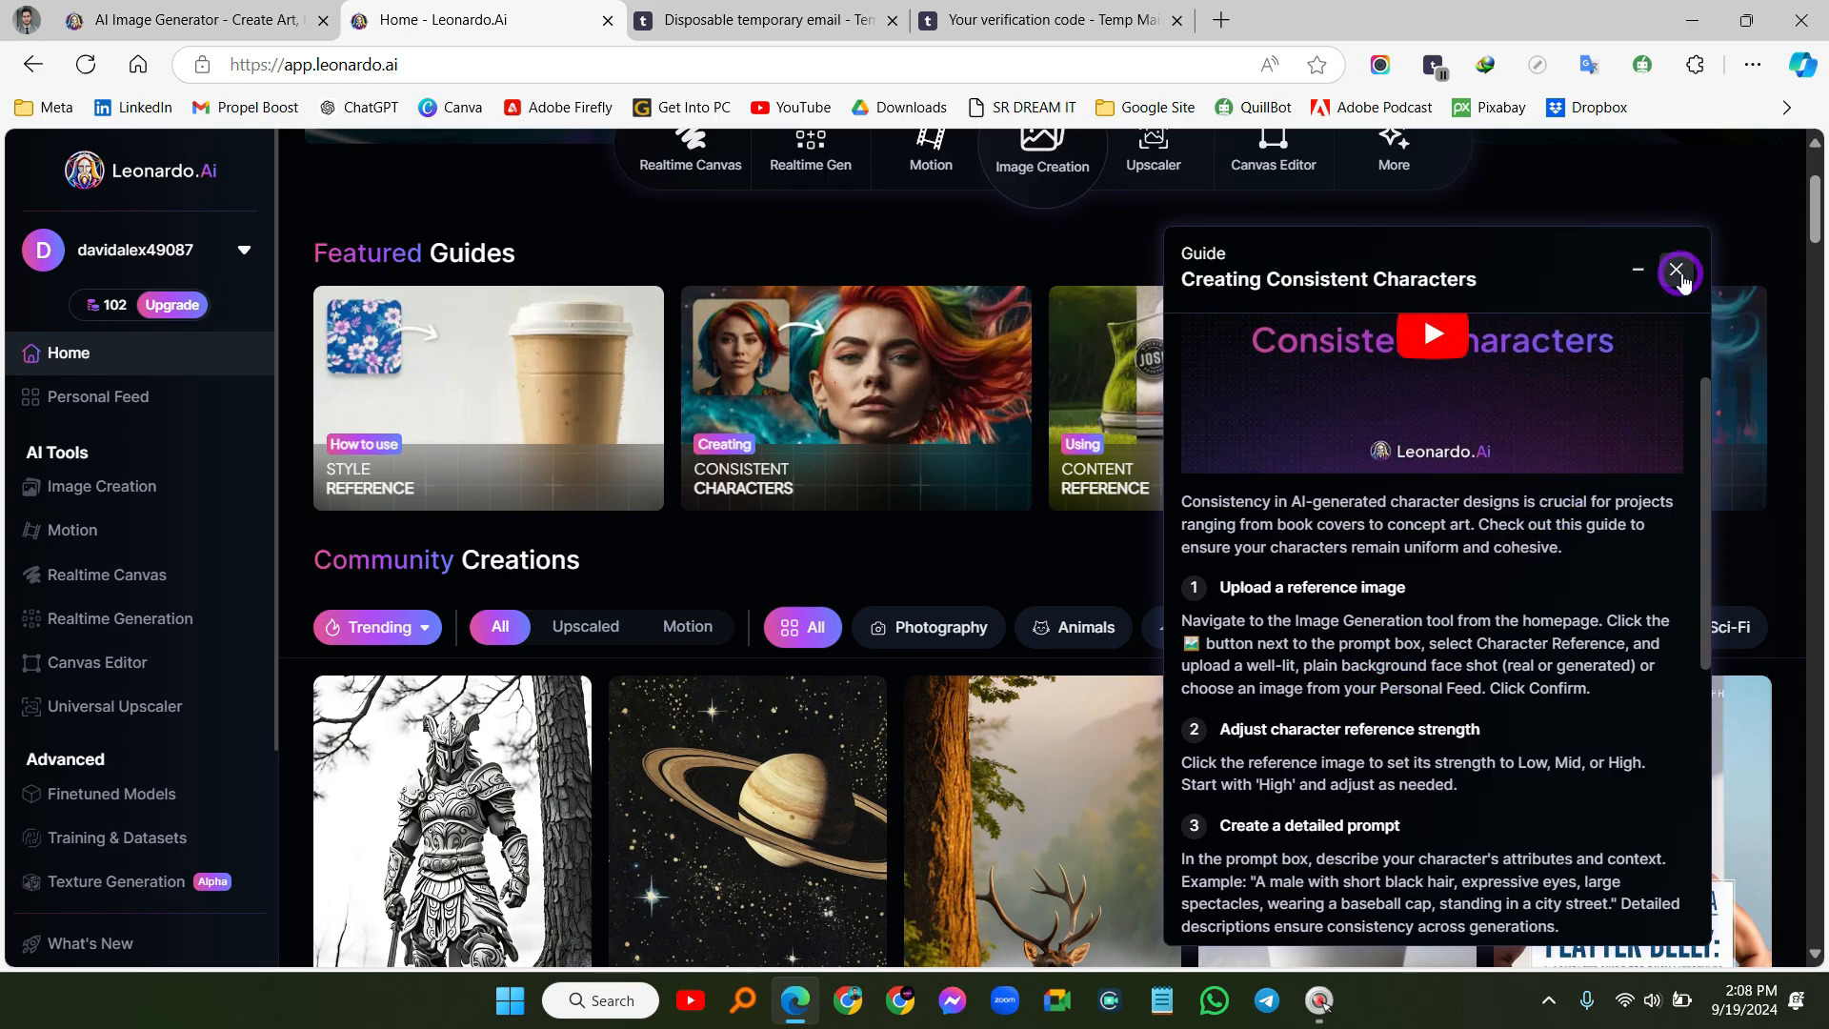
click(1676, 269)
Browse the Community Creations, open "A grittily enchanting nymph", review its prompt and generation details, and close it
scroll(1025, 324, down, 3)
scroll(1025, 324, down, 1)
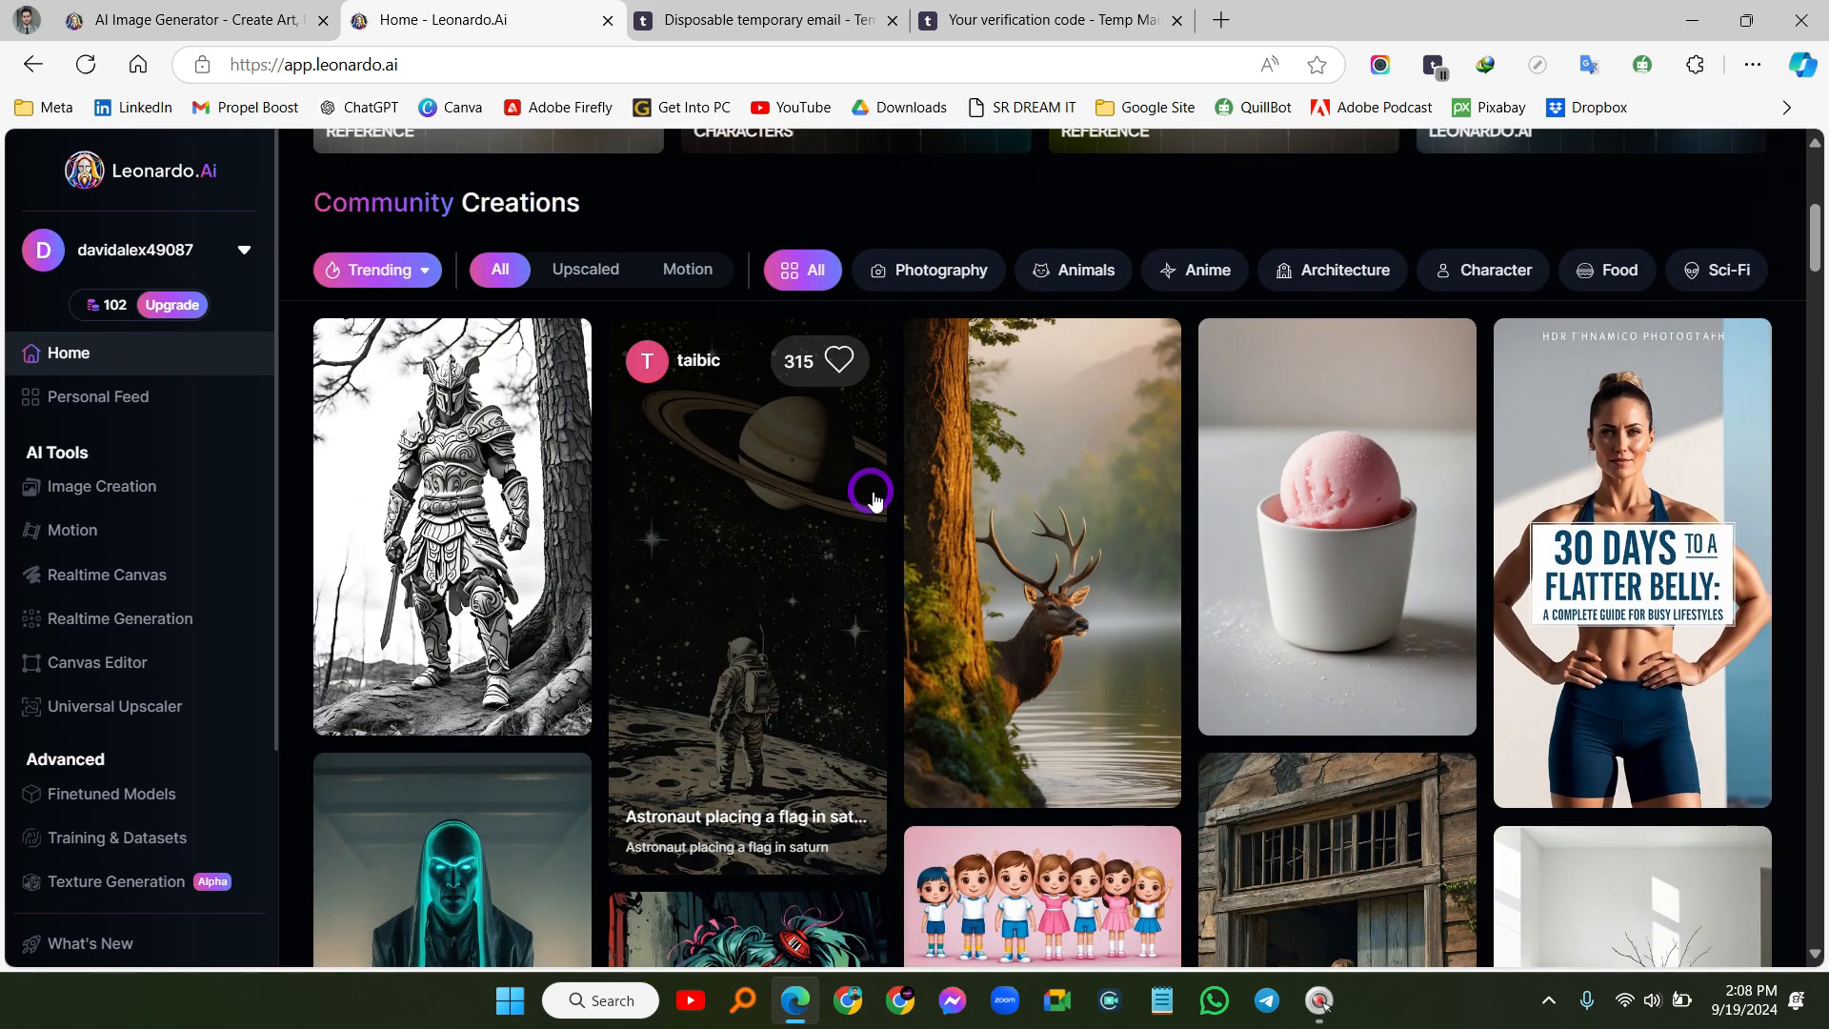
mouse_move(949, 491)
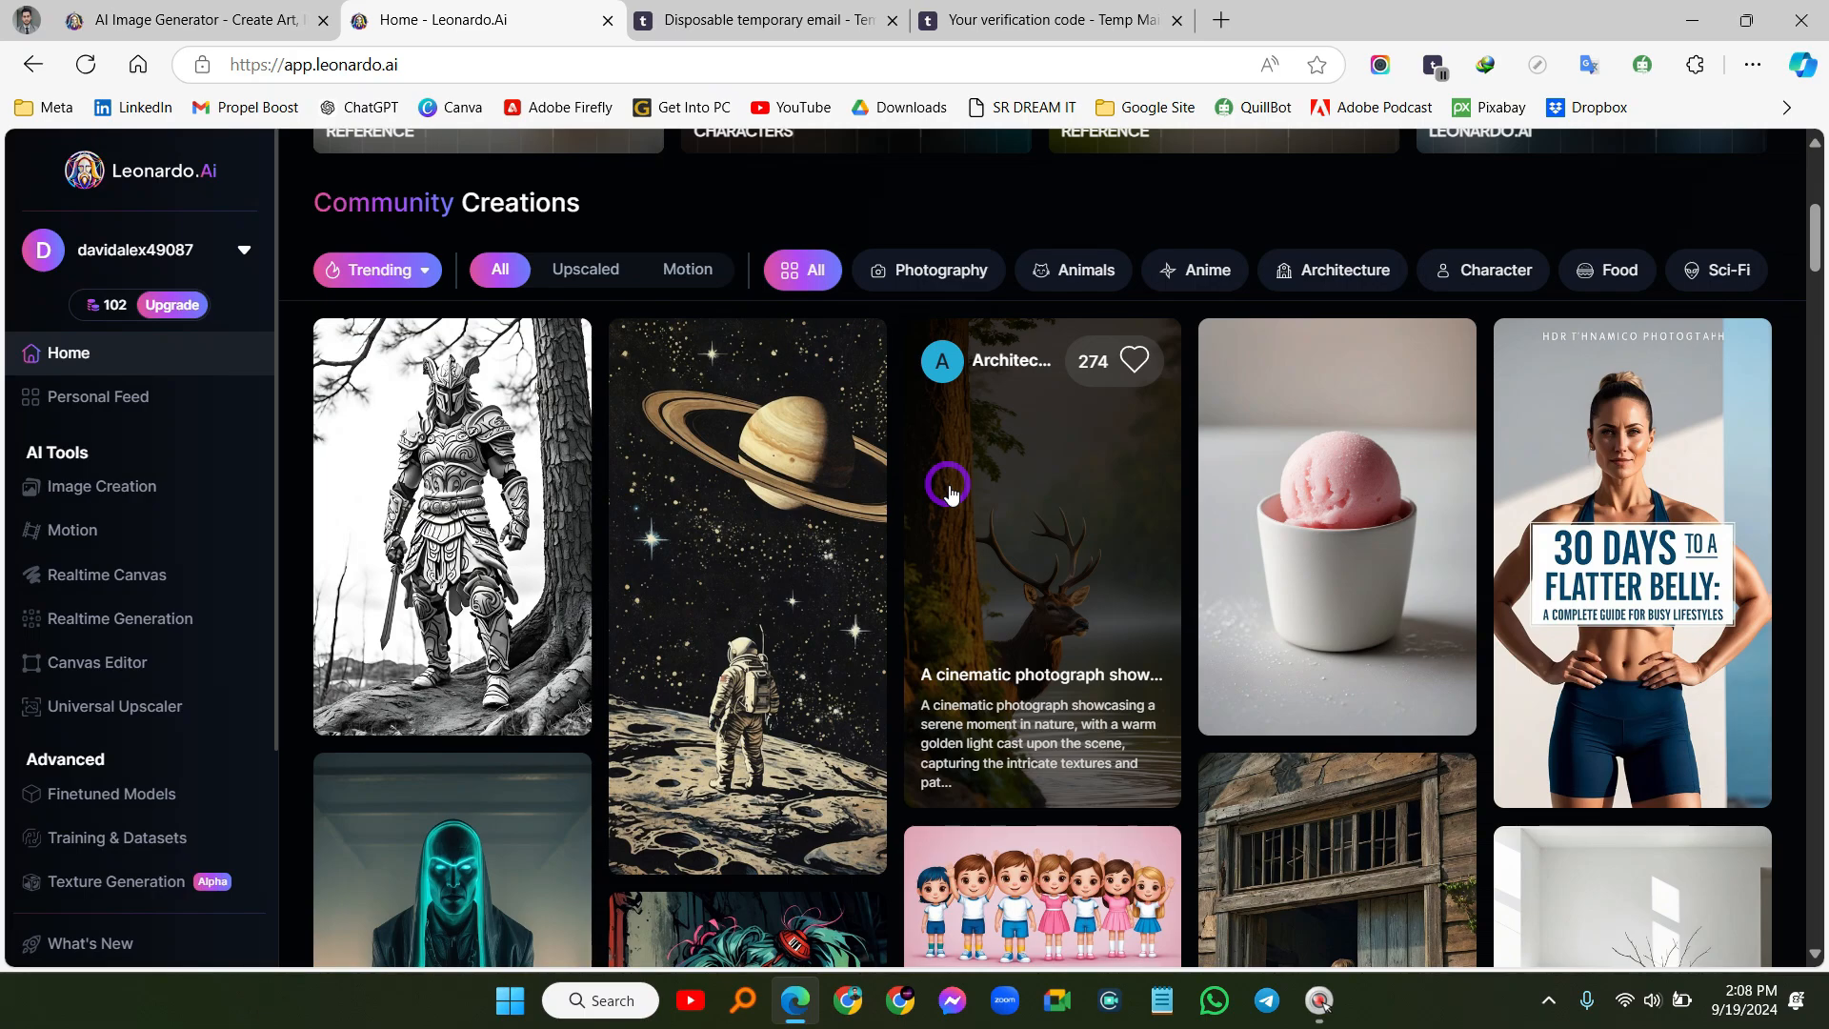
scroll(950, 491, down, 5)
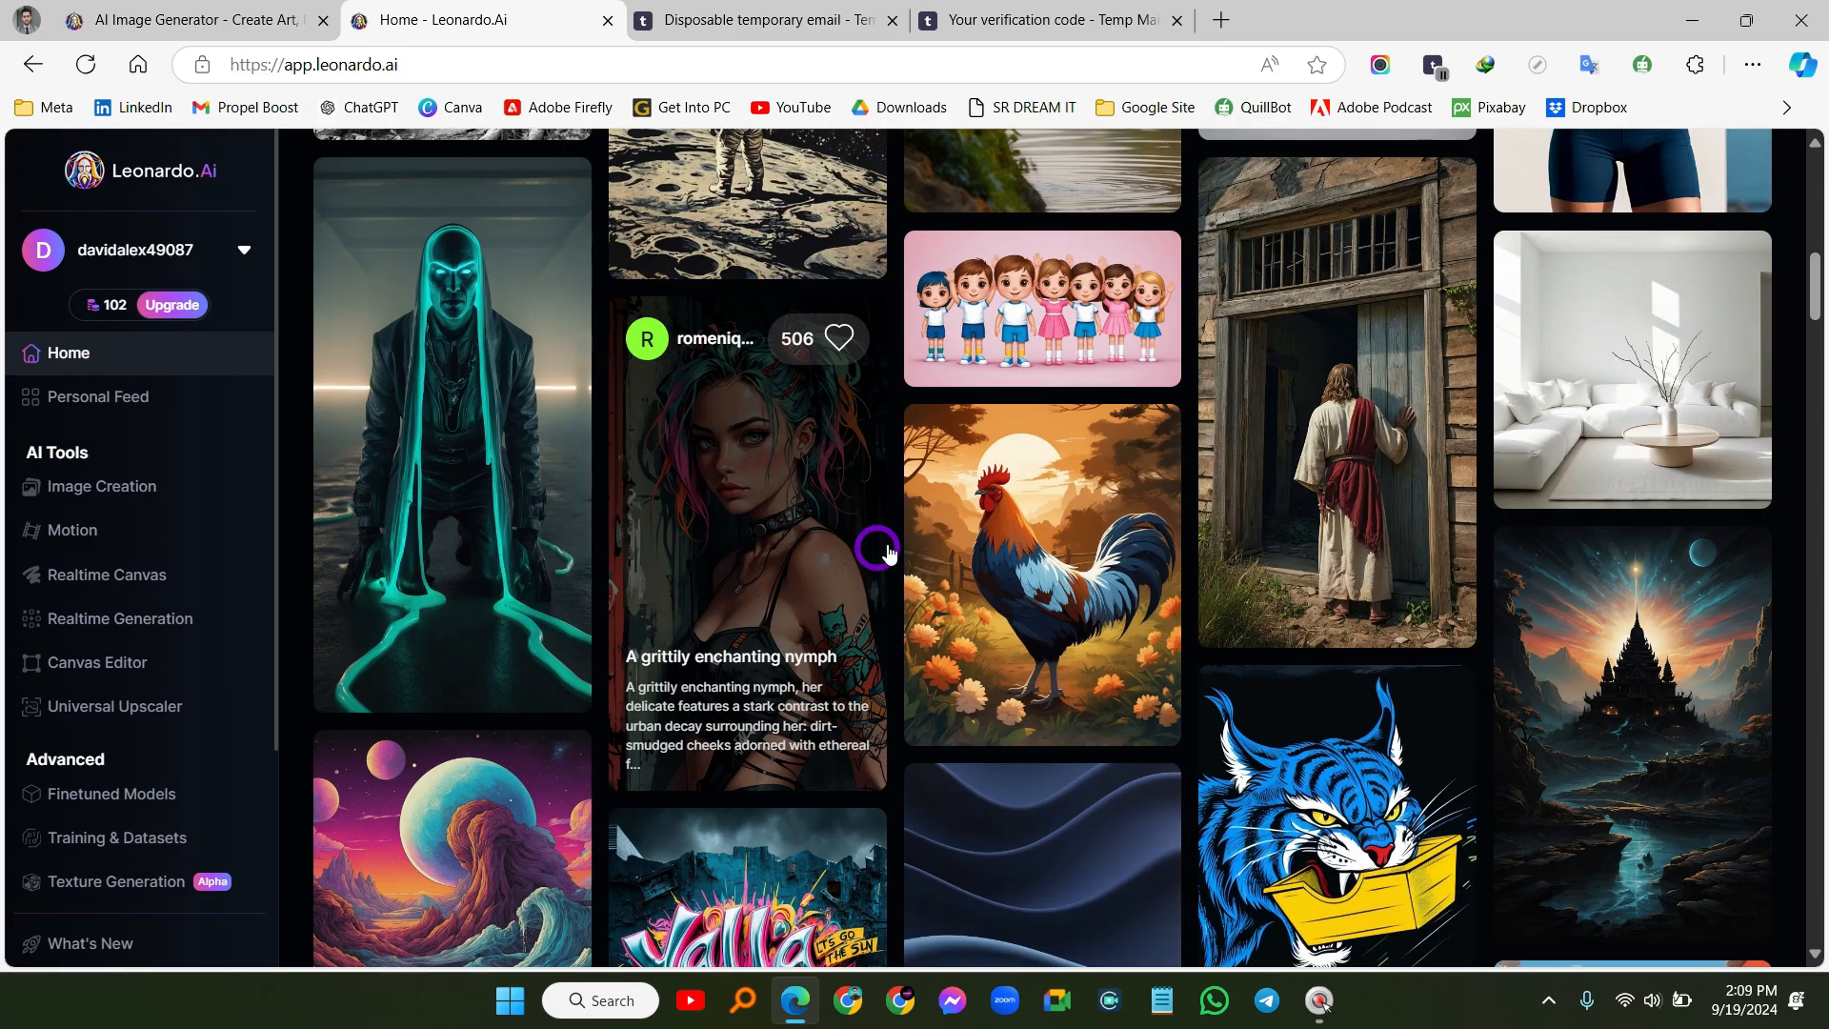
click(750, 503)
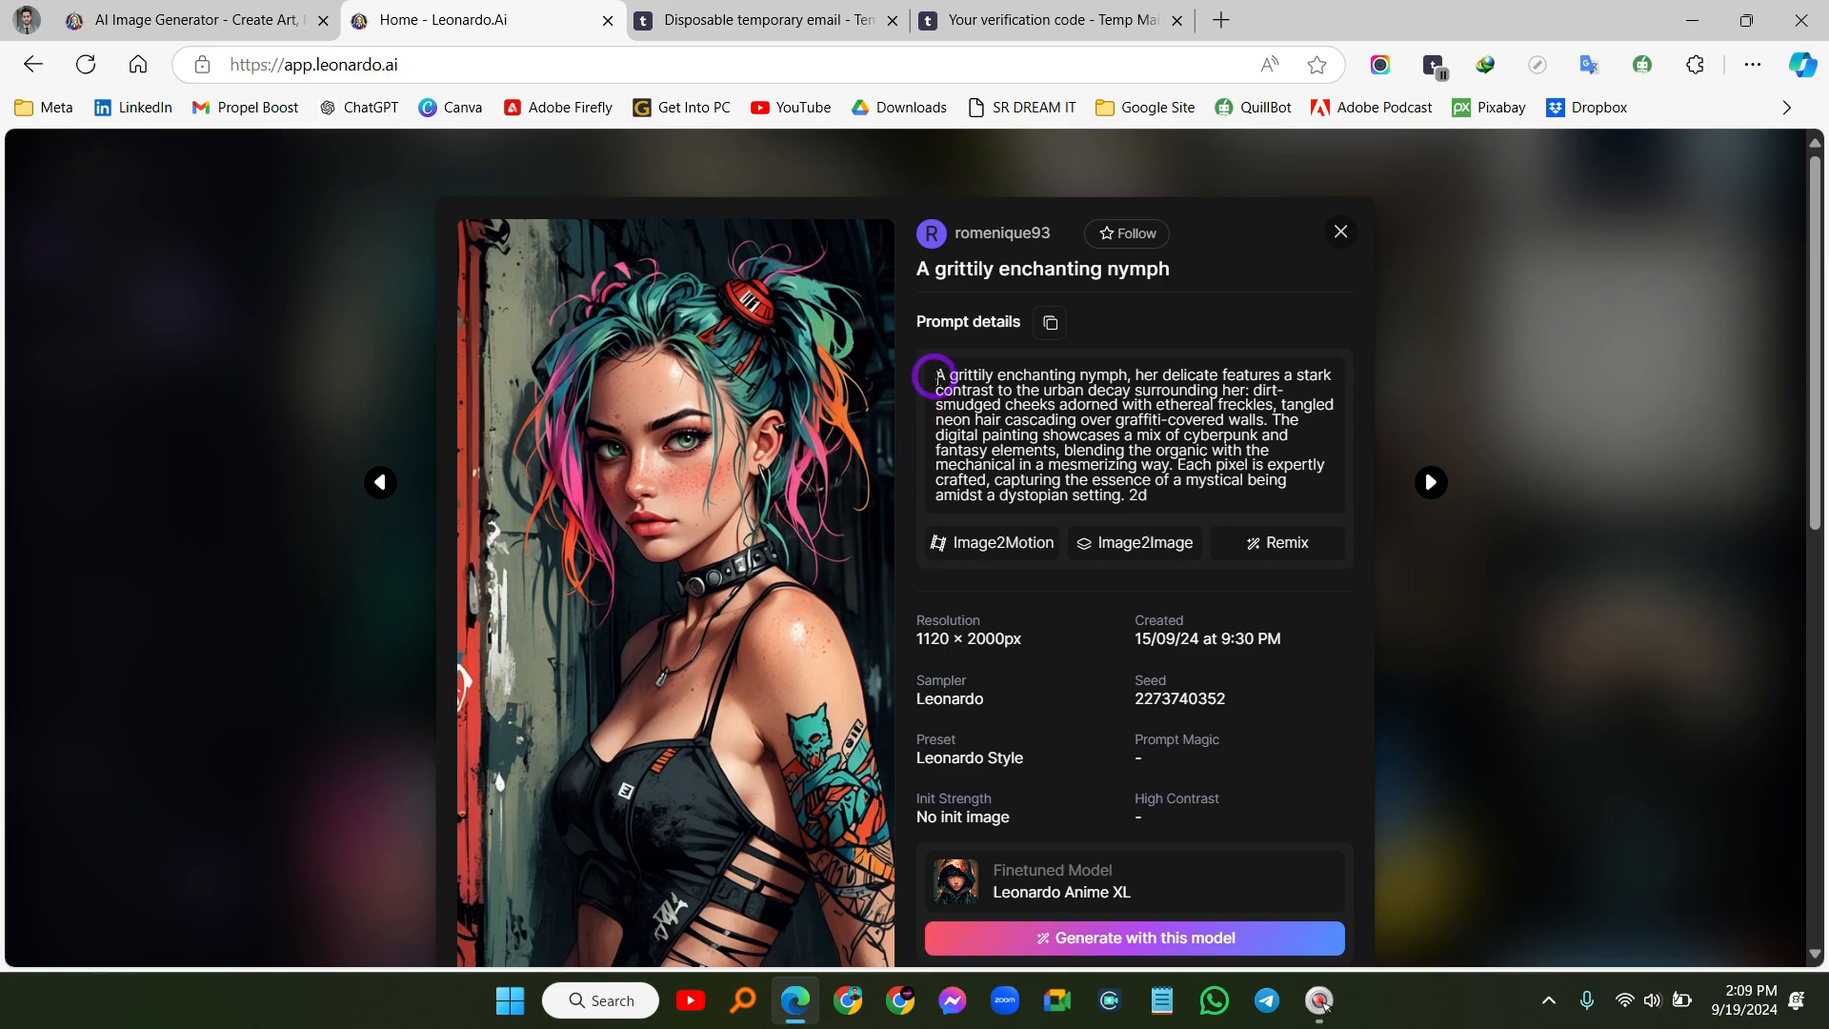
drag(938, 378, 1161, 506)
scroll(1152, 476, down, 3)
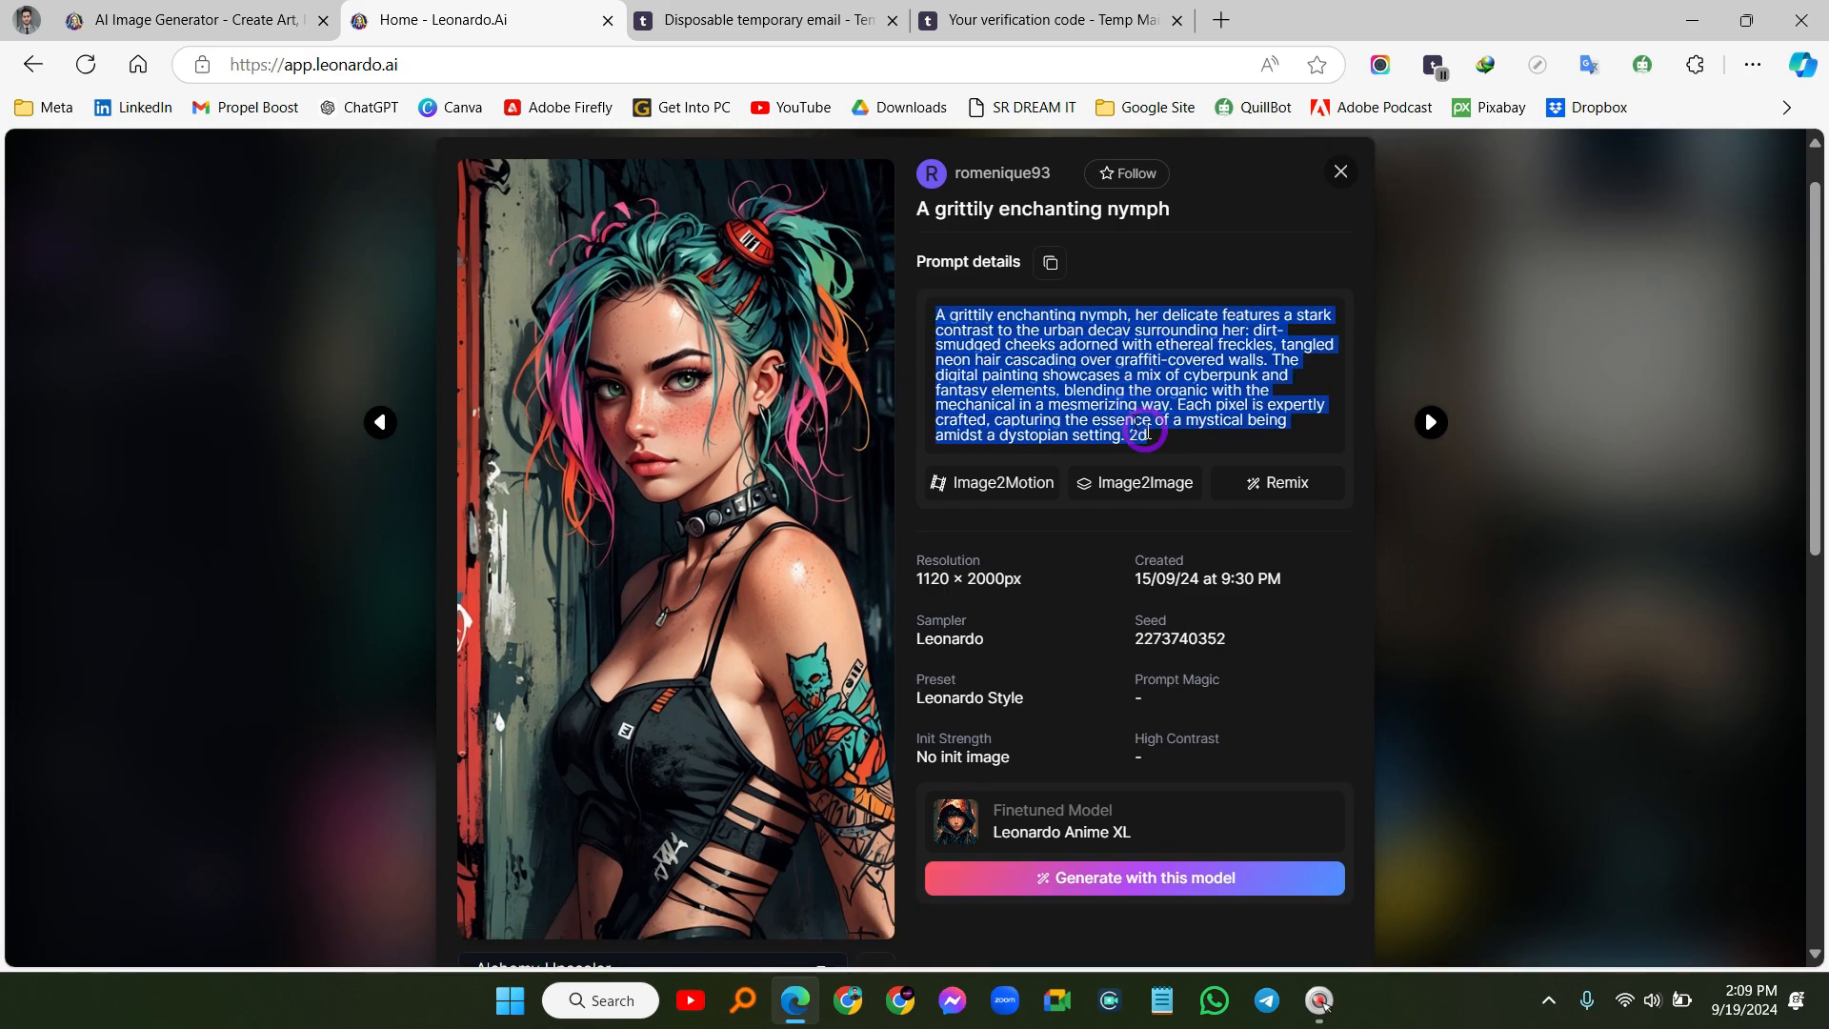
scroll(1123, 396, up, 3)
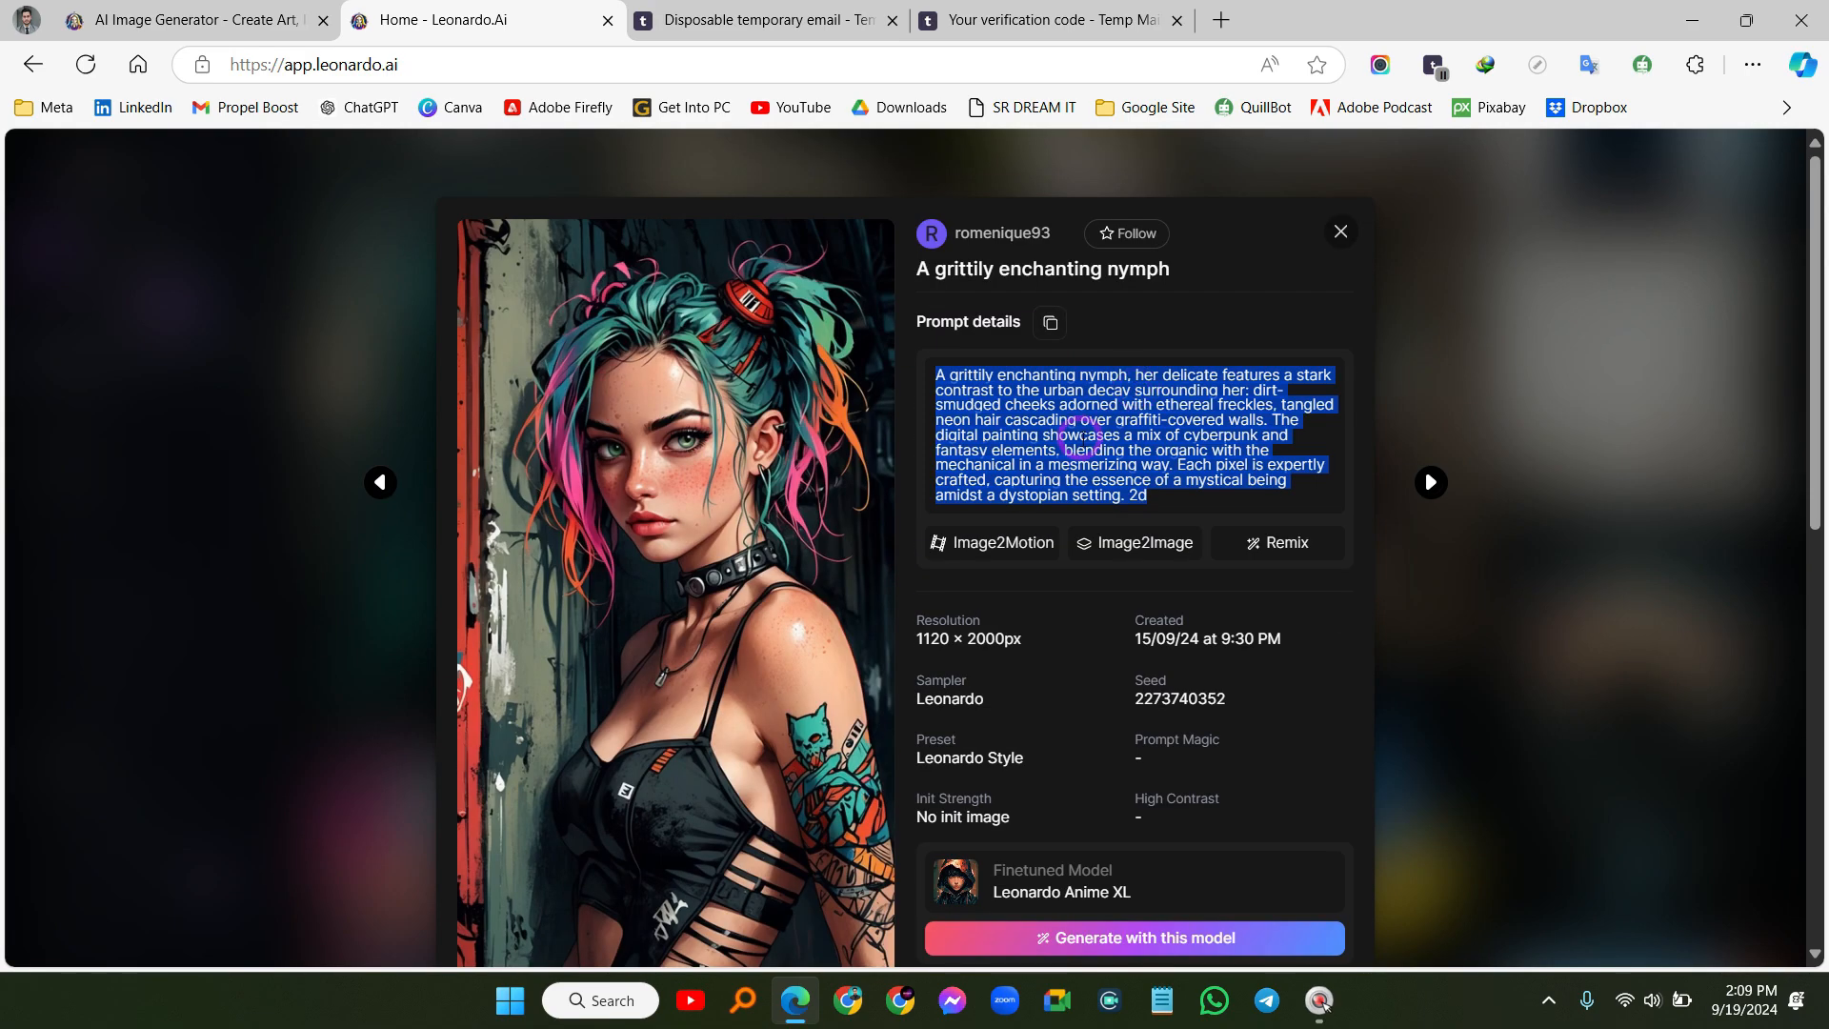
click(1113, 441)
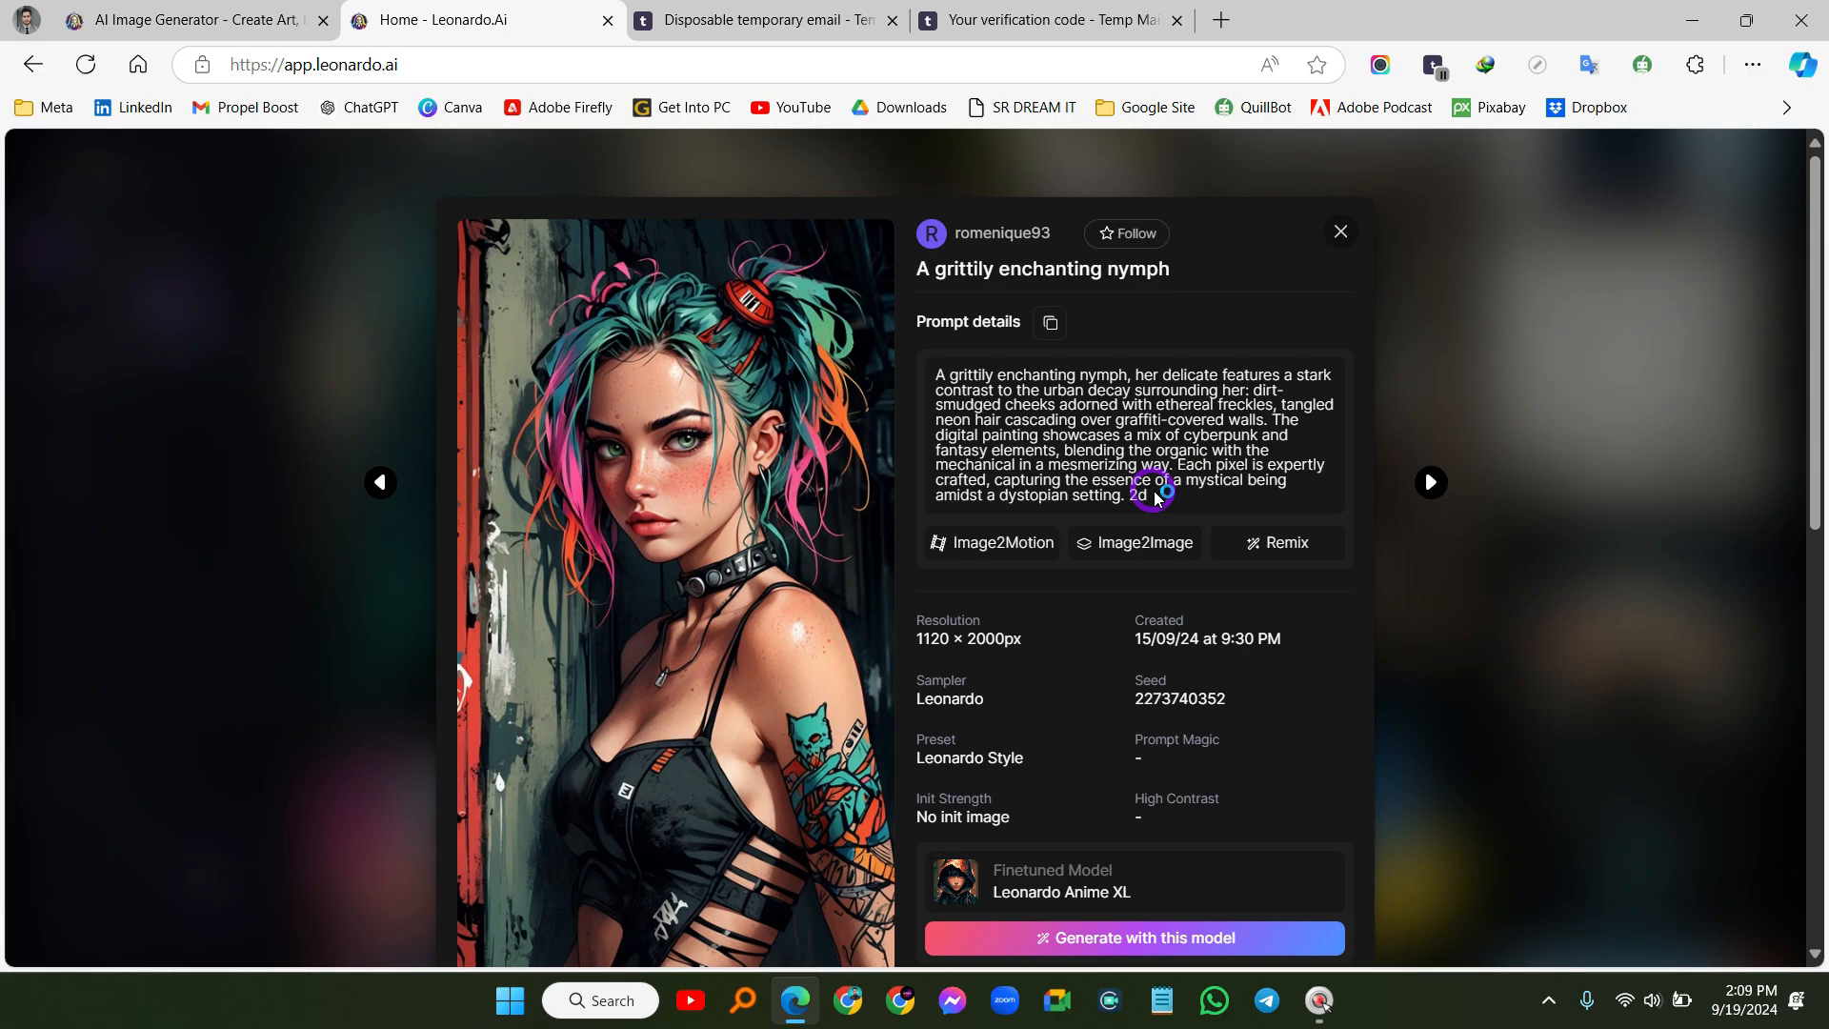
scroll(1071, 605, down, 3)
scroll(1074, 597, up, 3)
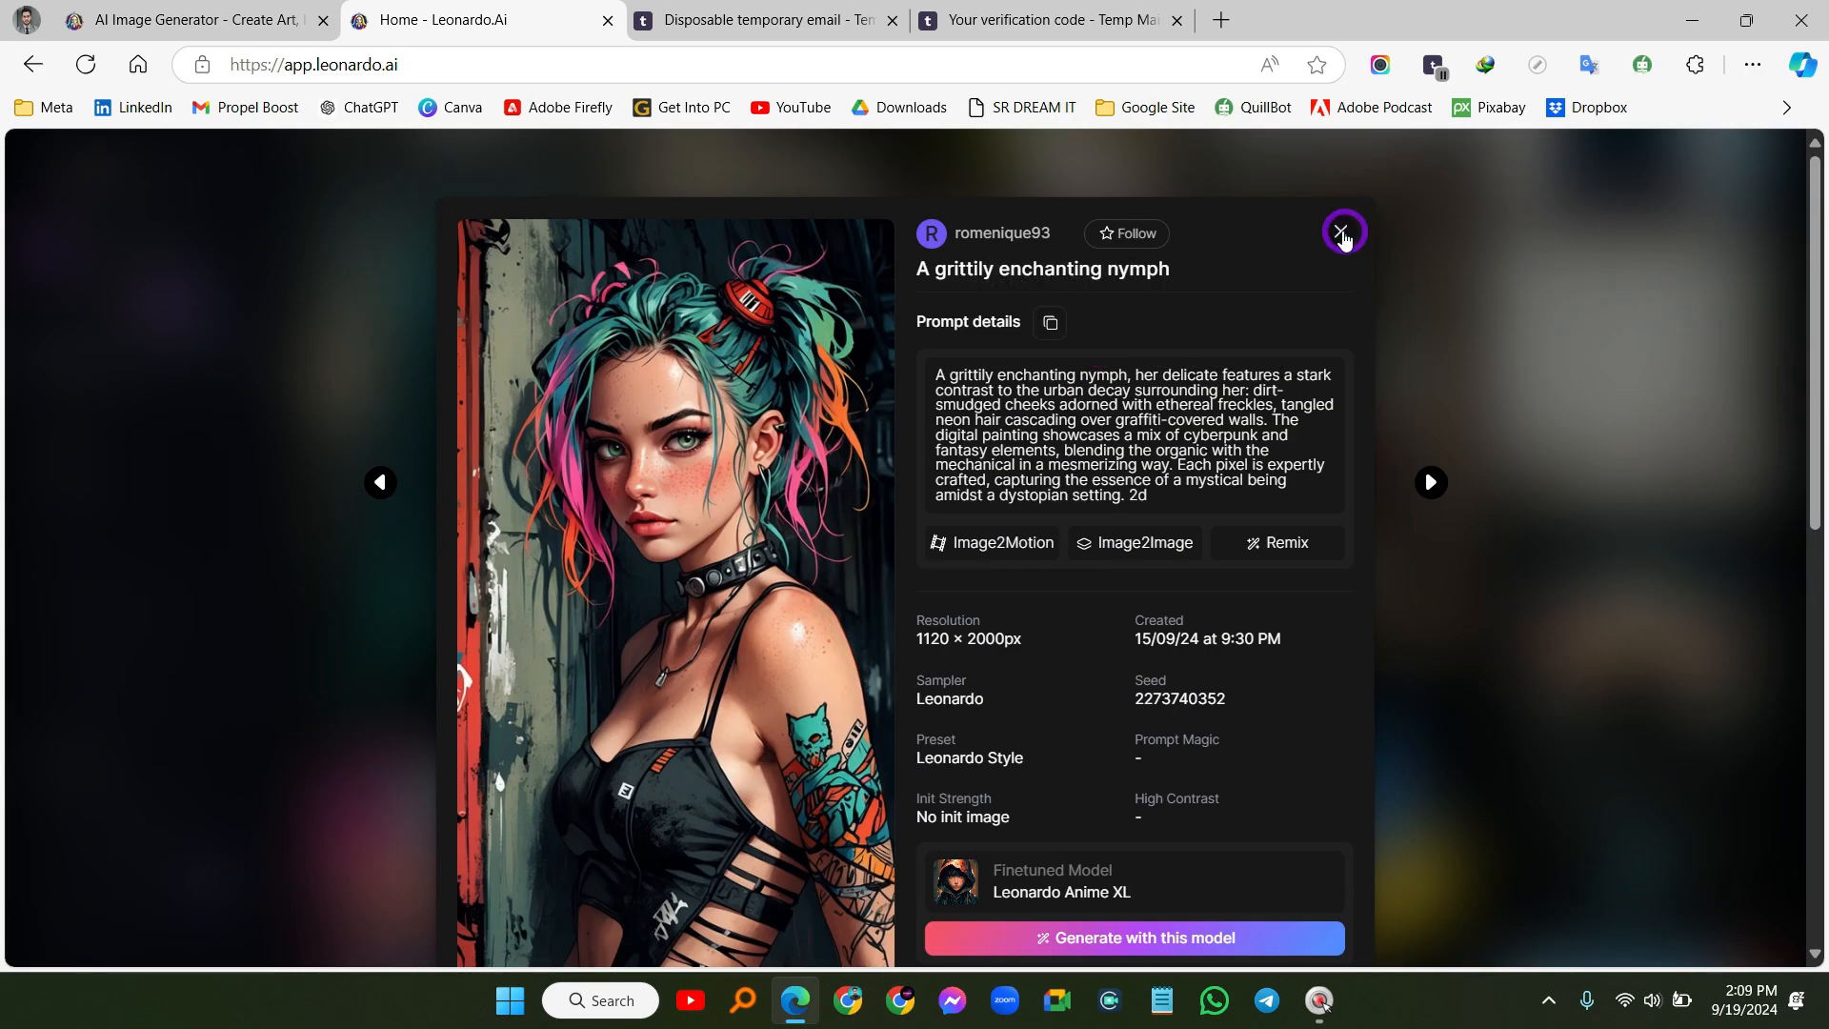
click(1342, 232)
Open the close-up elephant eye image further down the community gallery, examine its prompt and generation settings, and close it
scroll(629, 400, down, 3)
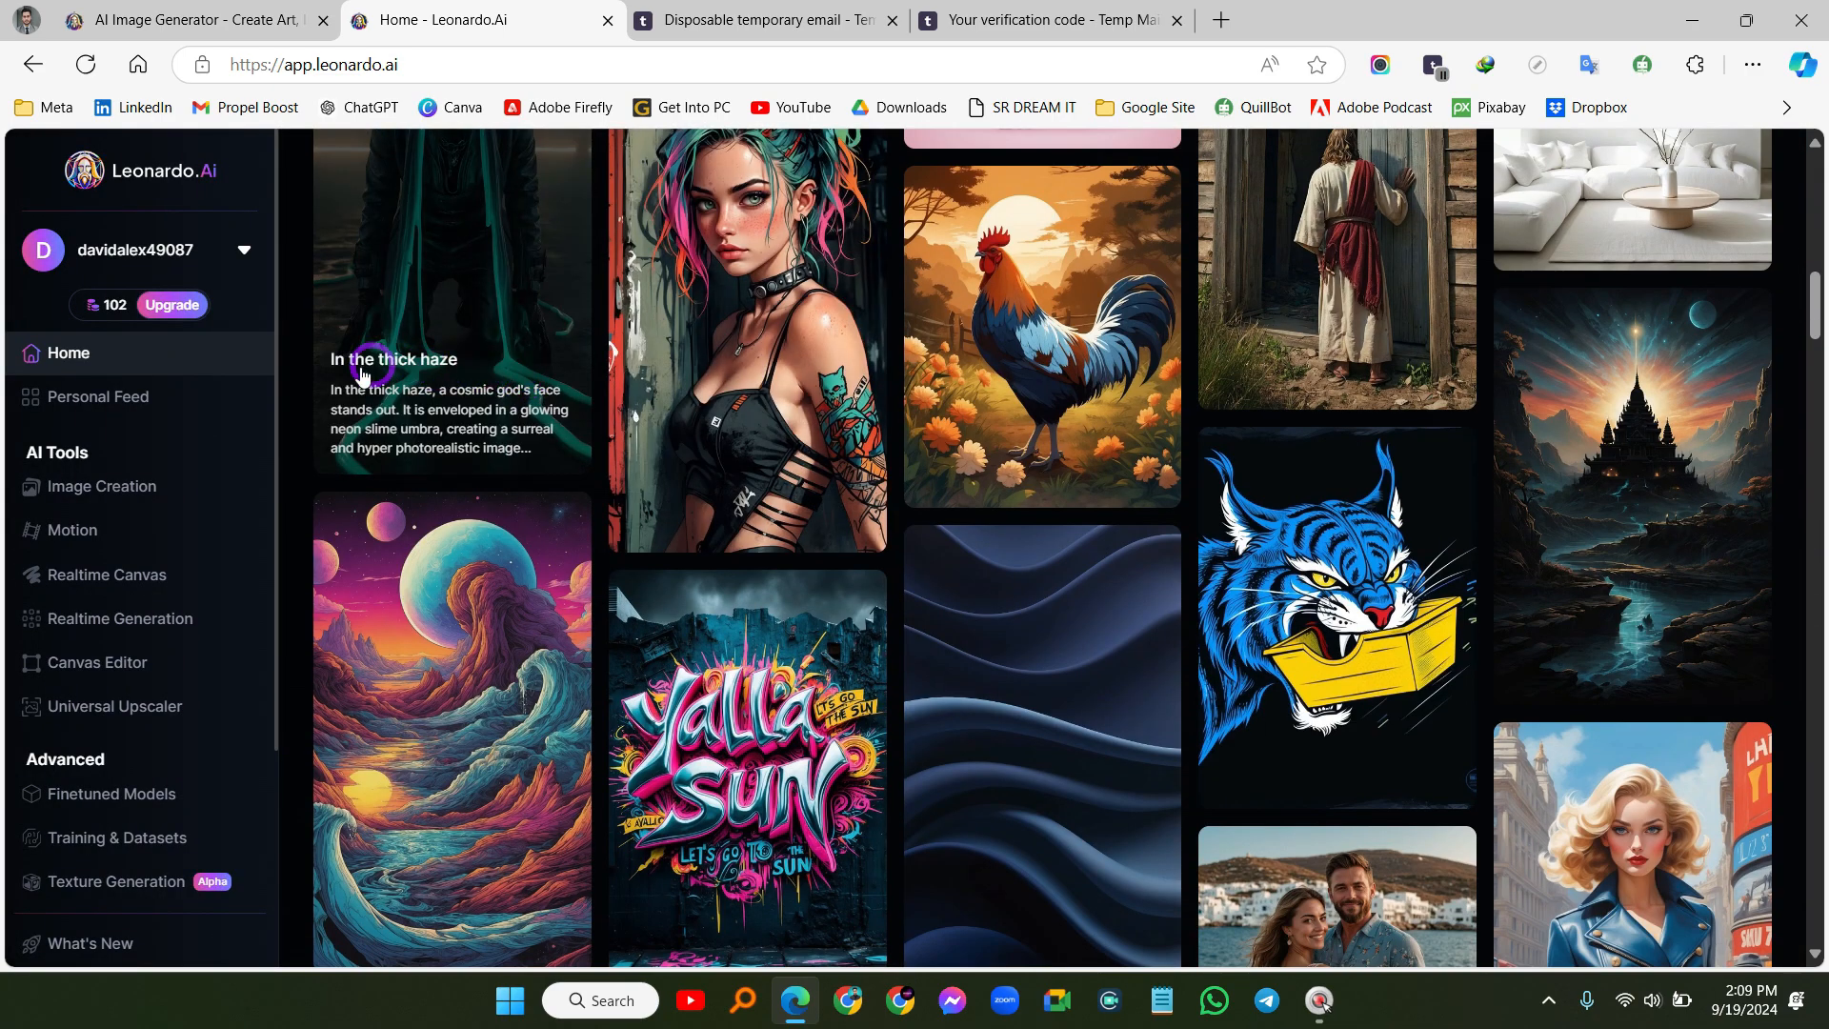
scroll(861, 425, down, 9)
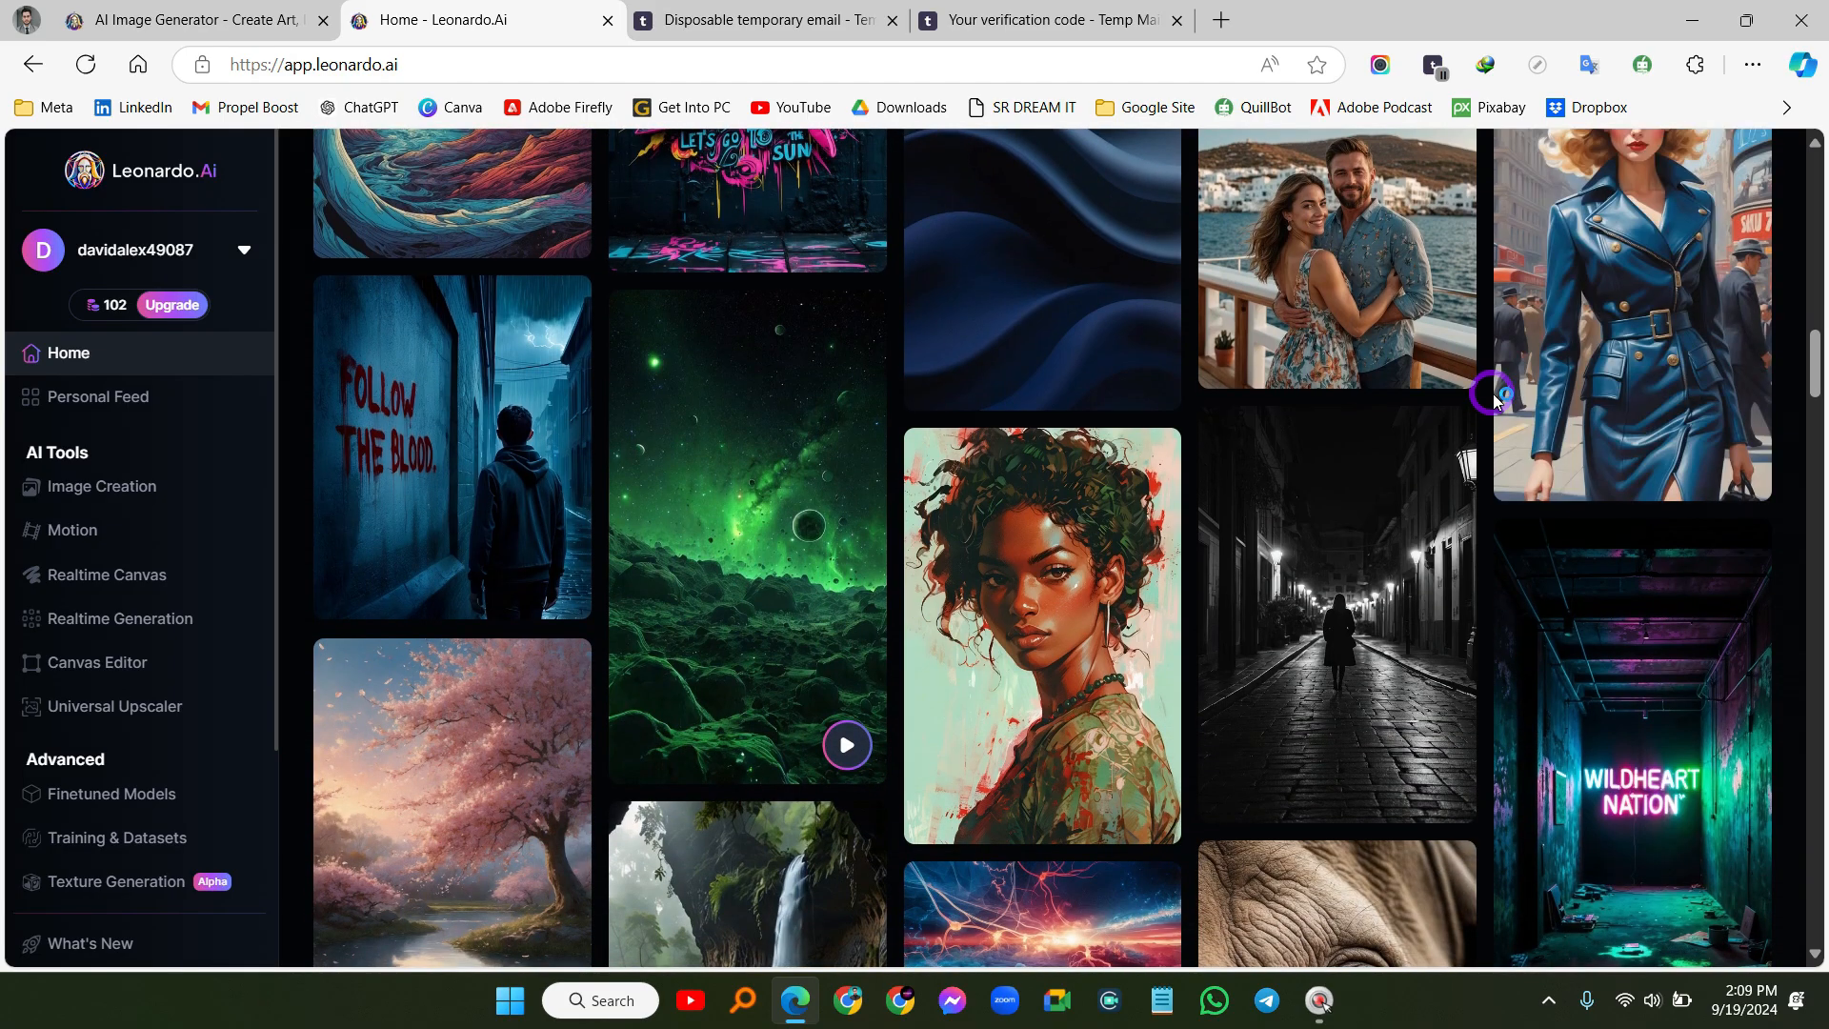
scroll(1495, 400, down, 5)
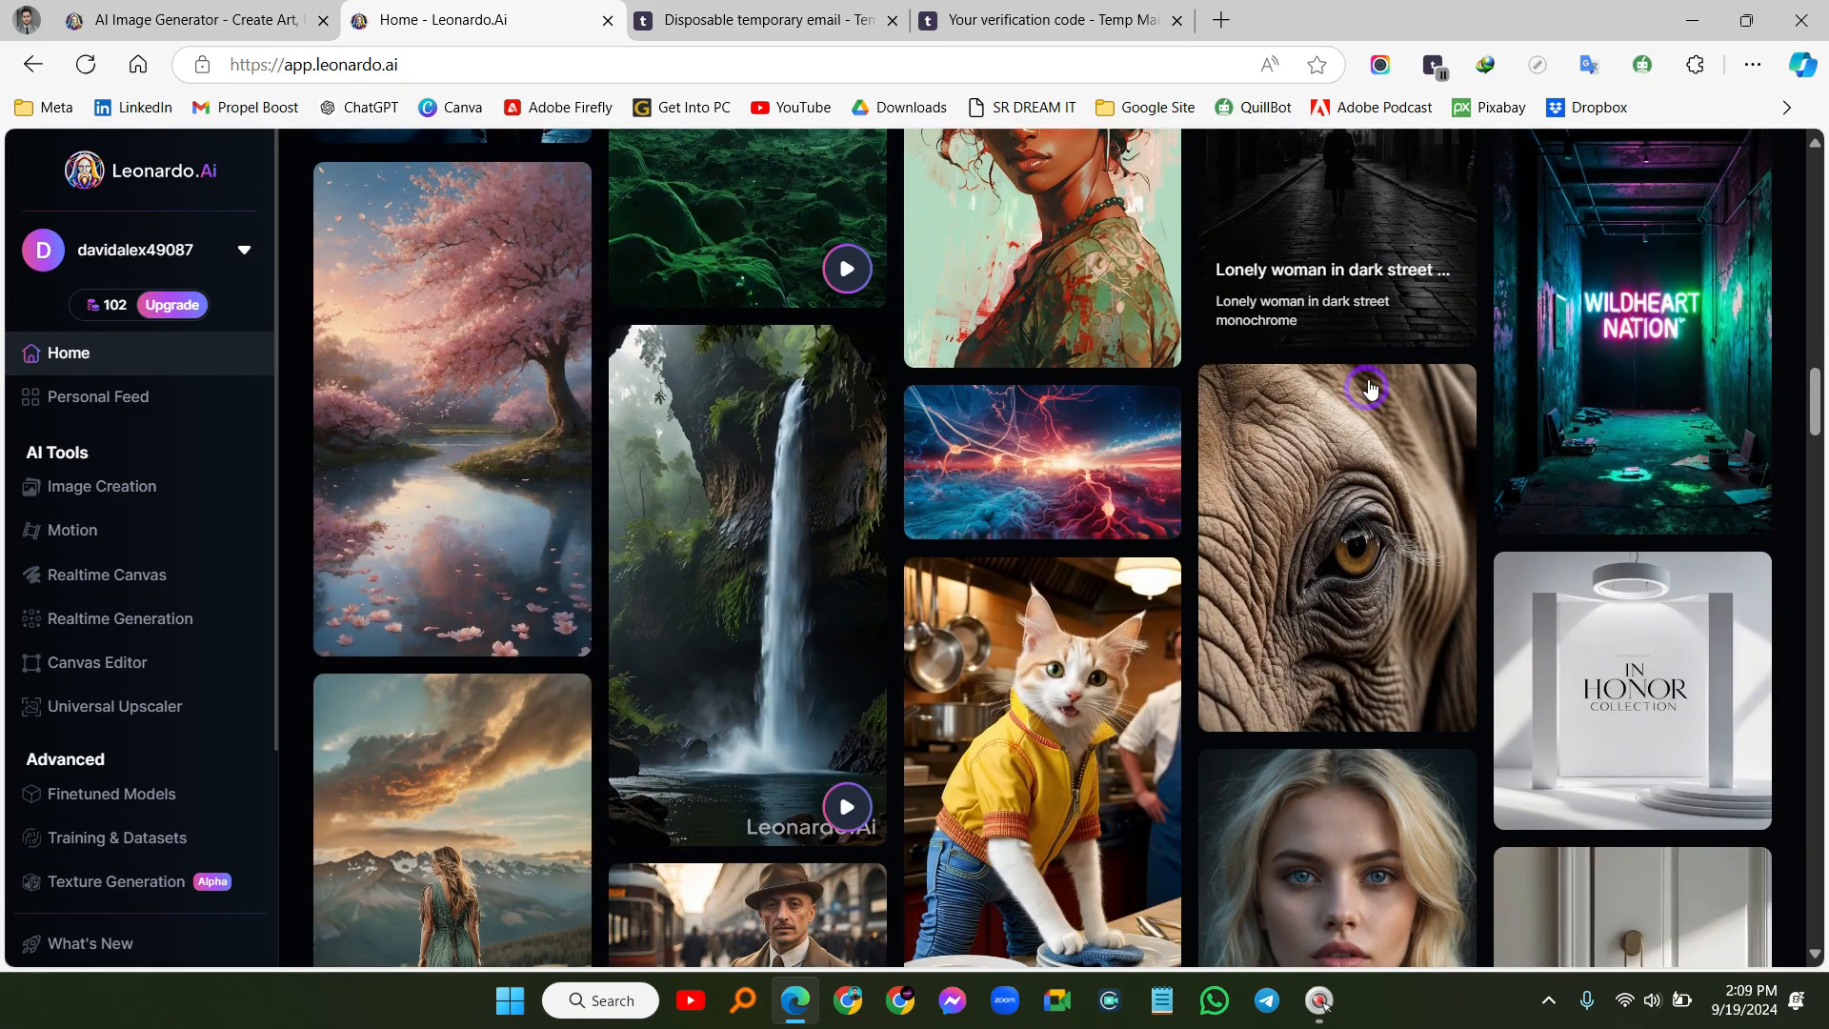
click(1339, 526)
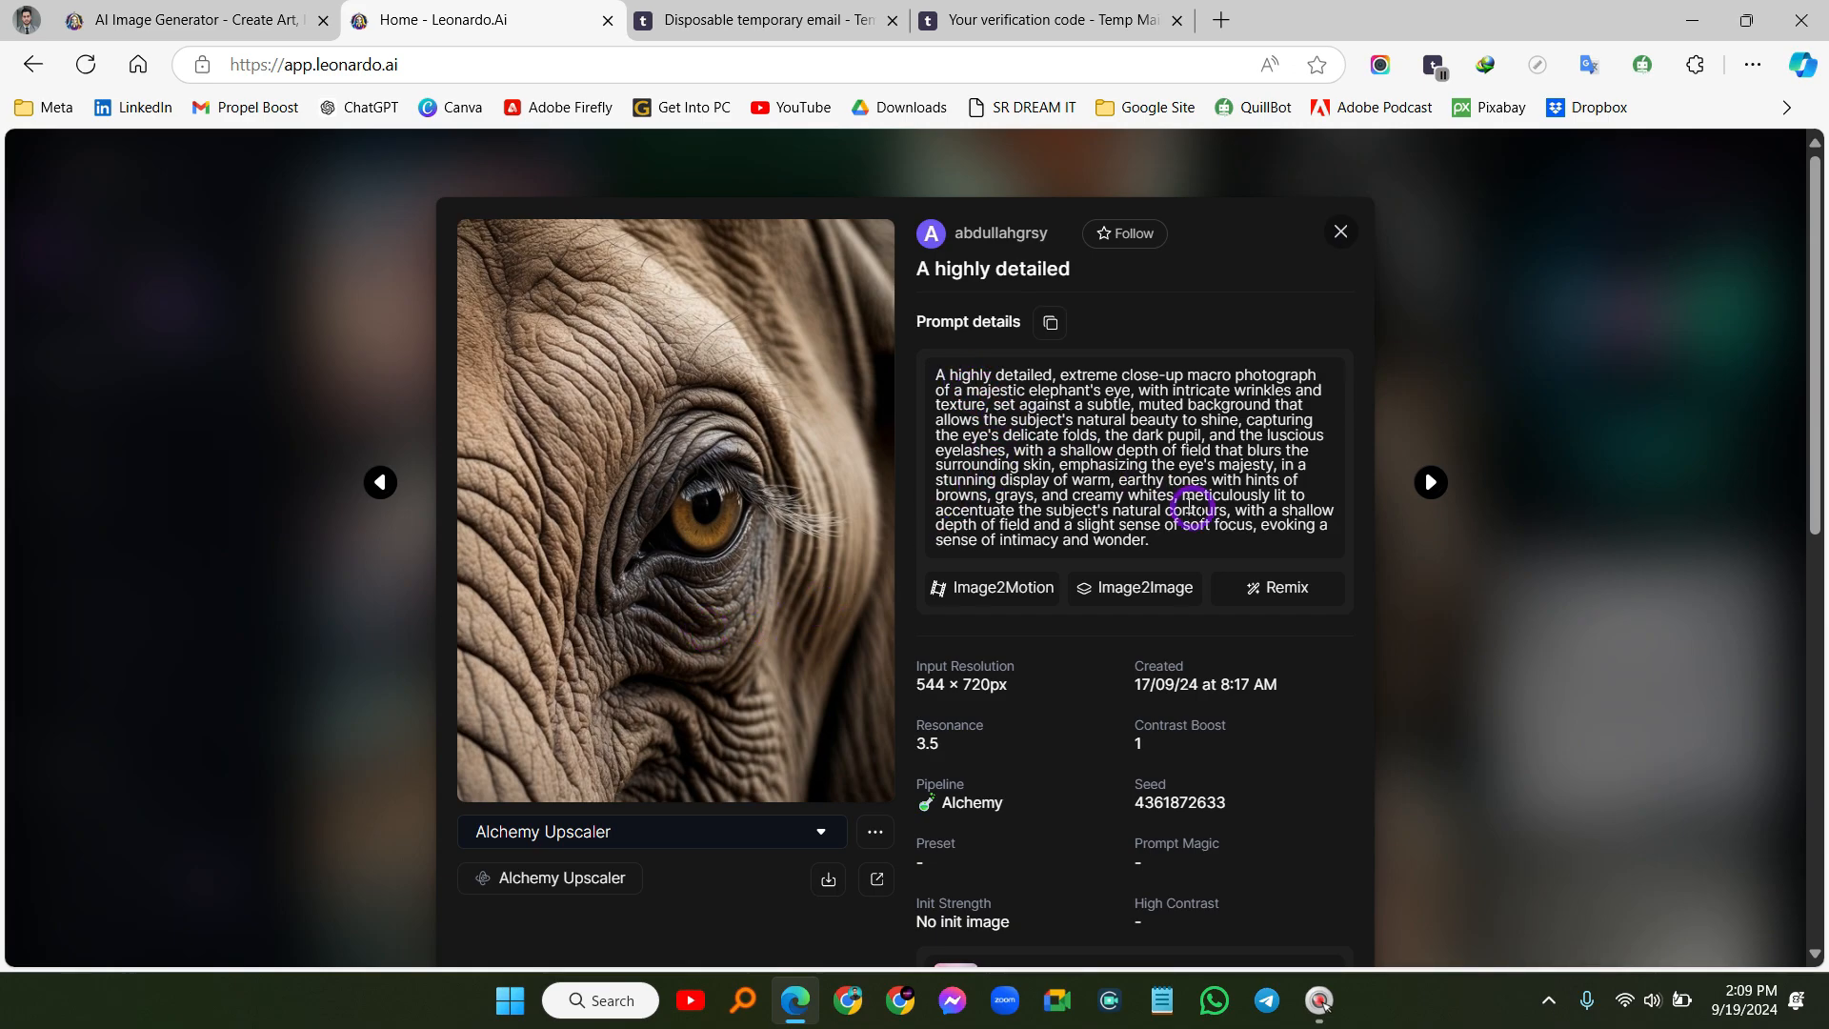
triple_click(1096, 441)
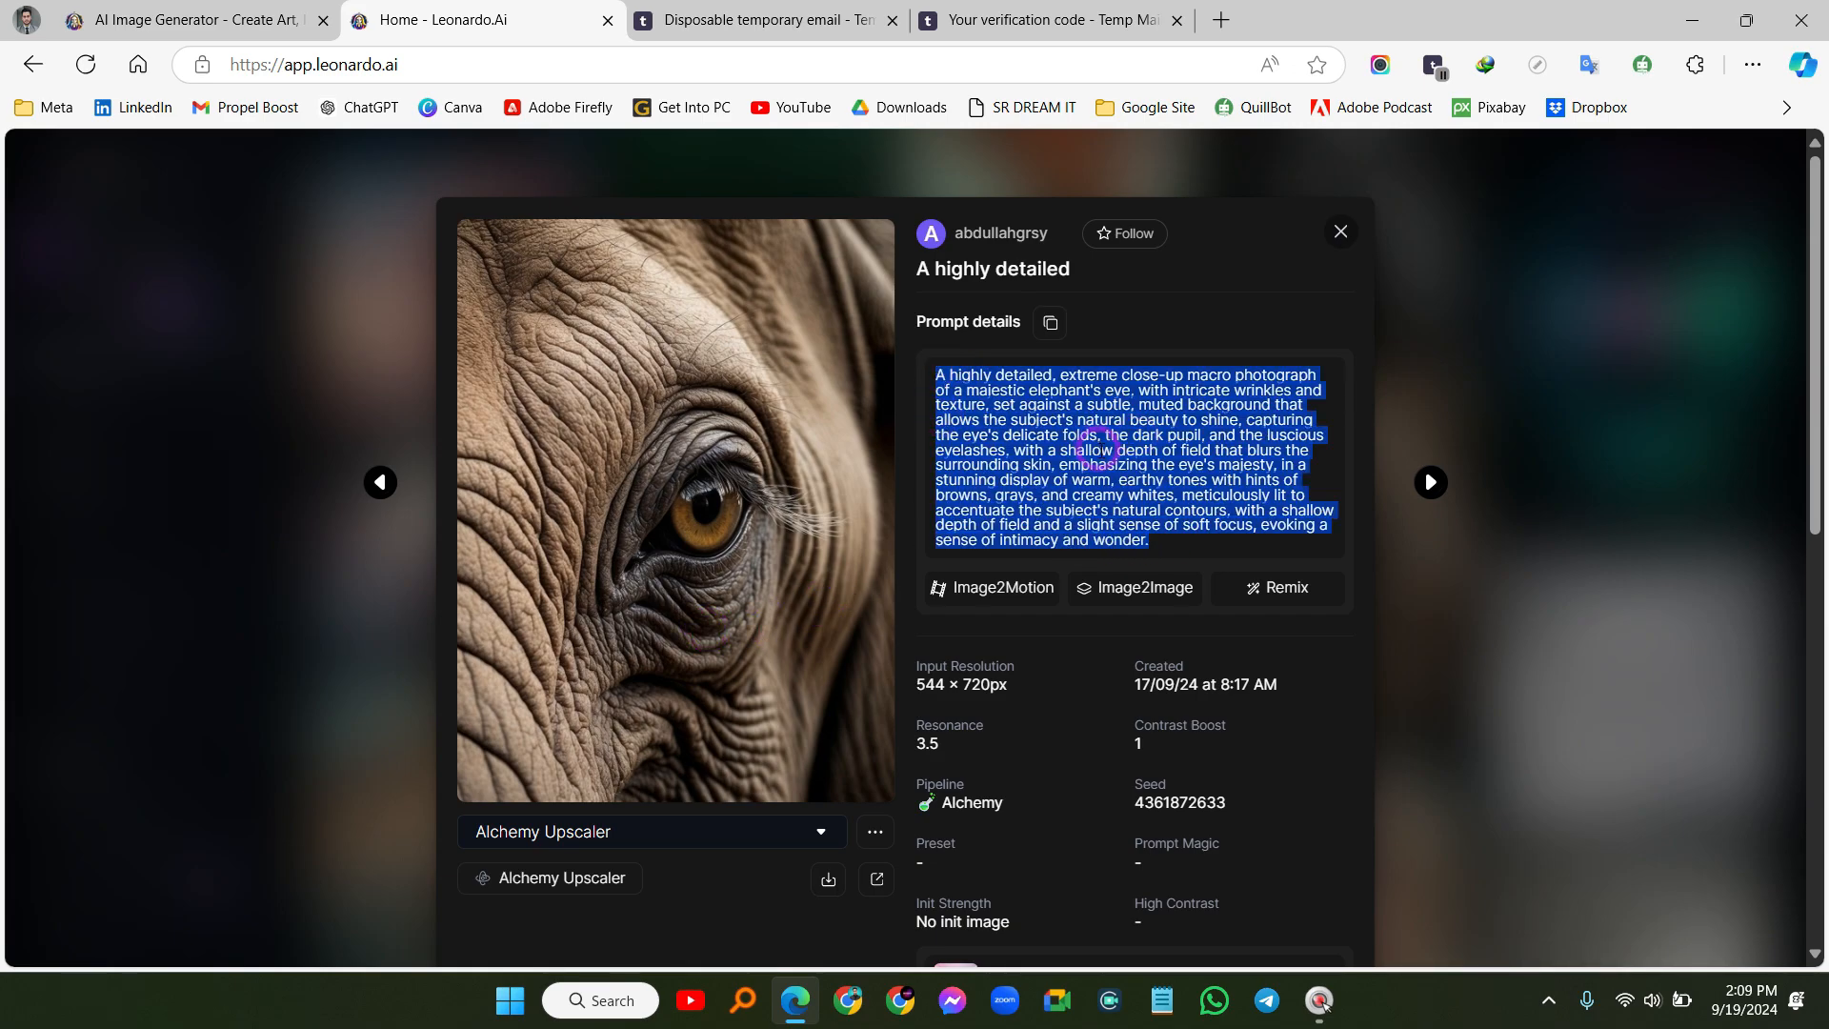
scroll(1095, 440, down, 3)
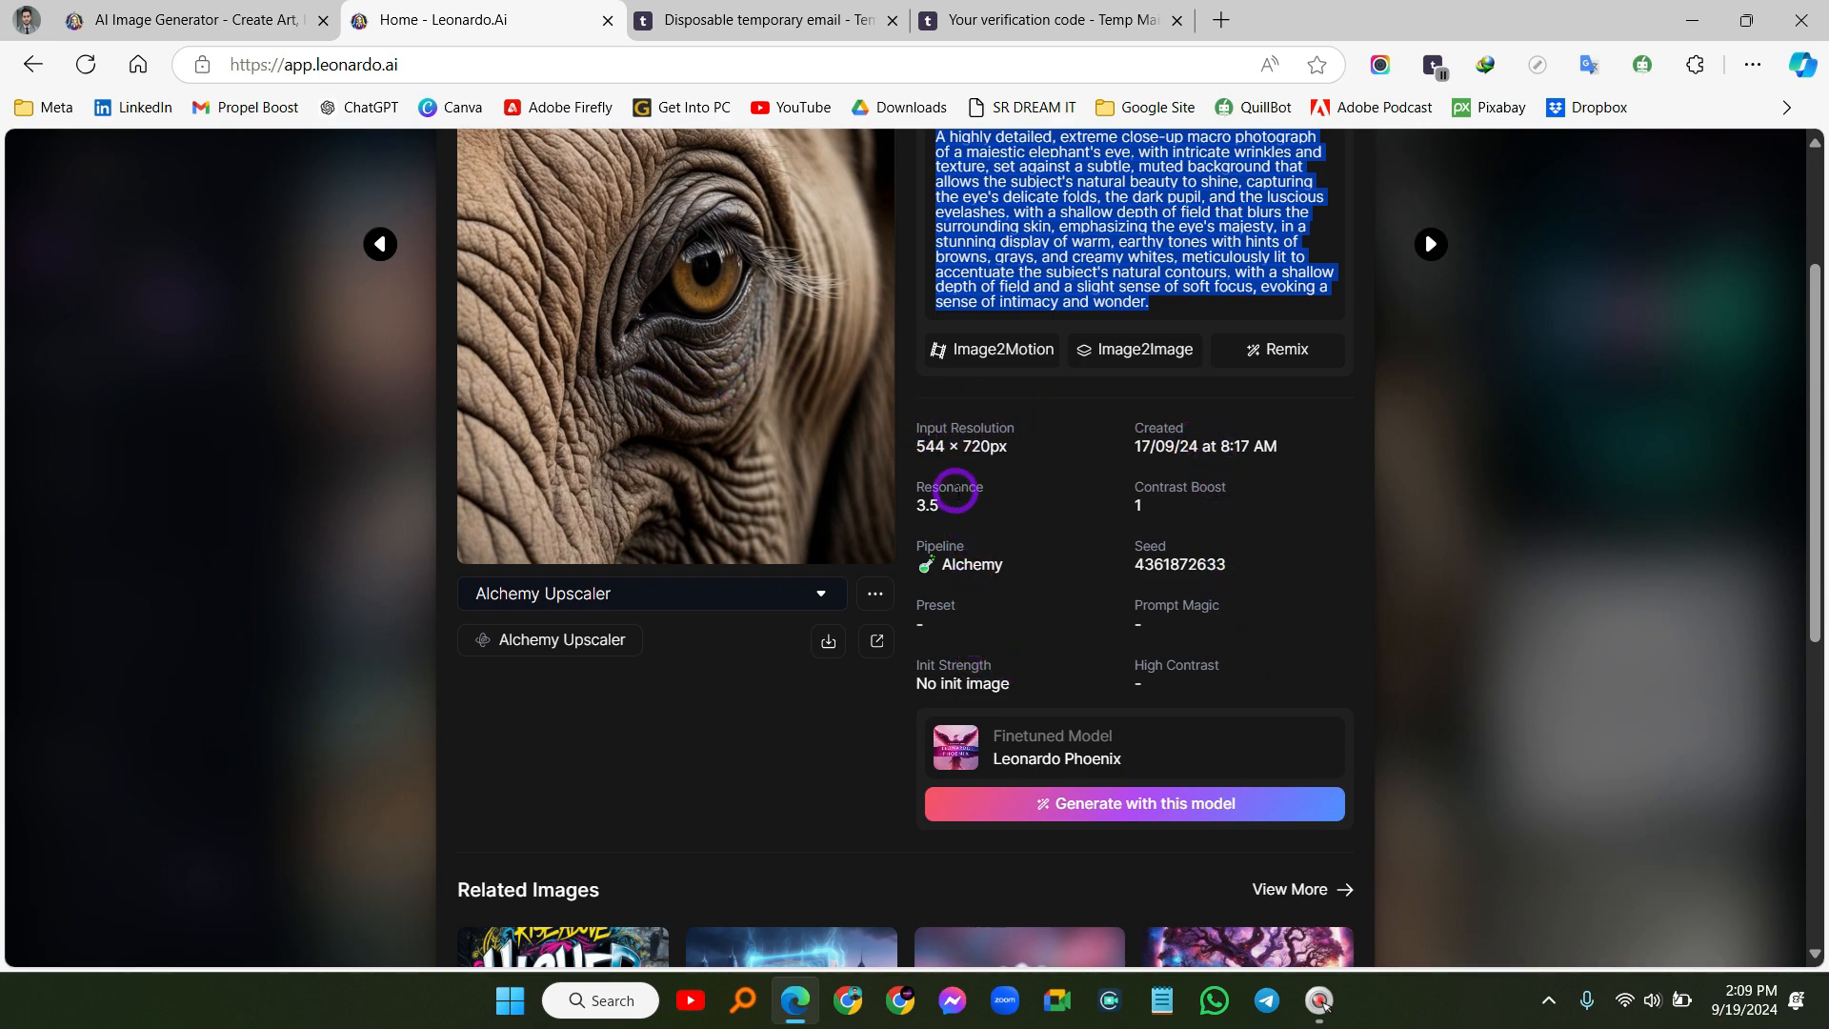
scroll(968, 502, up, 3)
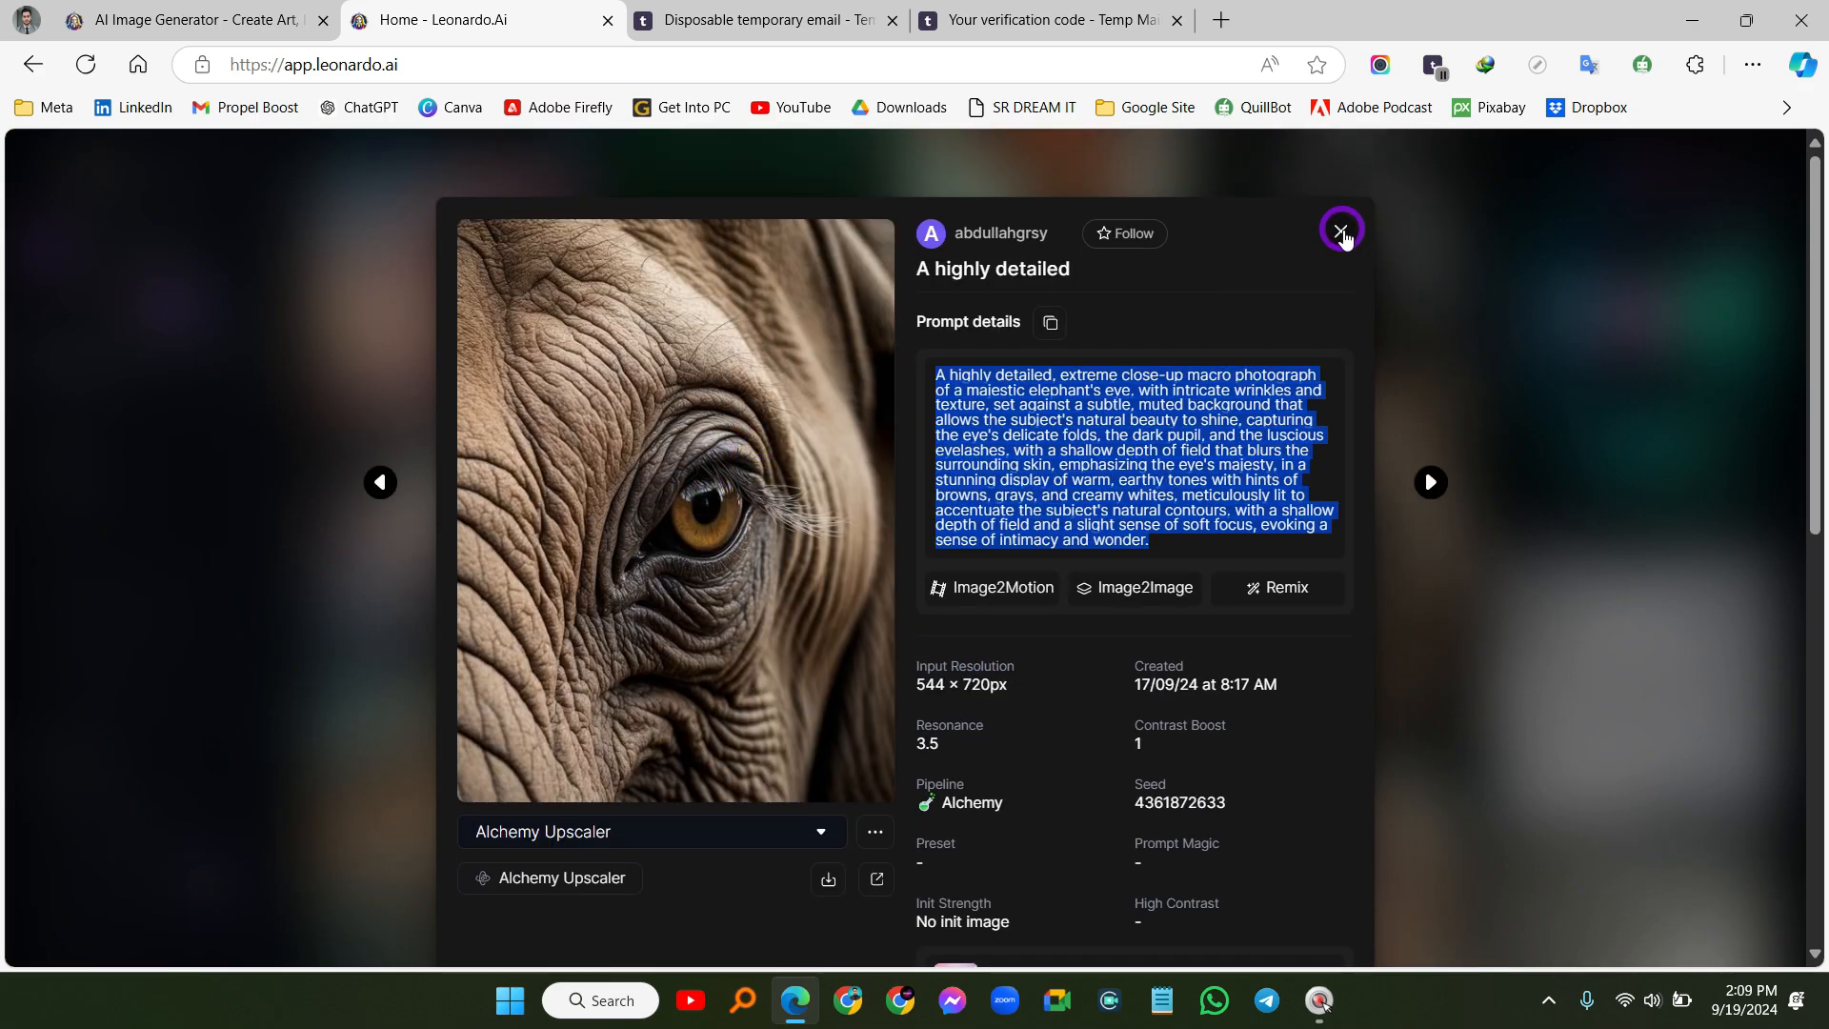
click(1342, 232)
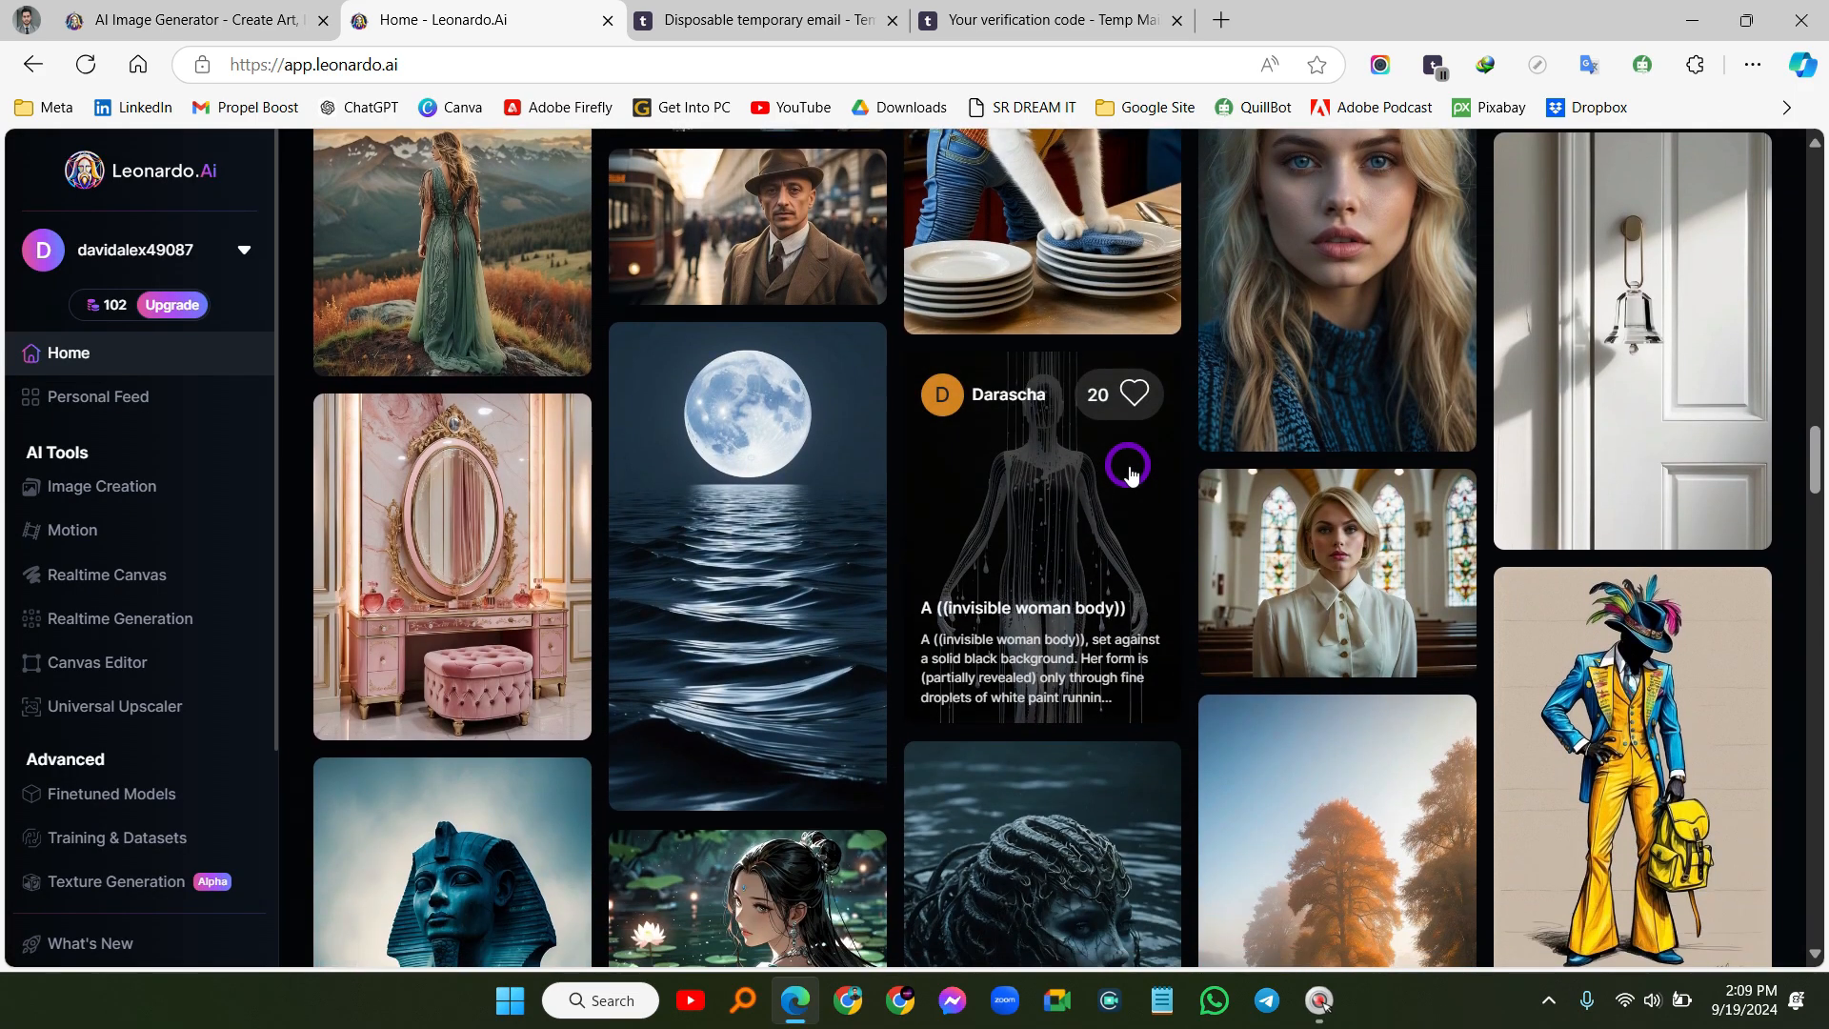
Find and open the "Abyssal siren" community image, highlight its full prompt for reading, and close the image details
scroll(1131, 473, down, 3)
scroll(1116, 455, down, 3)
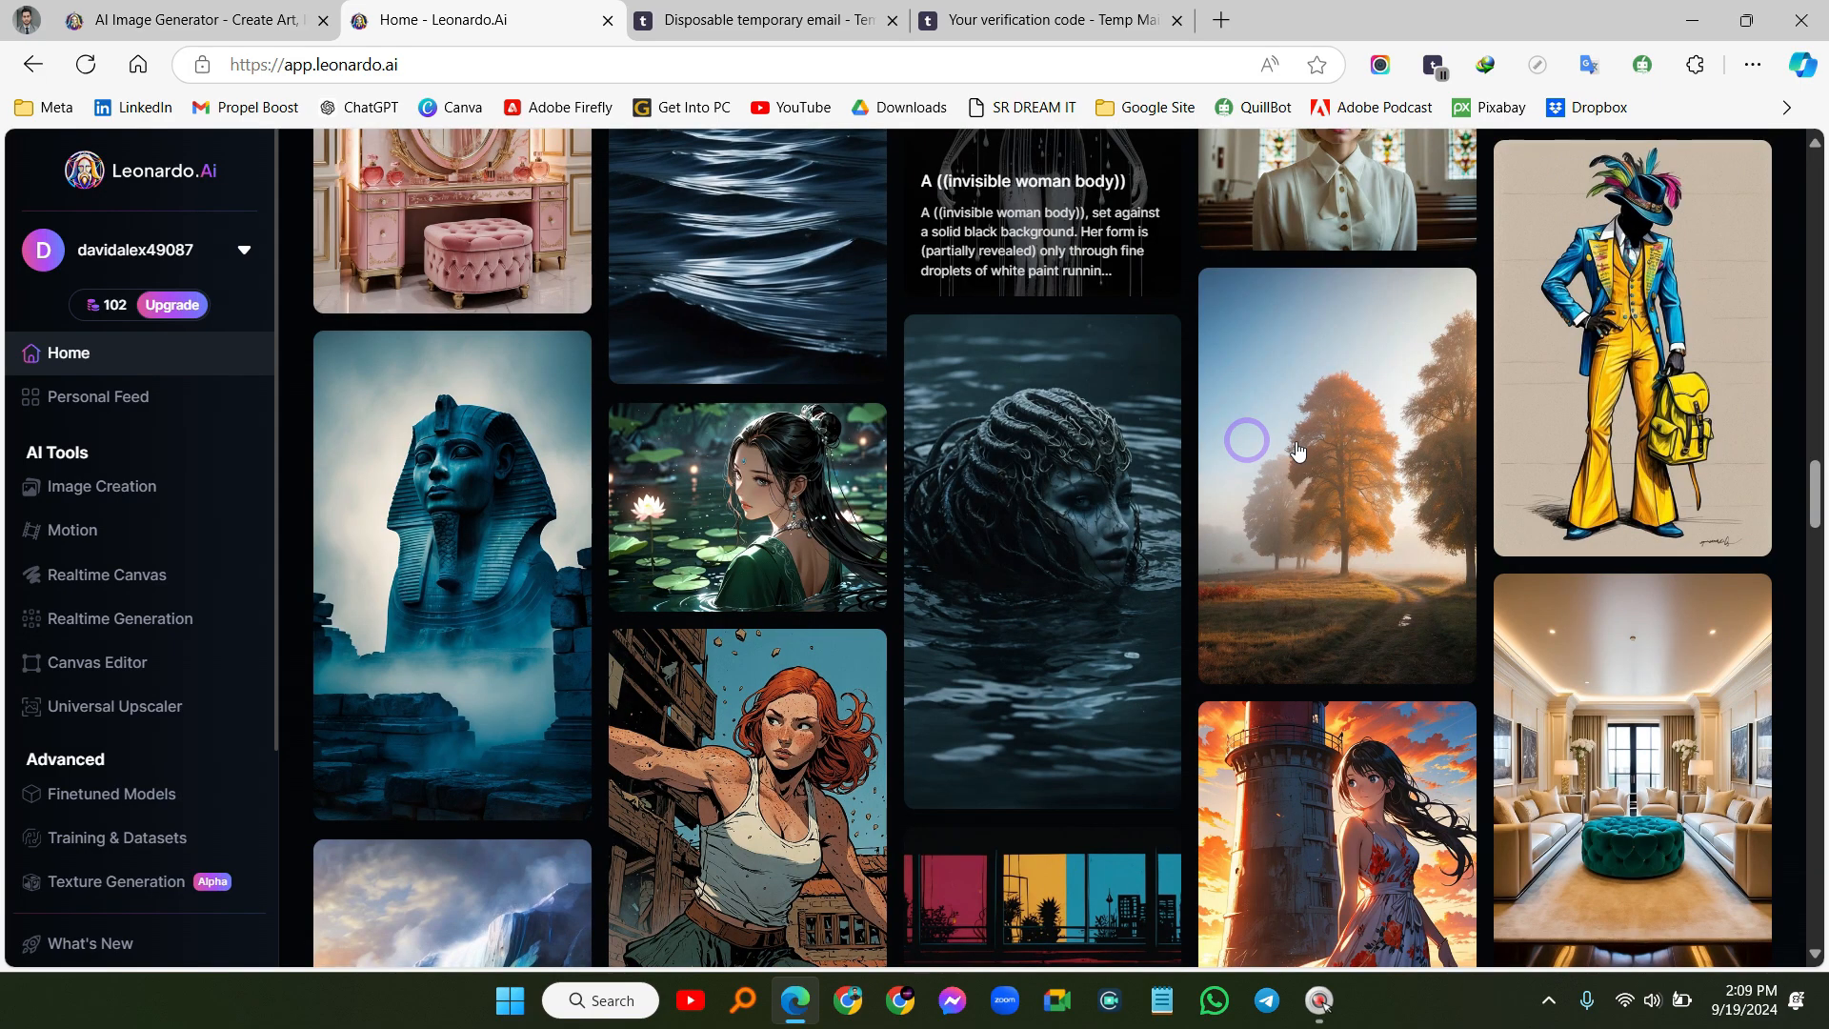
click(1057, 431)
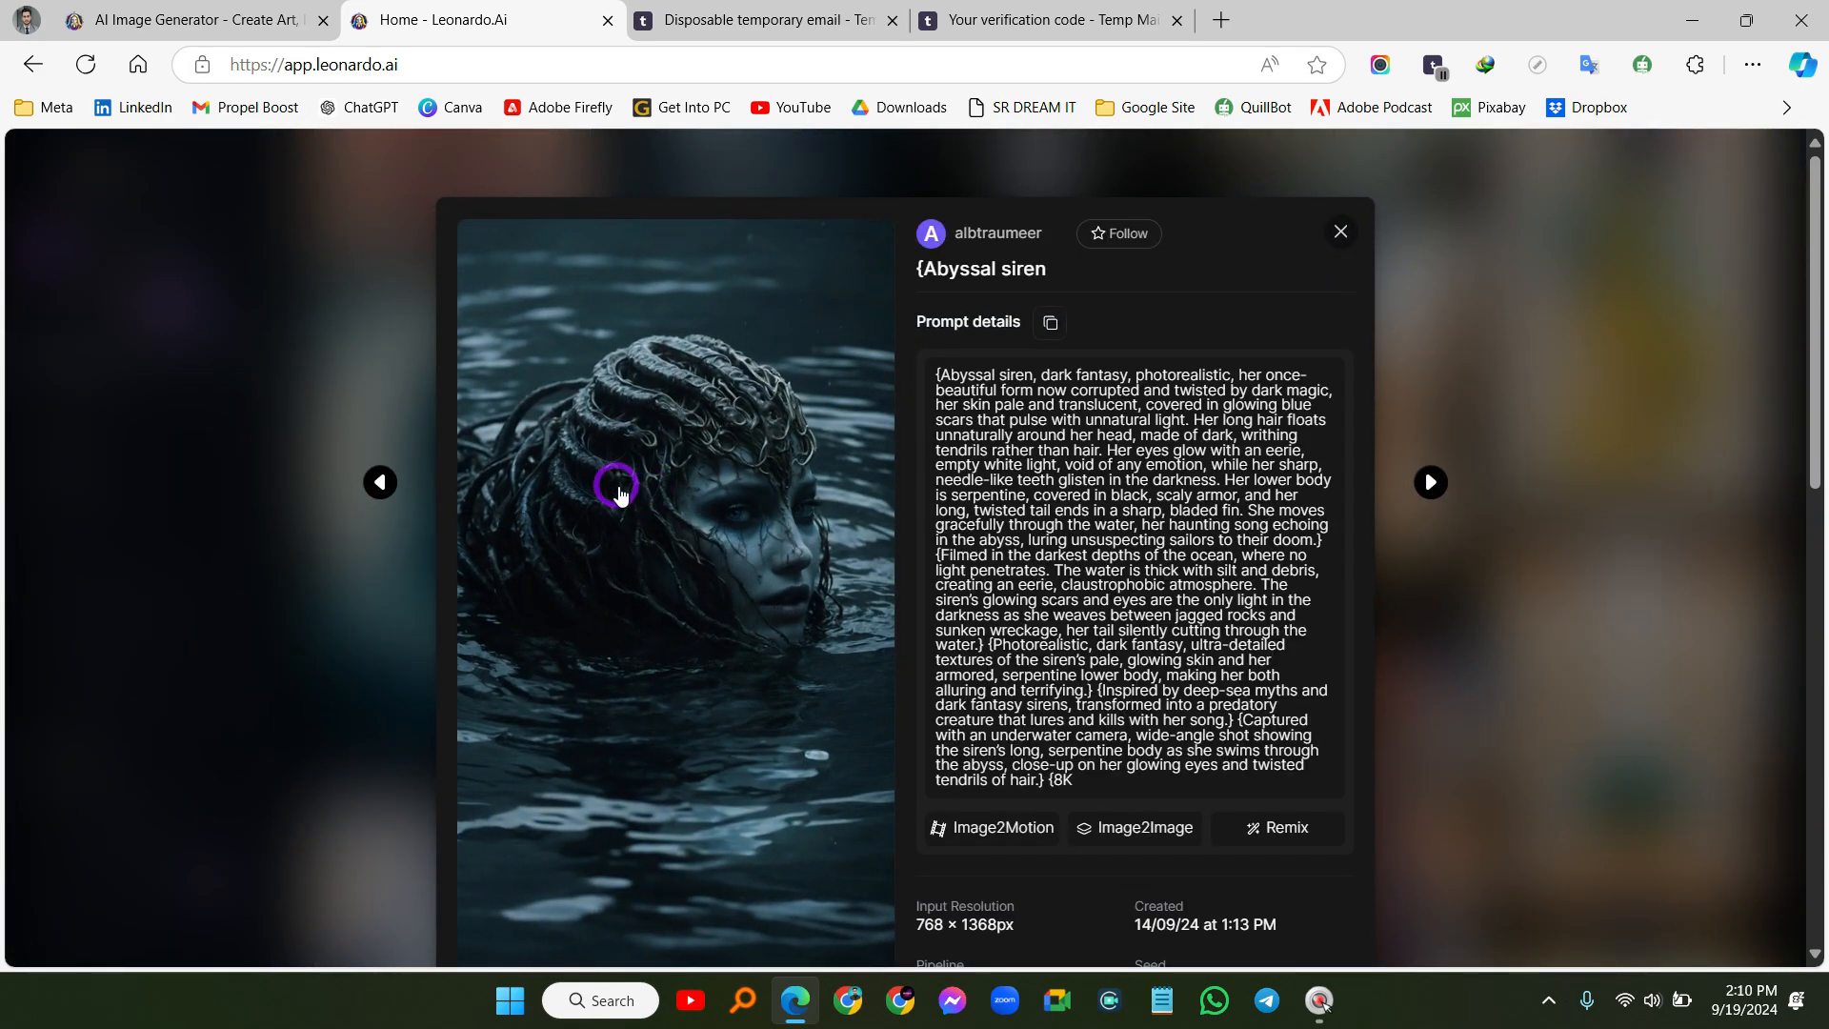
scroll(620, 496, down, 1)
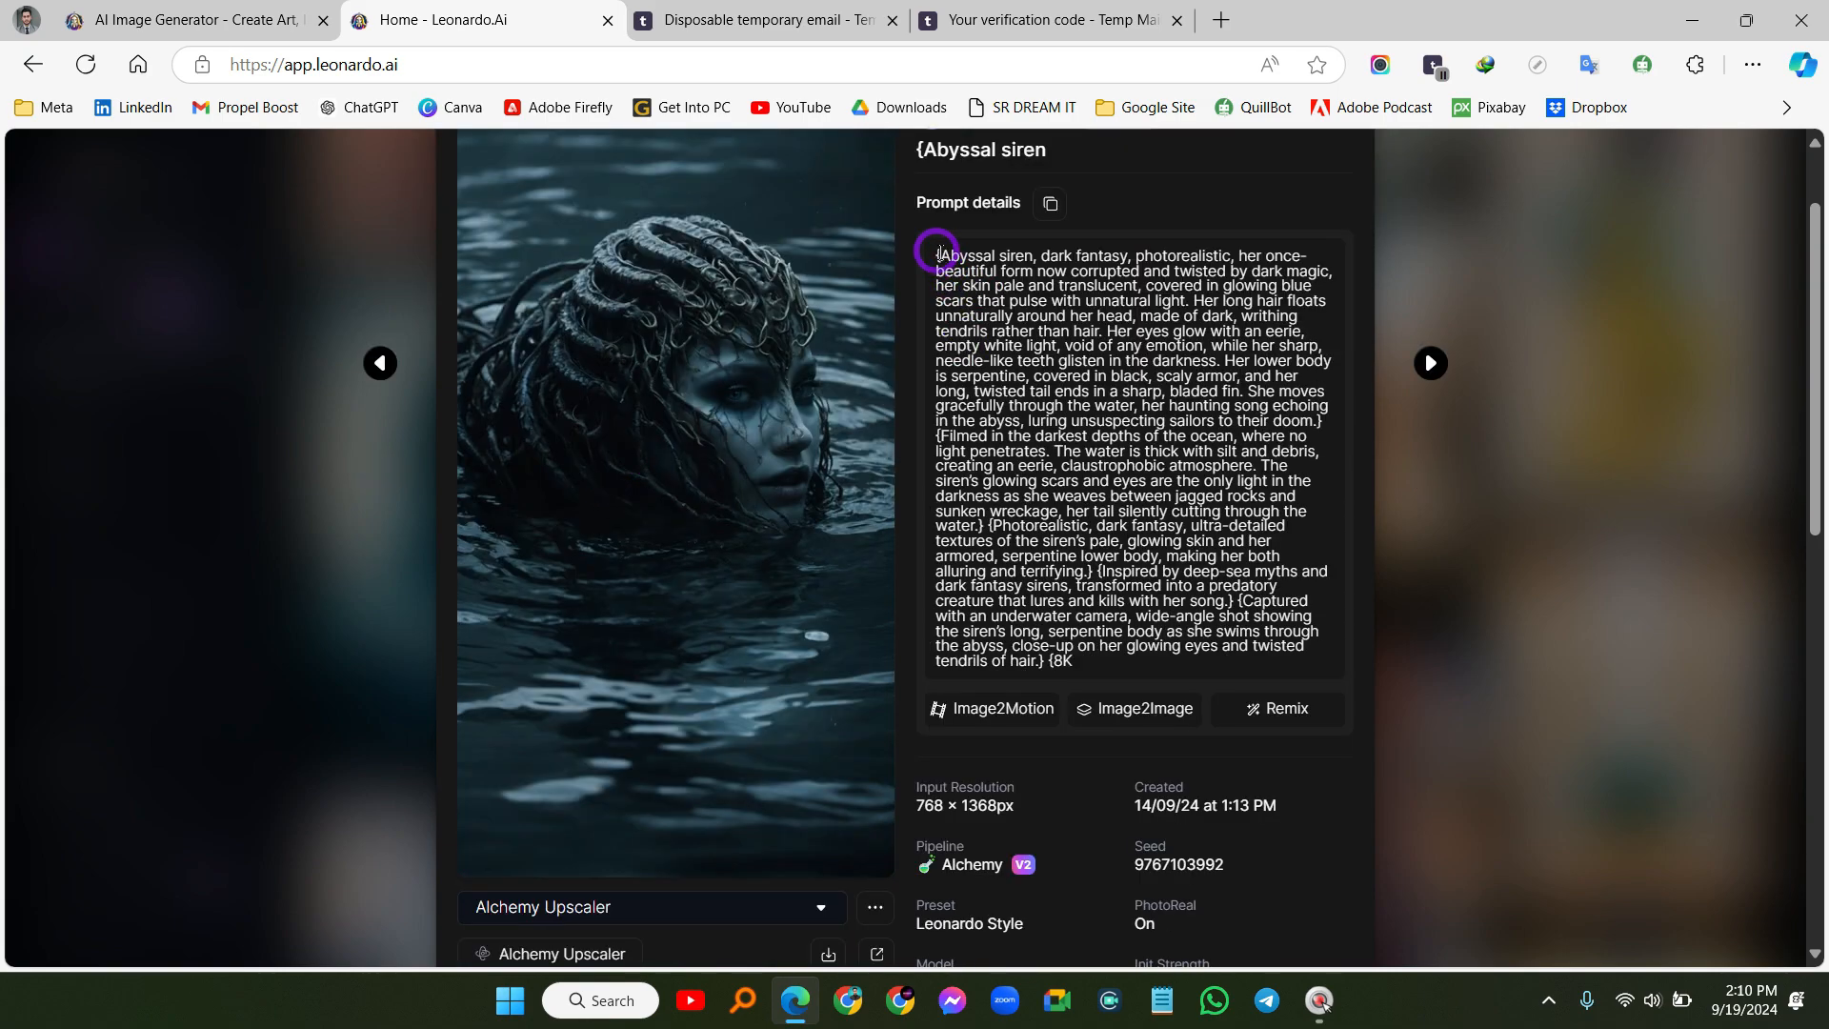
drag(937, 255, 1092, 675)
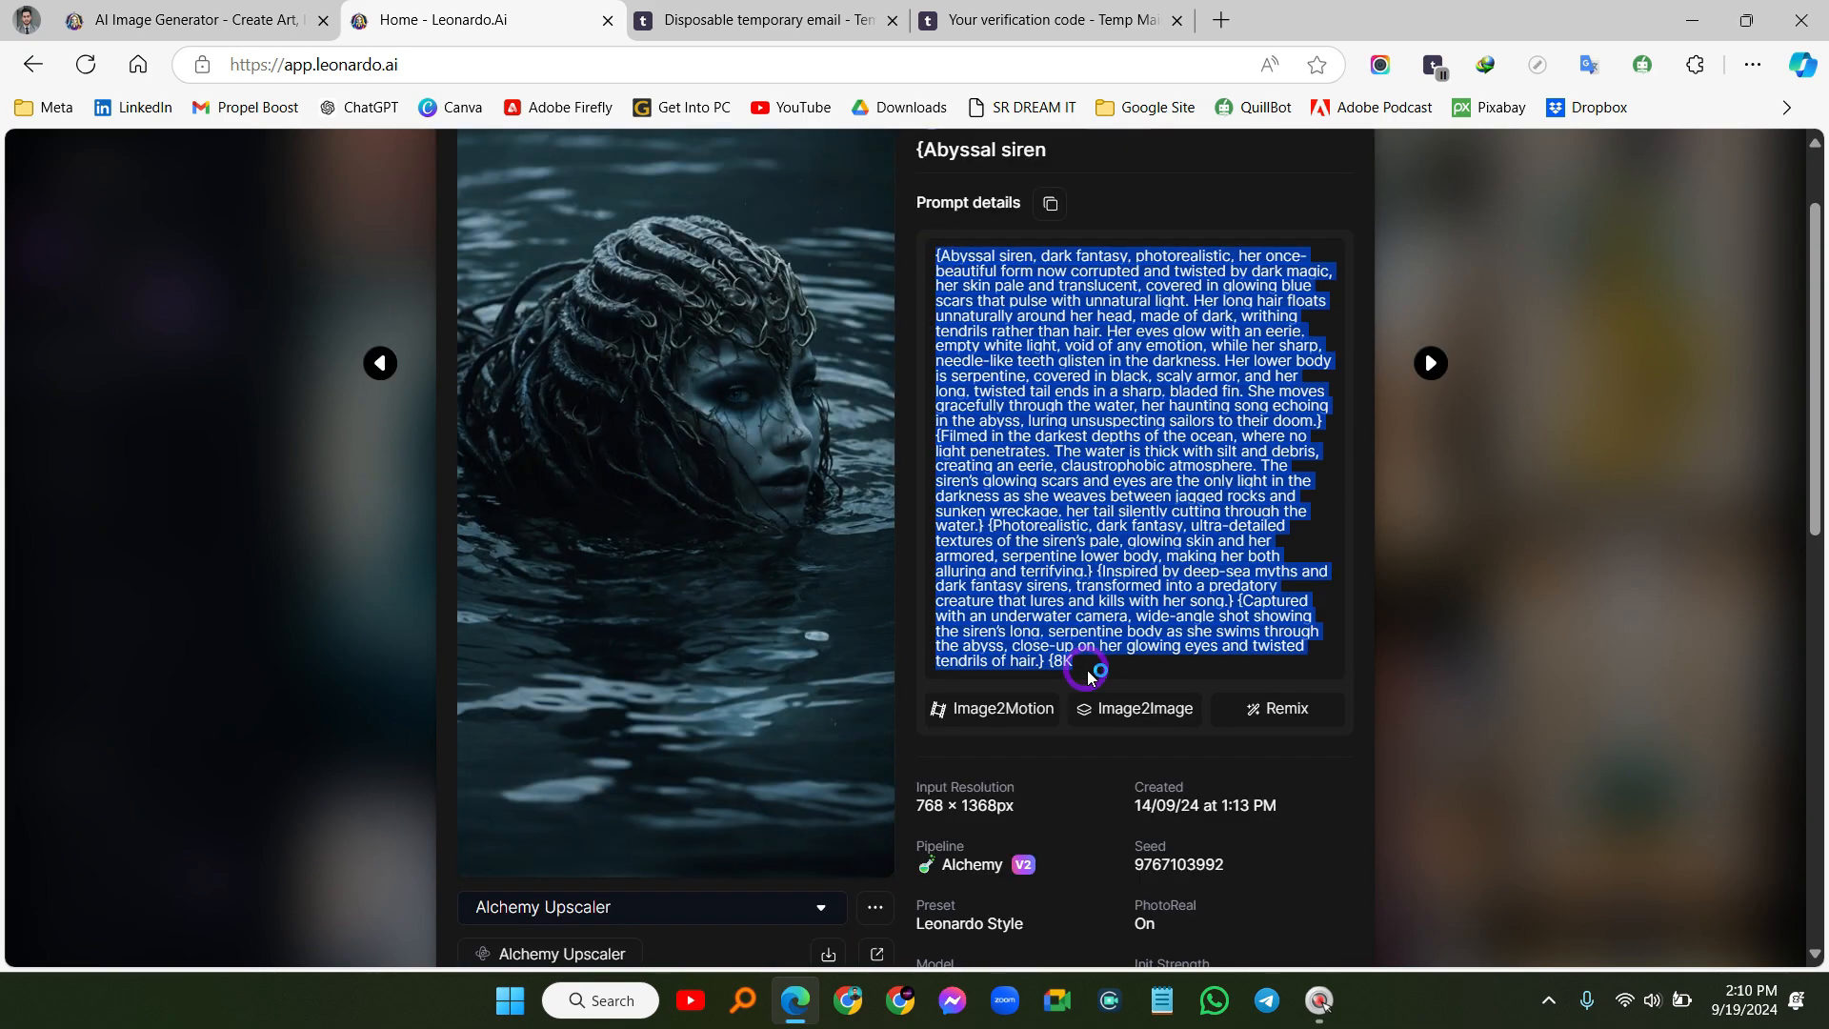
scroll(1074, 524, up, 1)
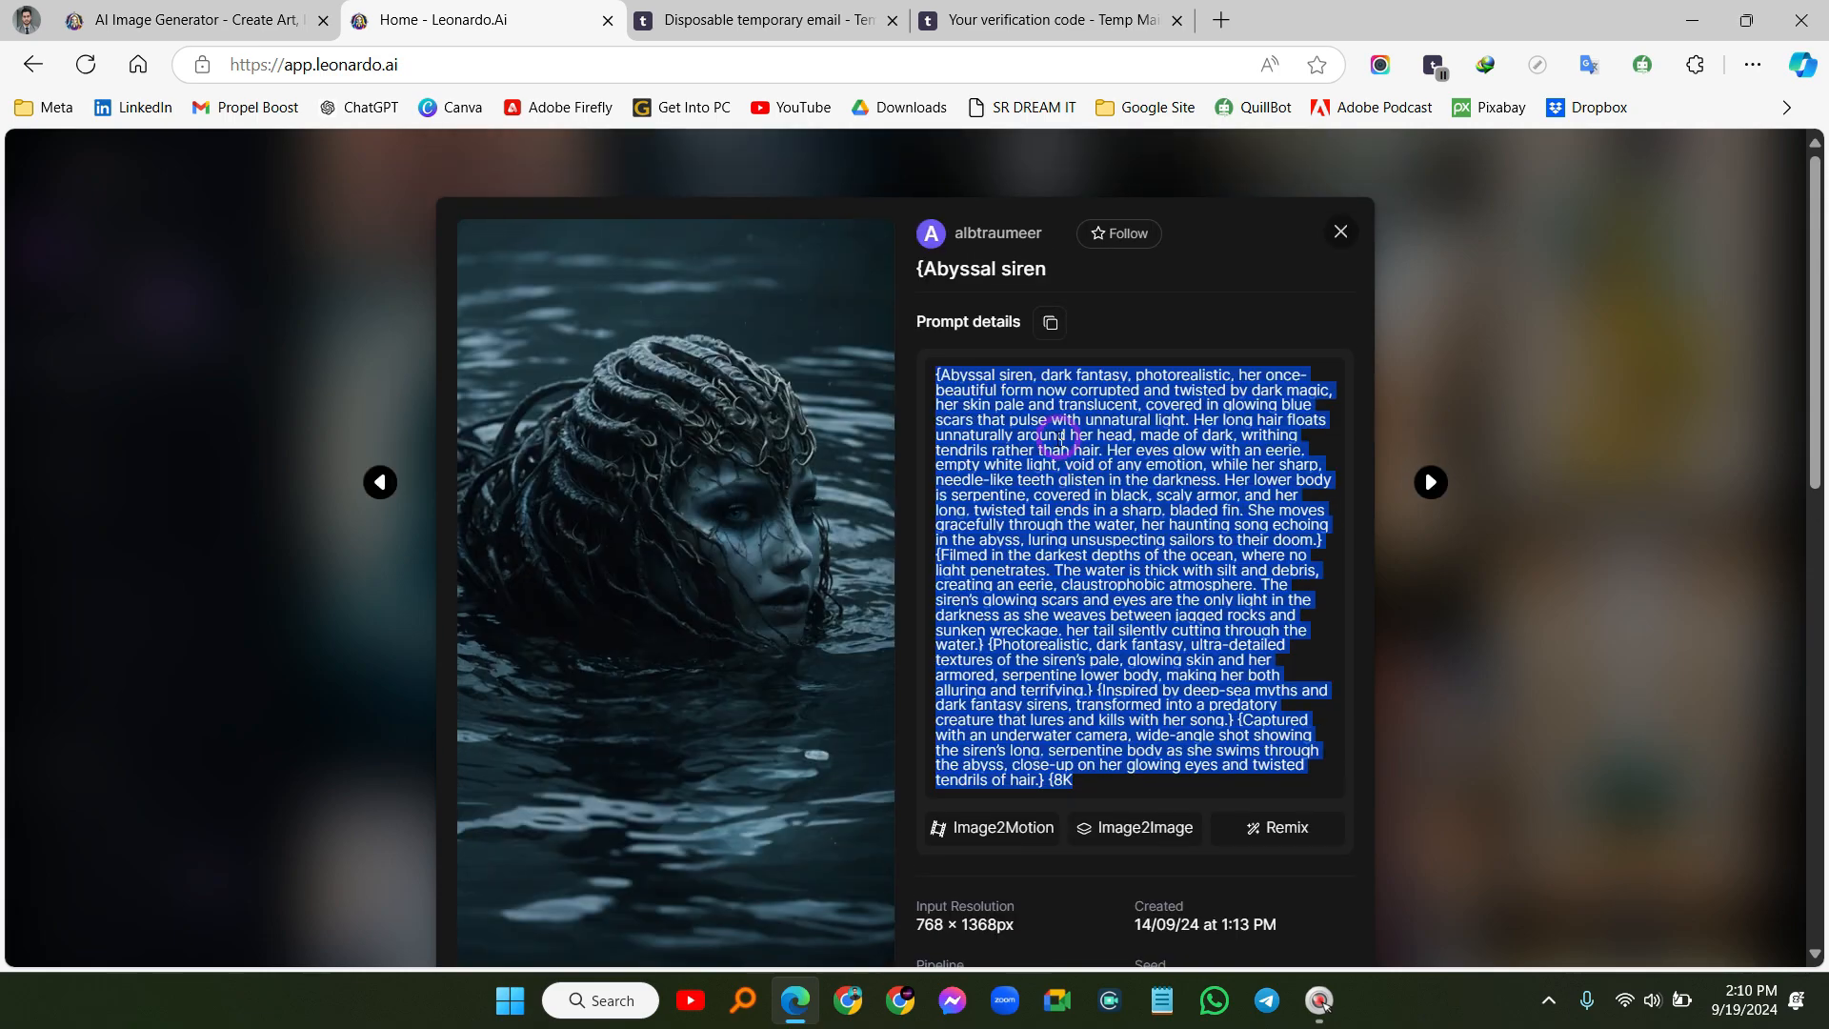
click(1340, 230)
Look through more of the community images and go back to the AI tools at the start of the home page
scroll(967, 319, down, 1)
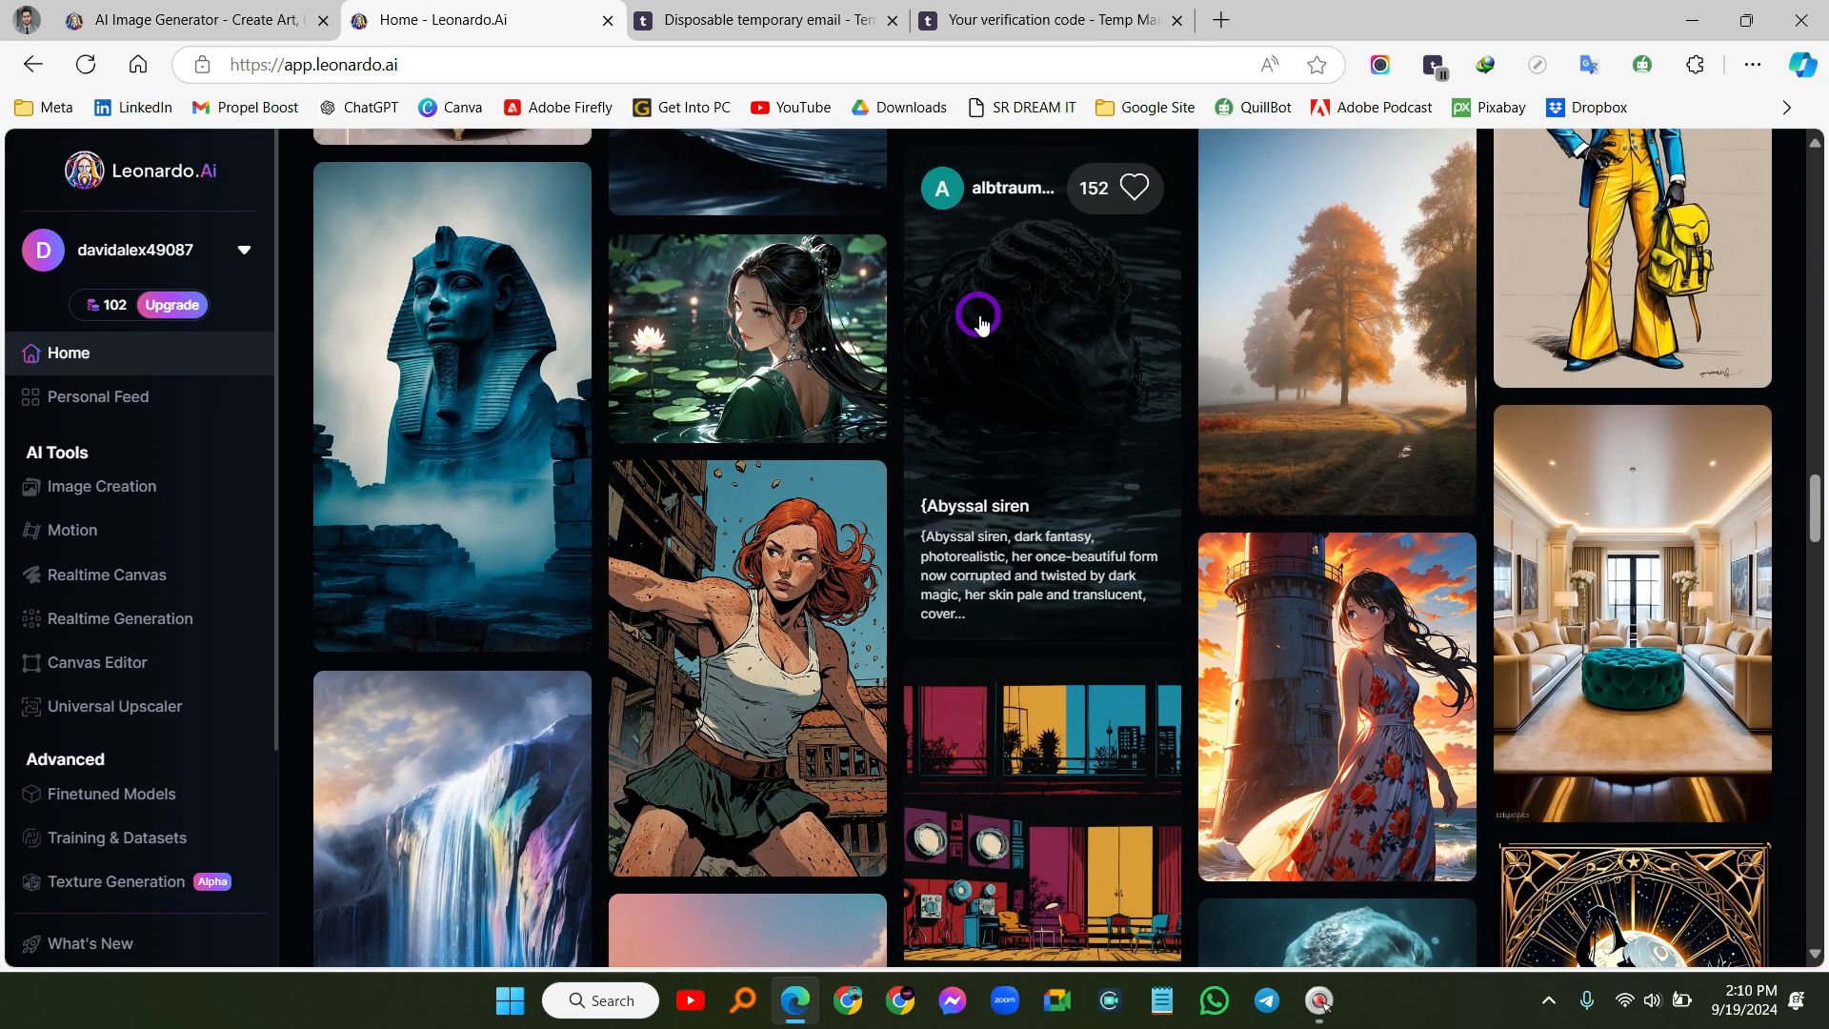
scroll(972, 331, down, 2)
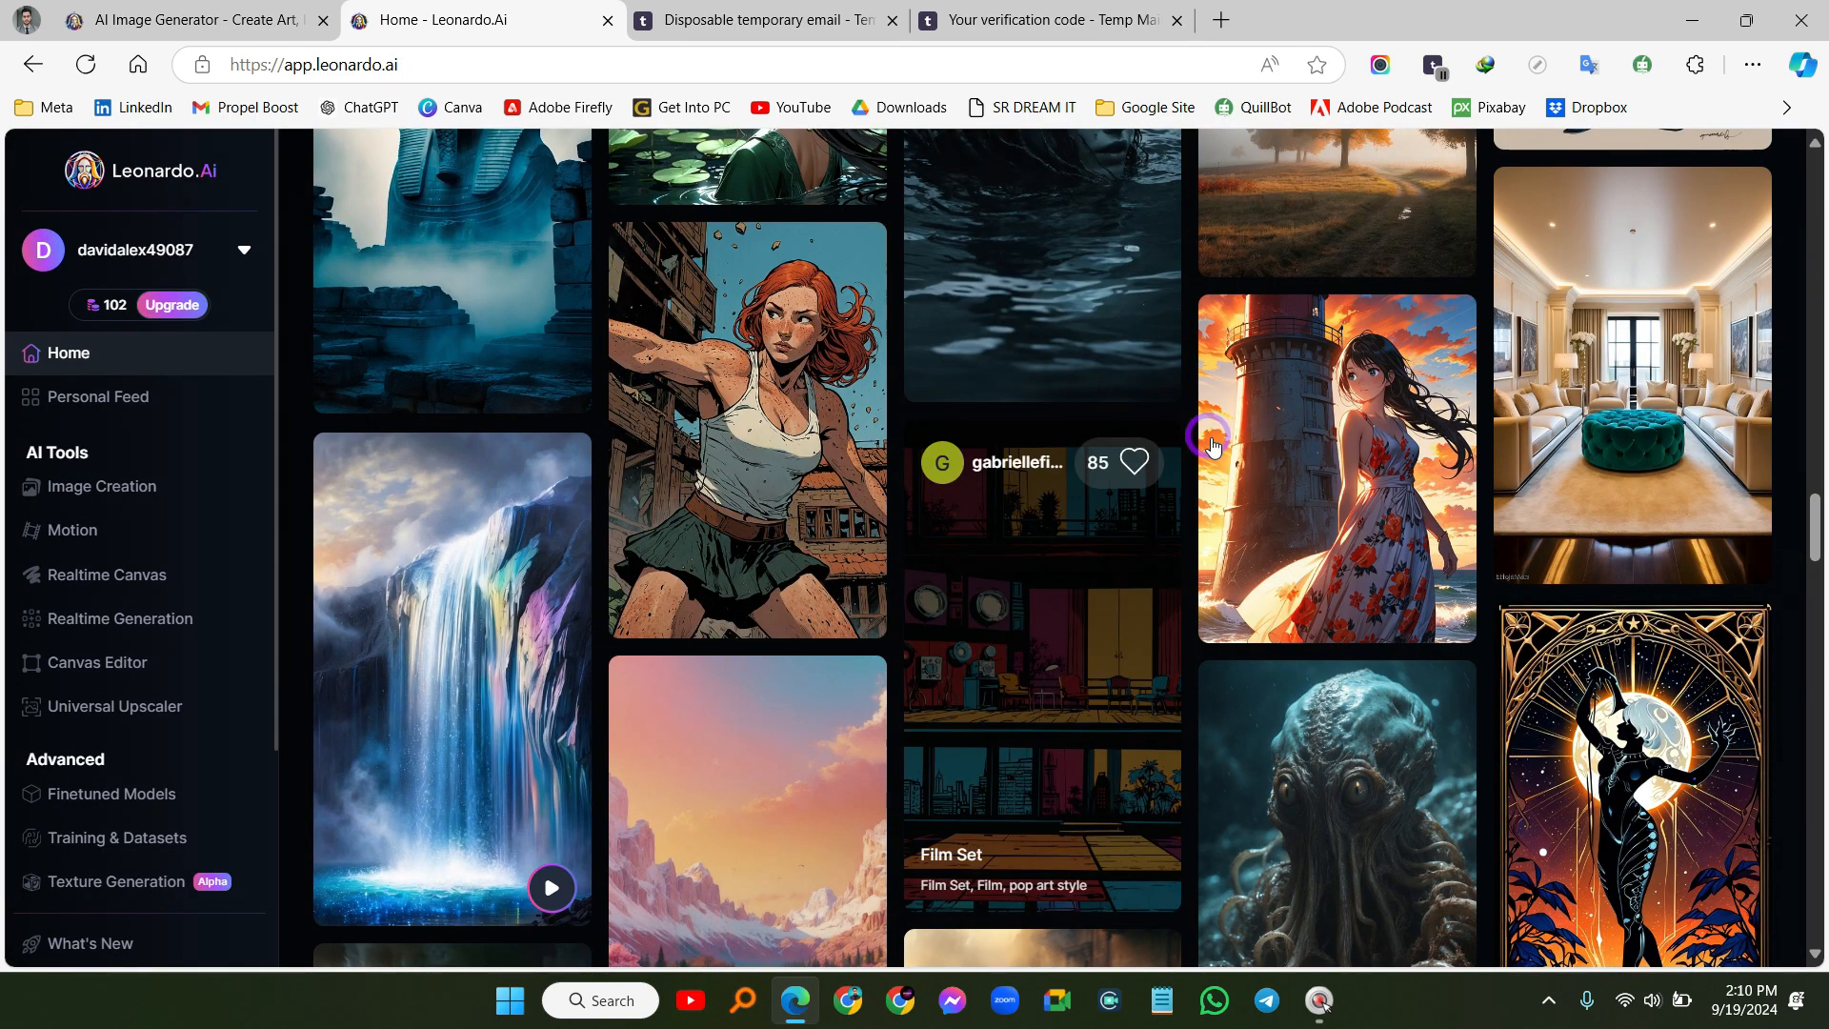
scroll(962, 514, down, 1)
scroll(952, 543, down, 2)
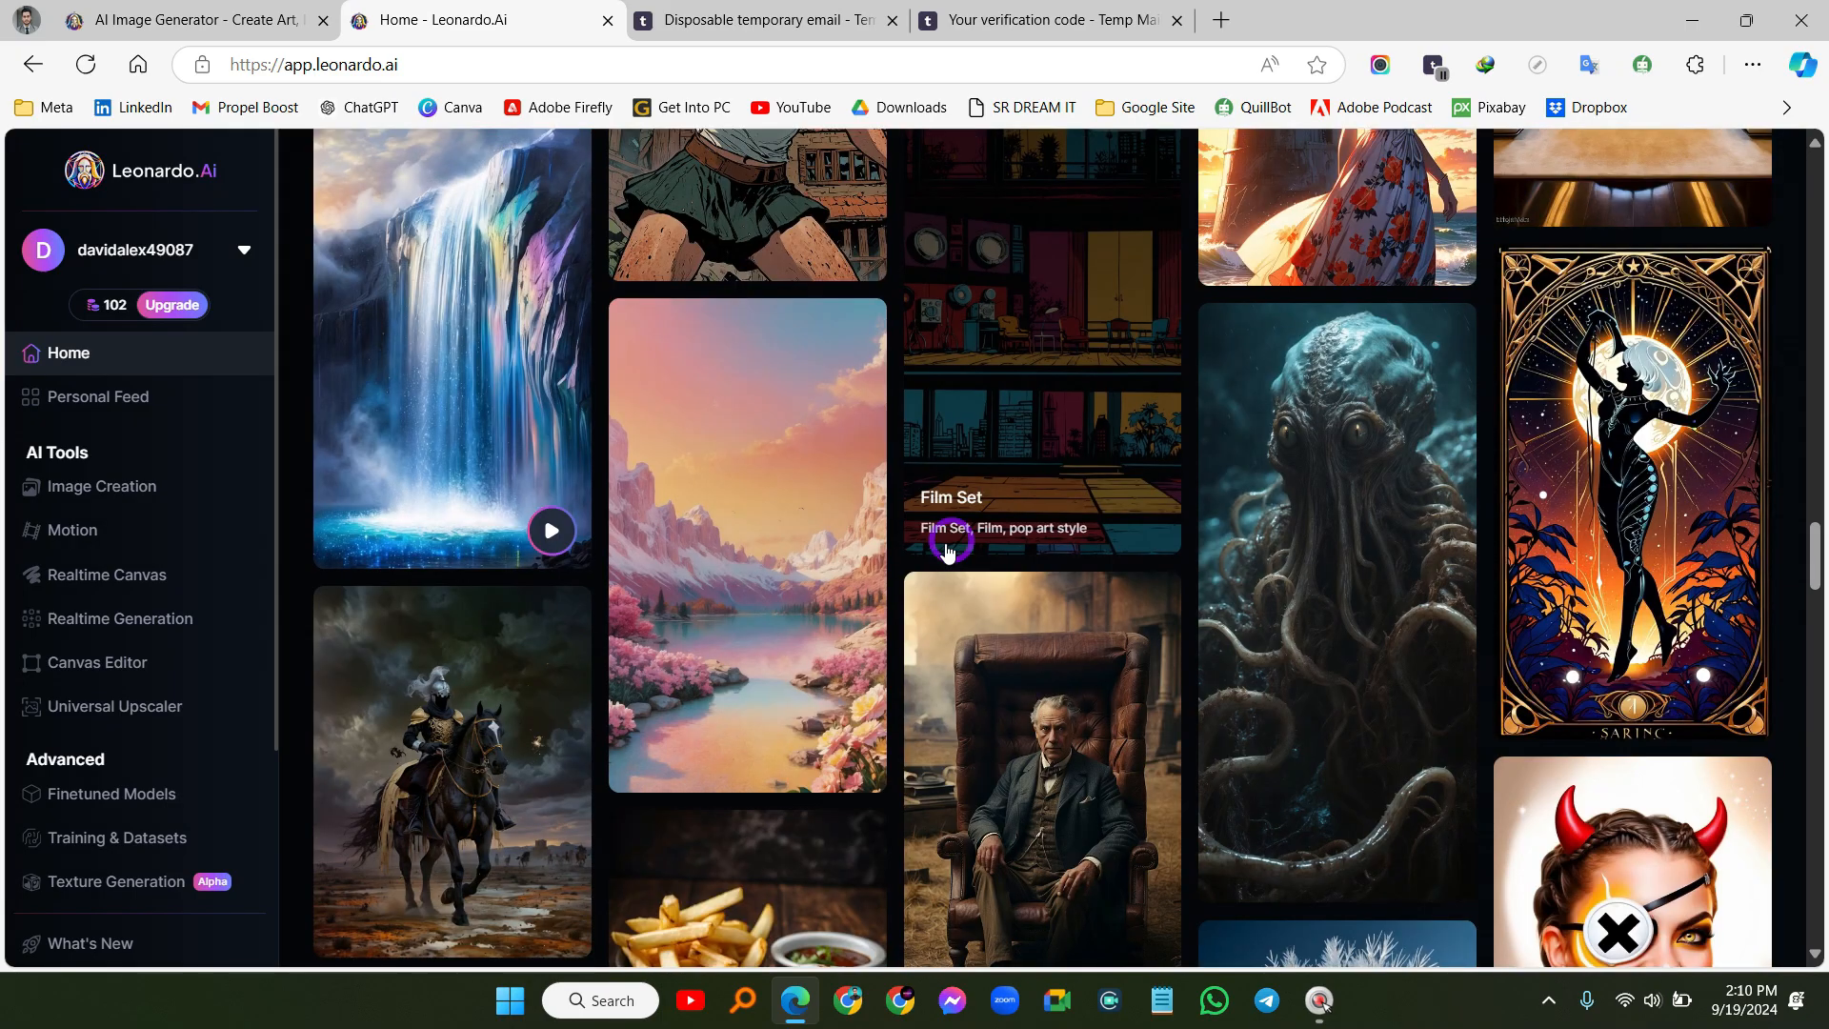
scroll(910, 551, down, 1)
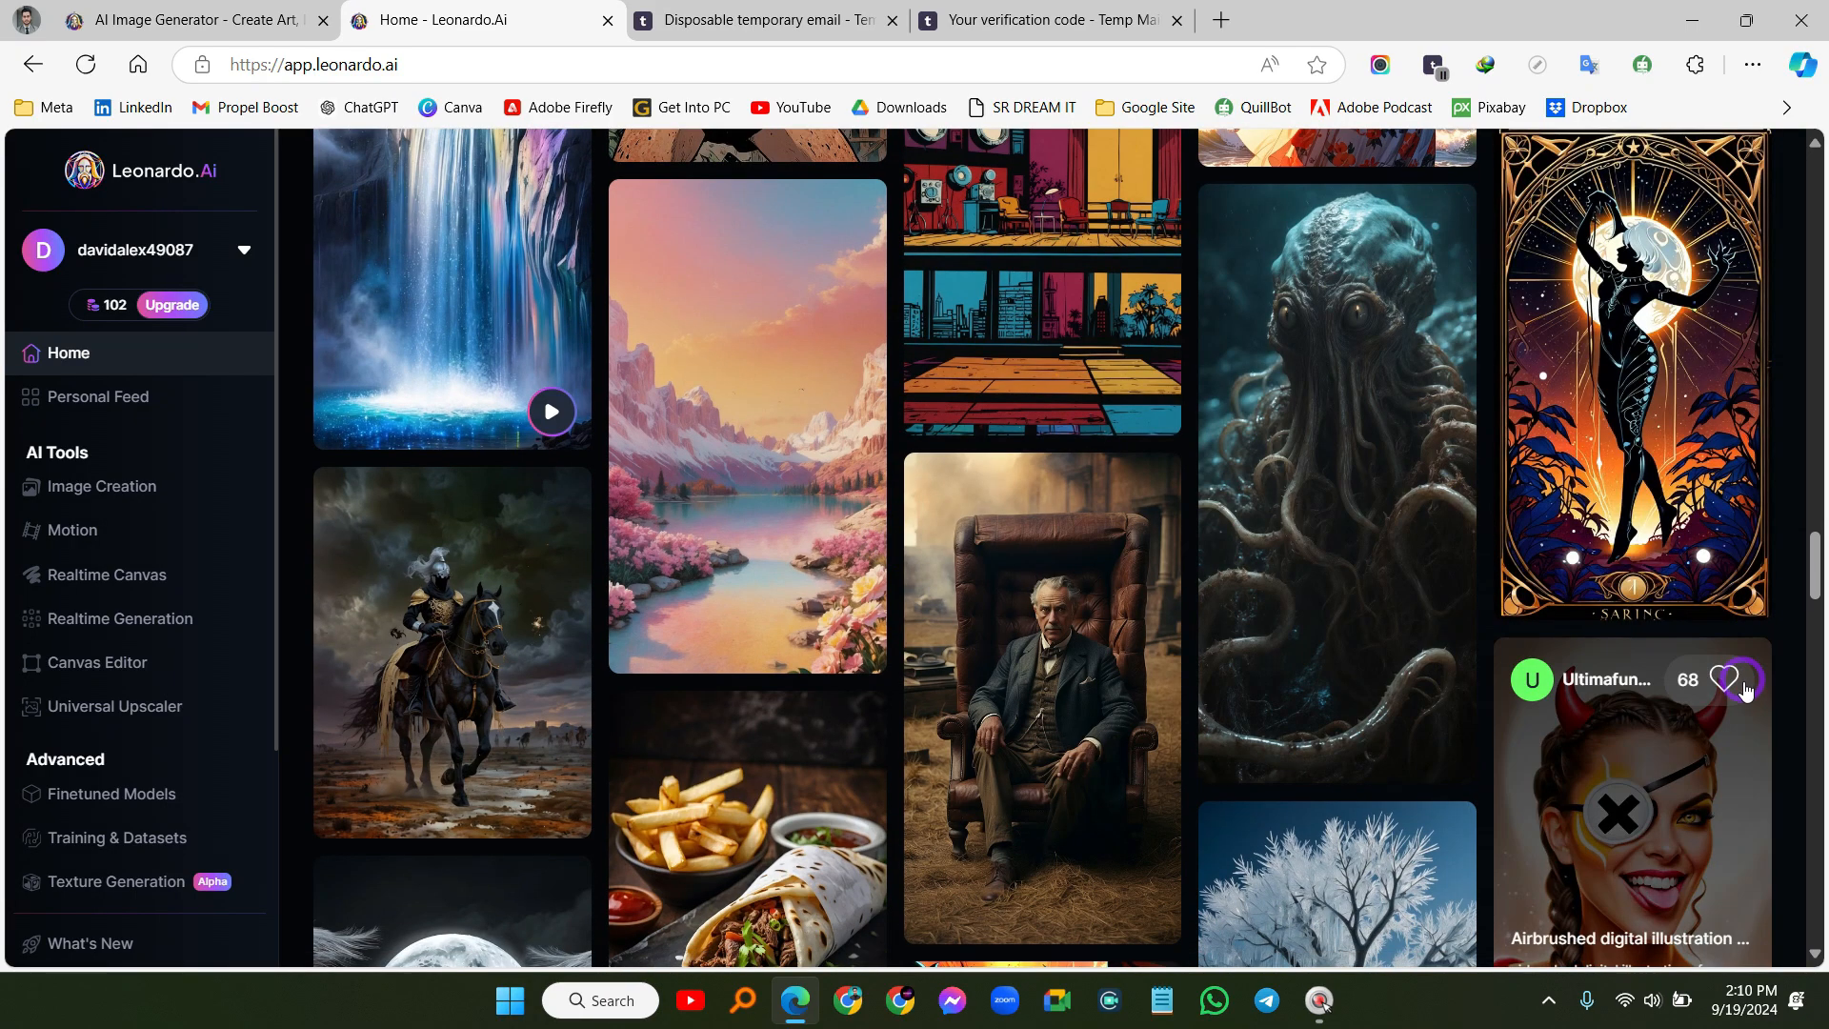
scroll(584, 367, down, 10)
scroll(584, 366, up, 15)
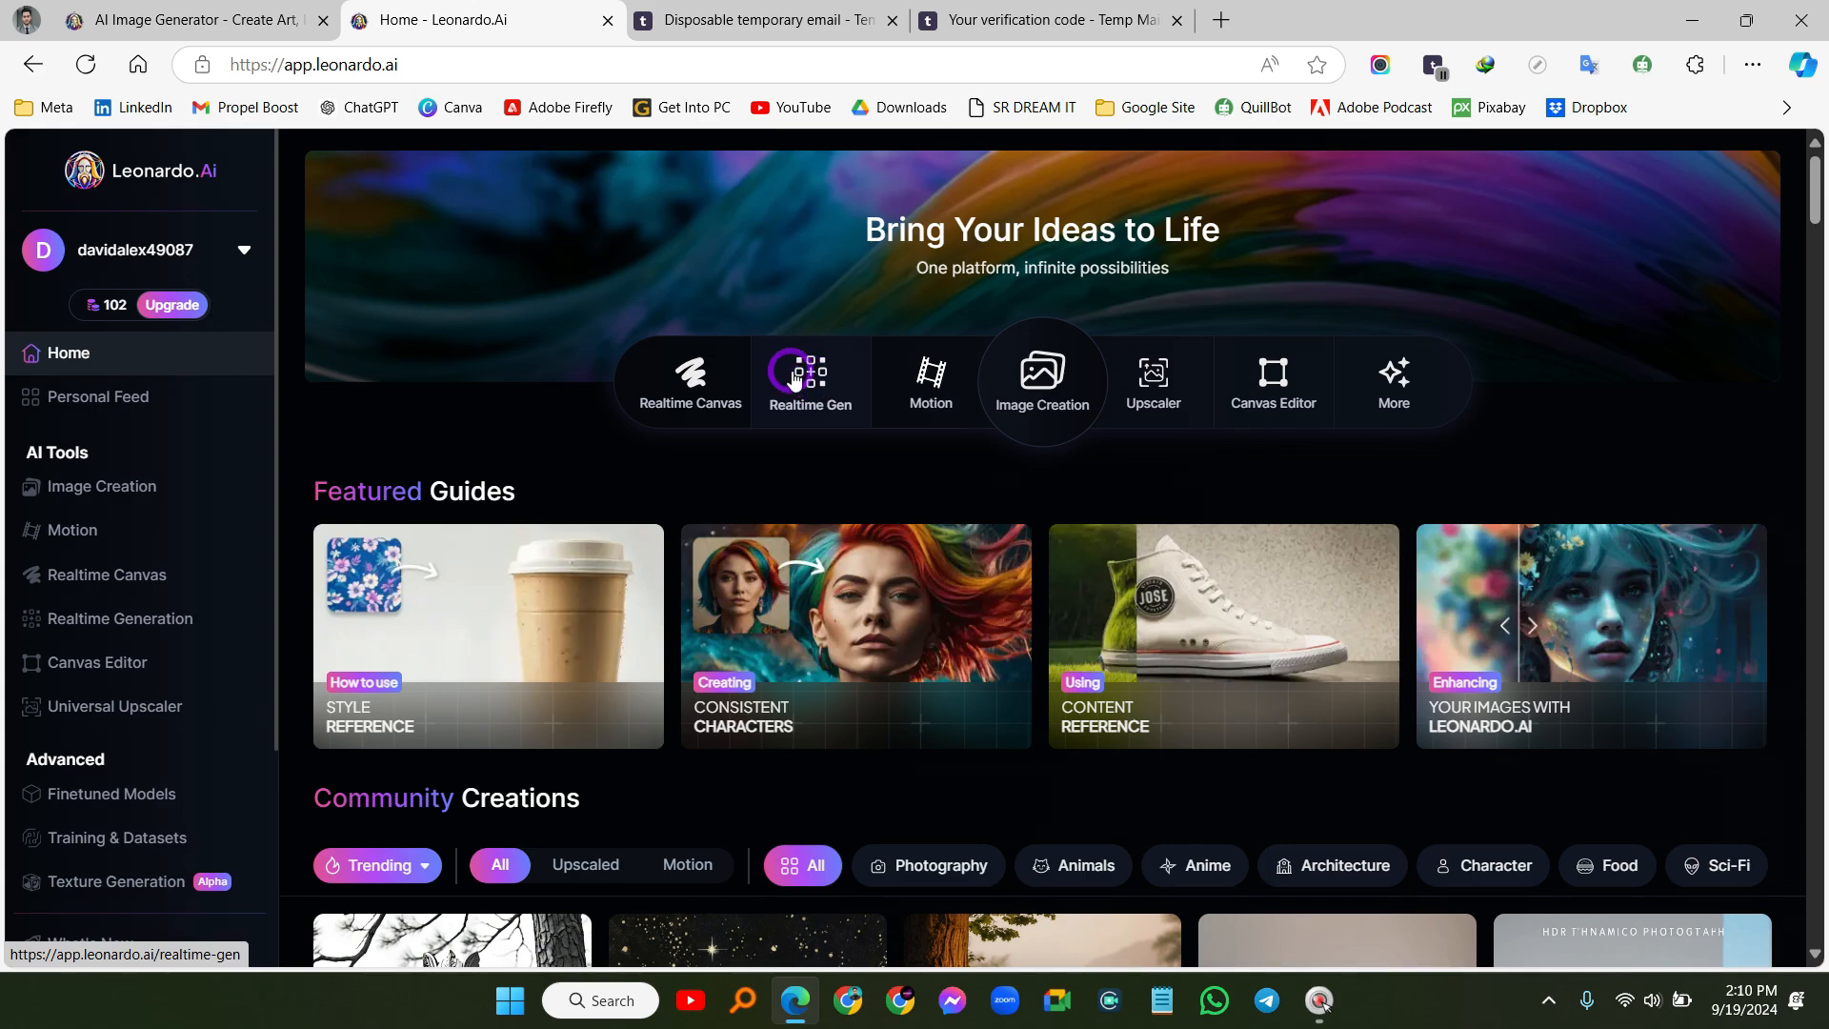
click(994, 391)
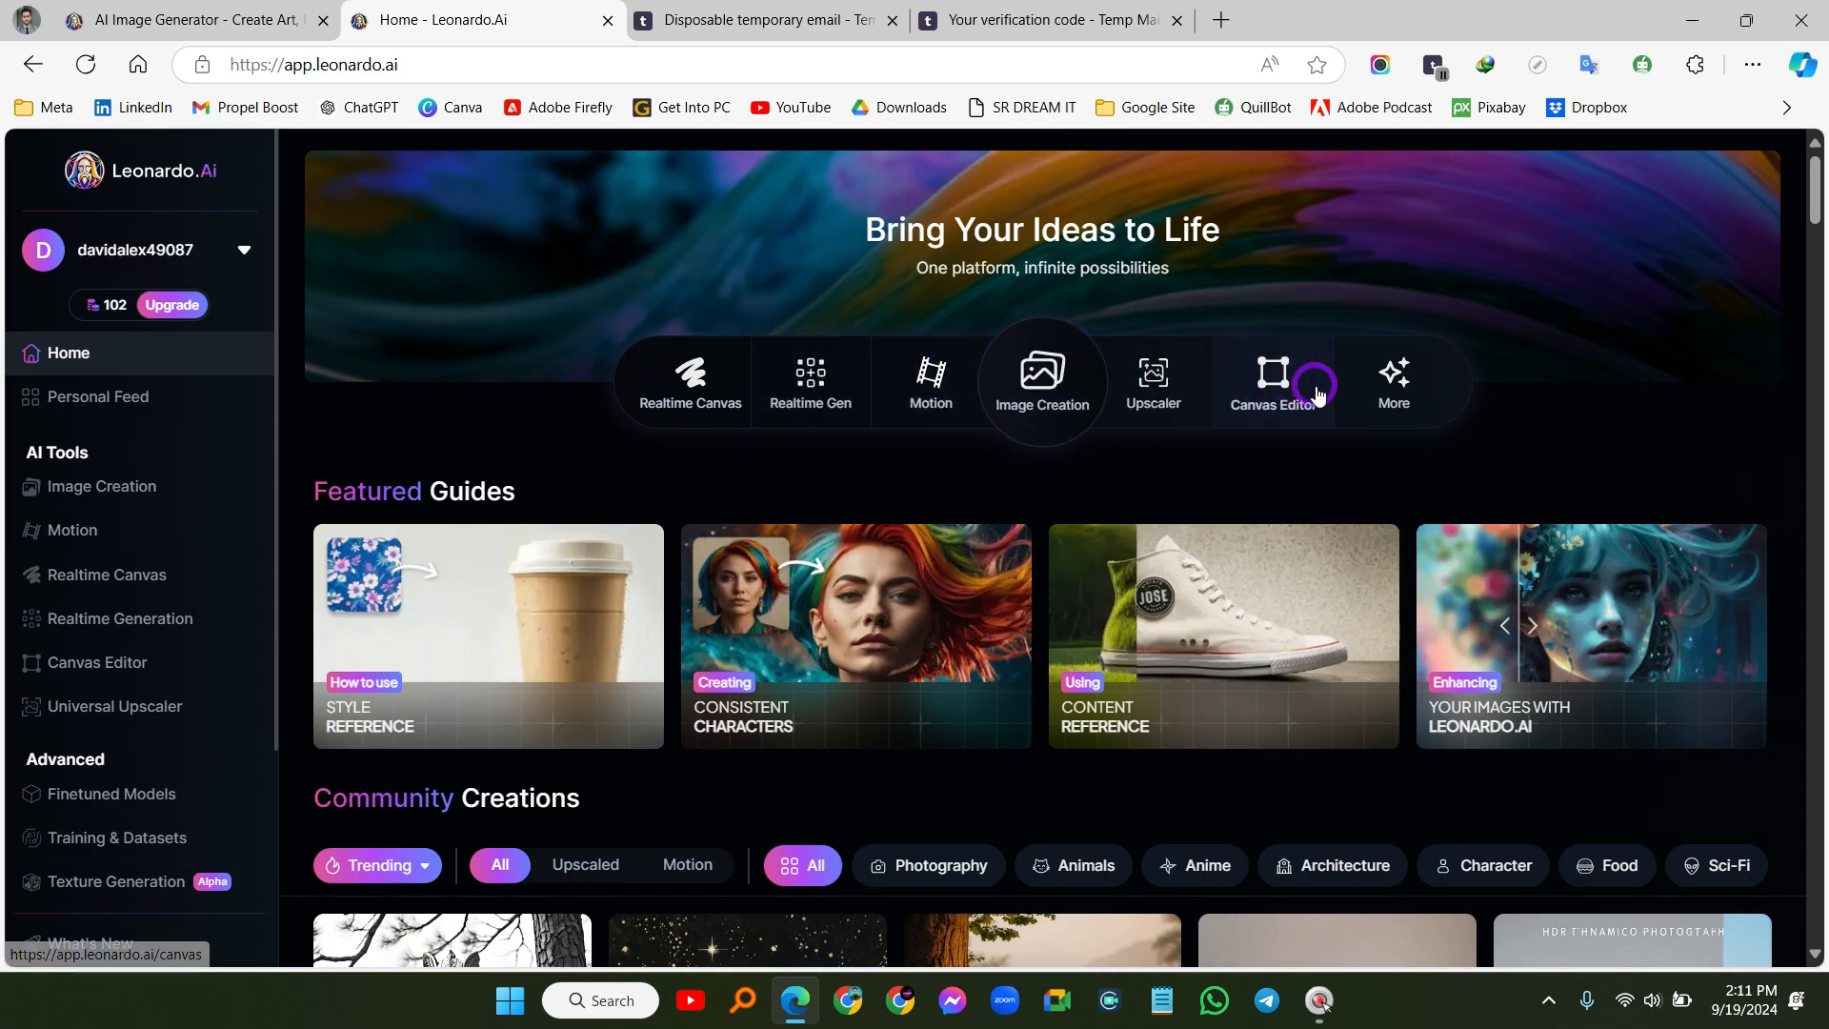
click(1210, 439)
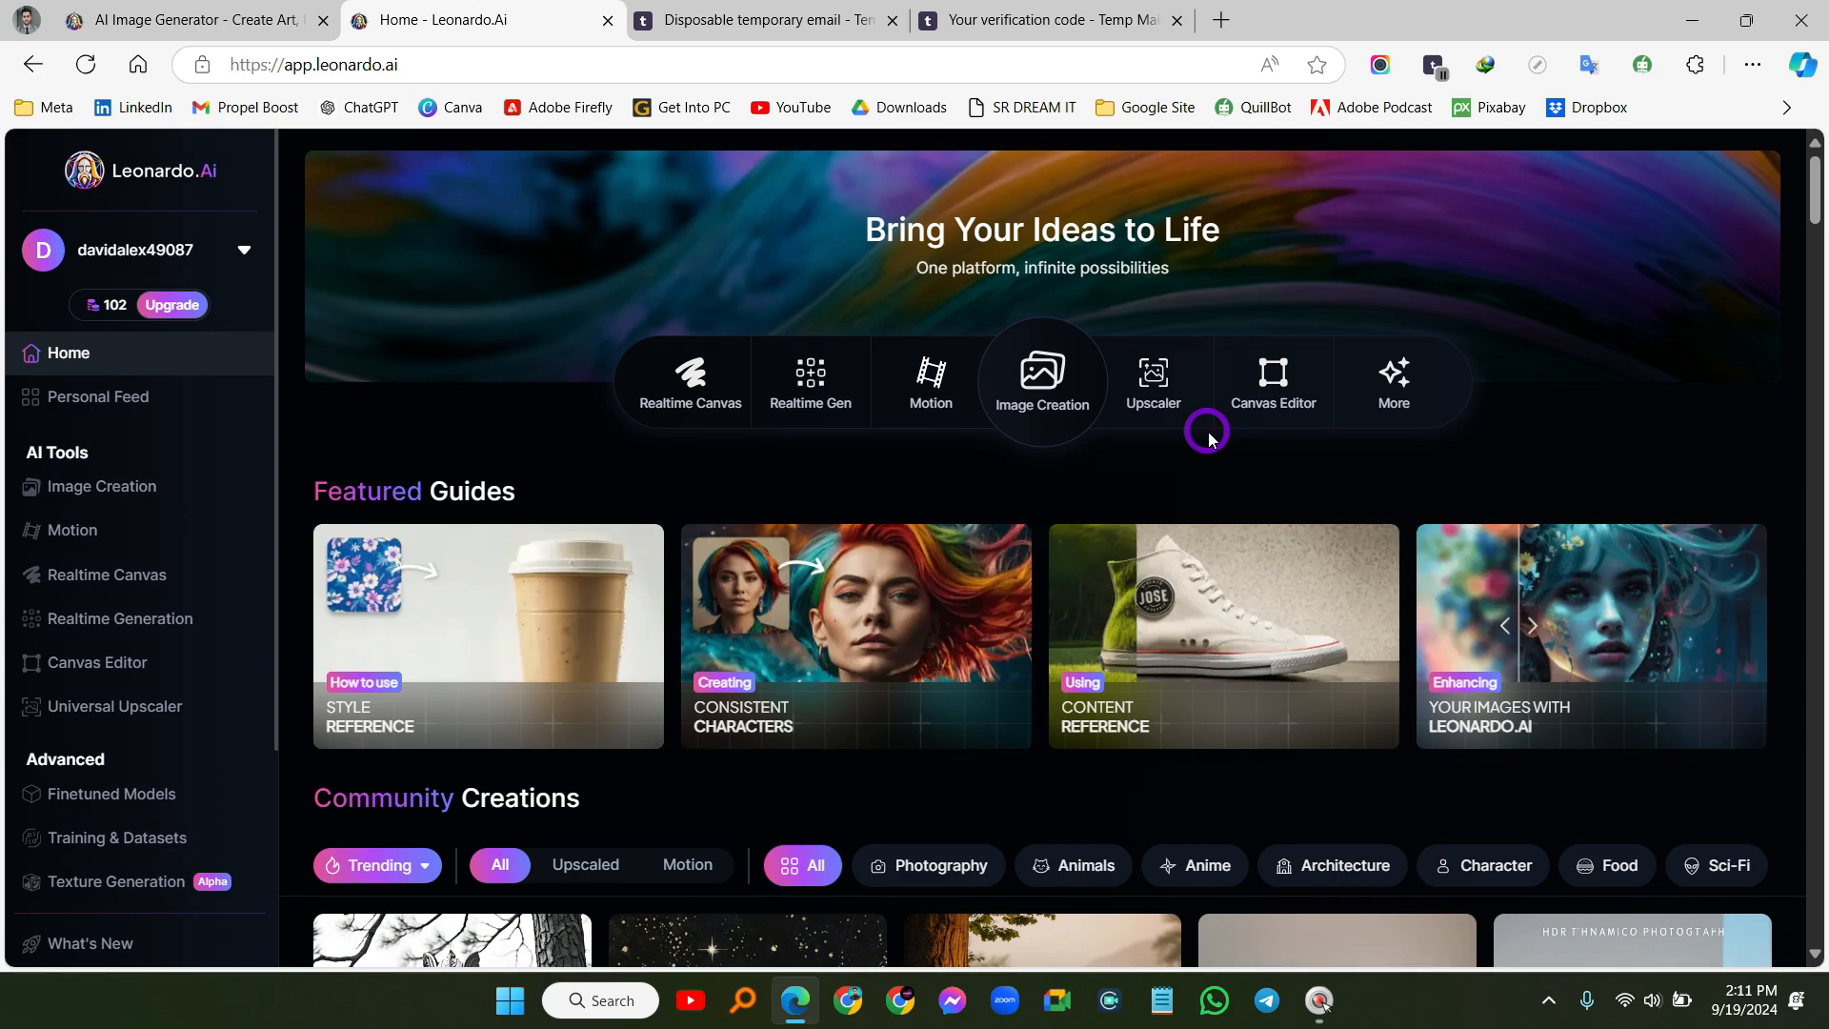
click(1209, 439)
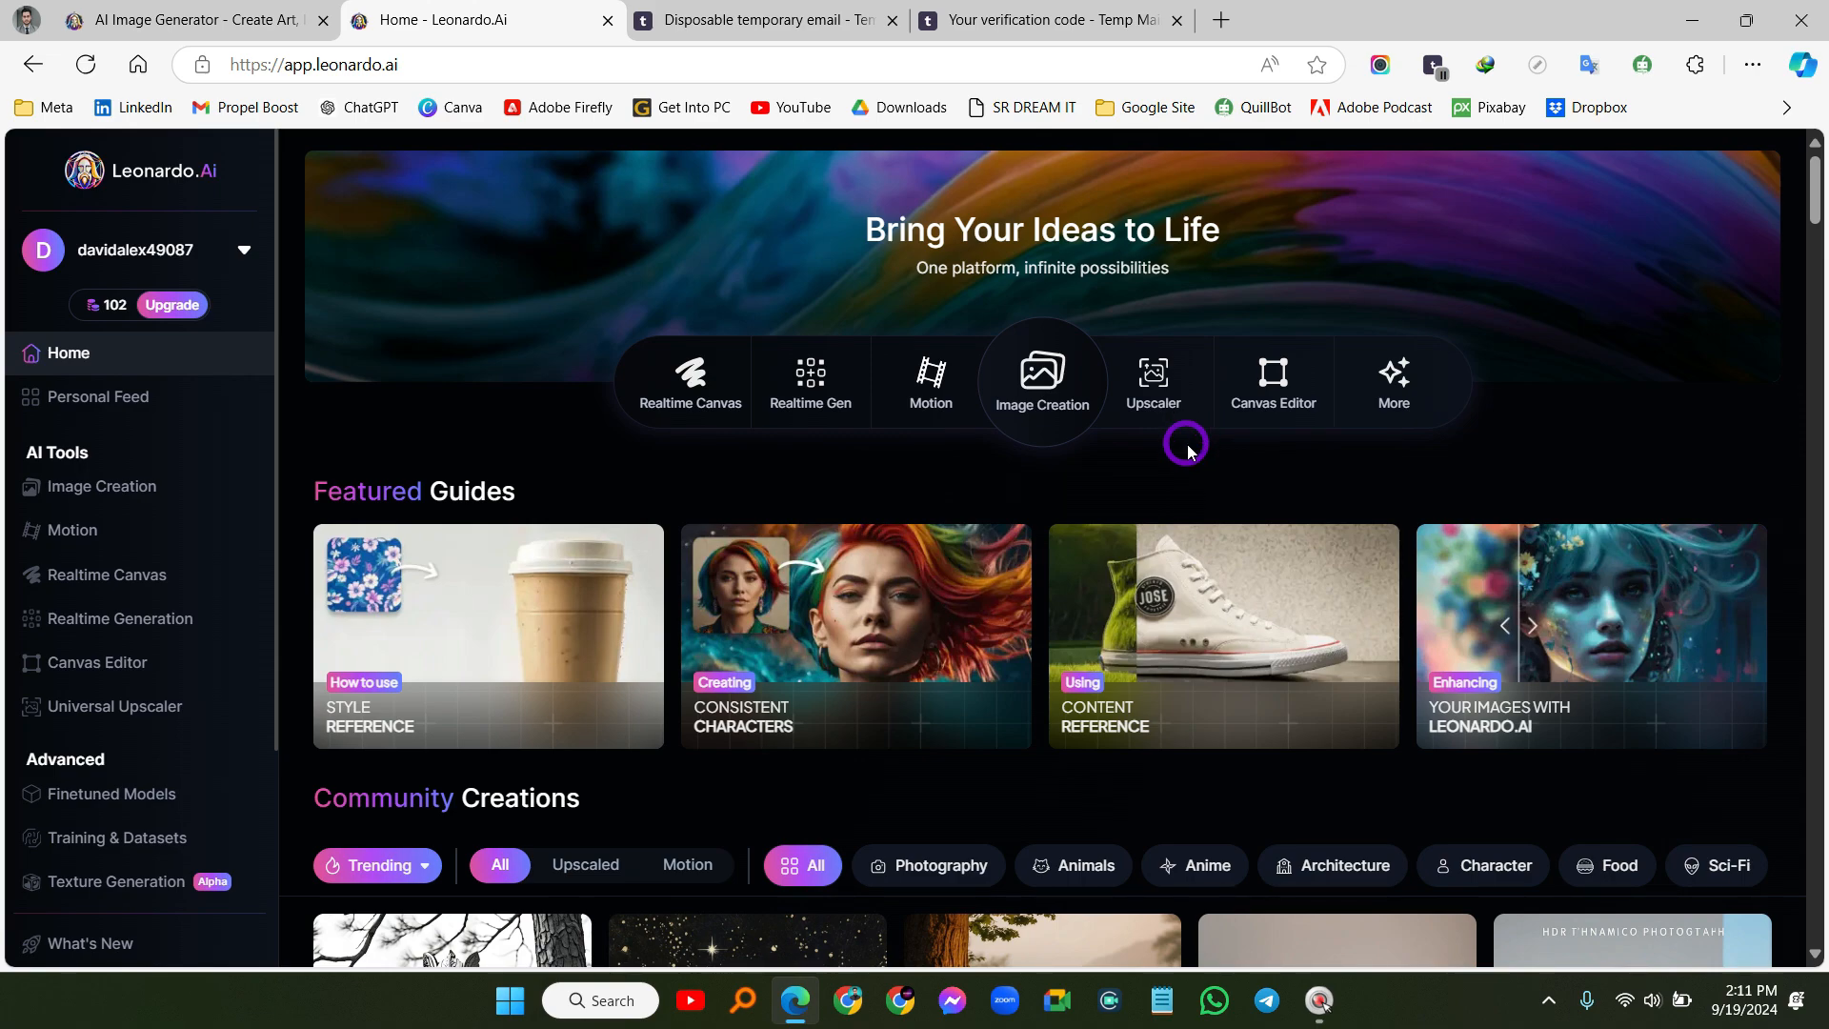
click(1188, 449)
click(1189, 450)
click(1189, 449)
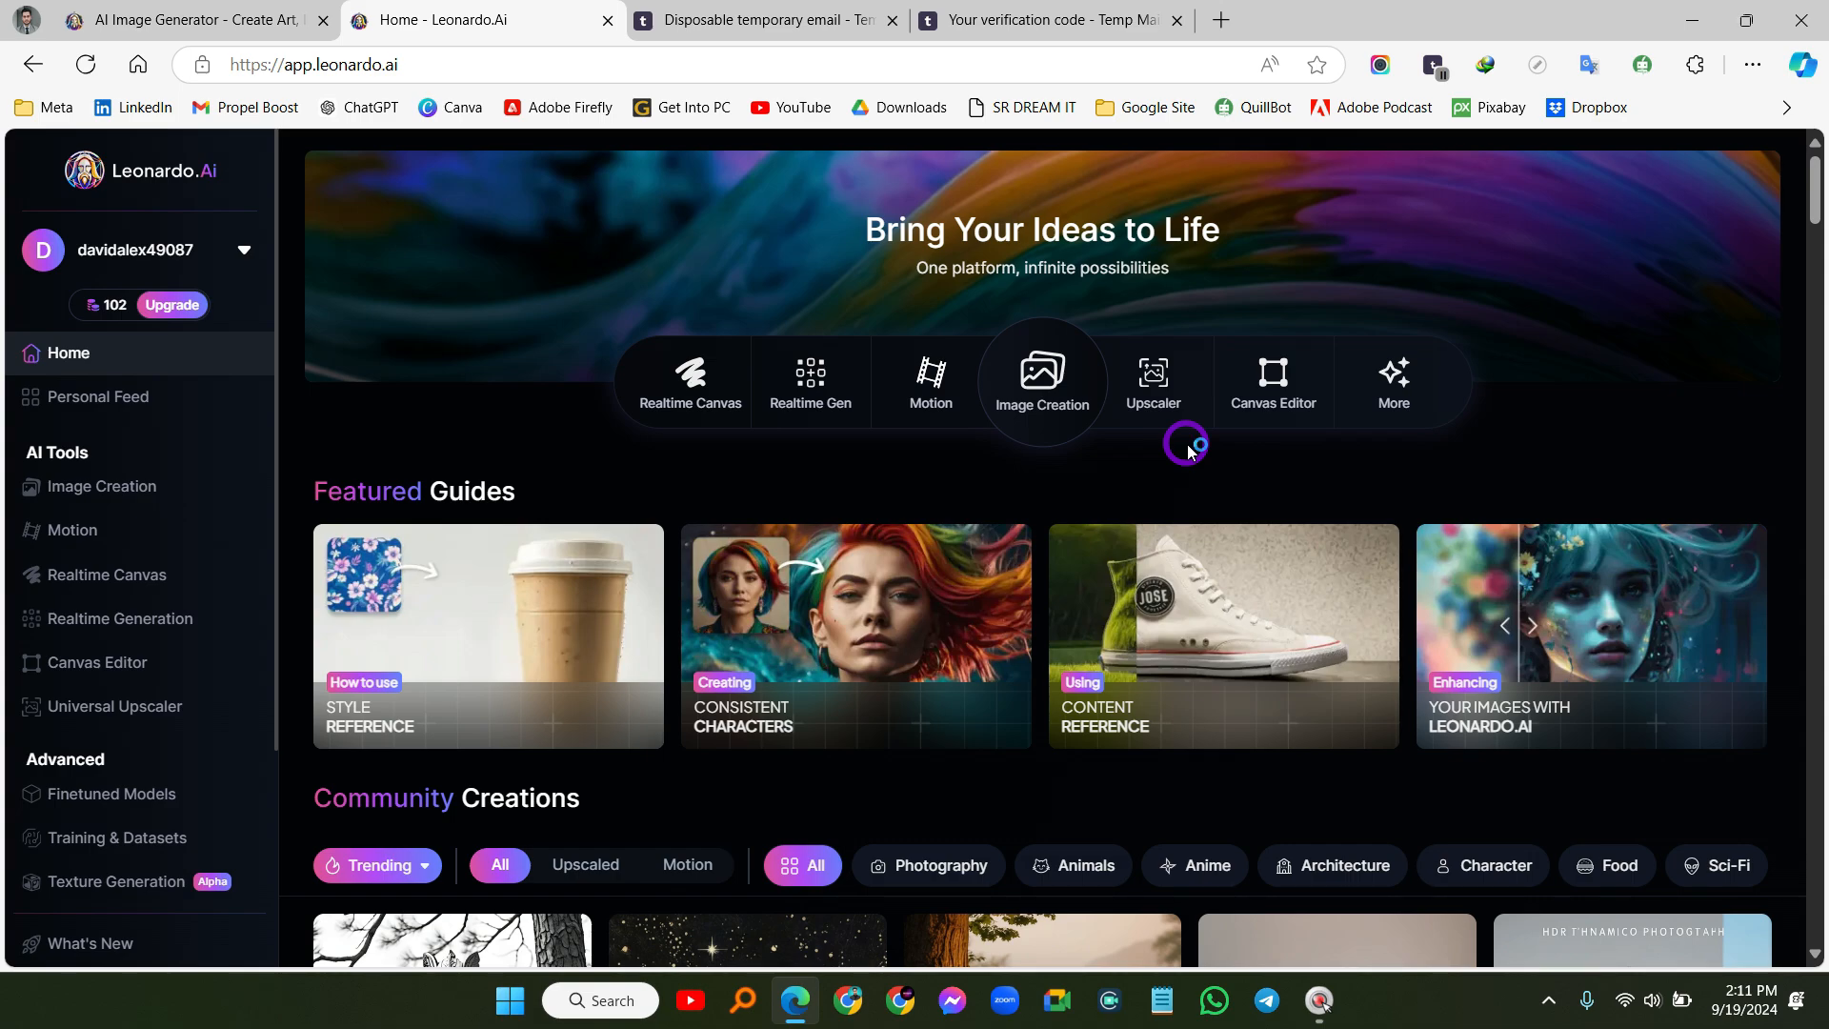